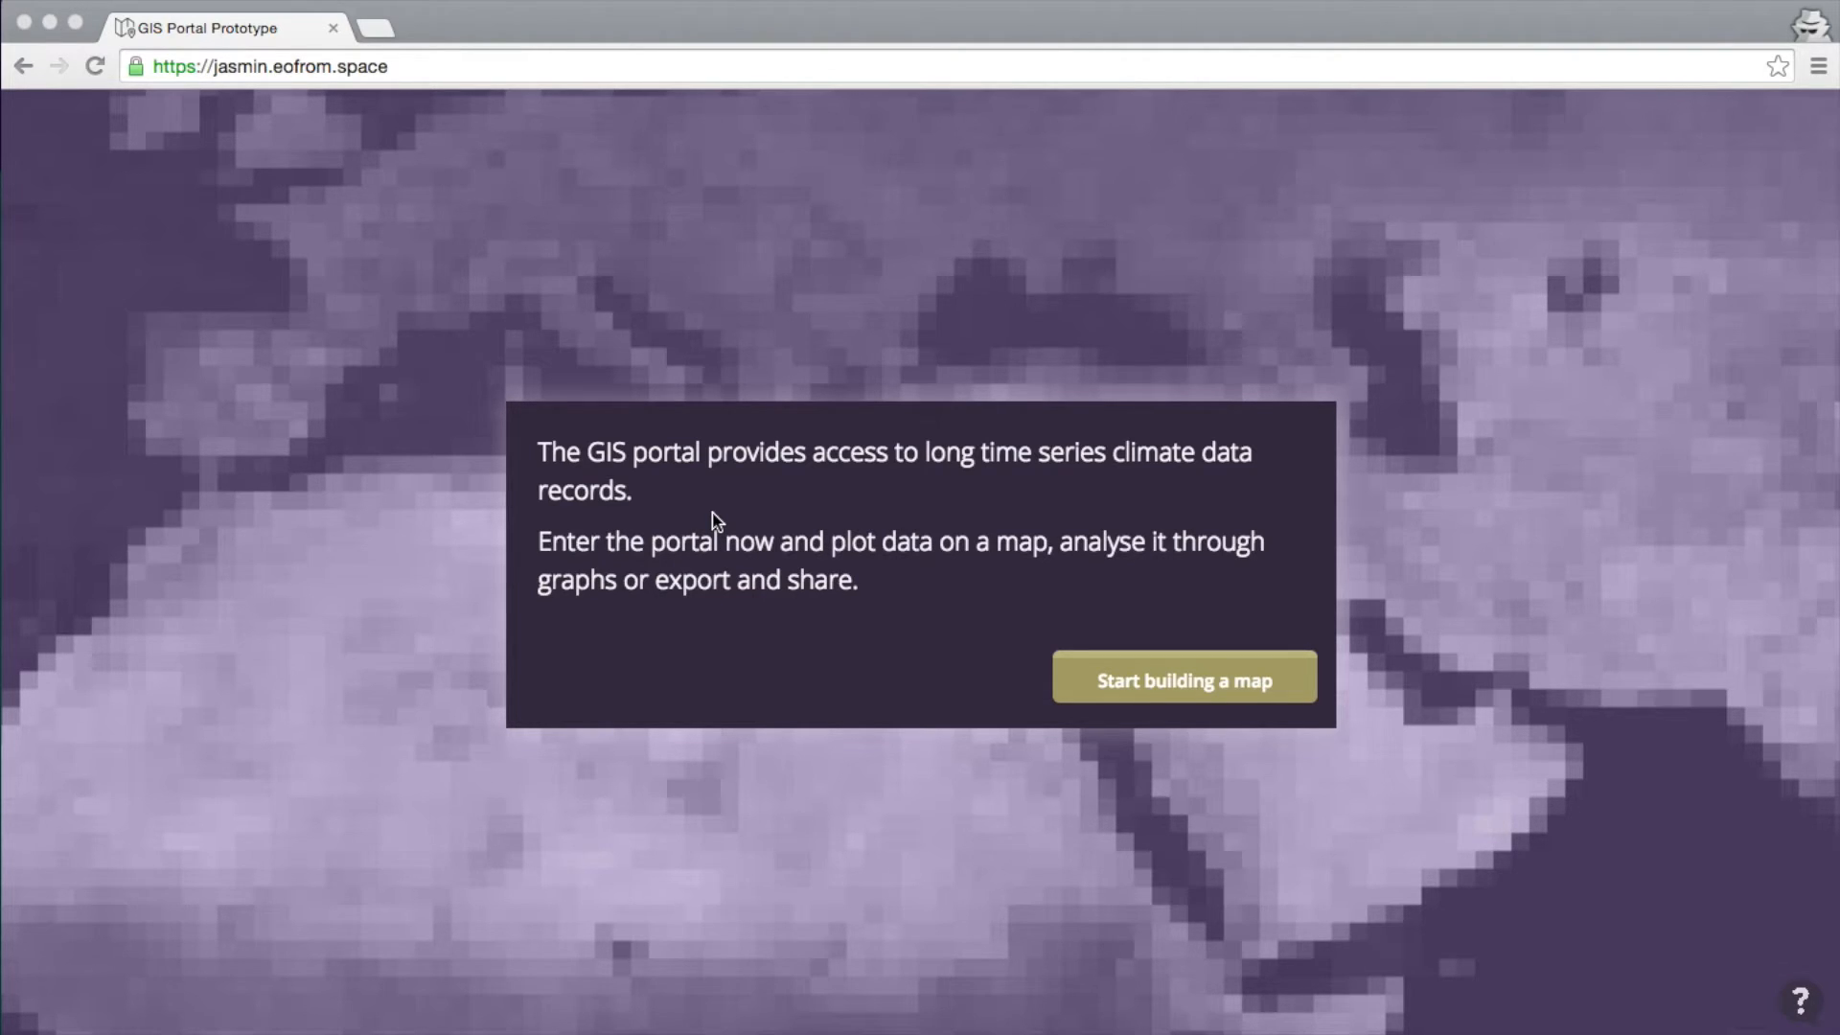
Choose 'Start building a map' on the welcome screen to bring up the data Terms and Conditions
{"action": "left_click", "coordinate": [1012, 499]}
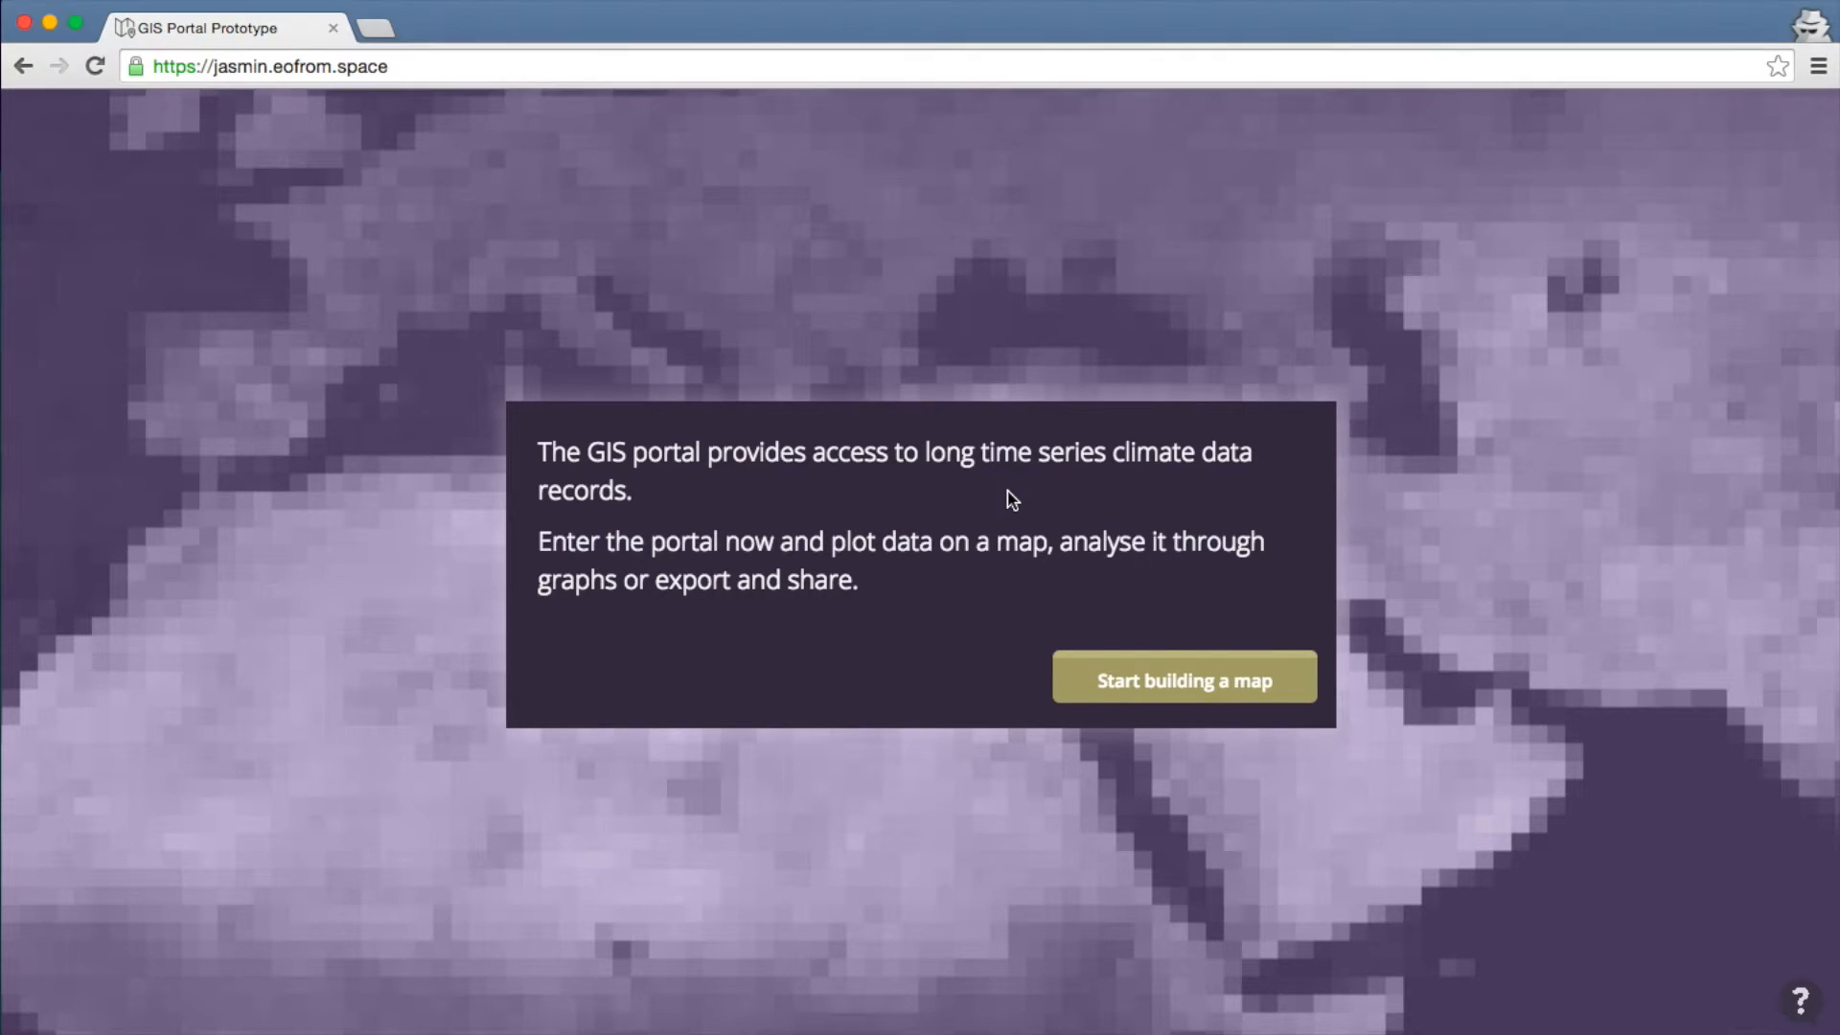
{"action": "left_click", "coordinate": [1154, 697]}
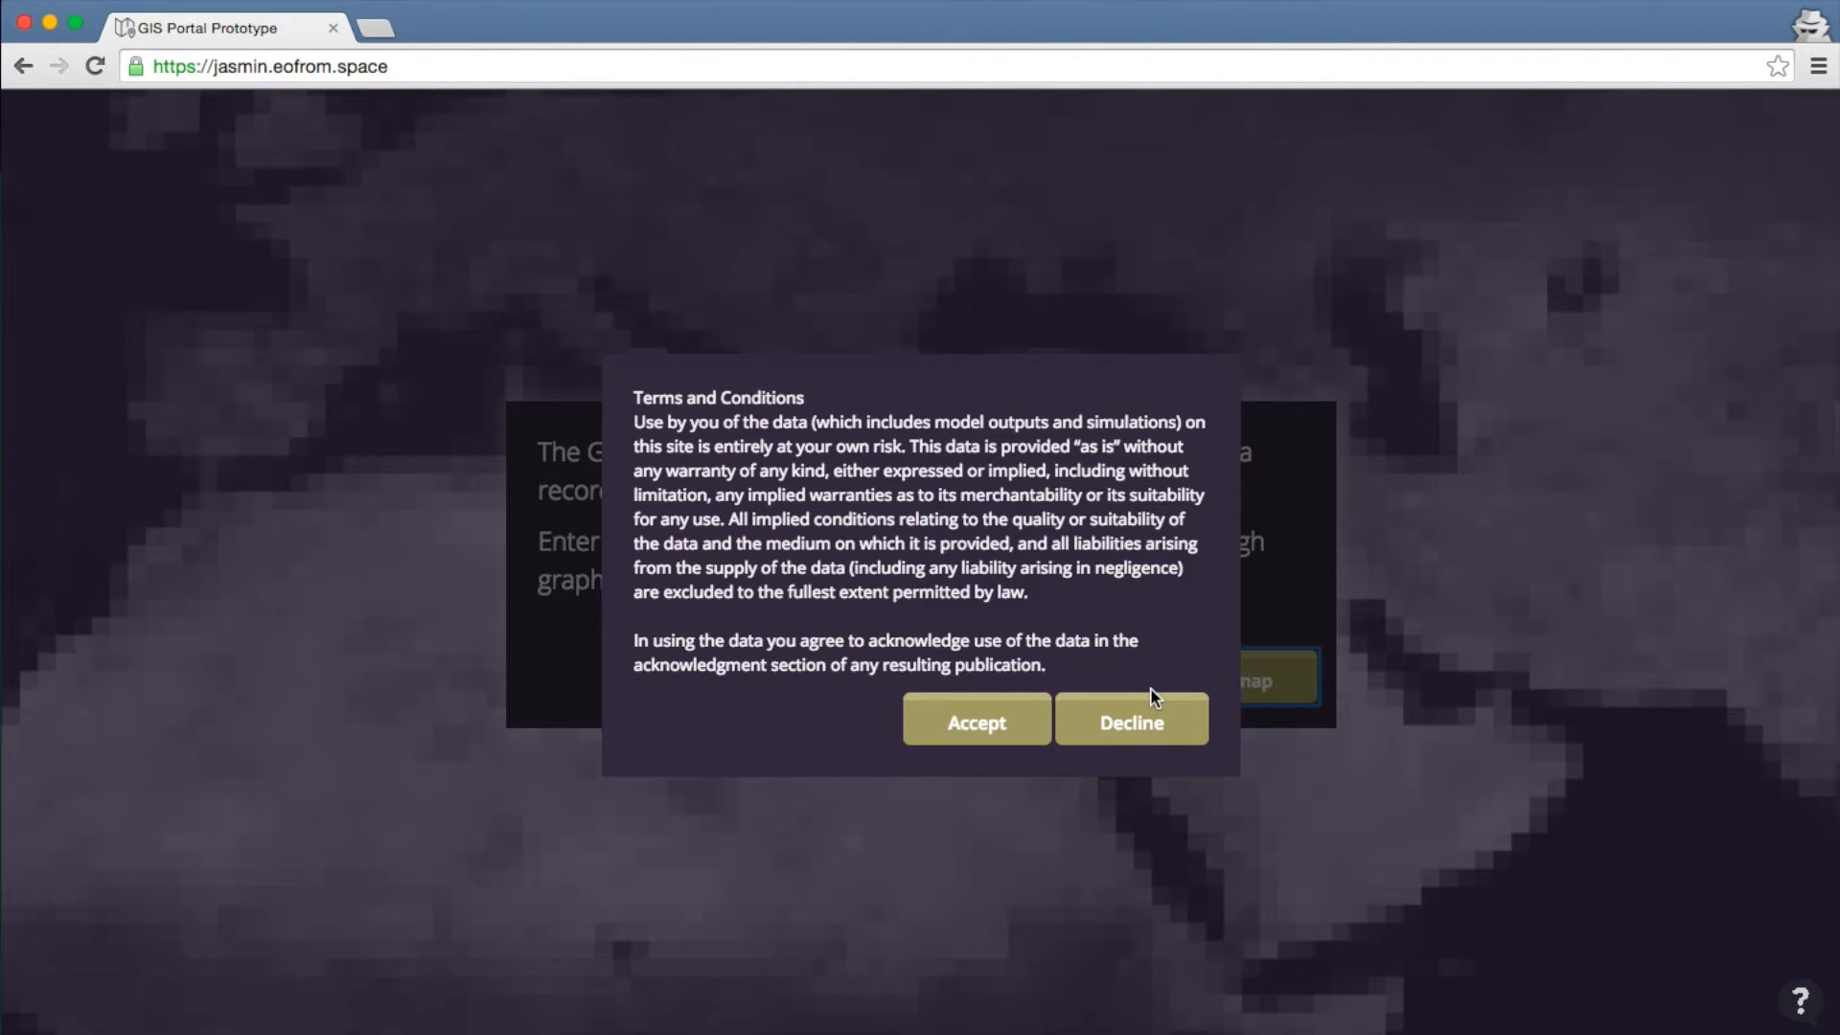
Accept the data usage terms to enter the map portal
{"action": "left_click", "coordinate": [1023, 736]}
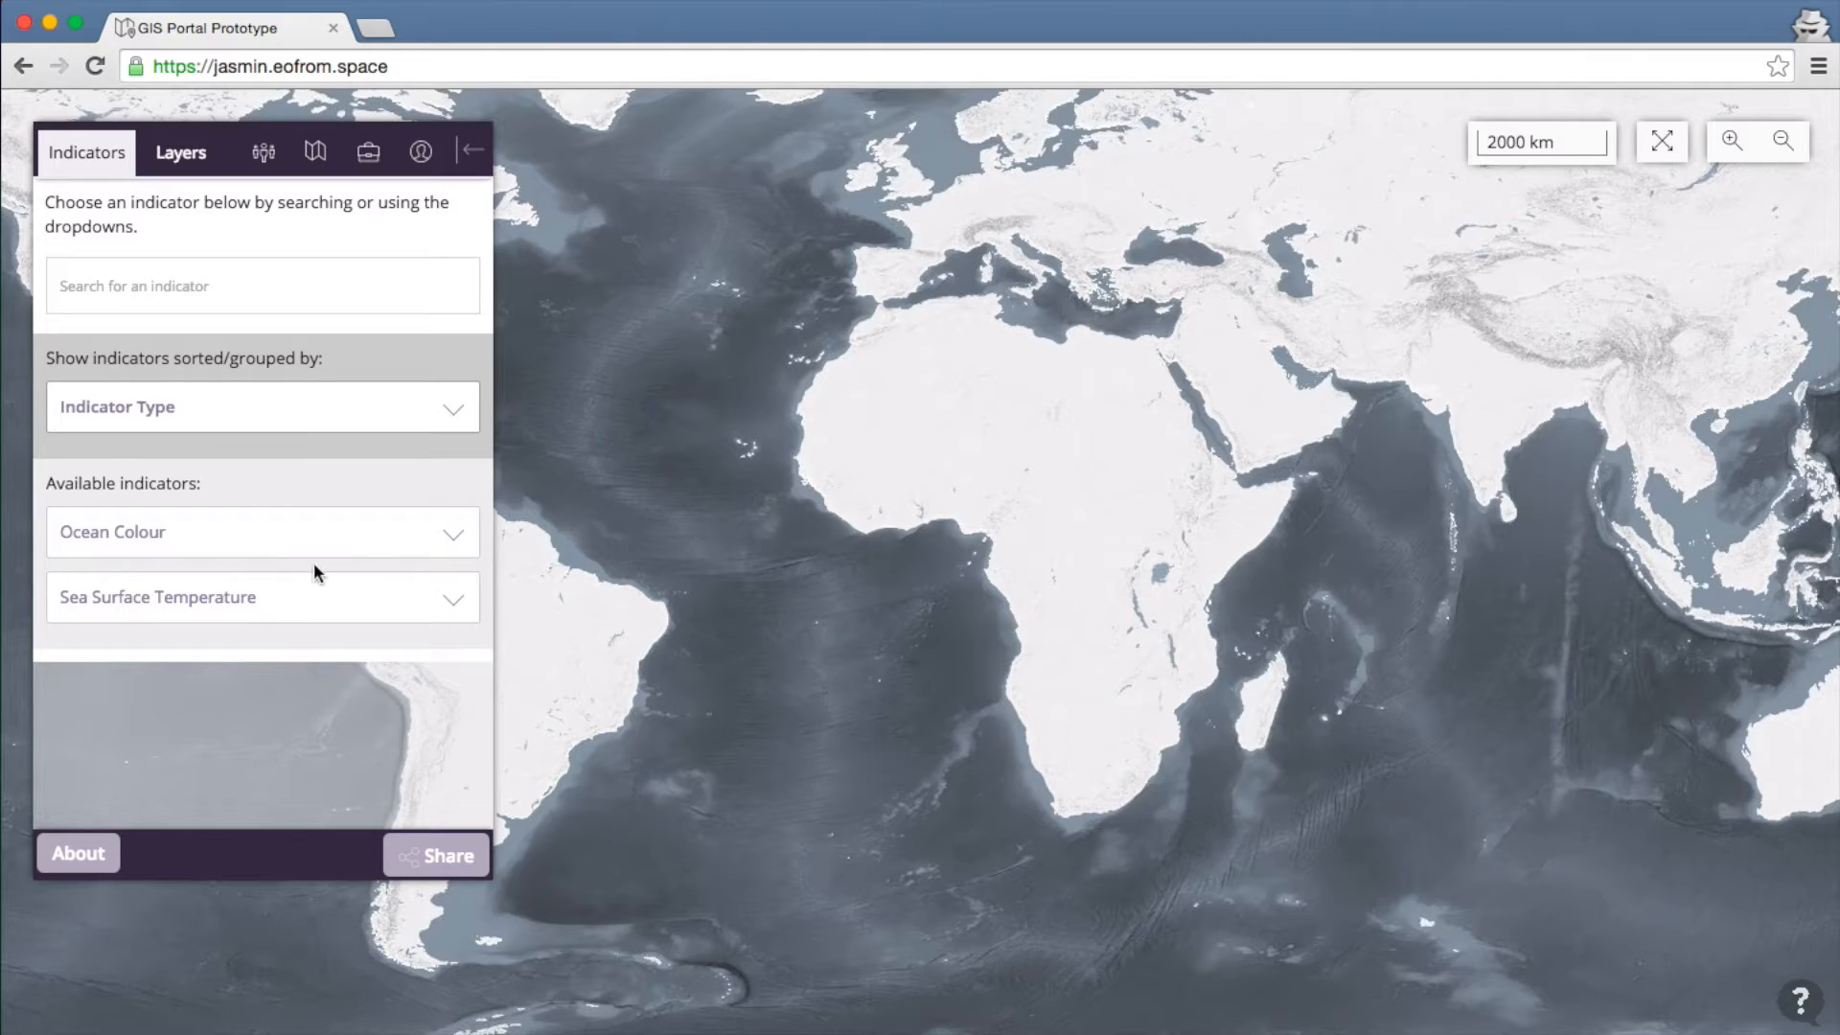
Add the monthly global ESA Chlorophyll A Concentration layer from the Ocean Colour indicators
{"action": "left_click", "coordinate": [330, 543]}
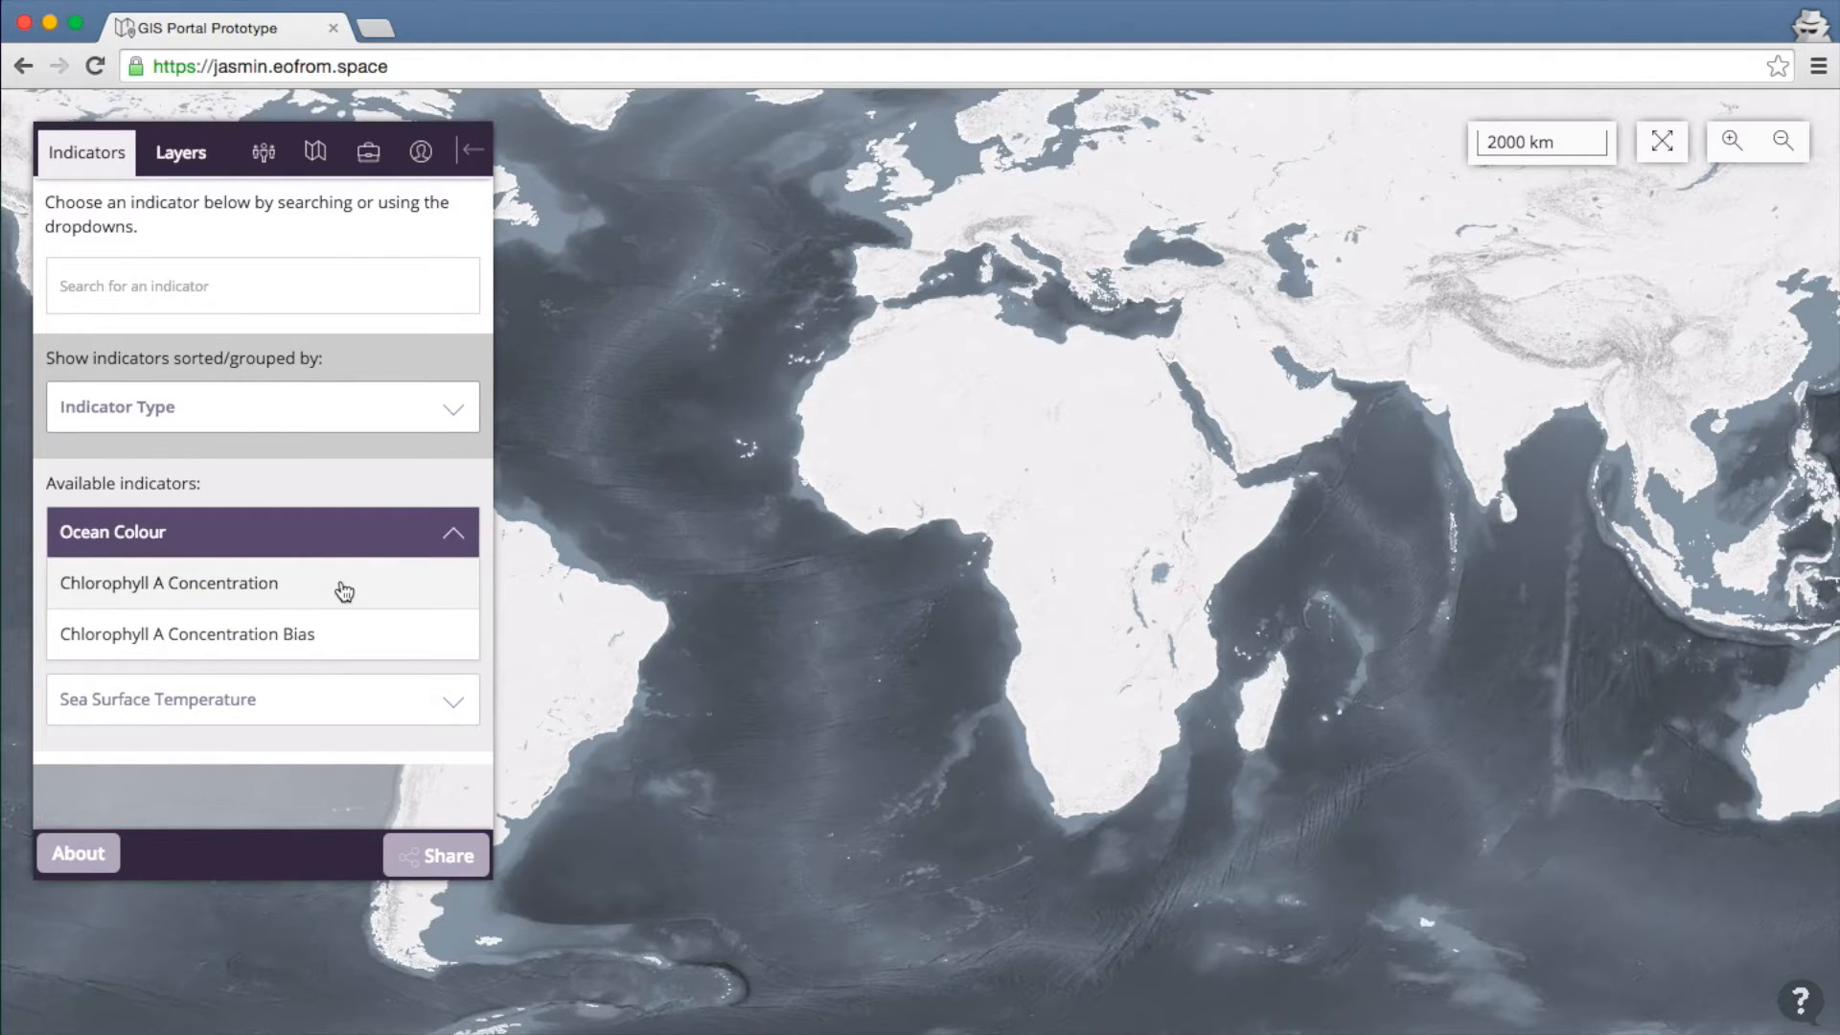
{"action": "left_click", "coordinate": [338, 711]}
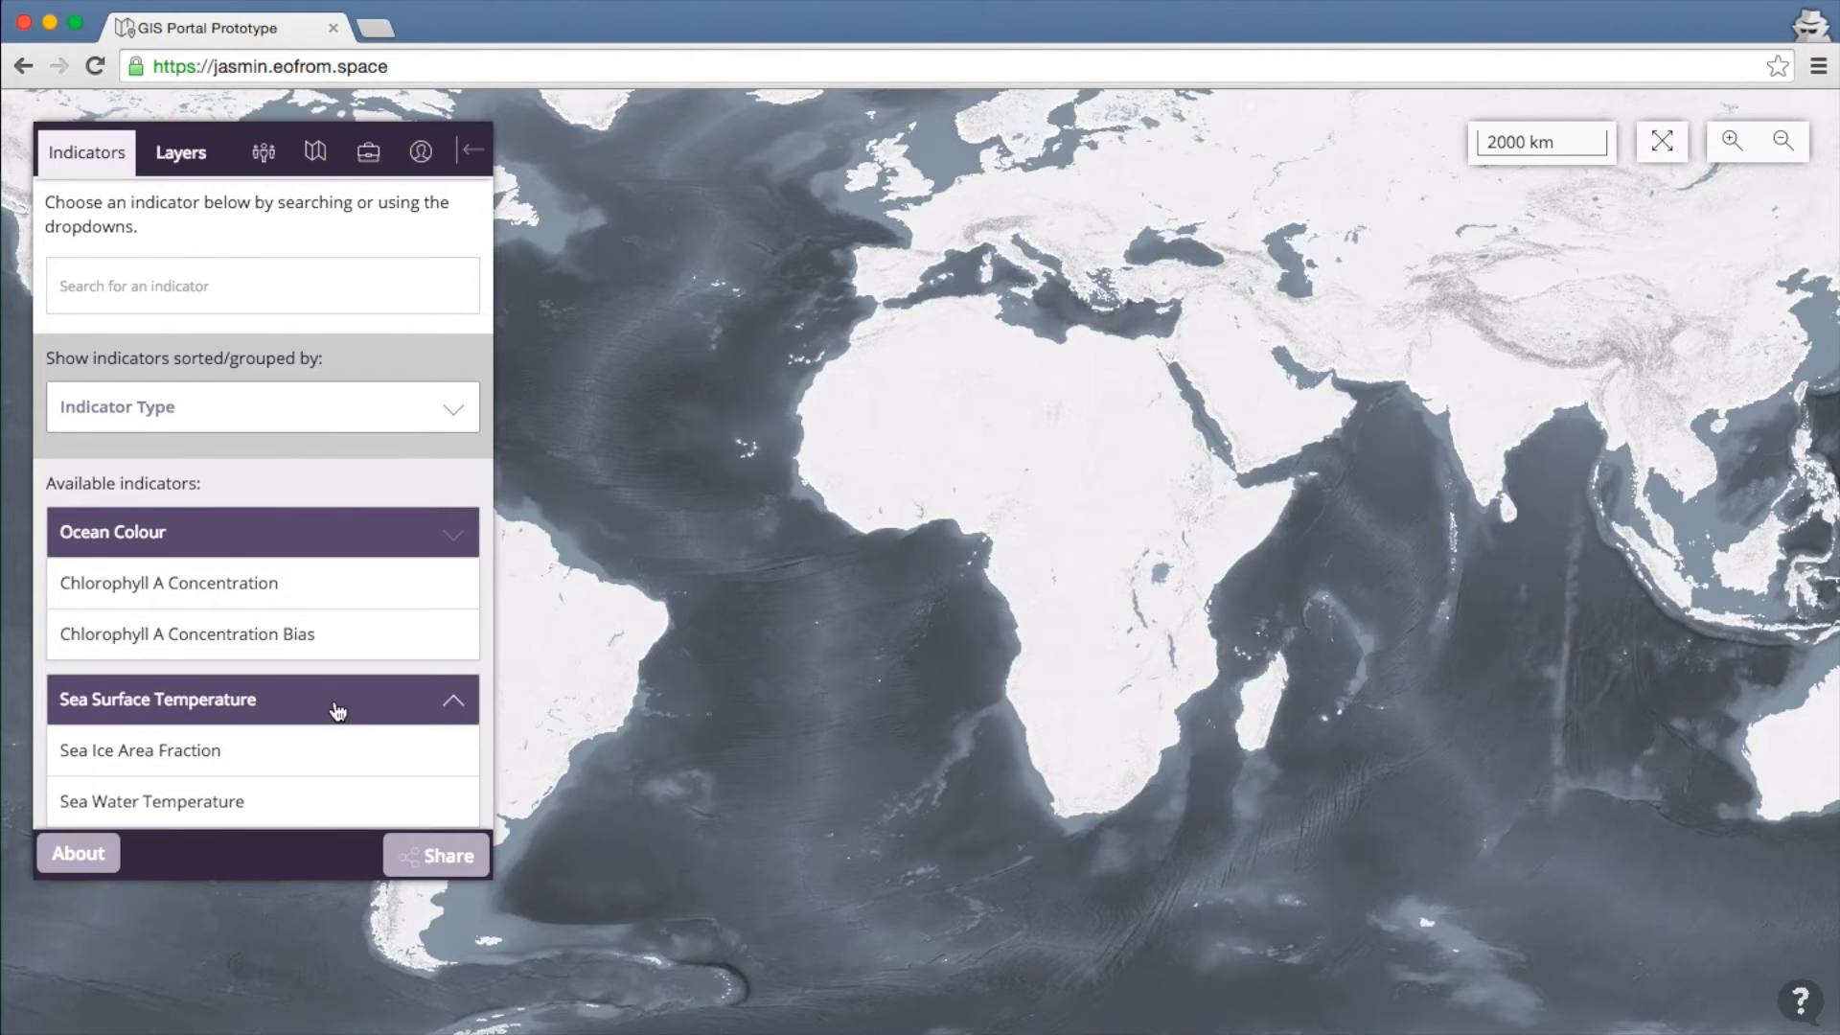
{"action": "scroll", "coordinate": [337, 711], "scroll_direction": "down", "scroll_amount": 1}
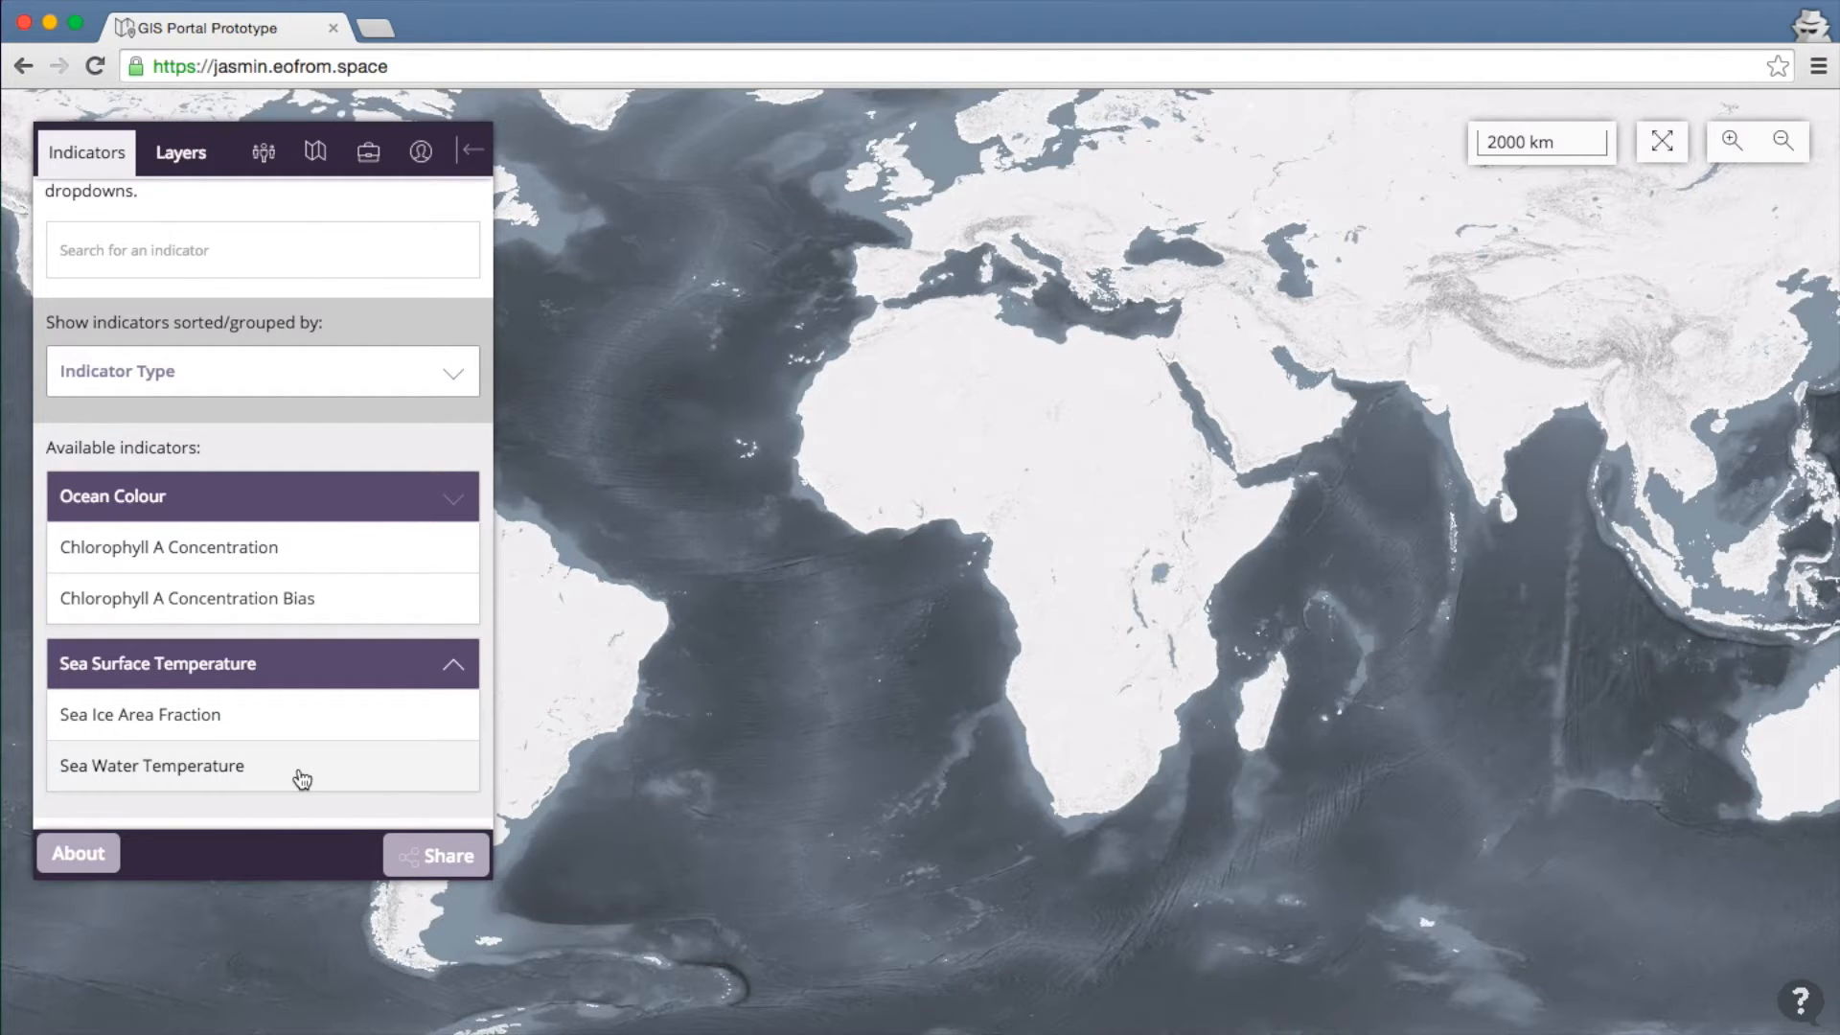
{"action": "left_click", "coordinate": [342, 557]}
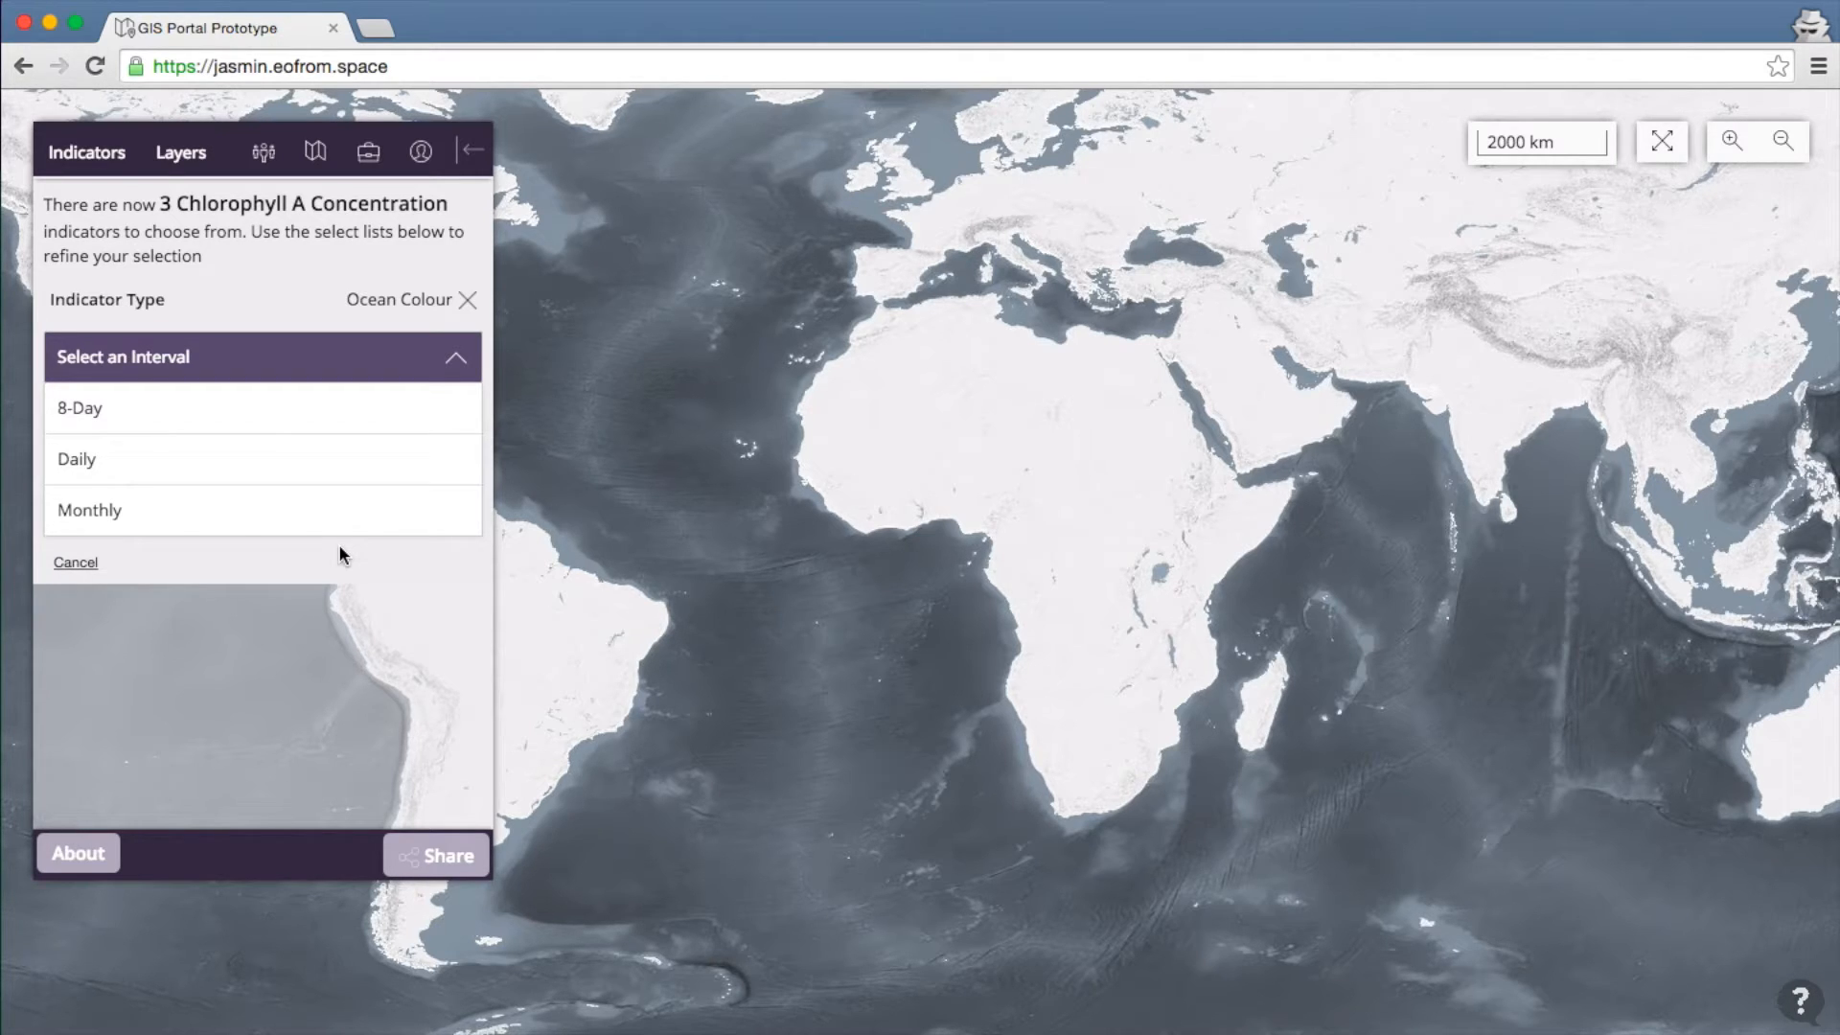
{"action": "left_click", "coordinate": [291, 519]}
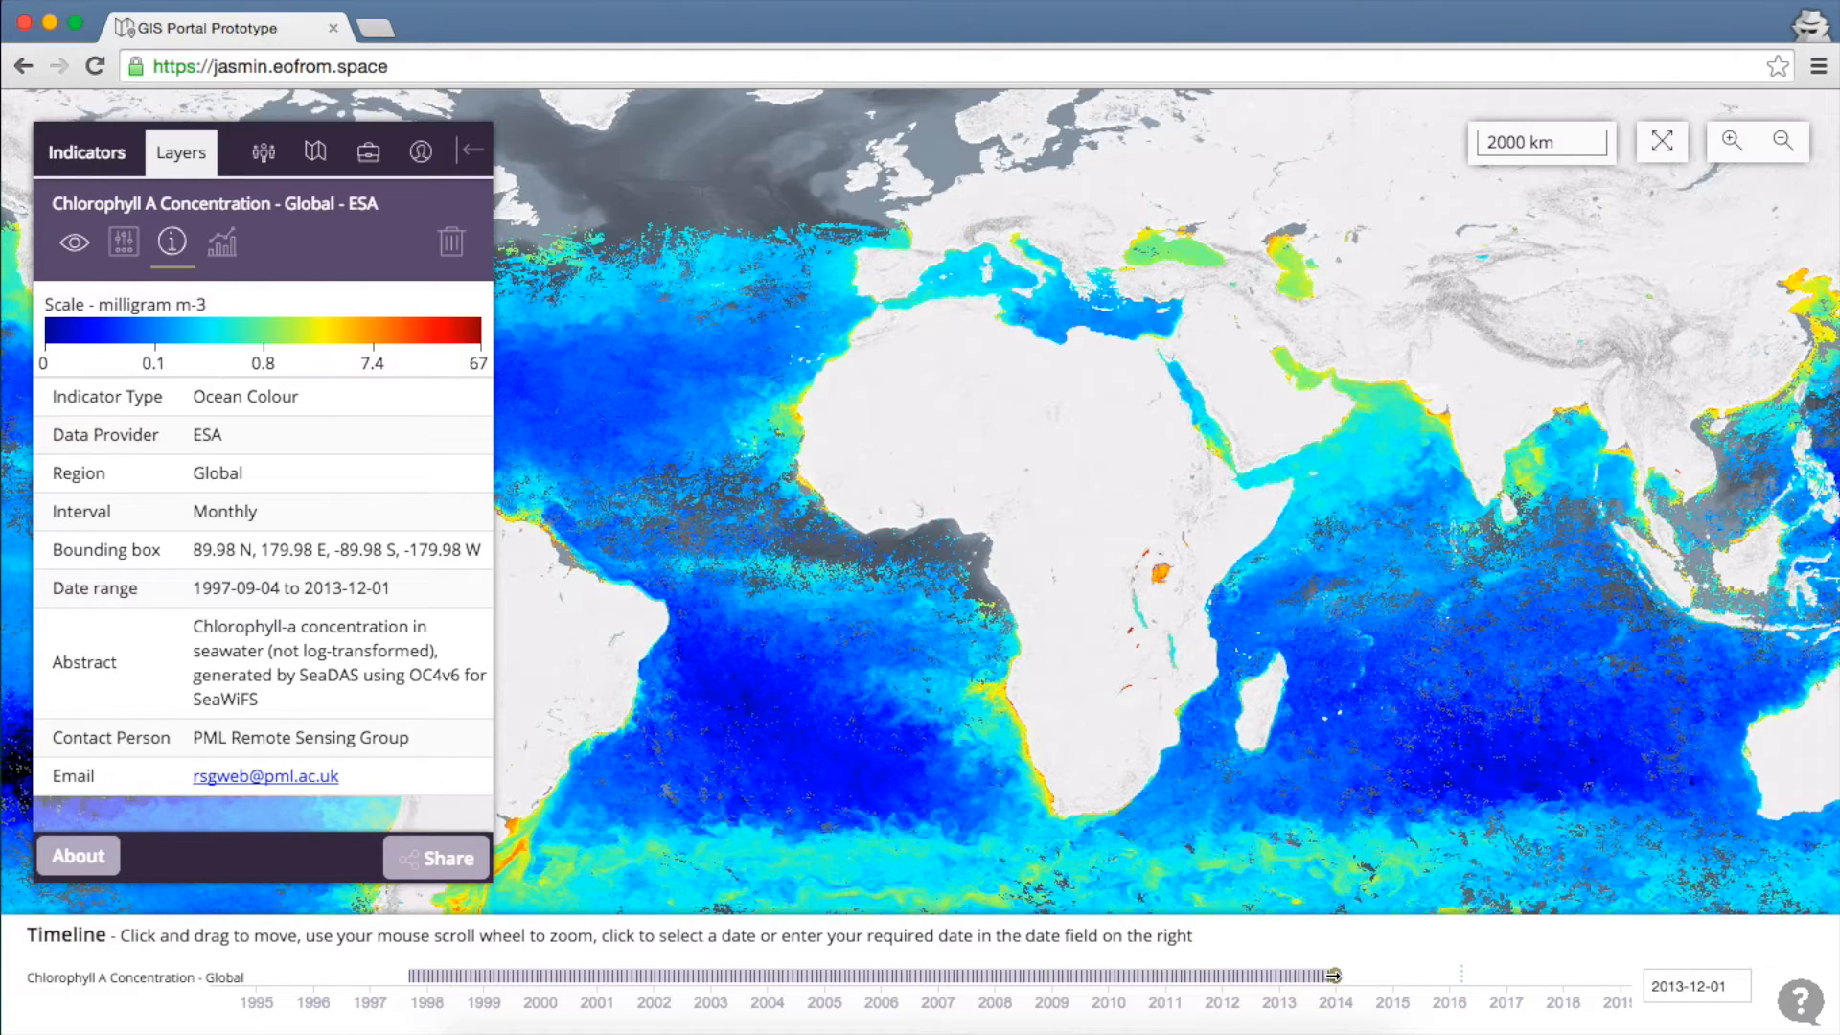
Set the map date to 15 August 2007 using the timeline and date picker
{"action": "left_click", "coordinate": [1333, 975]}
{"action": "left_click_drag", "start_coordinate": [1333, 976], "coordinate": [994, 966]}
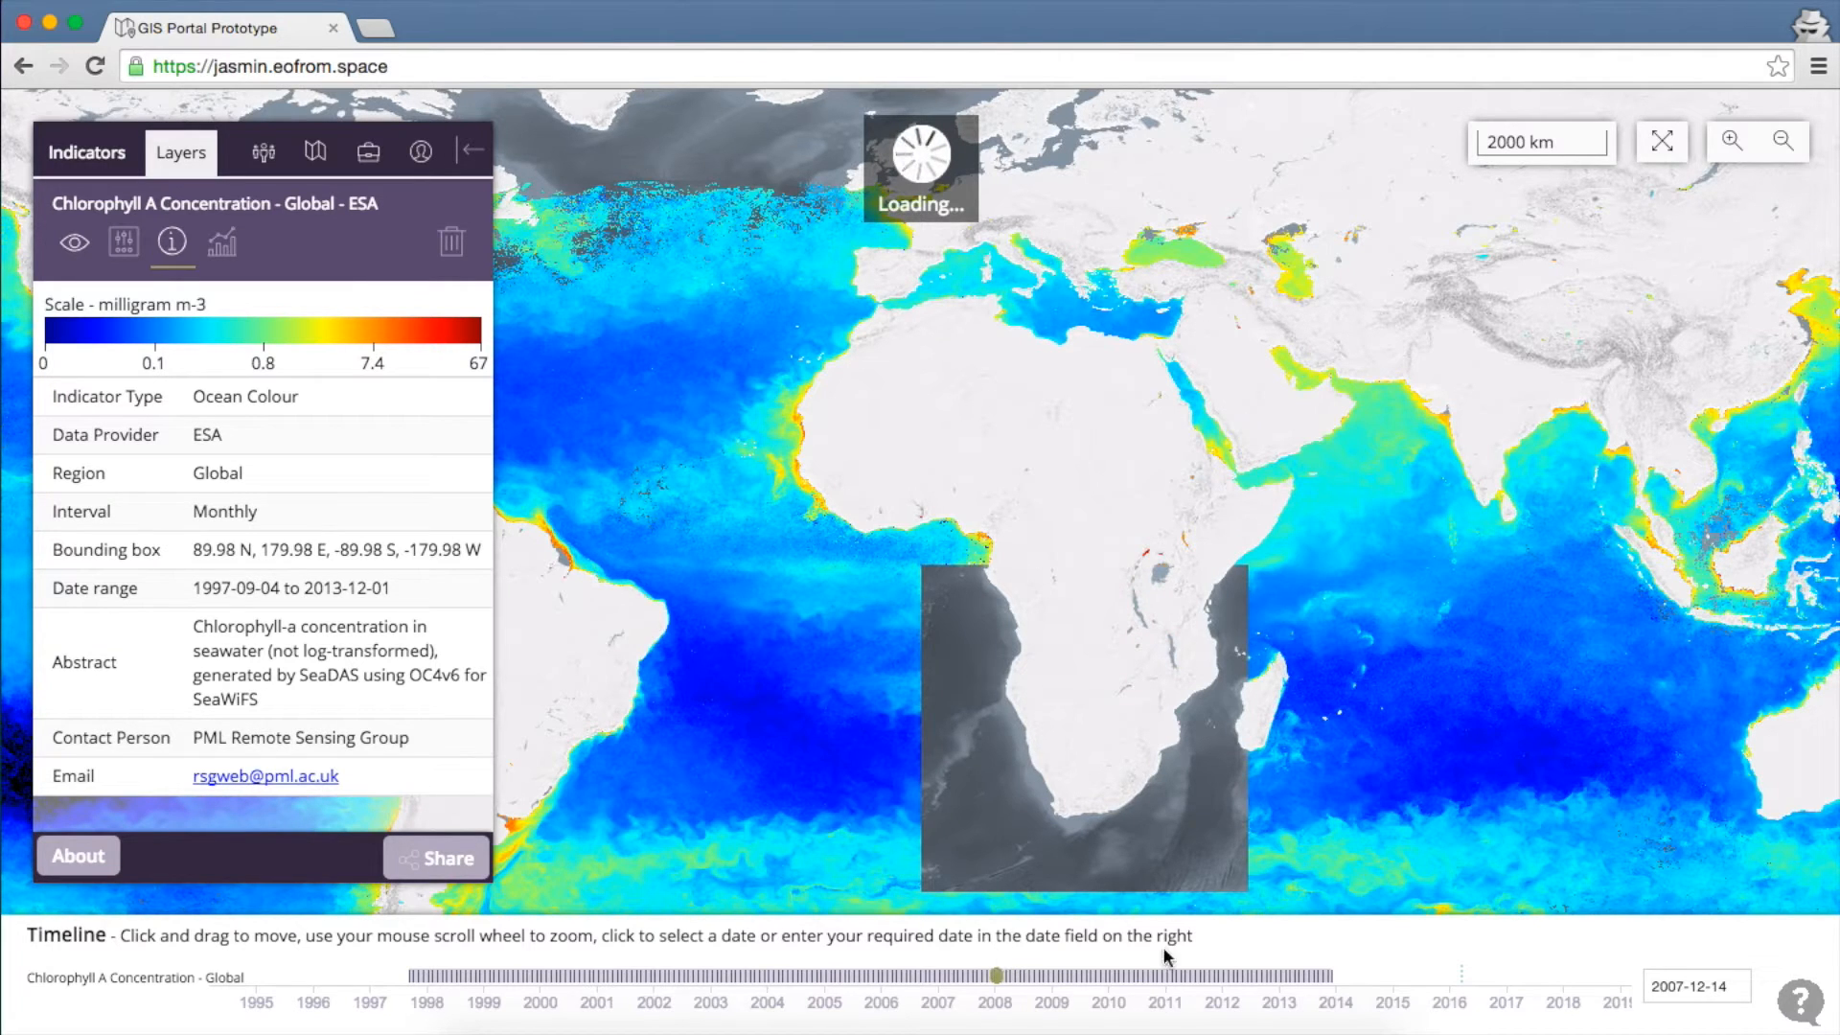
{"action": "left_click", "coordinate": [1682, 981]}
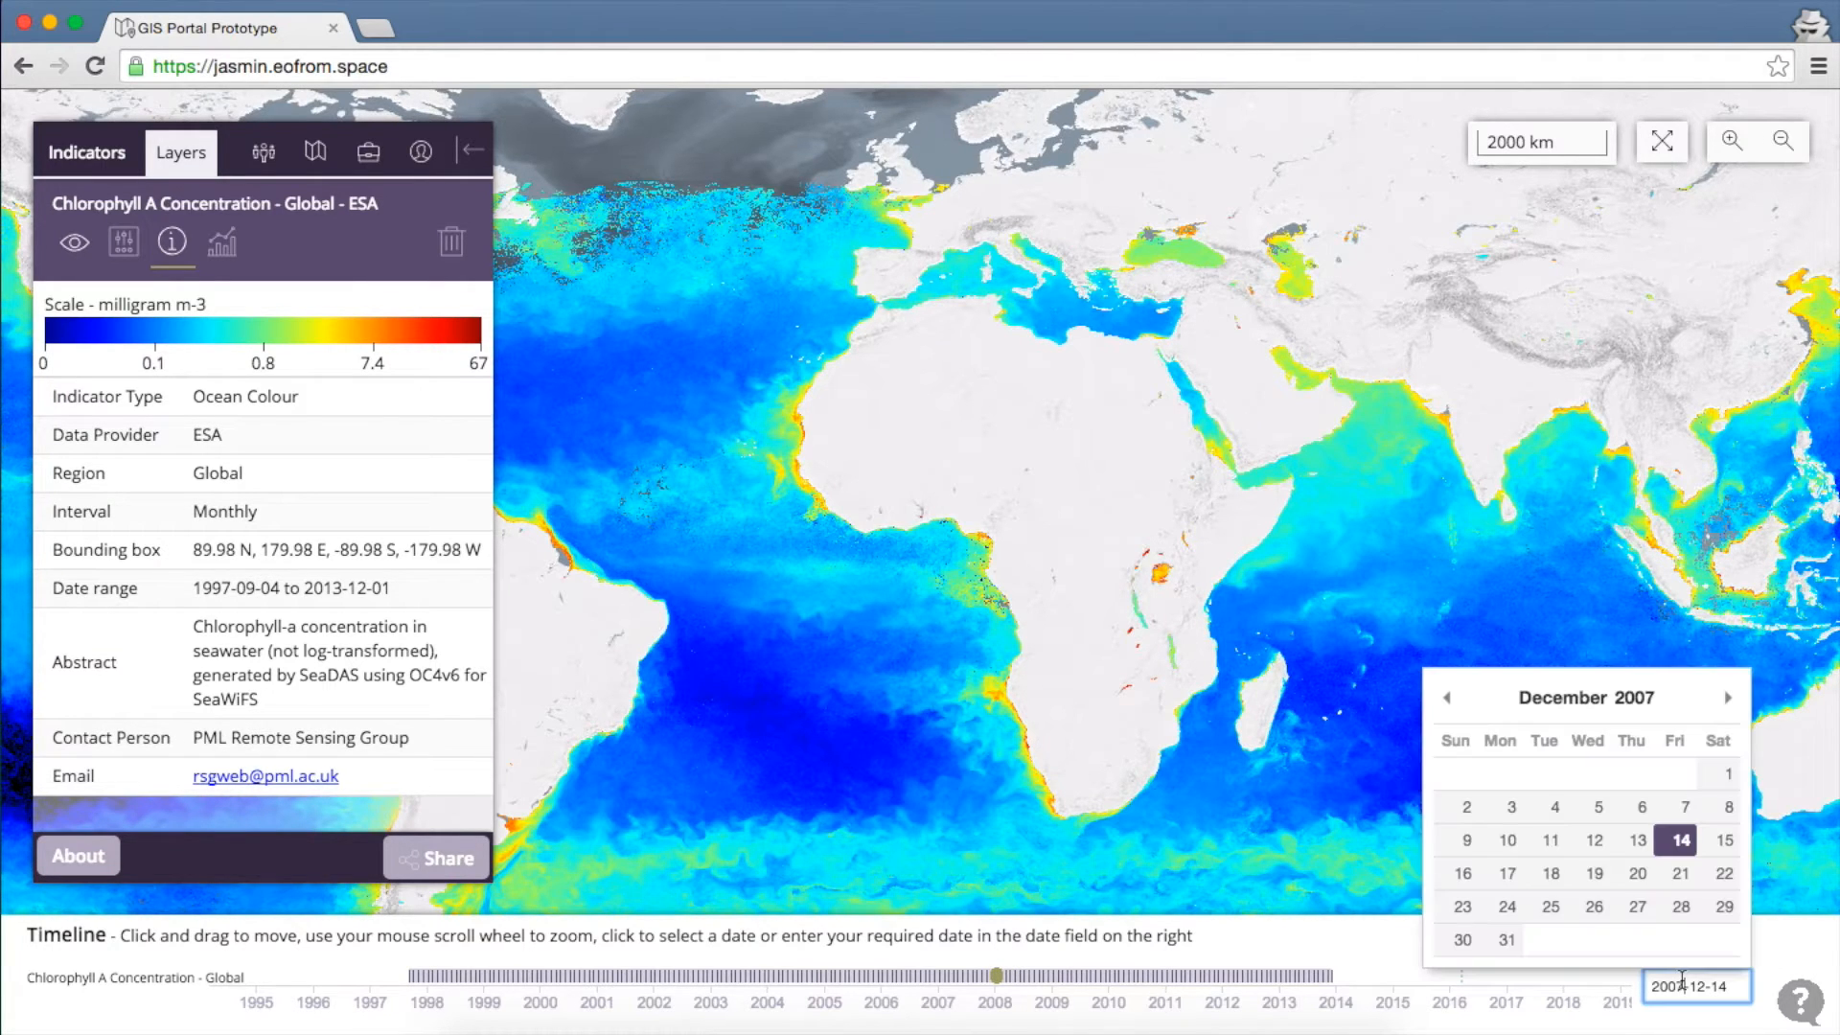
{"action": "left_click", "coordinate": [1452, 700]}
{"action": "left_click", "coordinate": [1452, 700]}
{"action": "left_click", "coordinate": [1453, 701]}
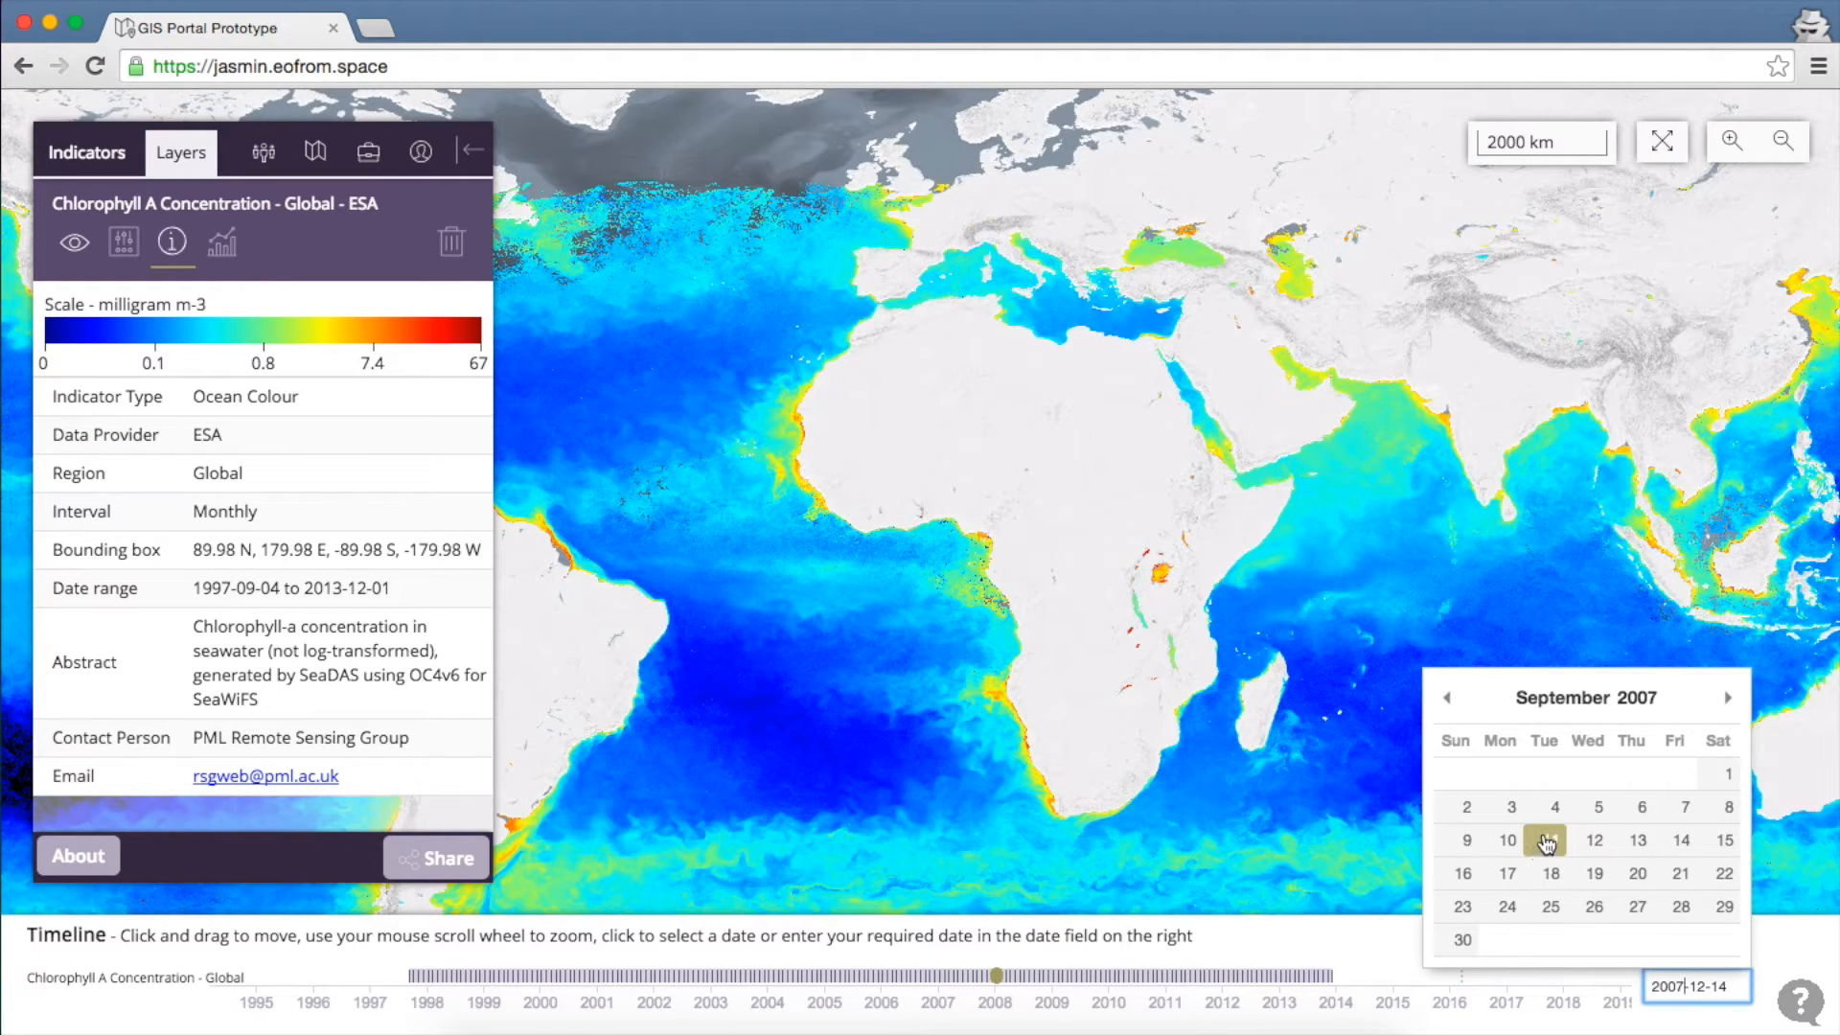
{"action": "left_click", "coordinate": [1447, 698]}
{"action": "left_click", "coordinate": [1573, 844]}
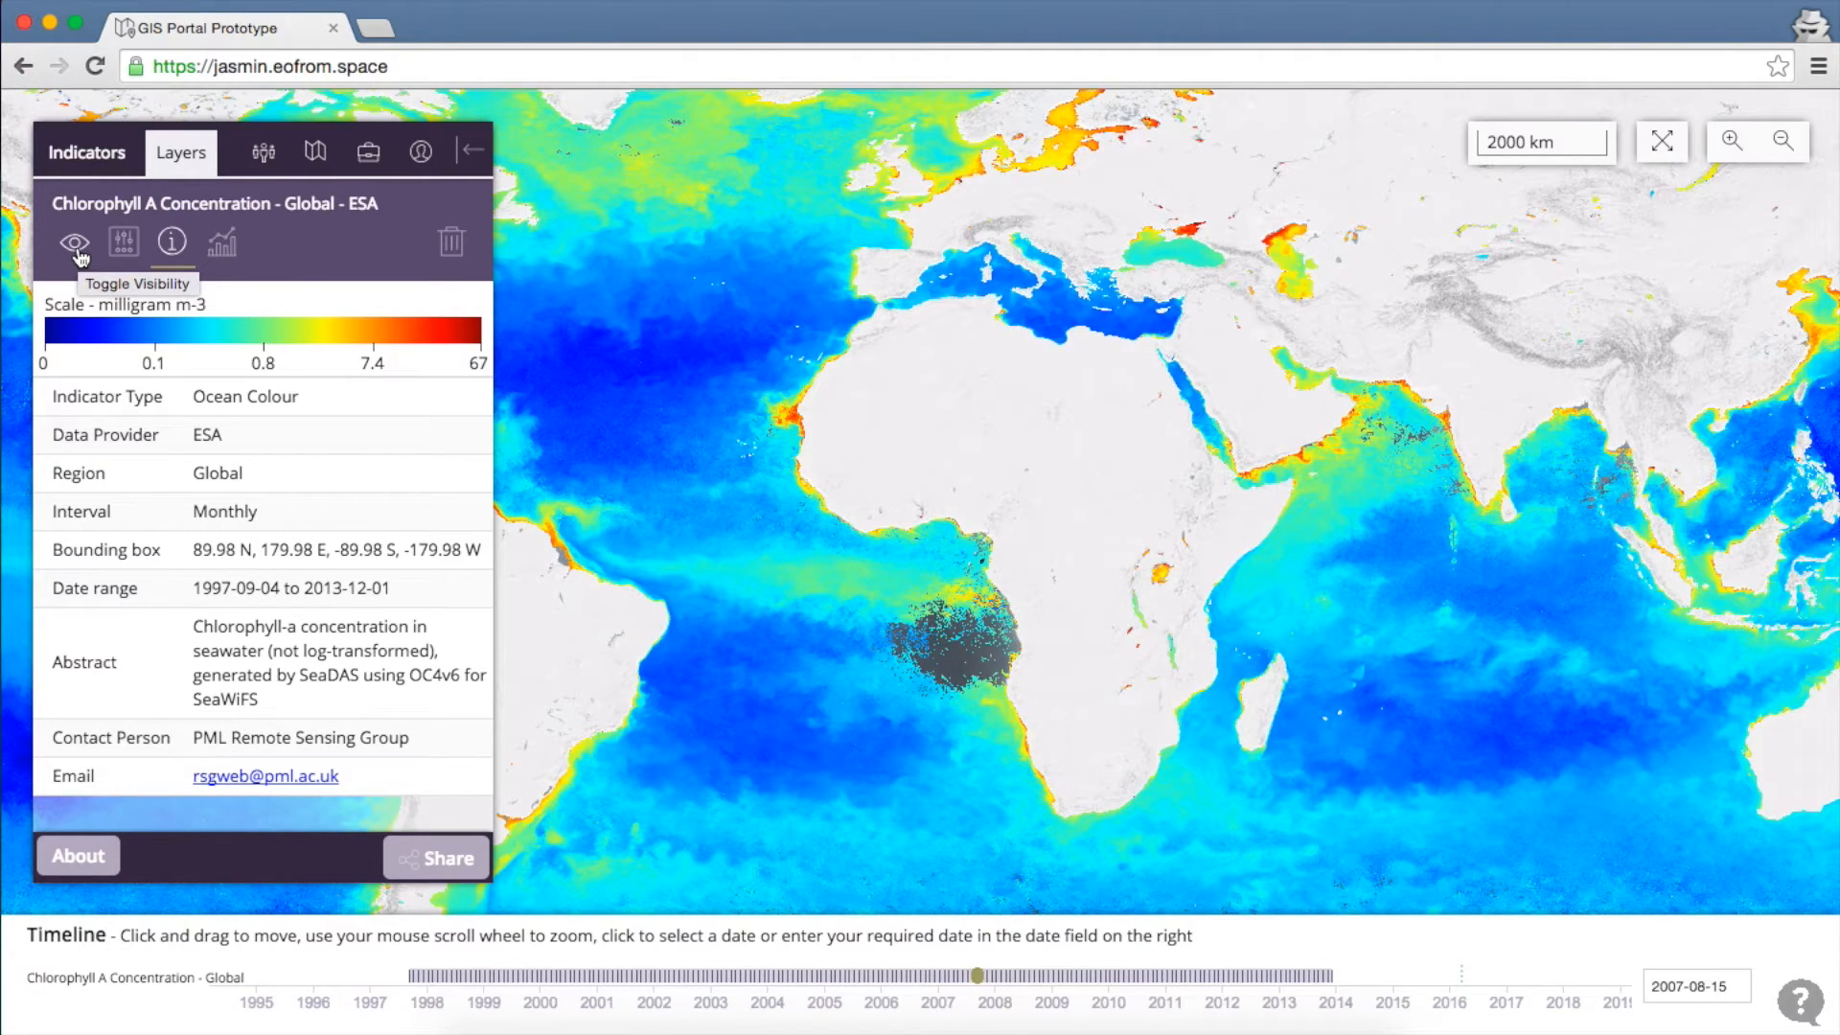
Set the chlorophyll layer's colour scale maximum to 50, keeping opacity at 100%
{"action": "left_click", "coordinate": [76, 245]}
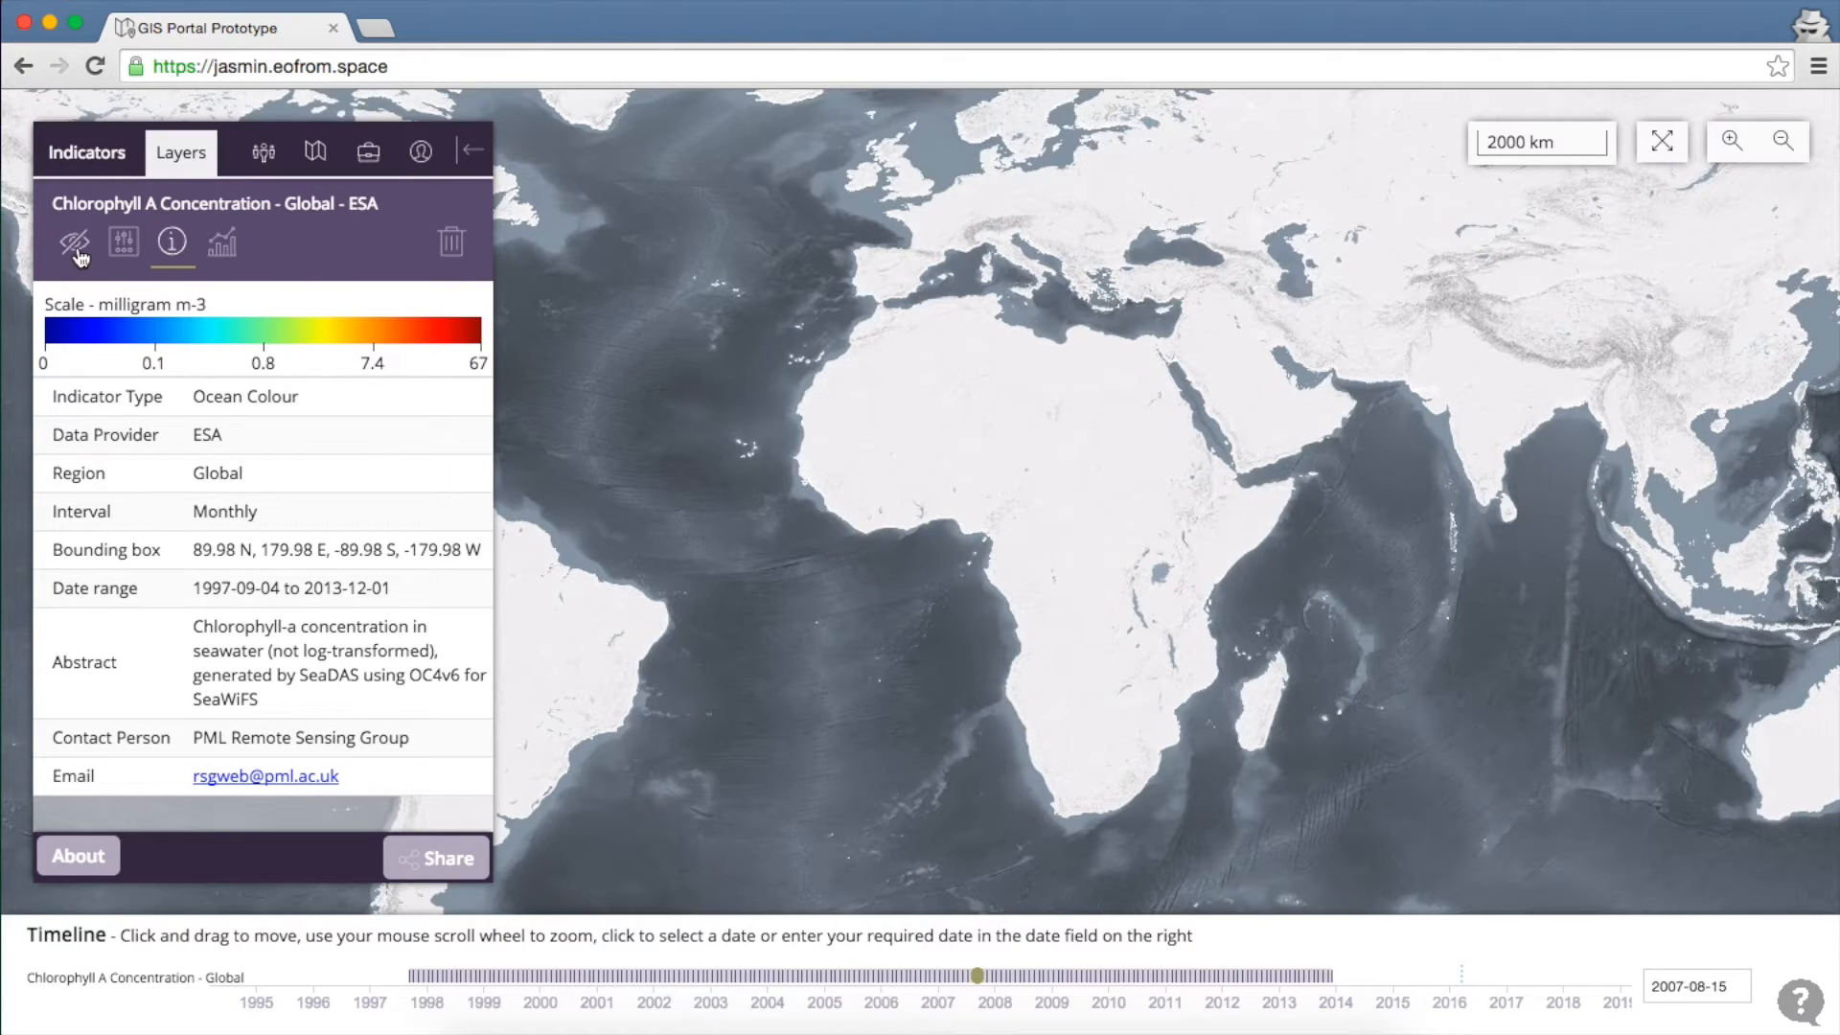
{"action": "left_click", "coordinate": [77, 245]}
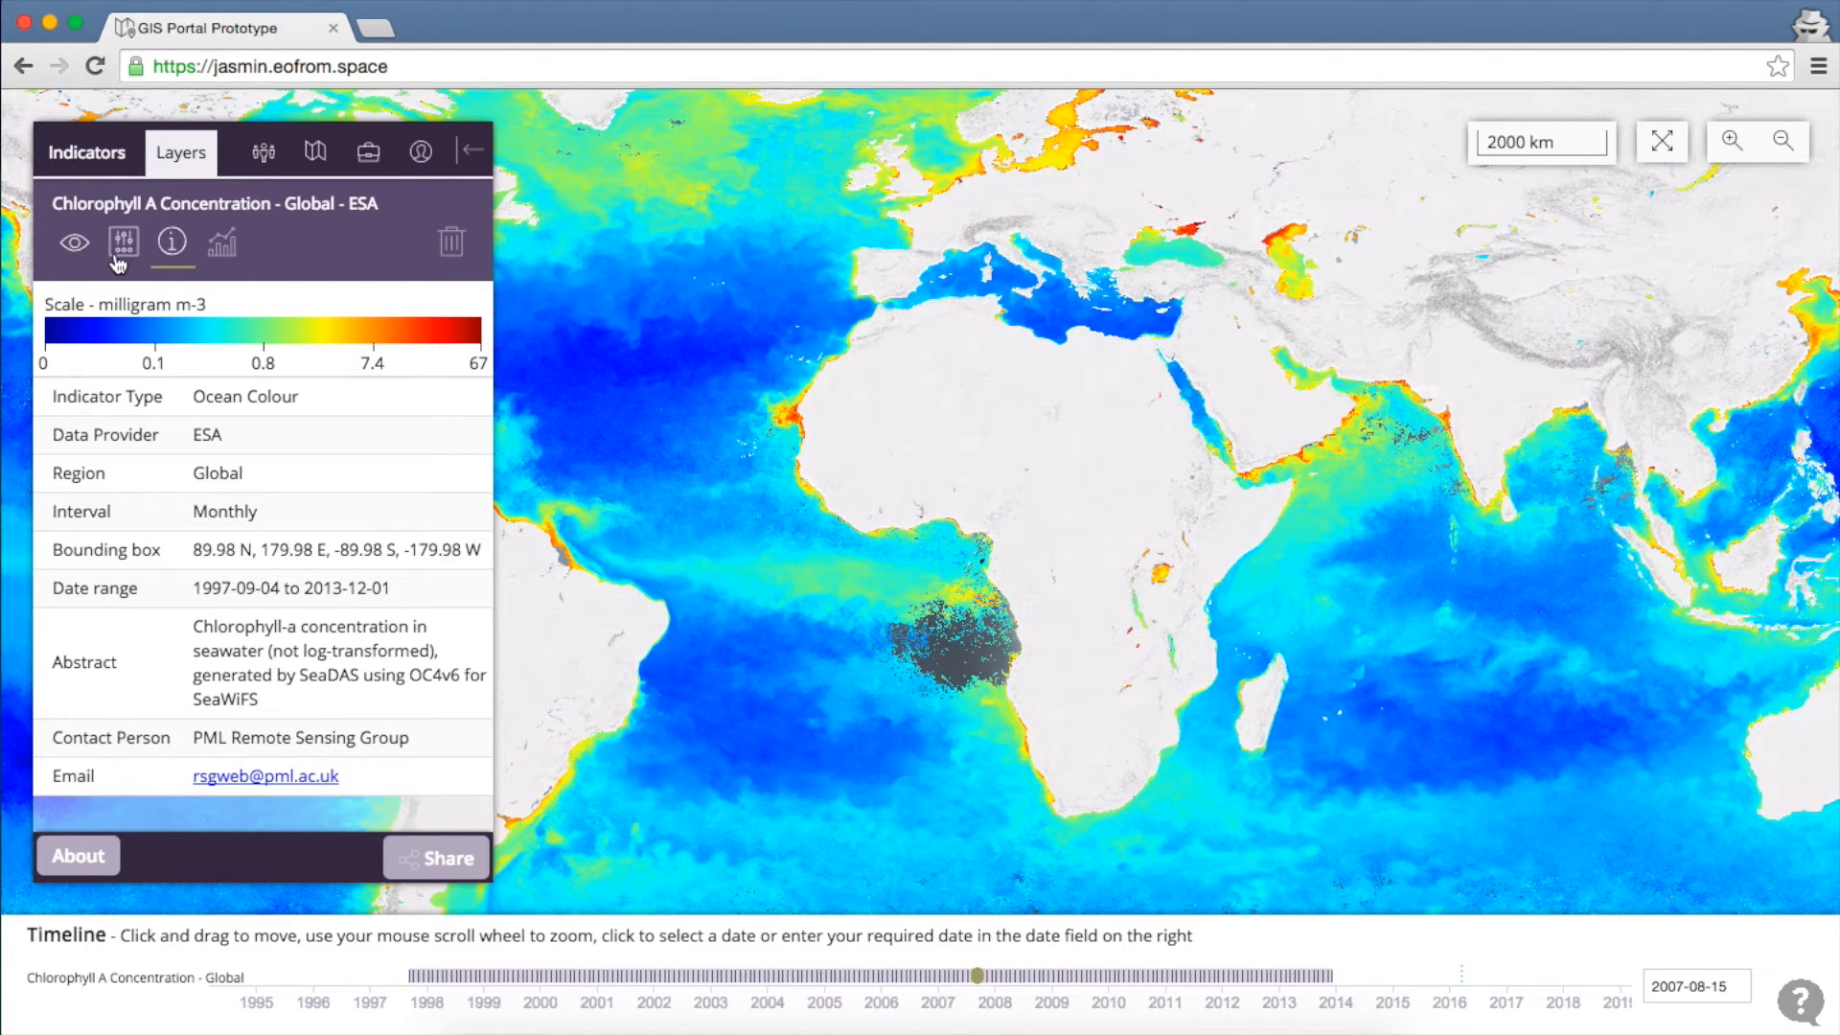
{"action": "left_click", "coordinate": [121, 245]}
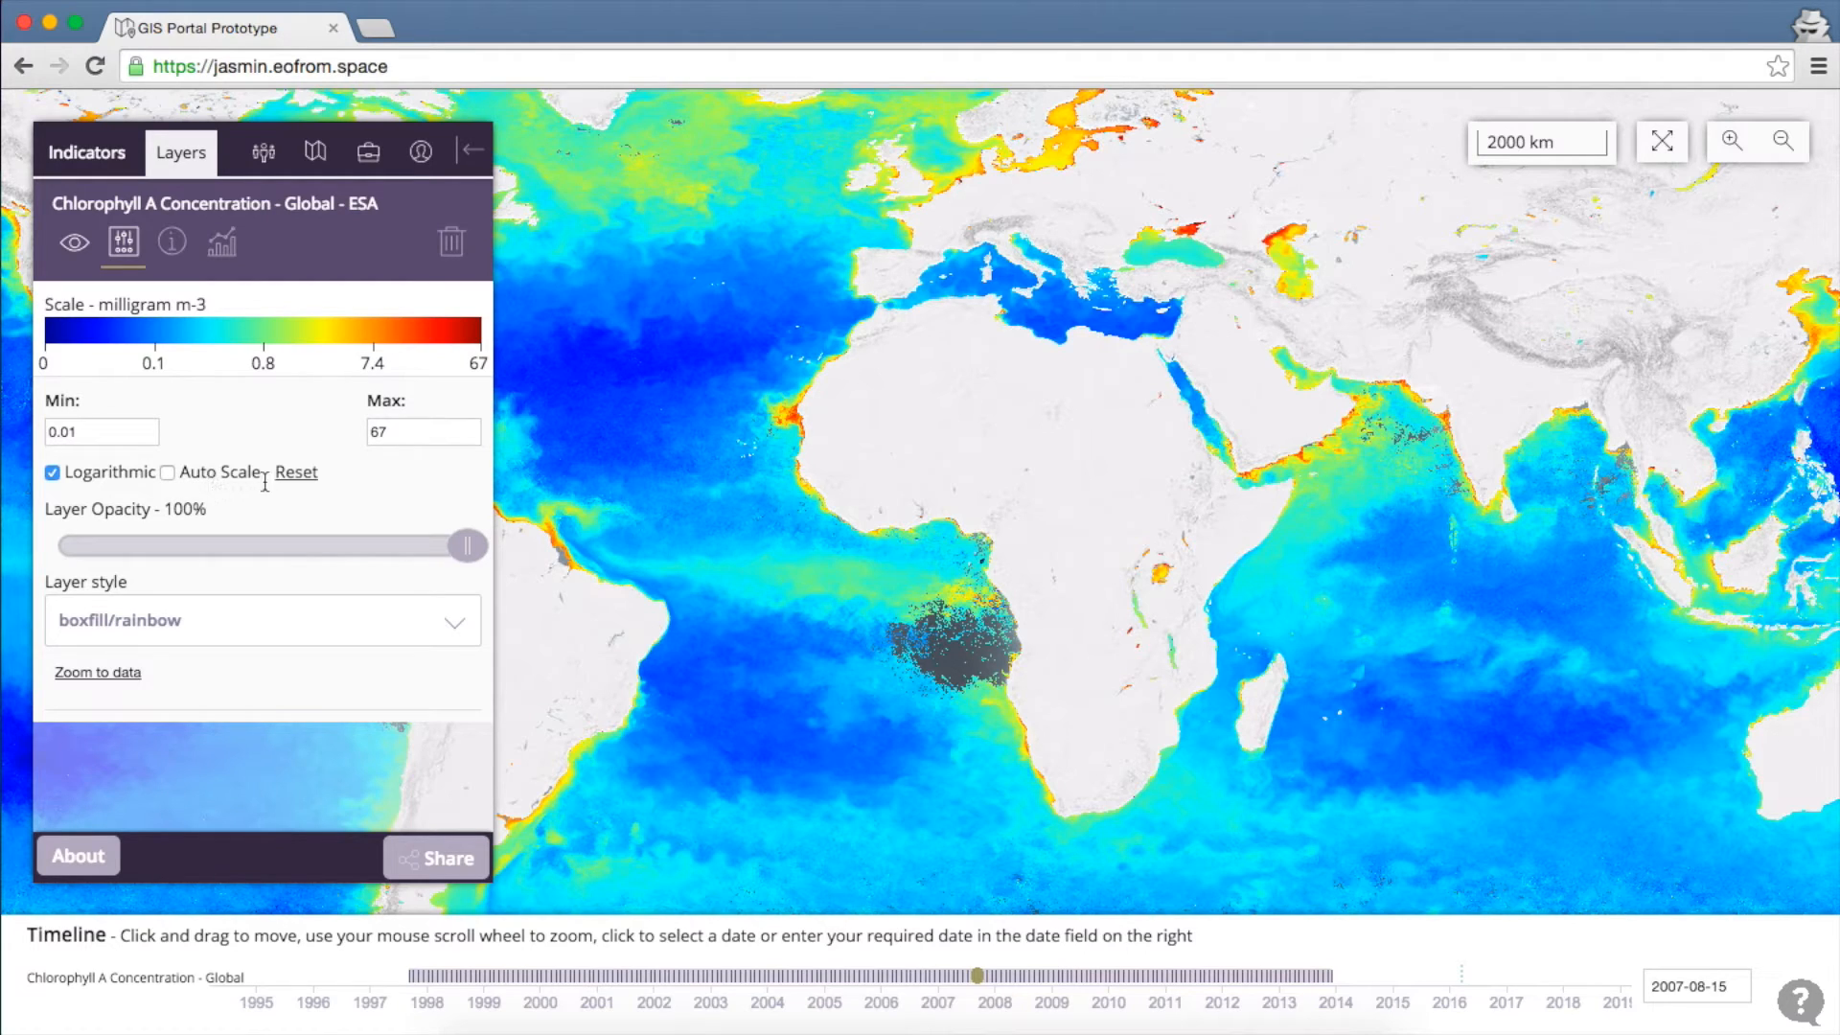
{"action": "double_click", "coordinate": [402, 431]}
{"action": "type", "text": "50"}
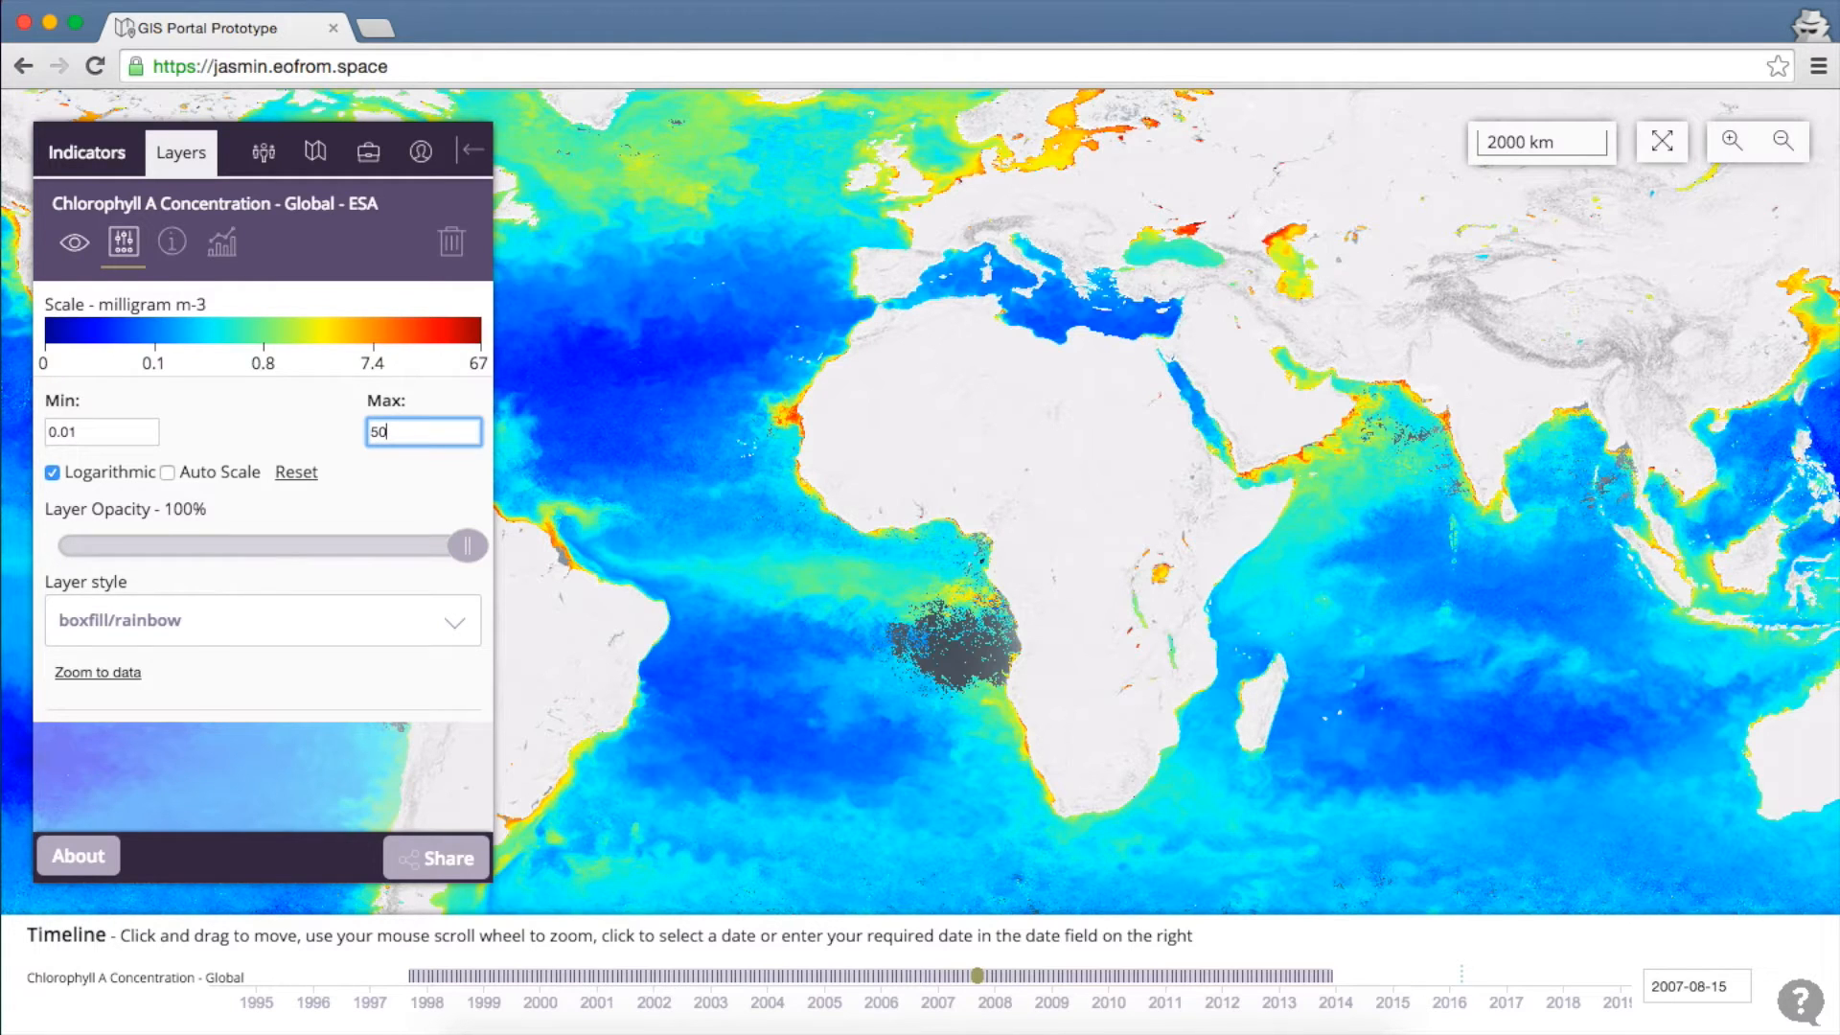
{"action": "key", "text": "Return"}
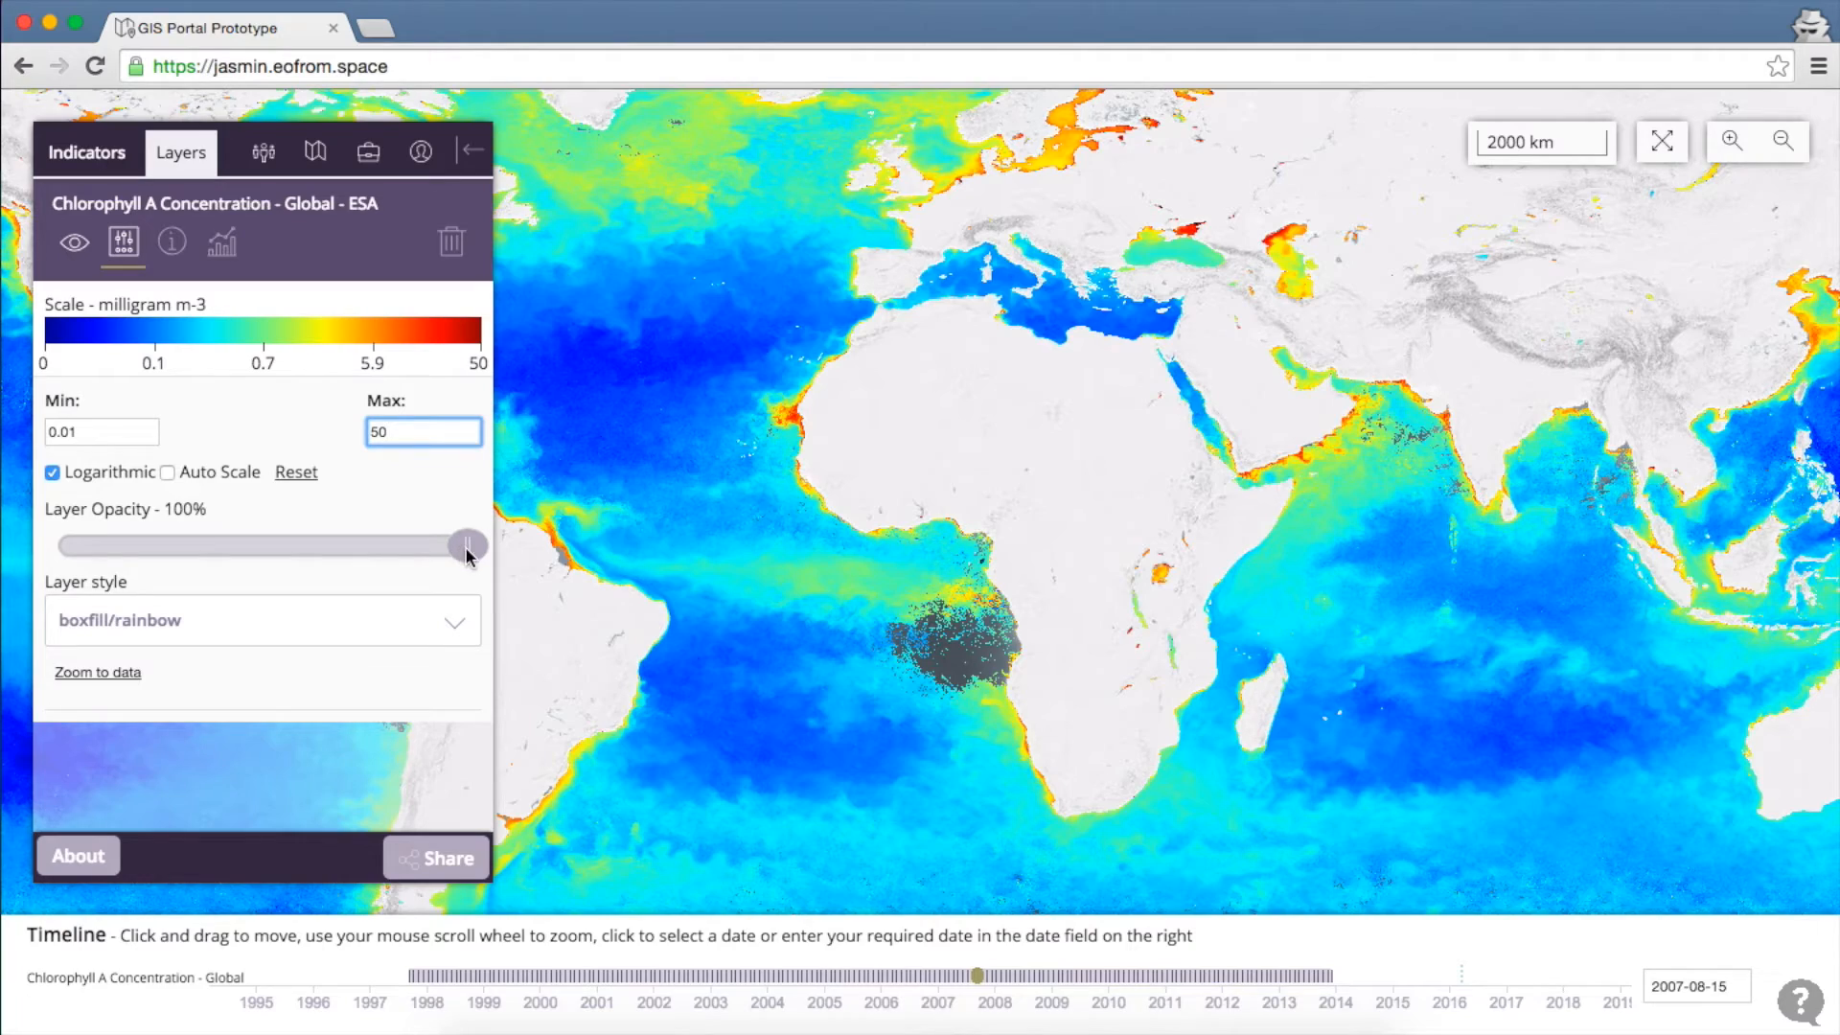
{"action": "mouse_move", "coordinate": [467, 554]}
{"action": "left_mouse_down"}
{"action": "mouse_move", "coordinate": [156, 567]}
{"action": "mouse_move", "coordinate": [476, 579]}
{"action": "left_mouse_up"}
Switch the chlorophyll style to boxfill/green-descending and pan toward the North Atlantic
{"action": "left_click", "coordinate": [392, 636]}
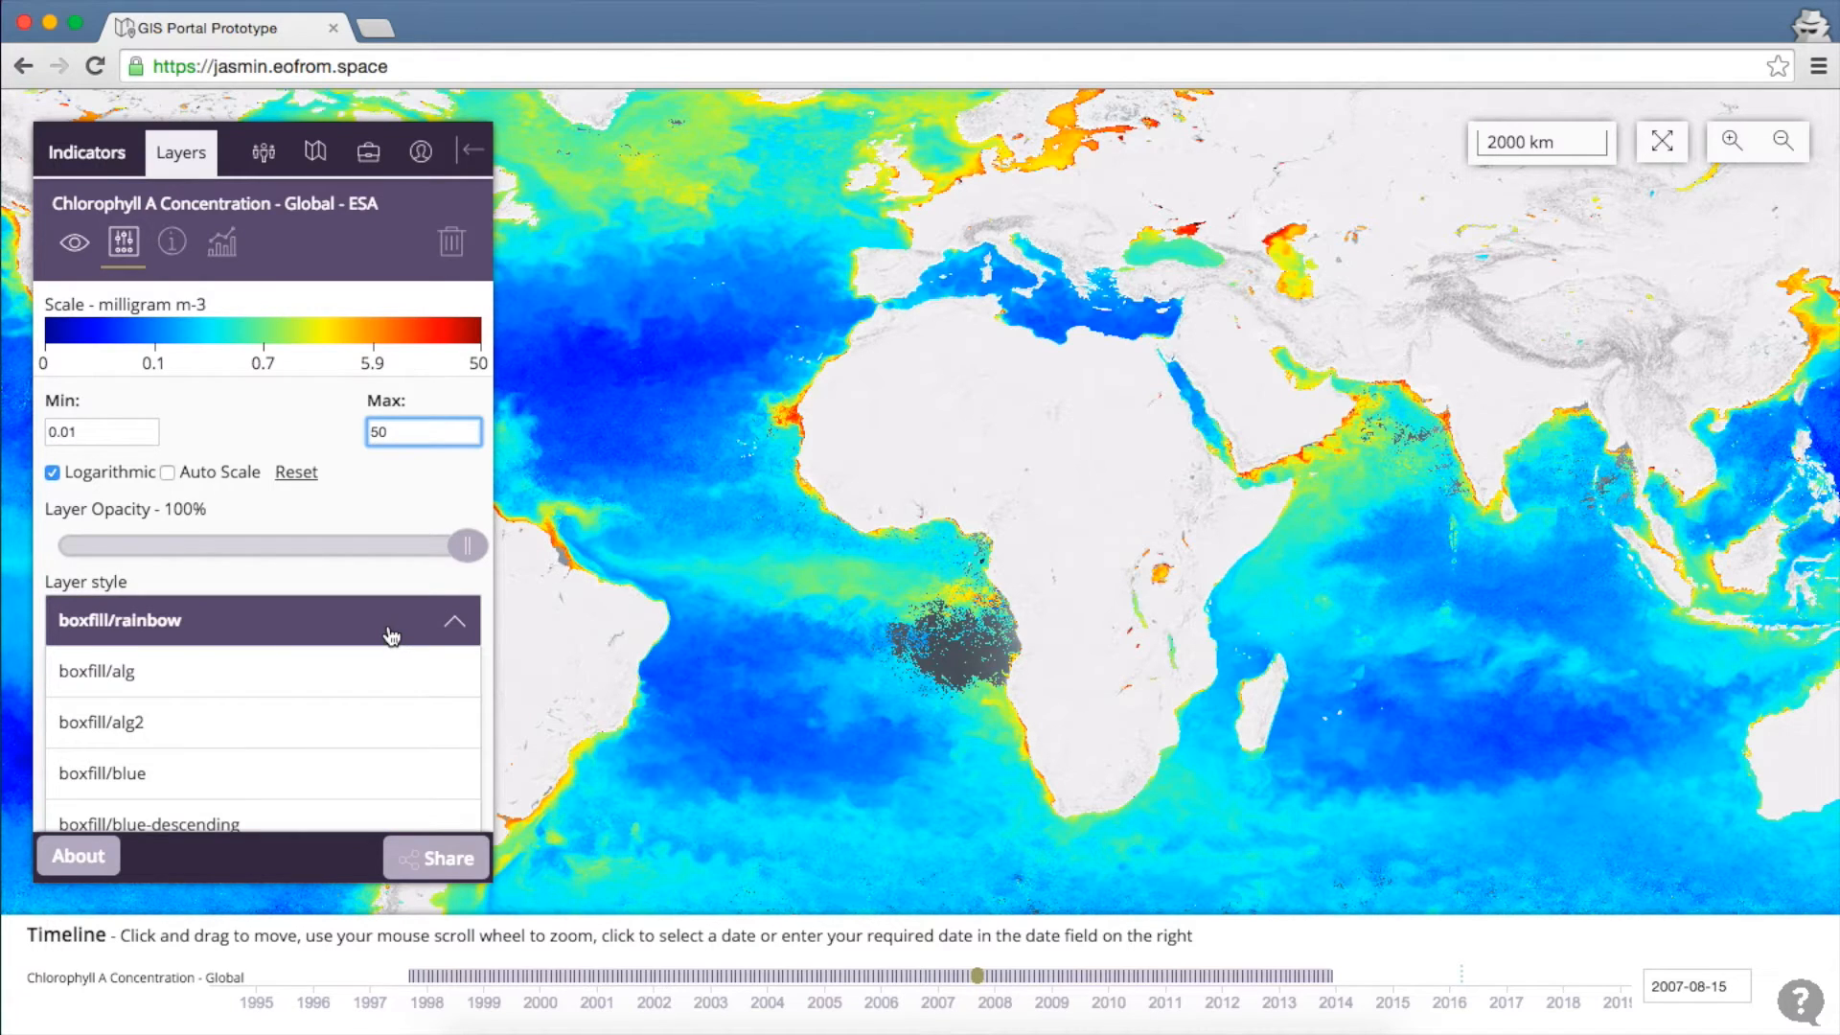
{"action": "scroll", "coordinate": [392, 636], "scroll_direction": "down", "scroll_amount": 5}
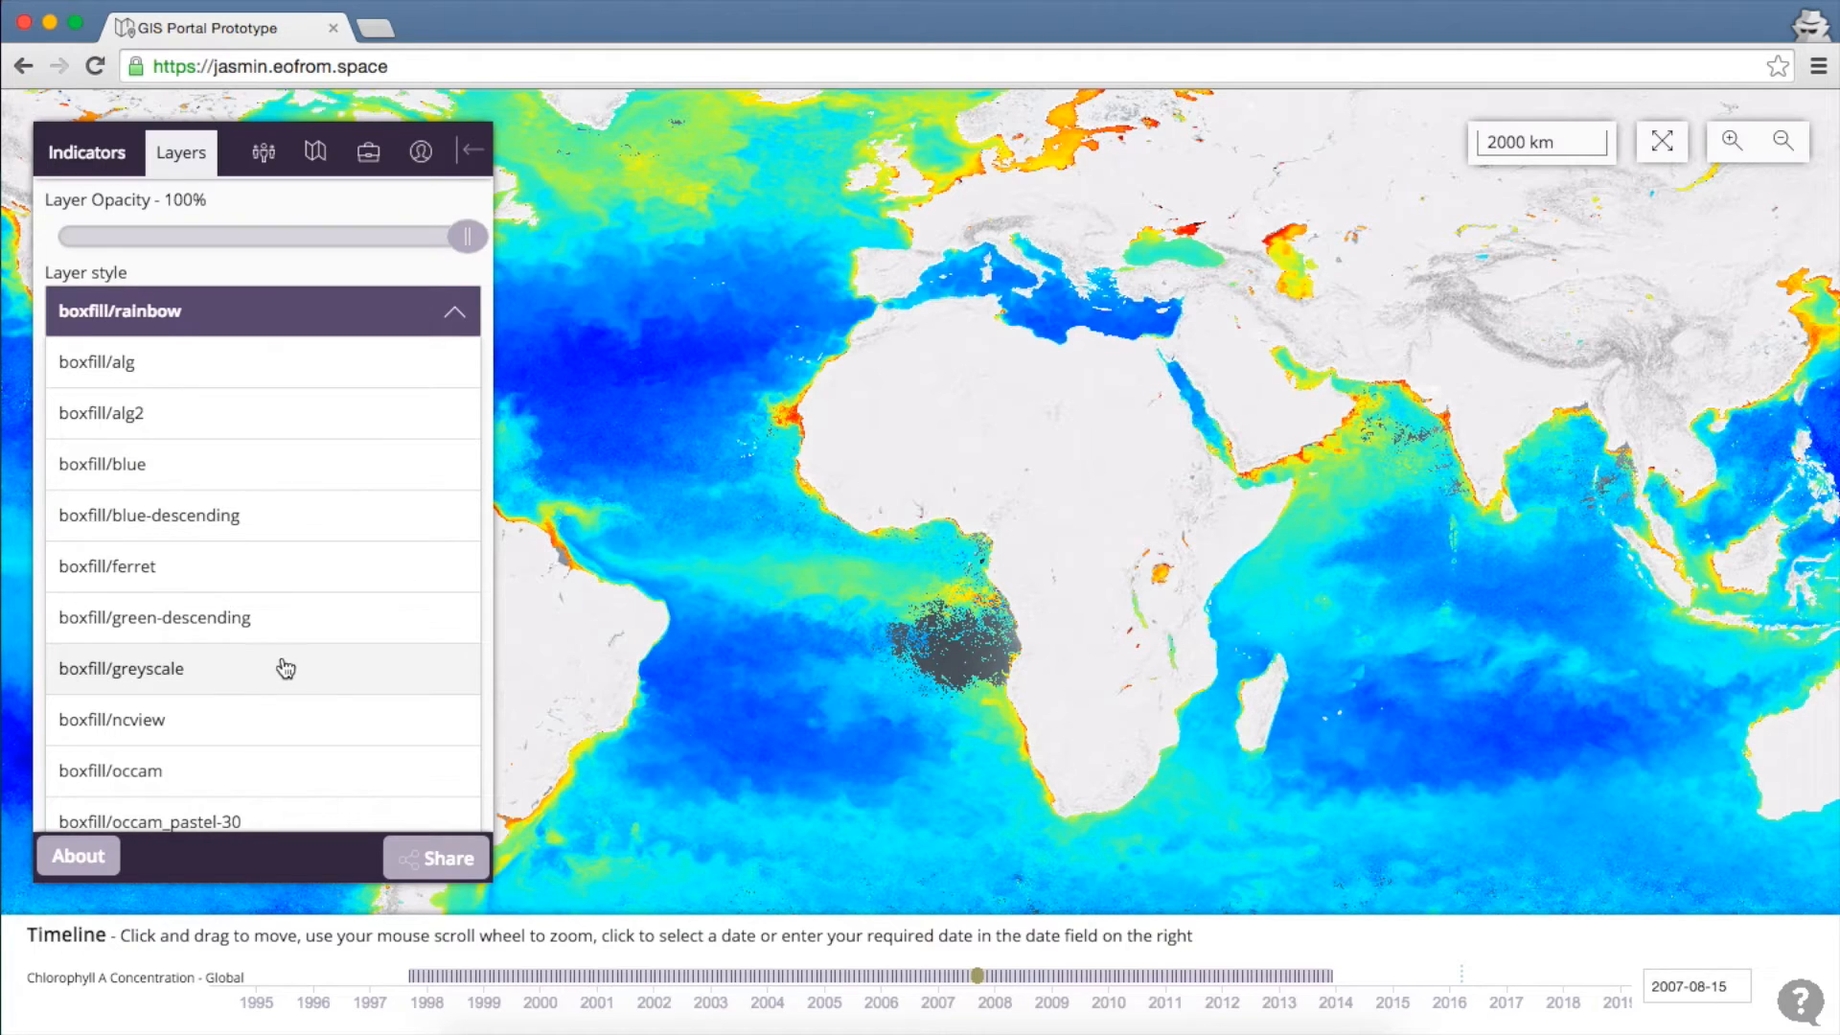
{"action": "left_click", "coordinate": [258, 623]}
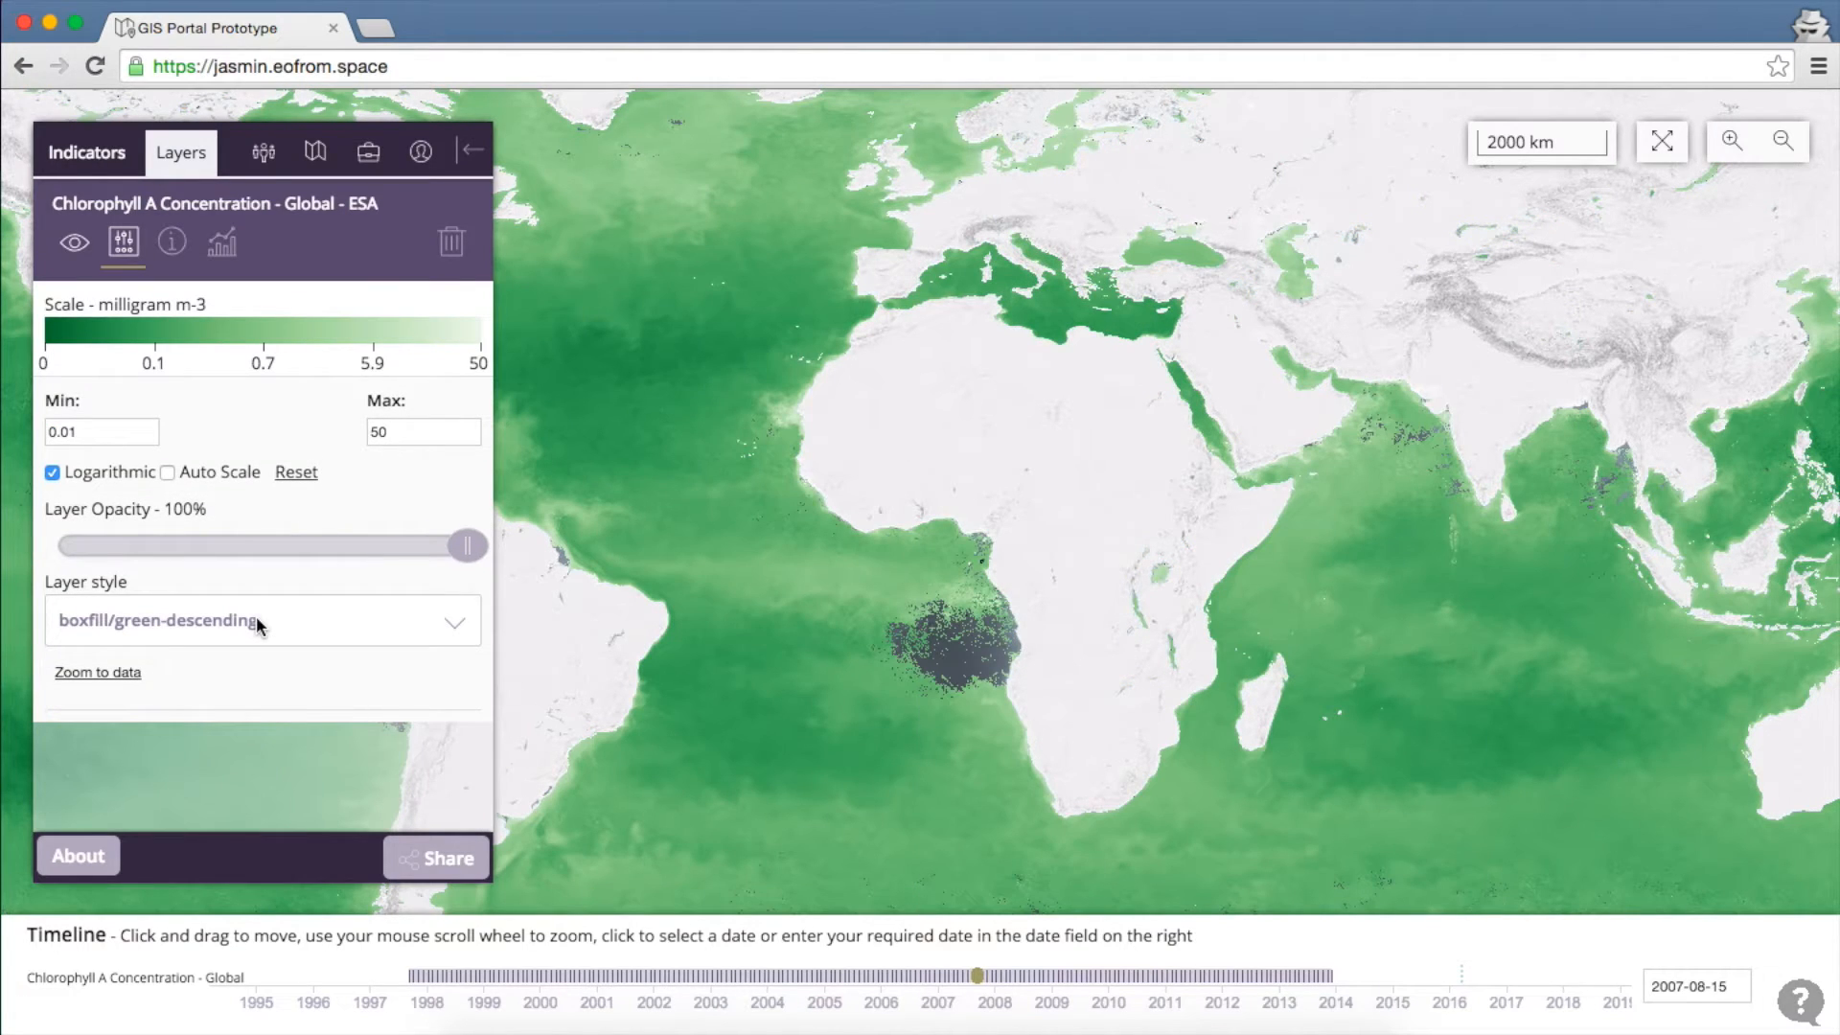
{"action": "left_click_drag", "start_coordinate": [549, 363], "coordinate": [601, 517]}
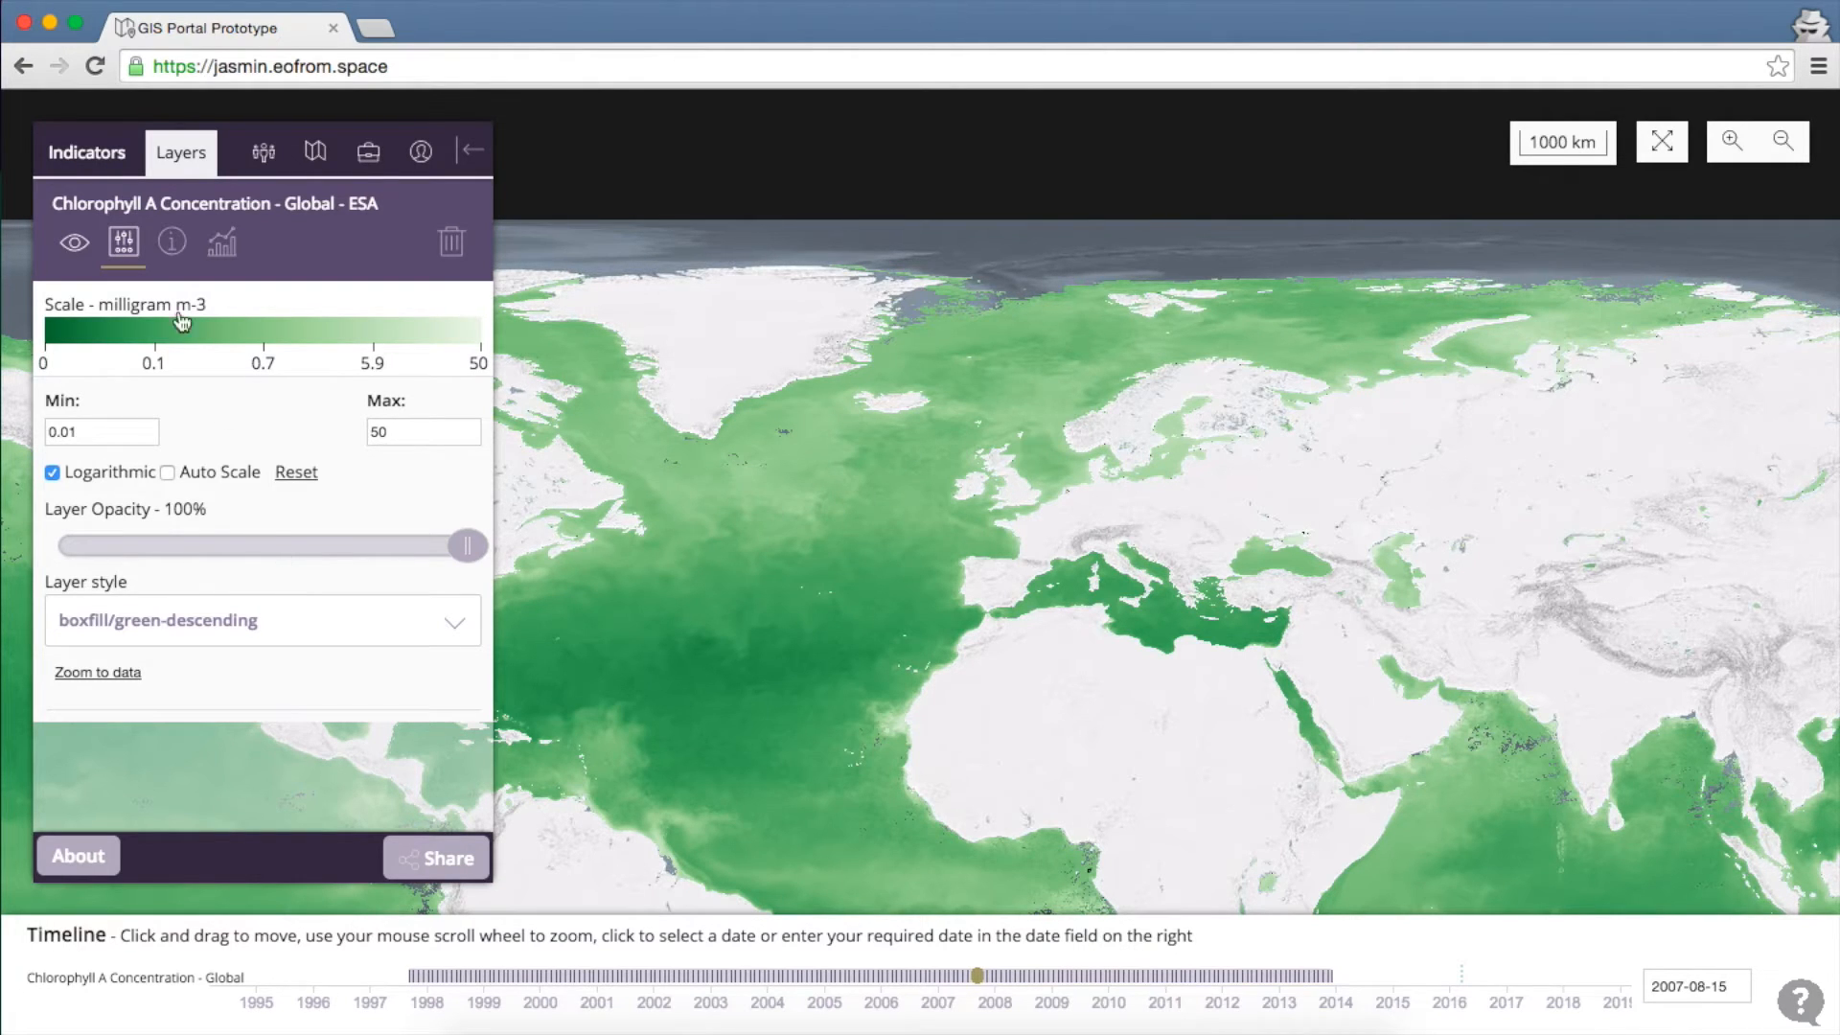
{"action": "left_click", "coordinate": [185, 262]}
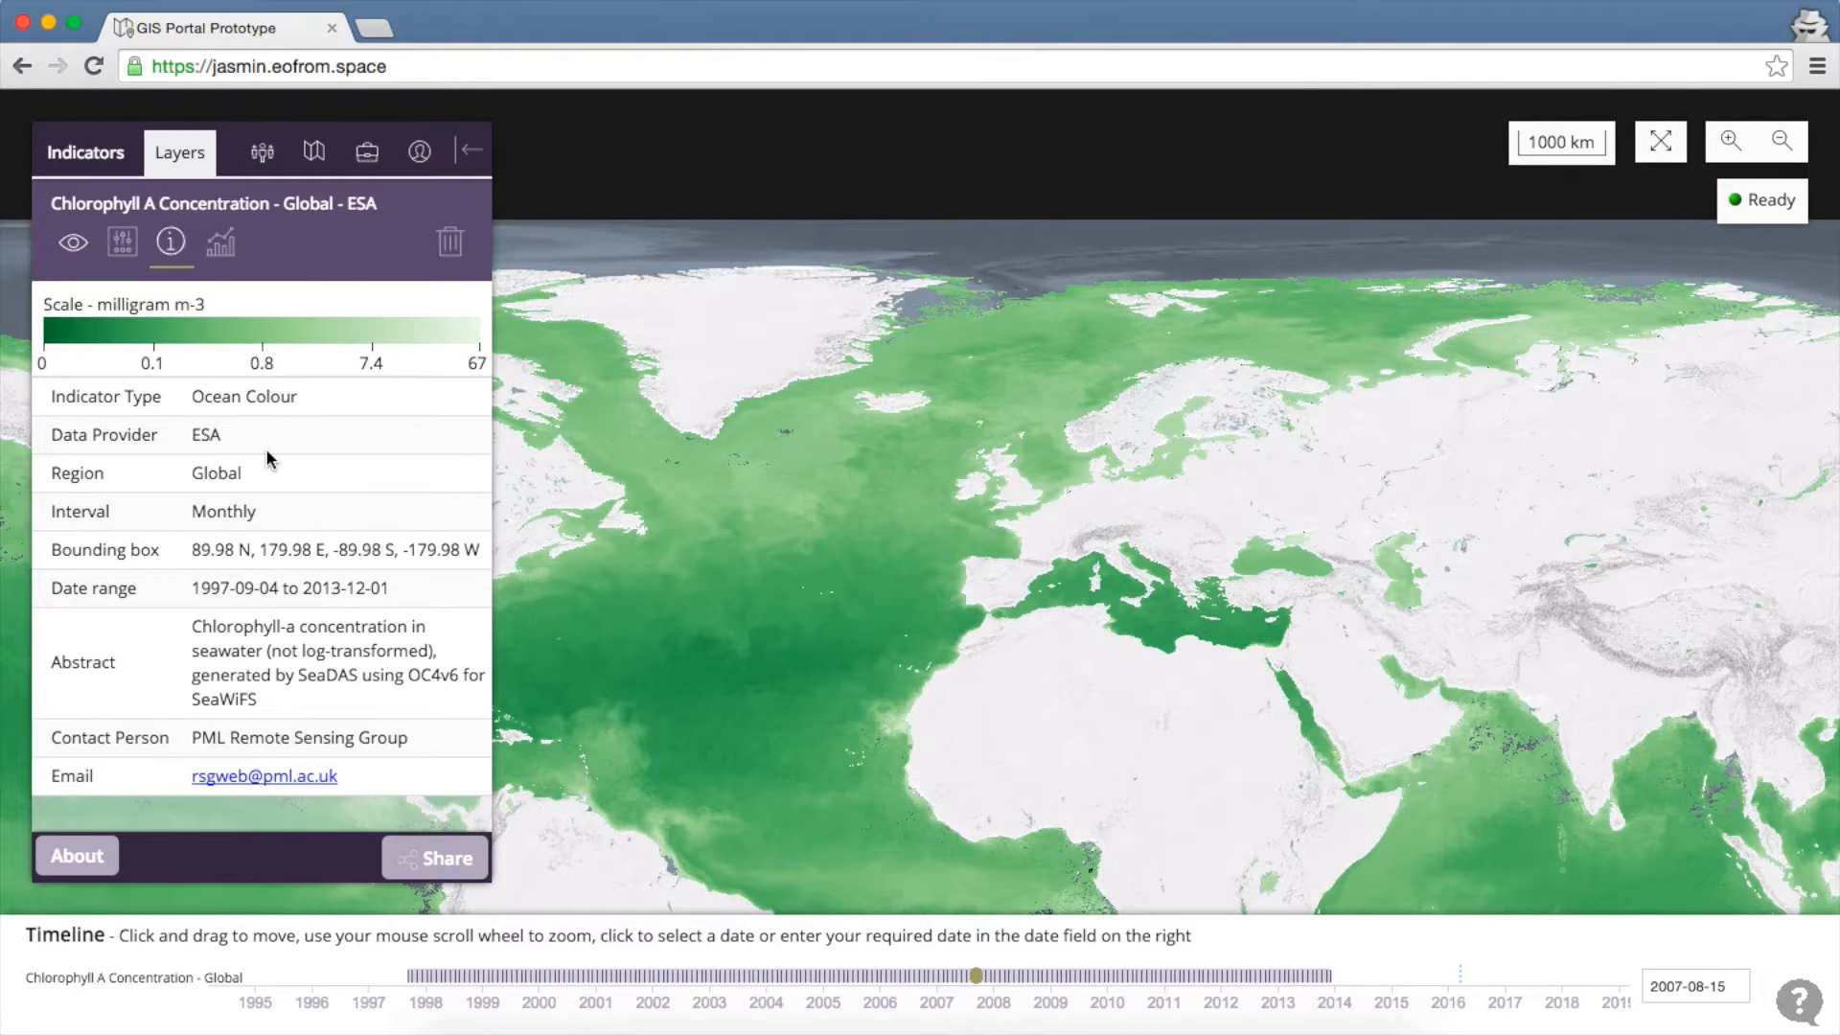
{"action": "left_click", "coordinate": [221, 244]}
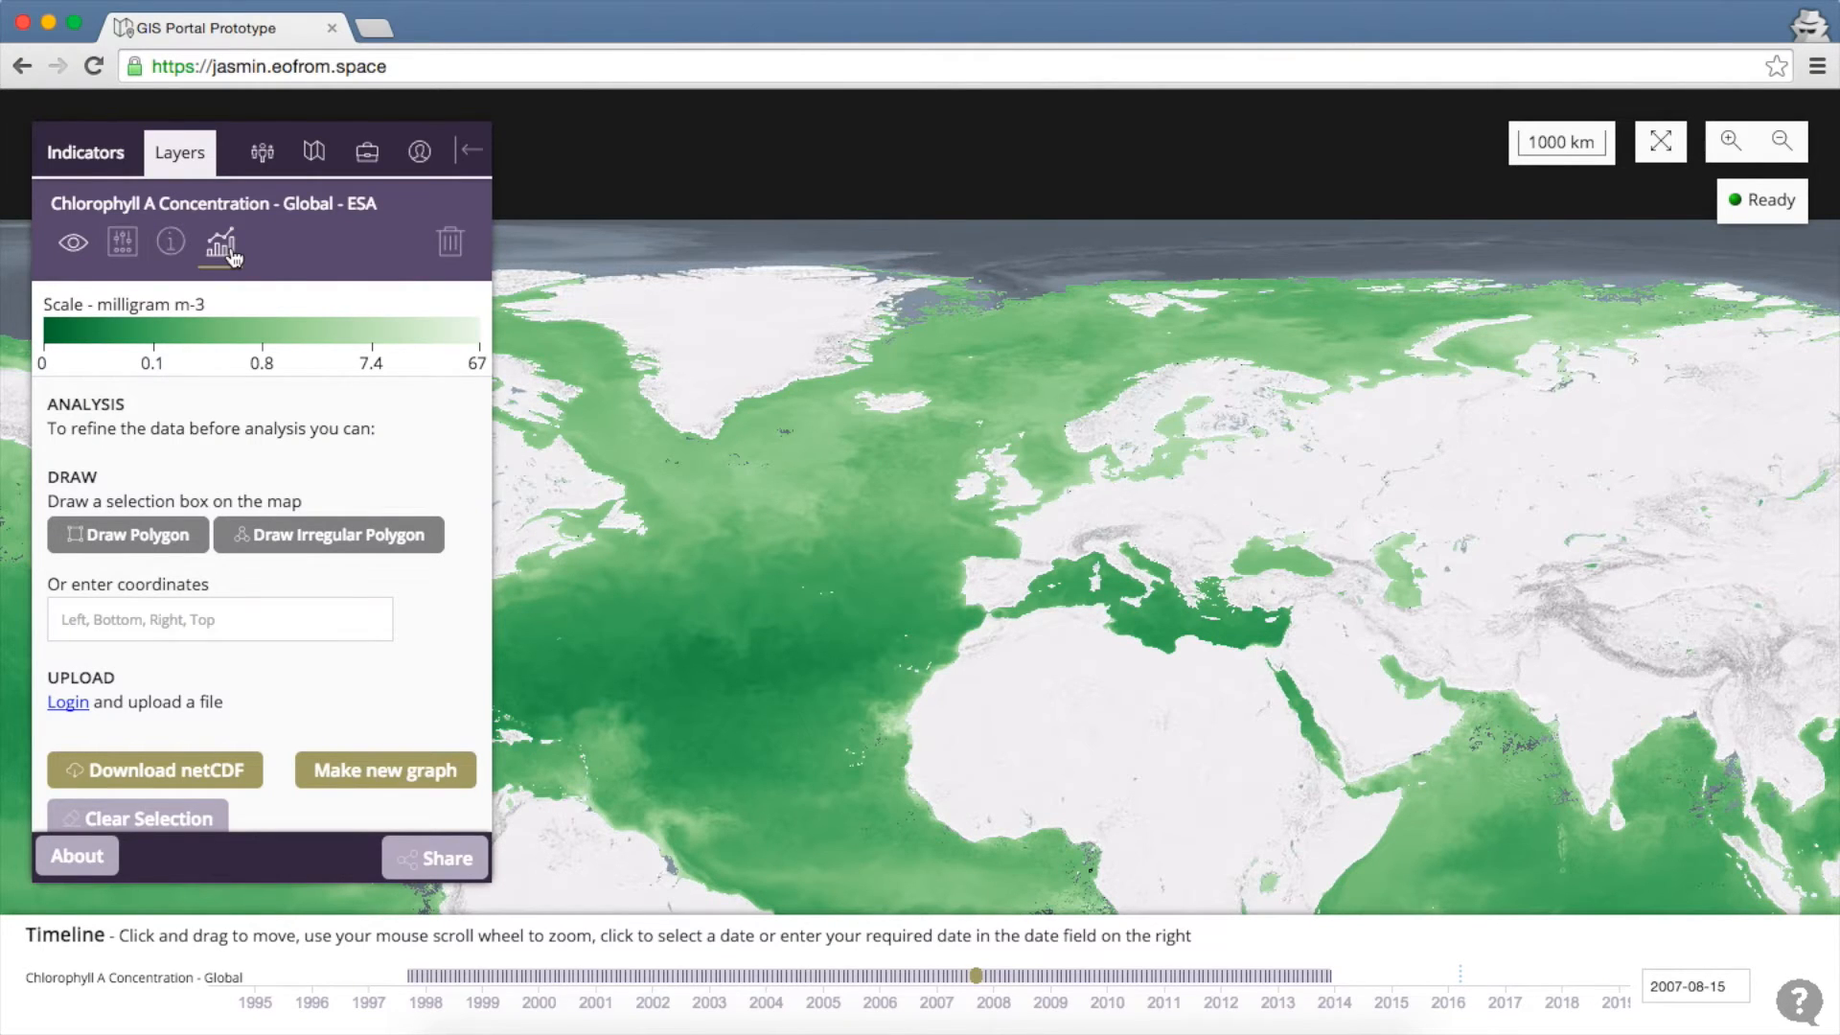
{"action": "left_click", "coordinate": [450, 245]}
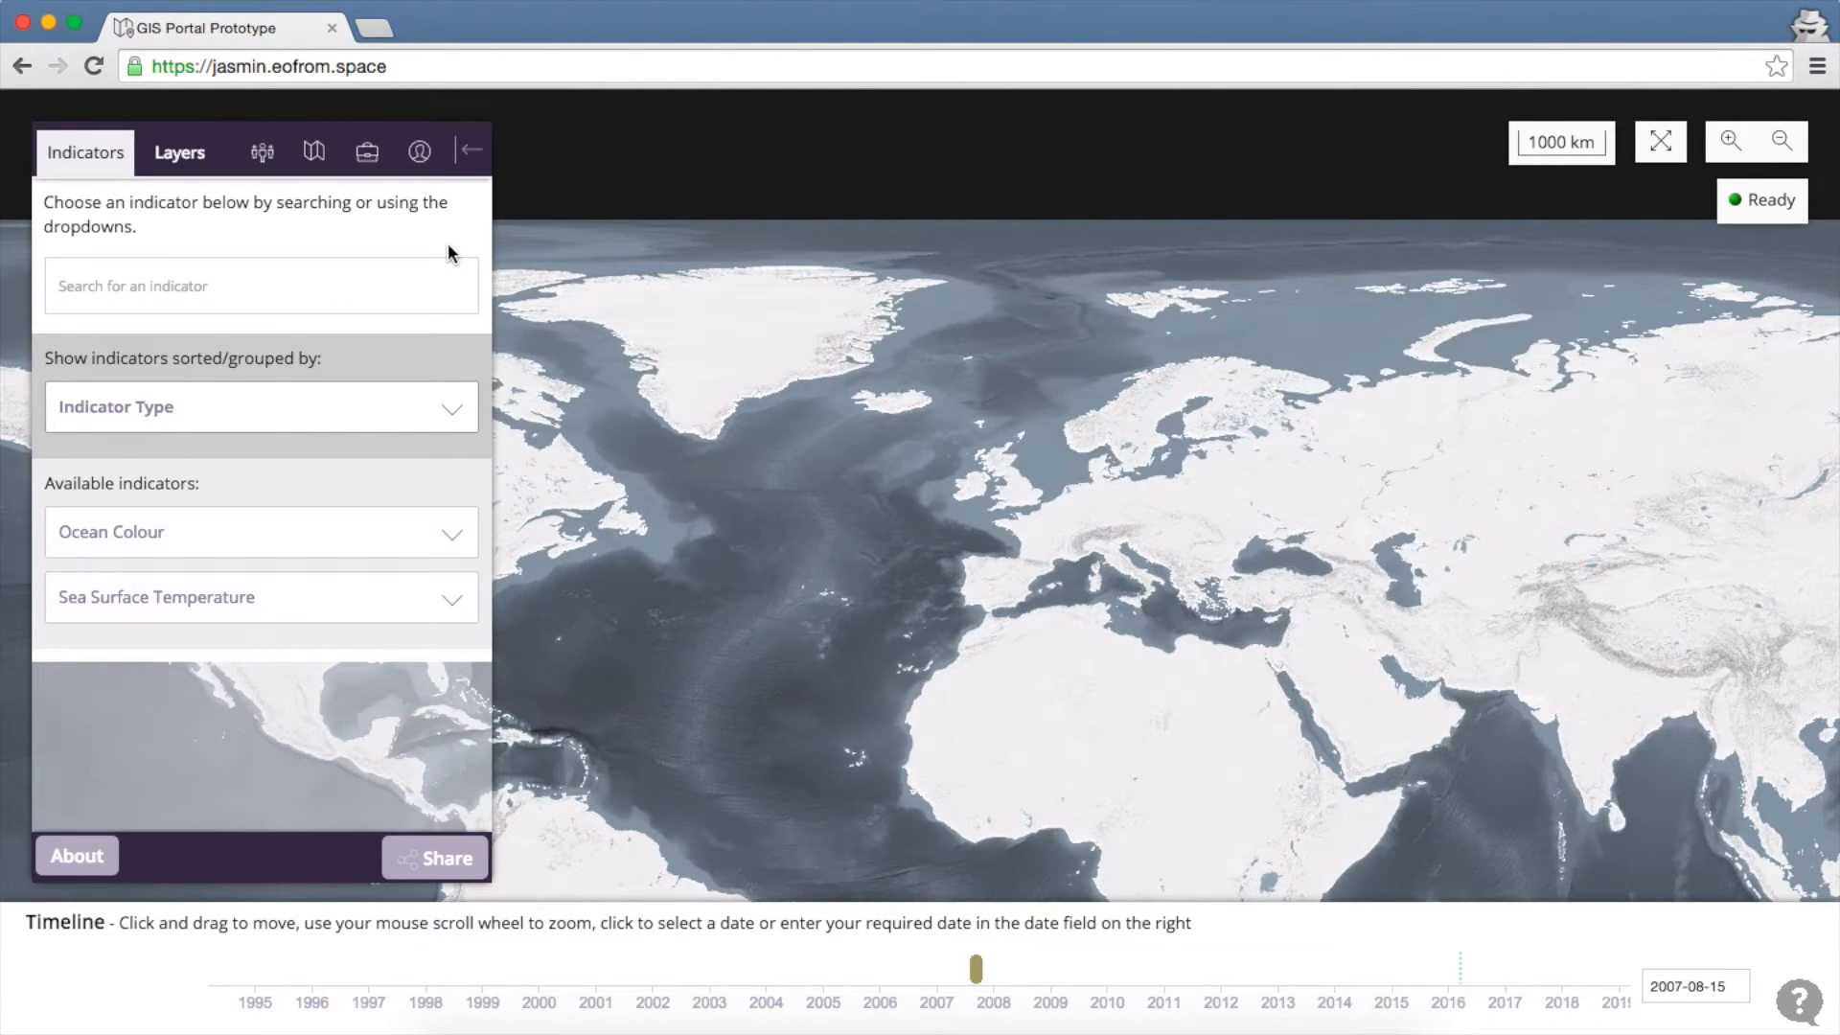
{"action": "left_click_drag", "start_coordinate": [788, 538], "coordinate": [763, 422]}
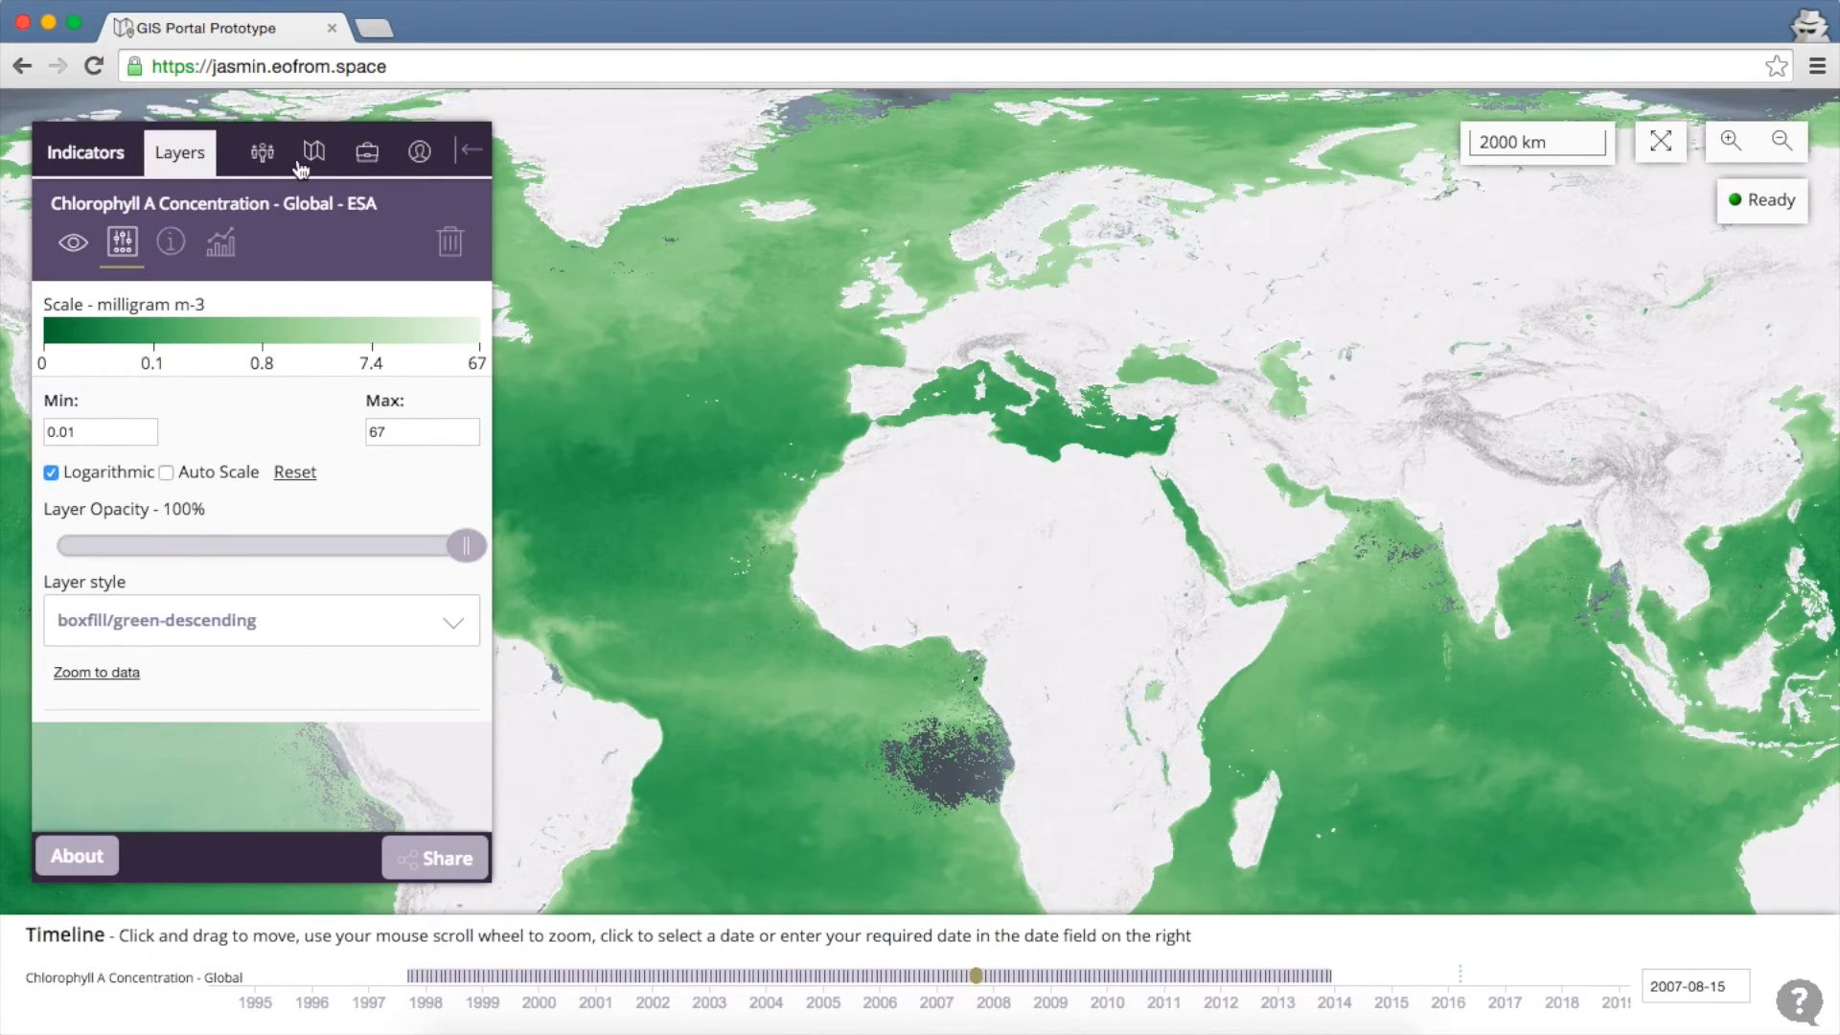
Hide the chlorophyll layer and view Display Options showing the EOX base map in EPSG:4326
{"action": "left_click", "coordinate": [264, 153]}
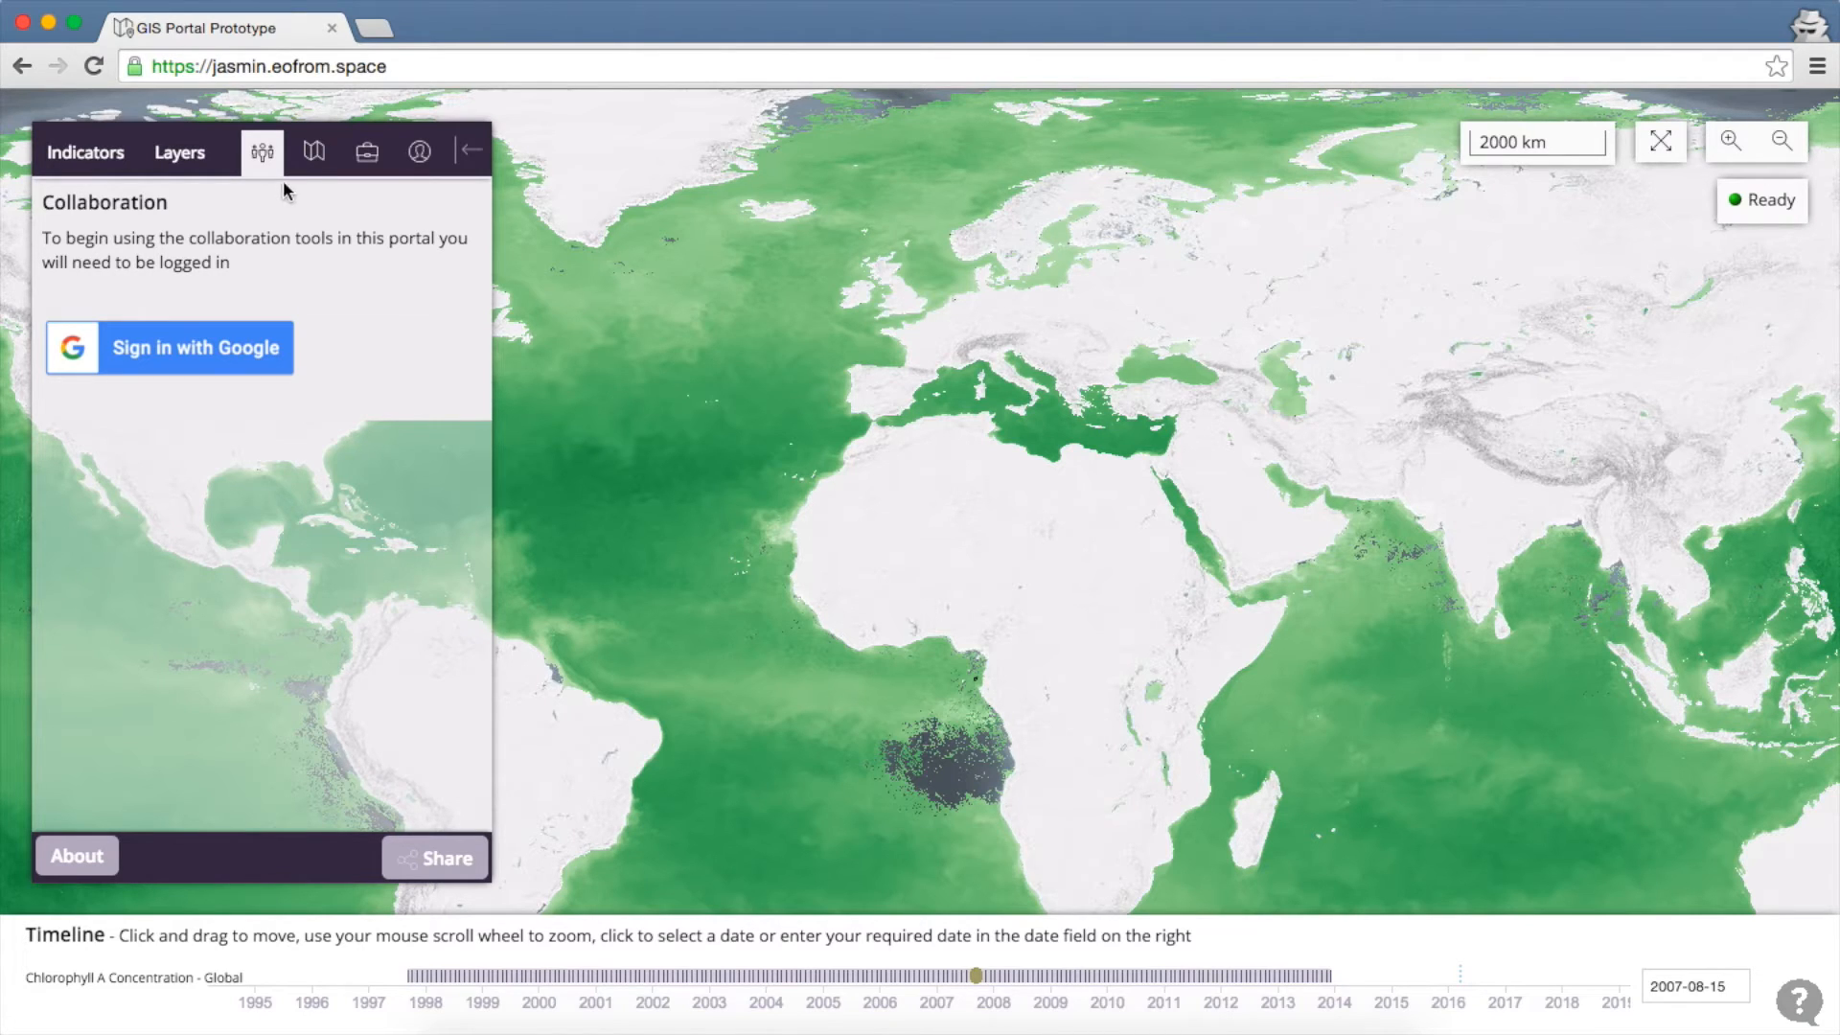
{"action": "left_click", "coordinate": [315, 153]}
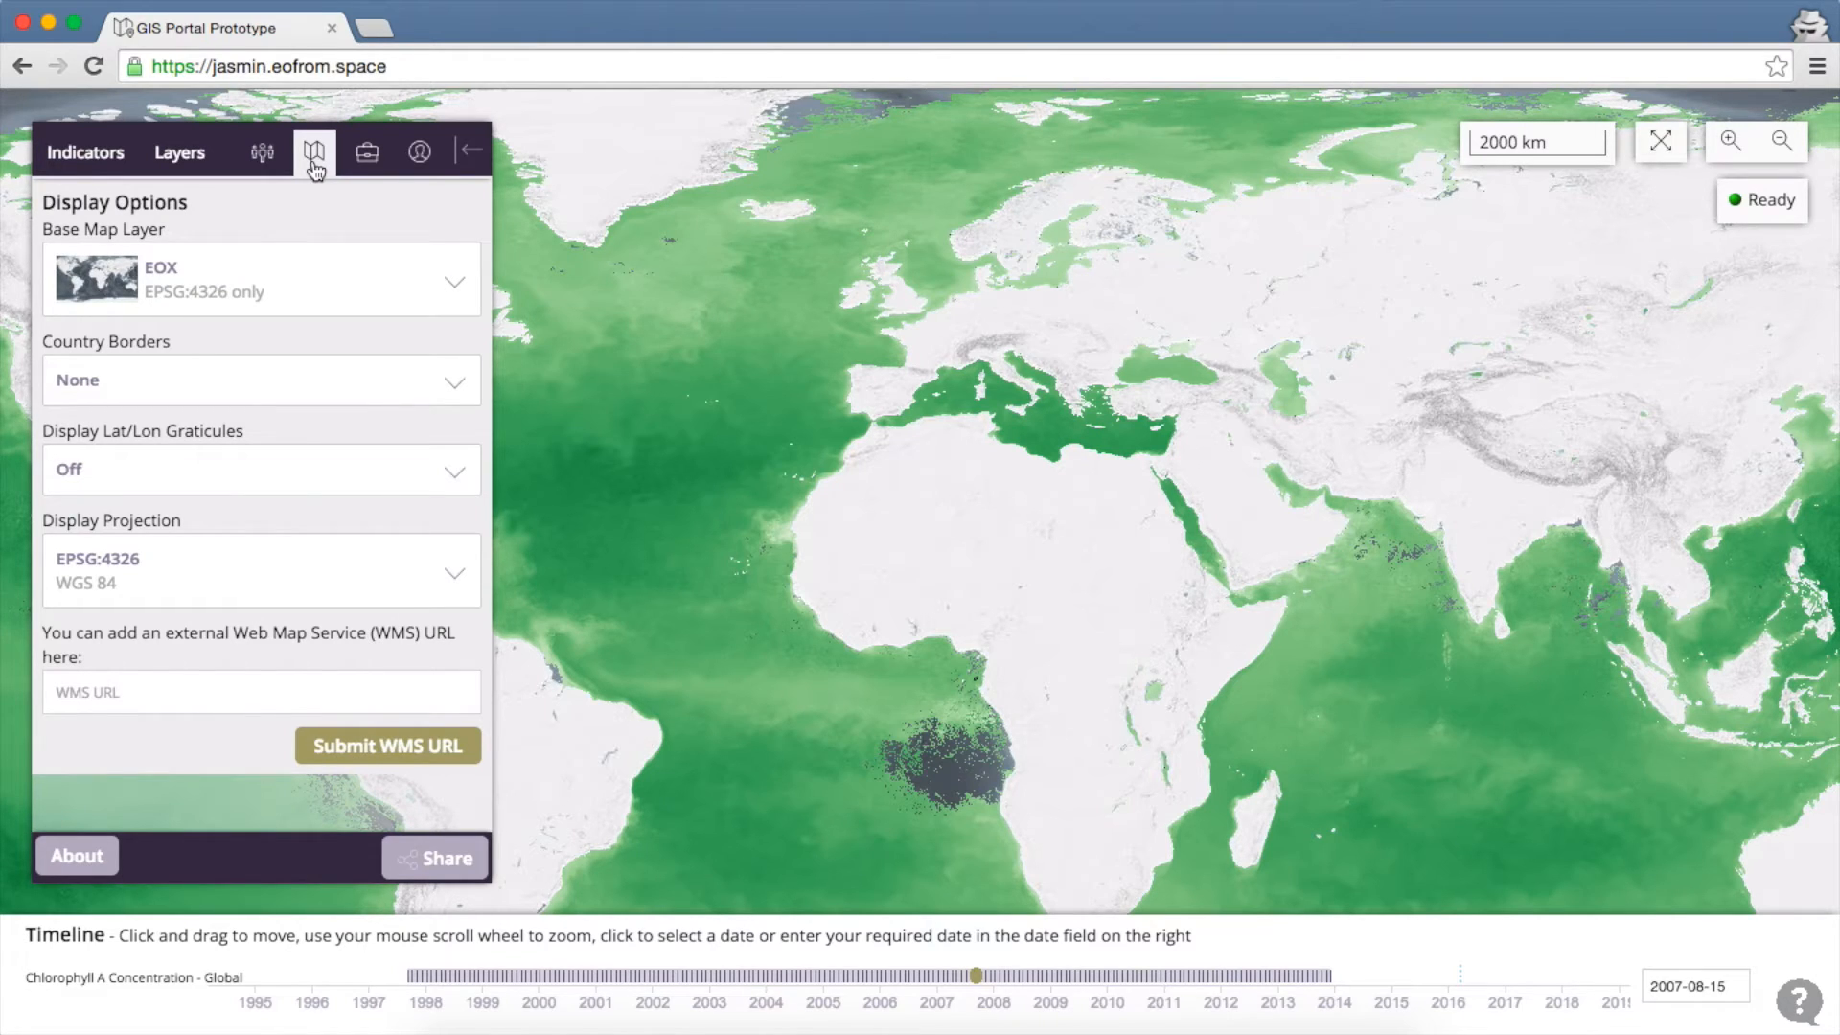
{"action": "left_click", "coordinate": [187, 153]}
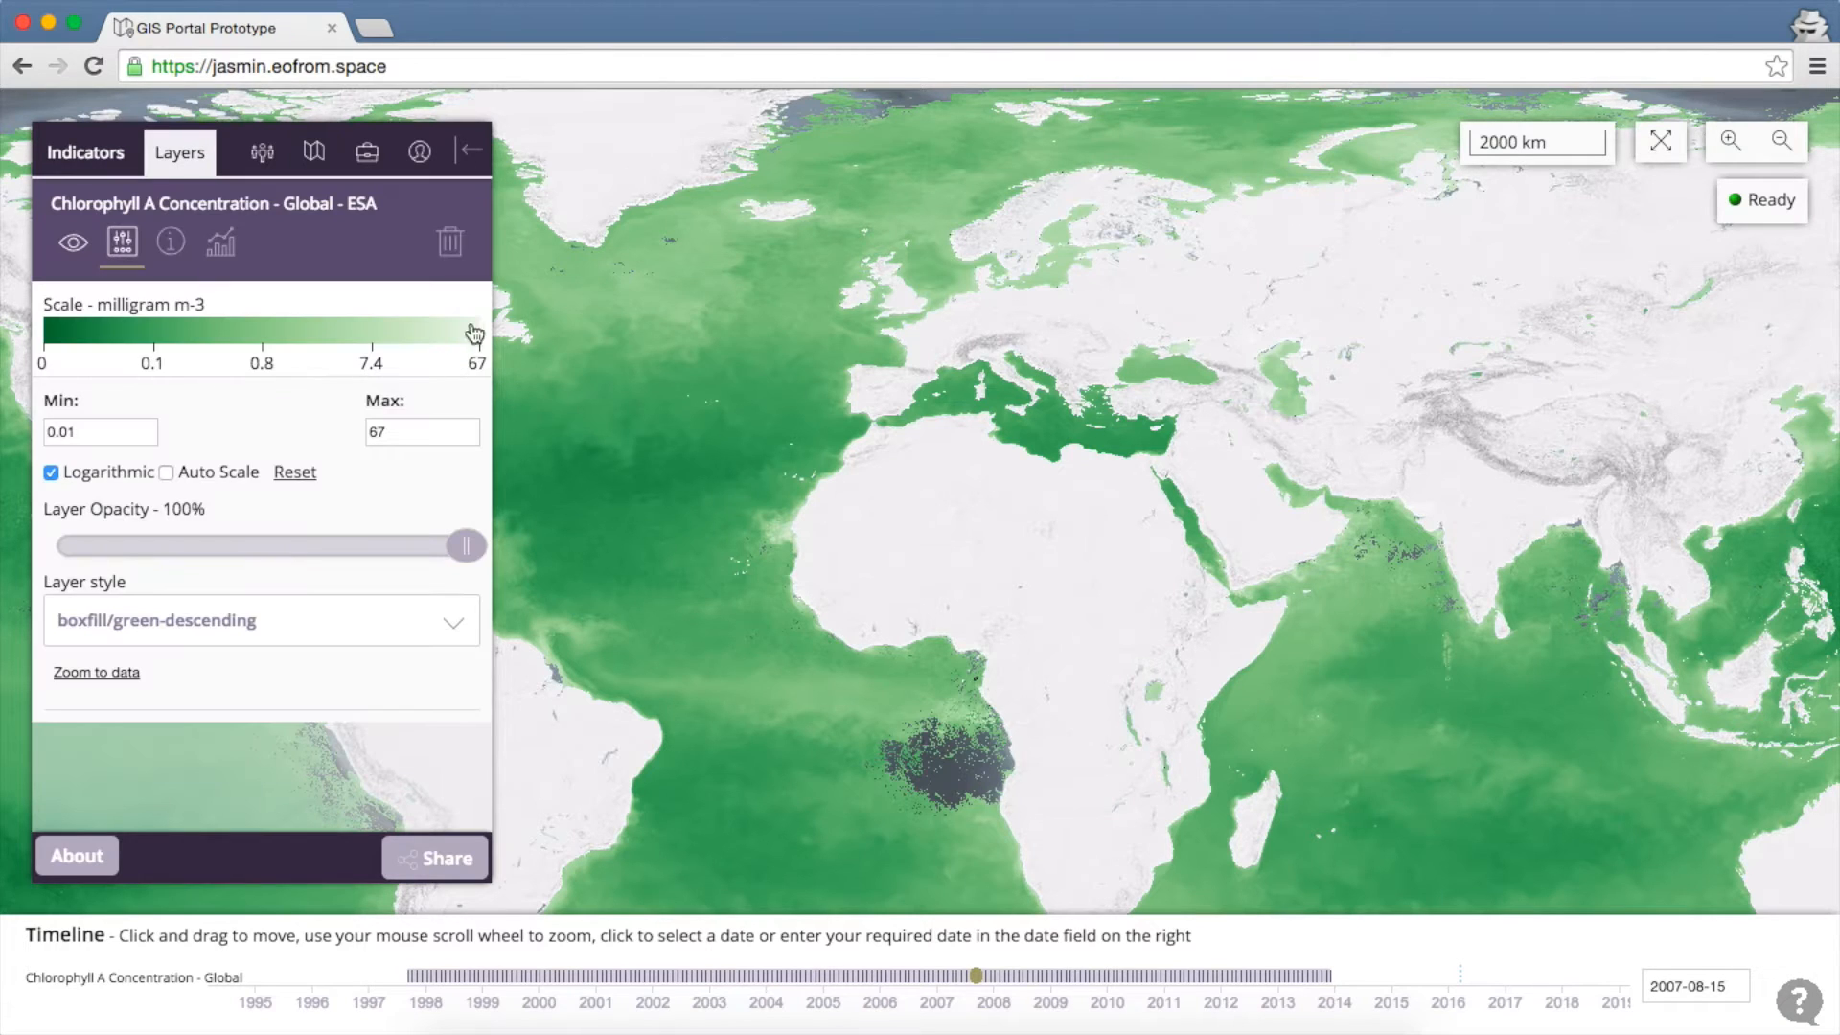
{"action": "left_click", "coordinate": [74, 245]}
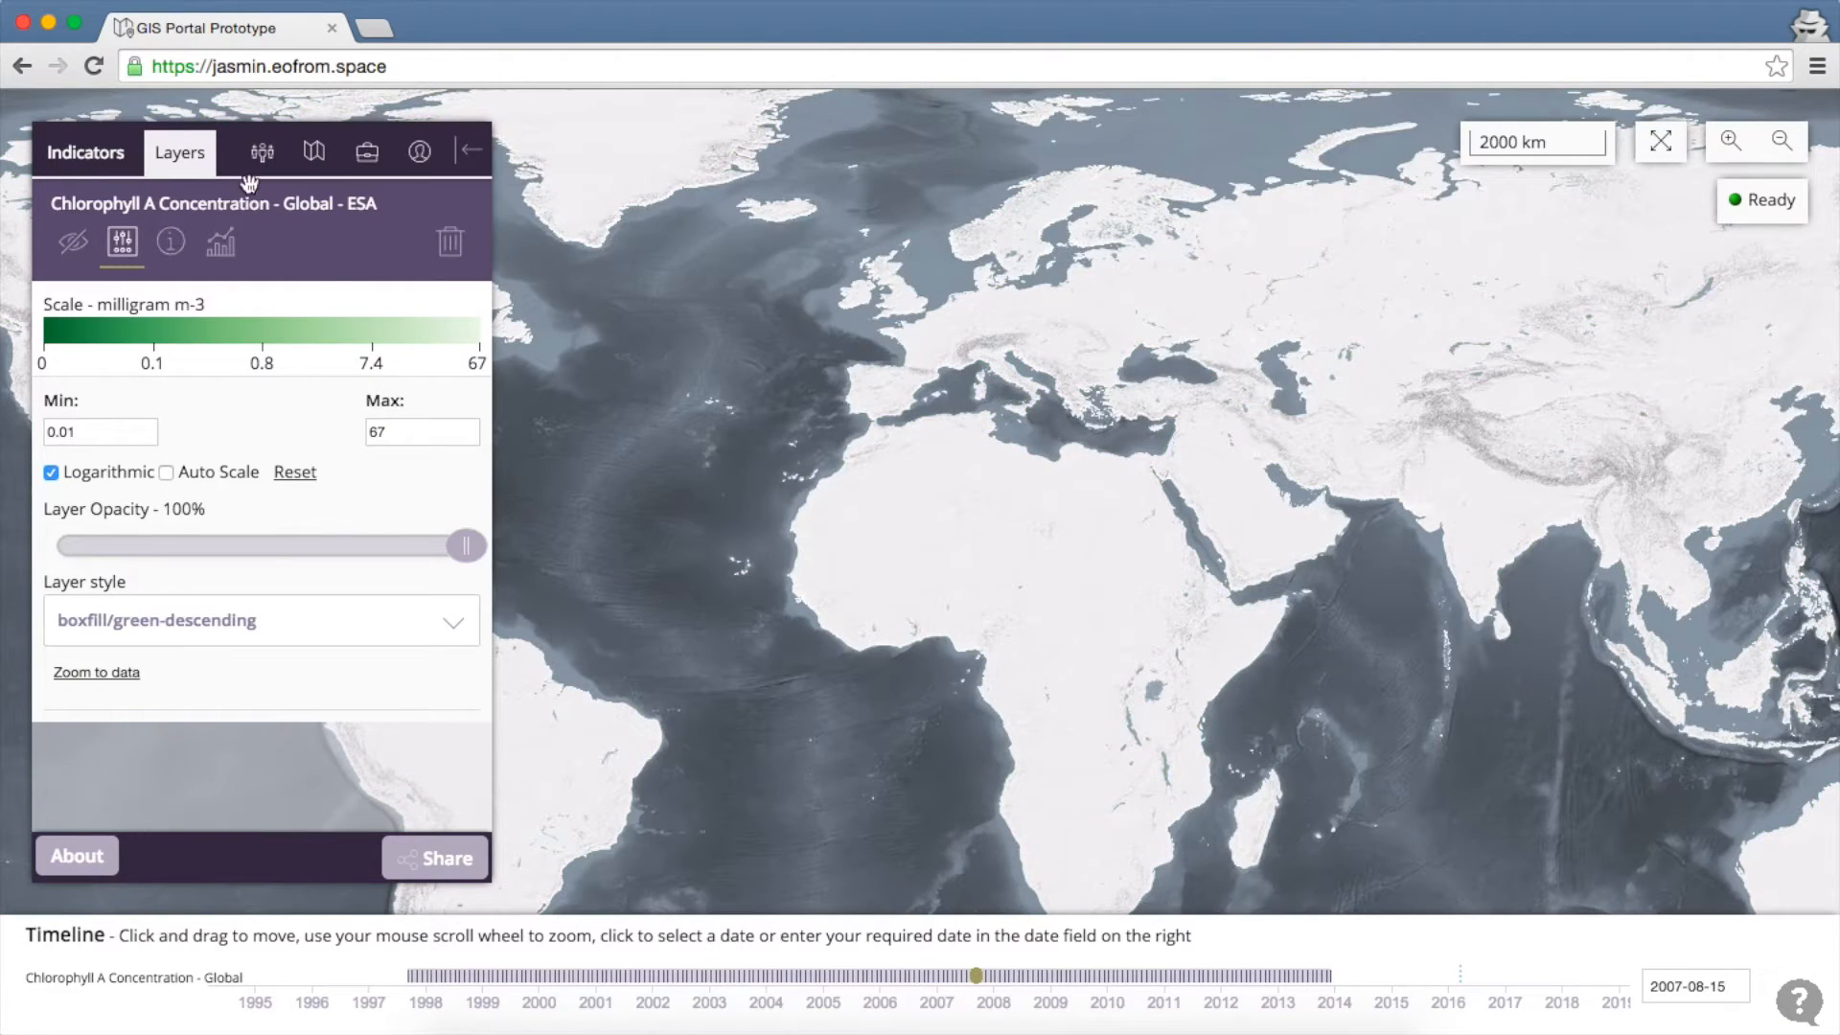
{"action": "left_click", "coordinate": [314, 168]}
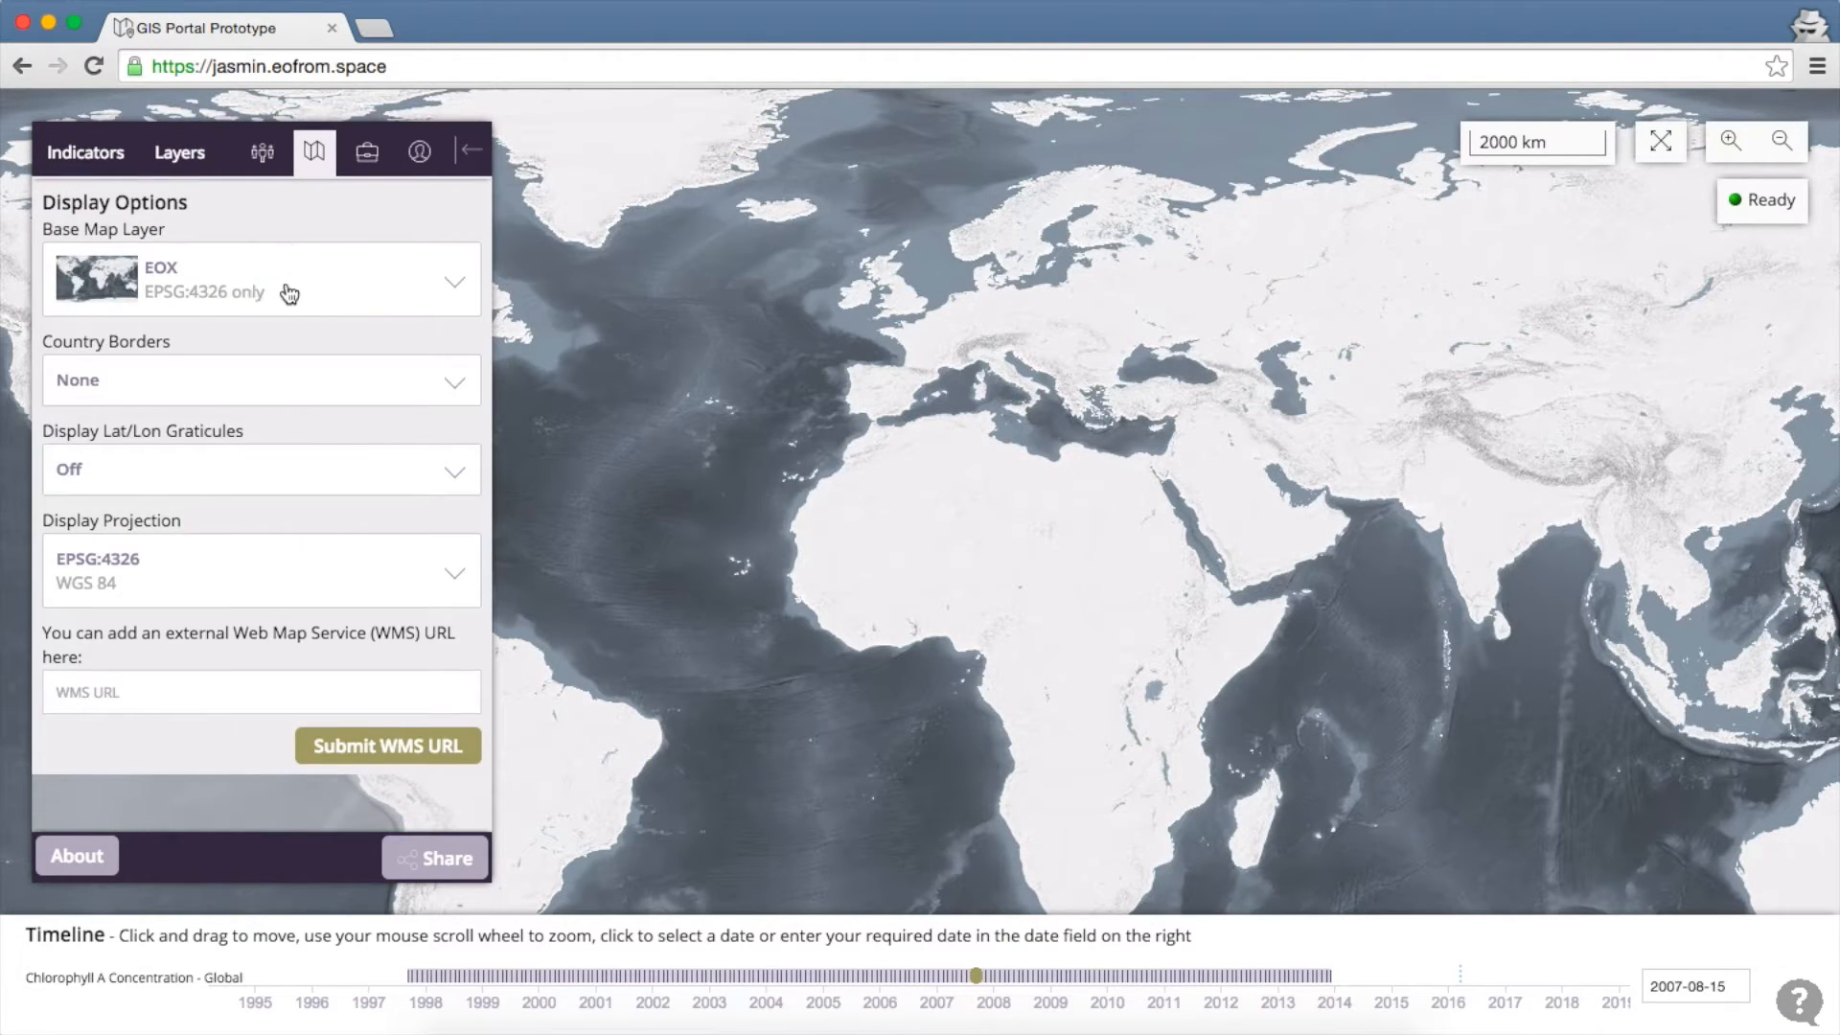
{"action": "left_click", "coordinate": [289, 292]}
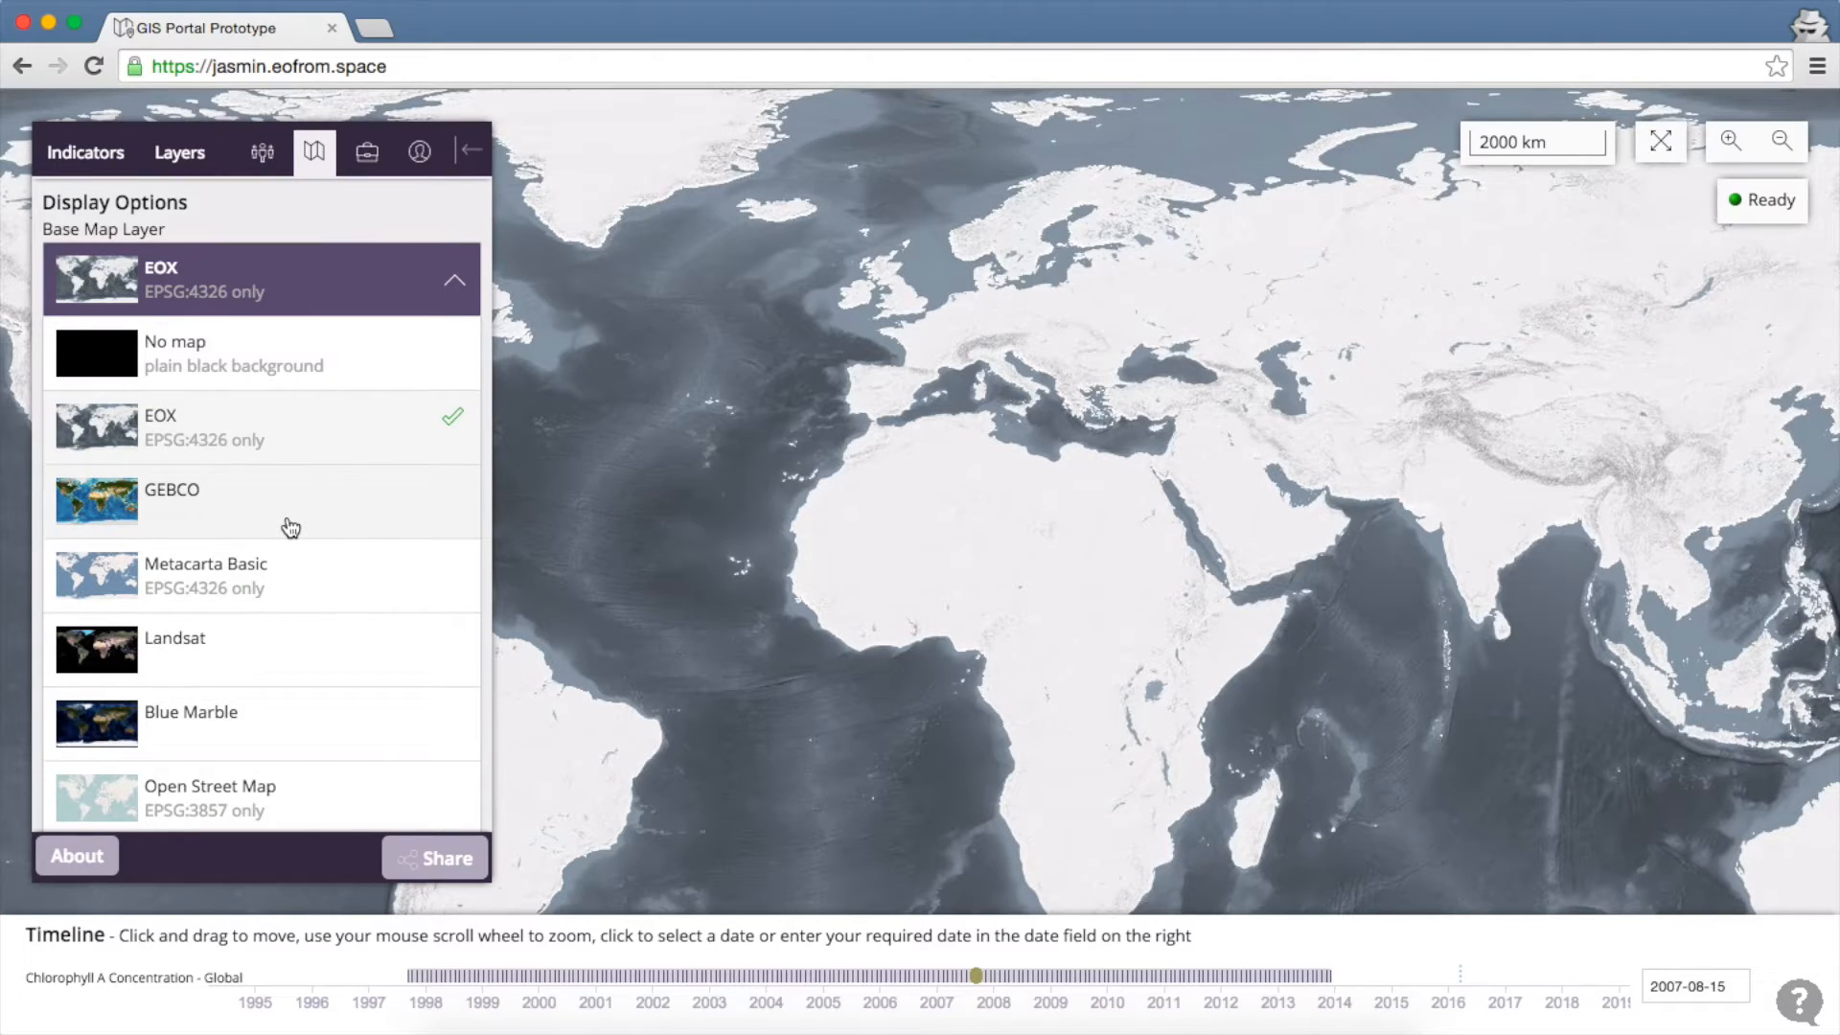
{"action": "left_click", "coordinate": [290, 527]}
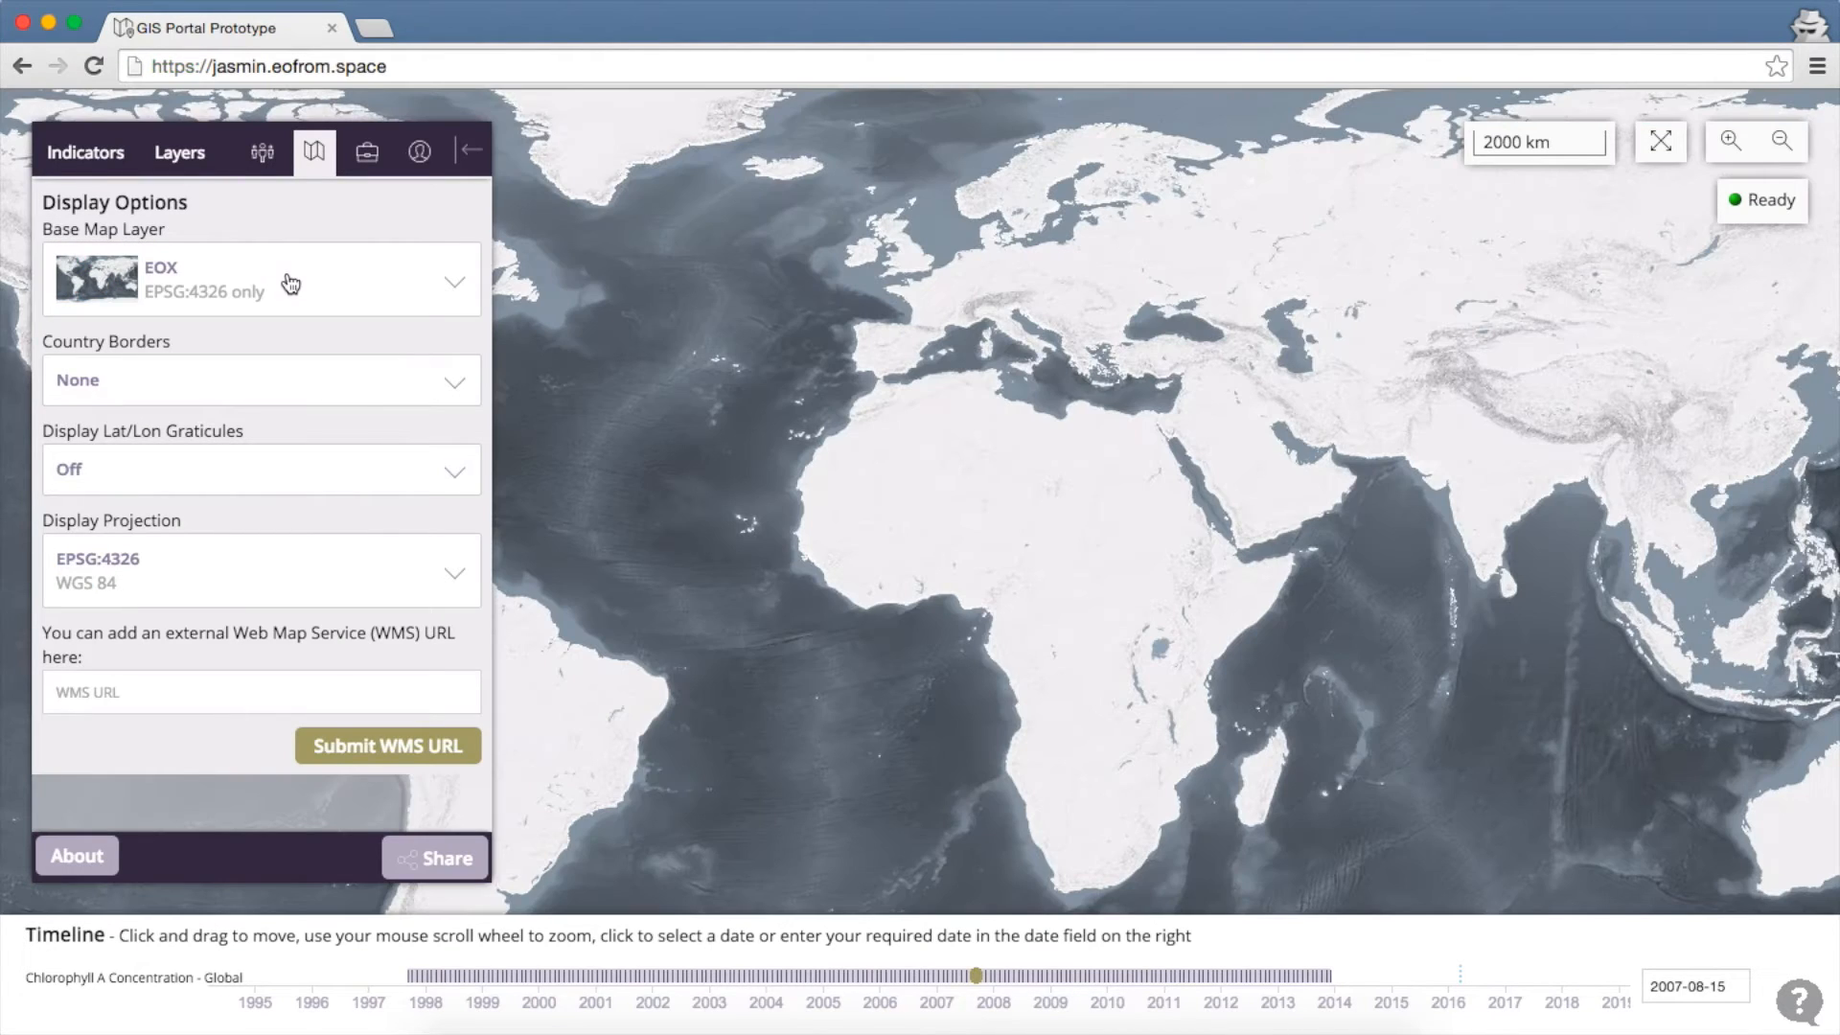
{"action": "left_click", "coordinate": [290, 285]}
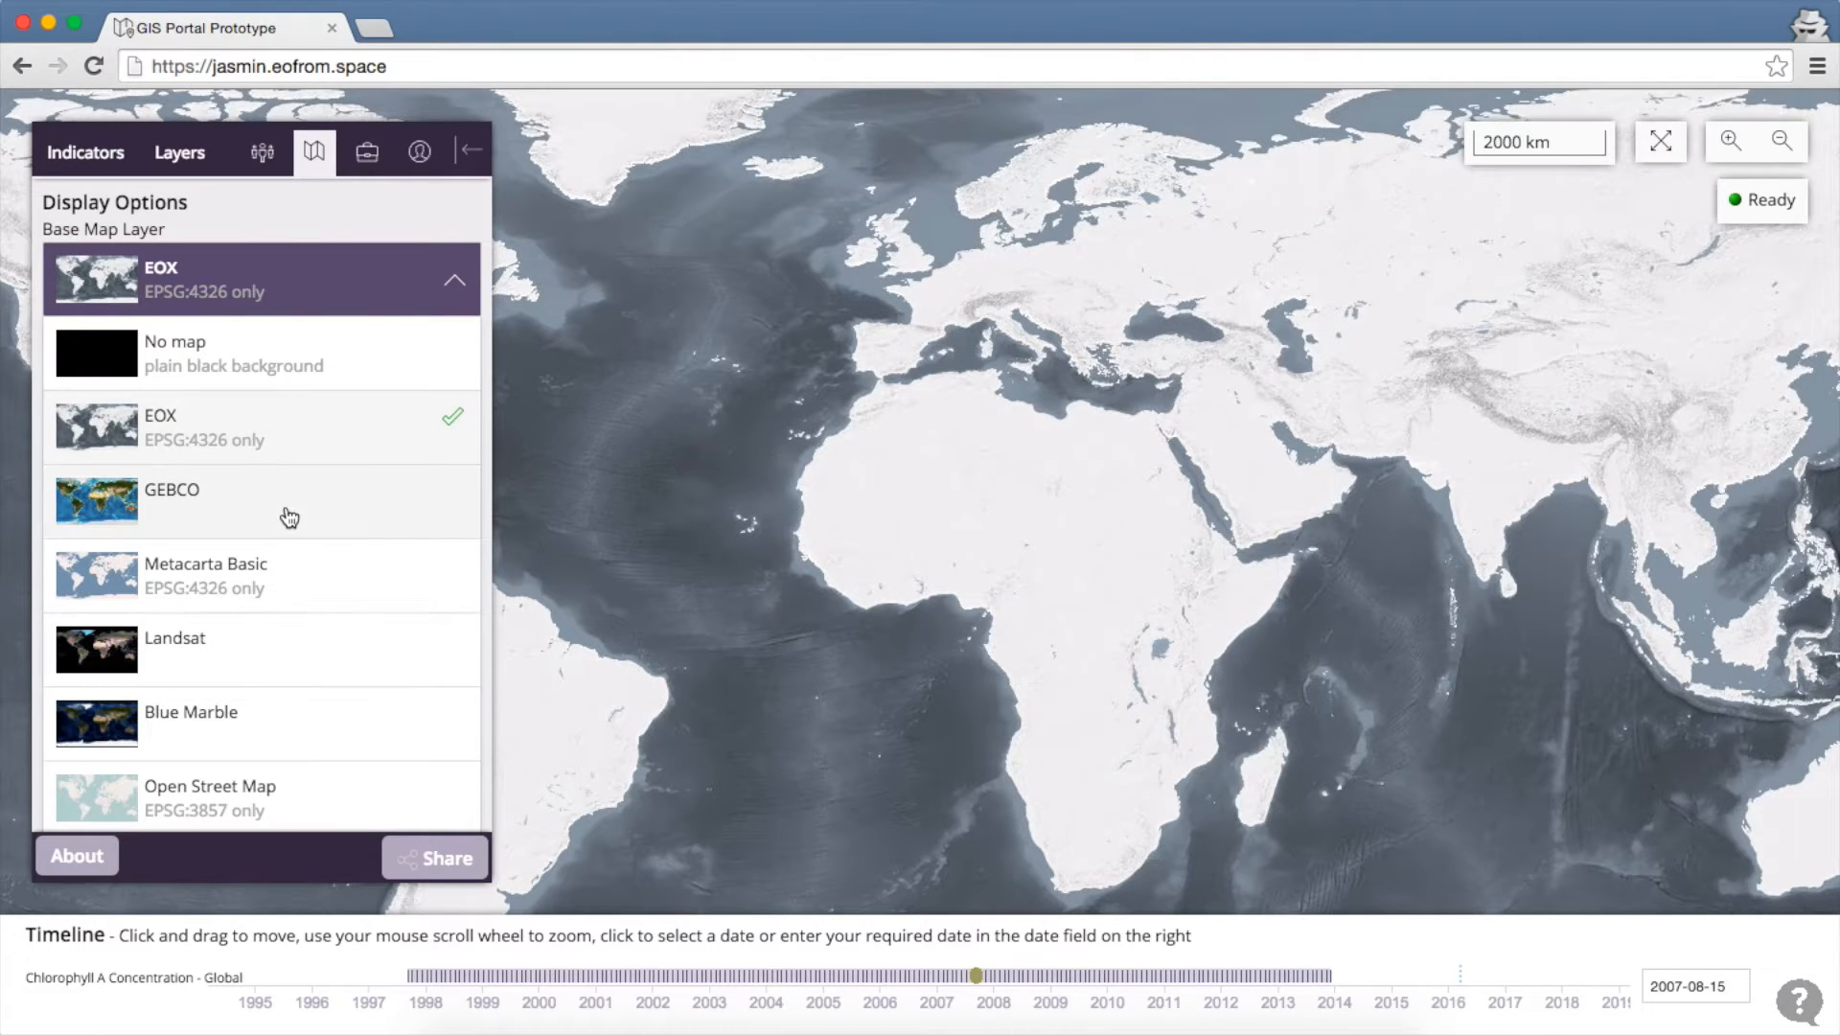
{"action": "left_click", "coordinate": [288, 518]}
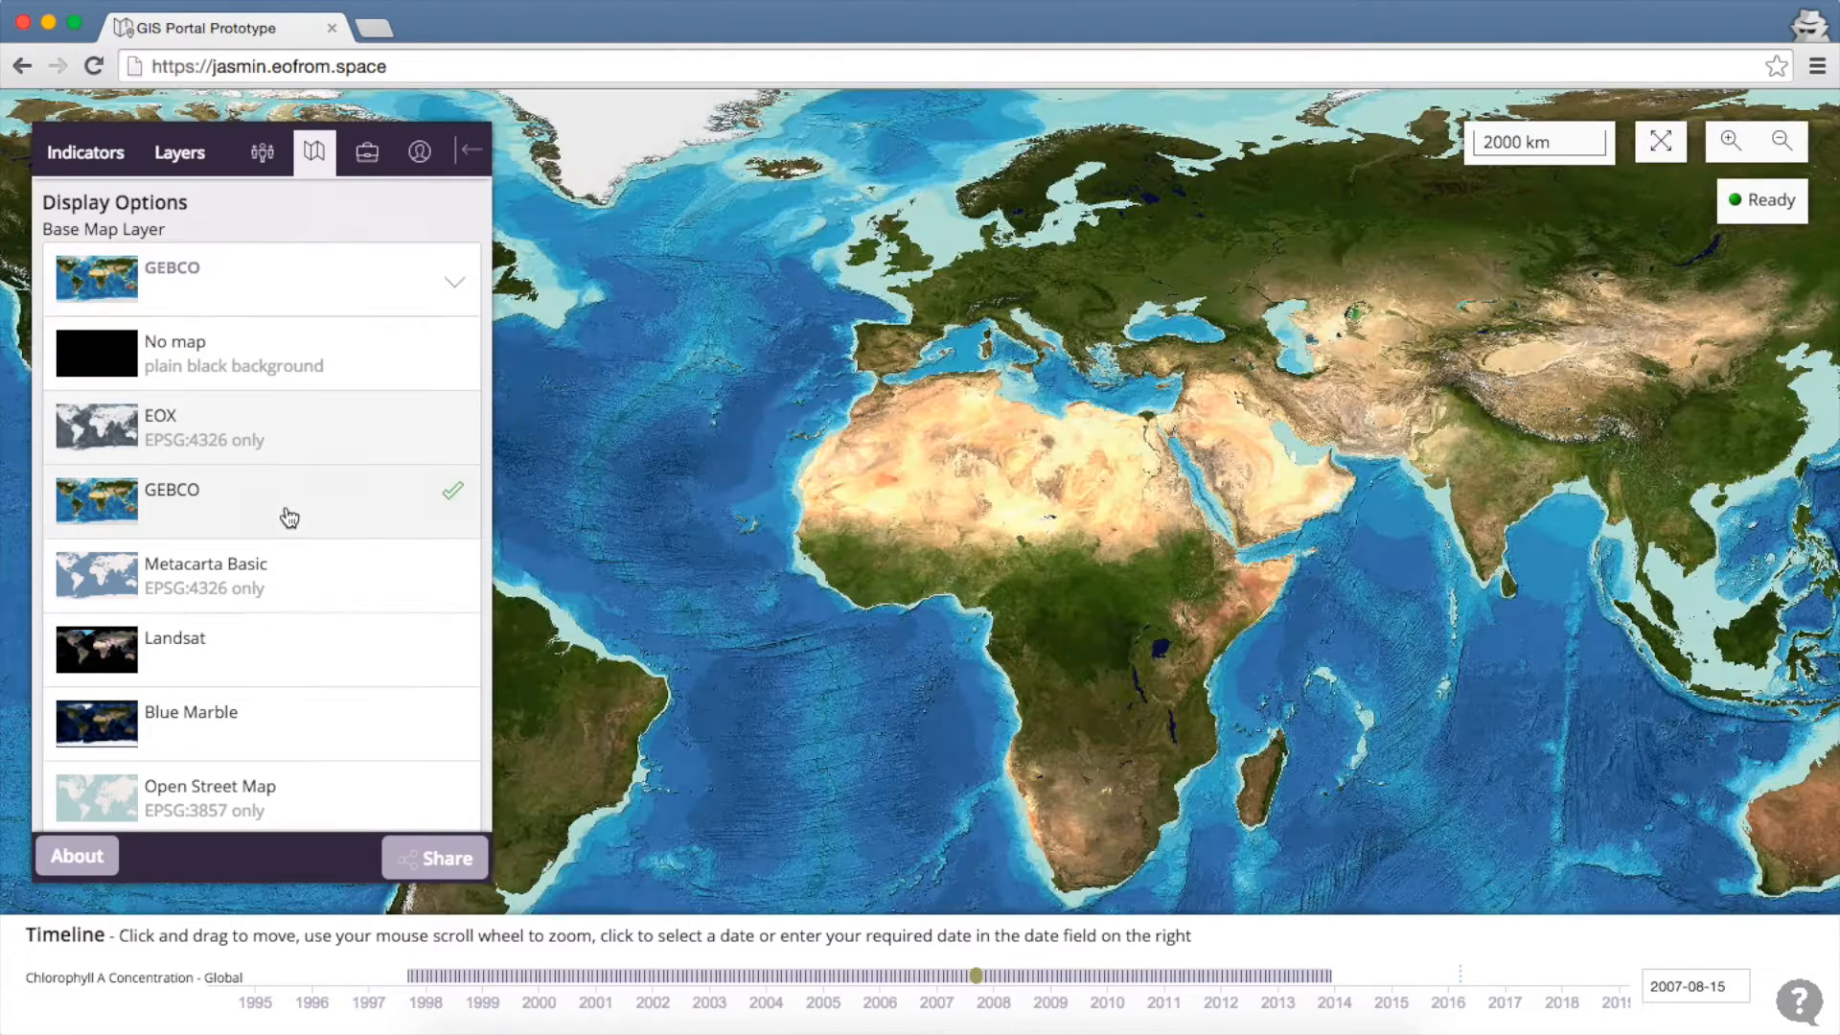
{"action": "left_click", "coordinate": [326, 291]}
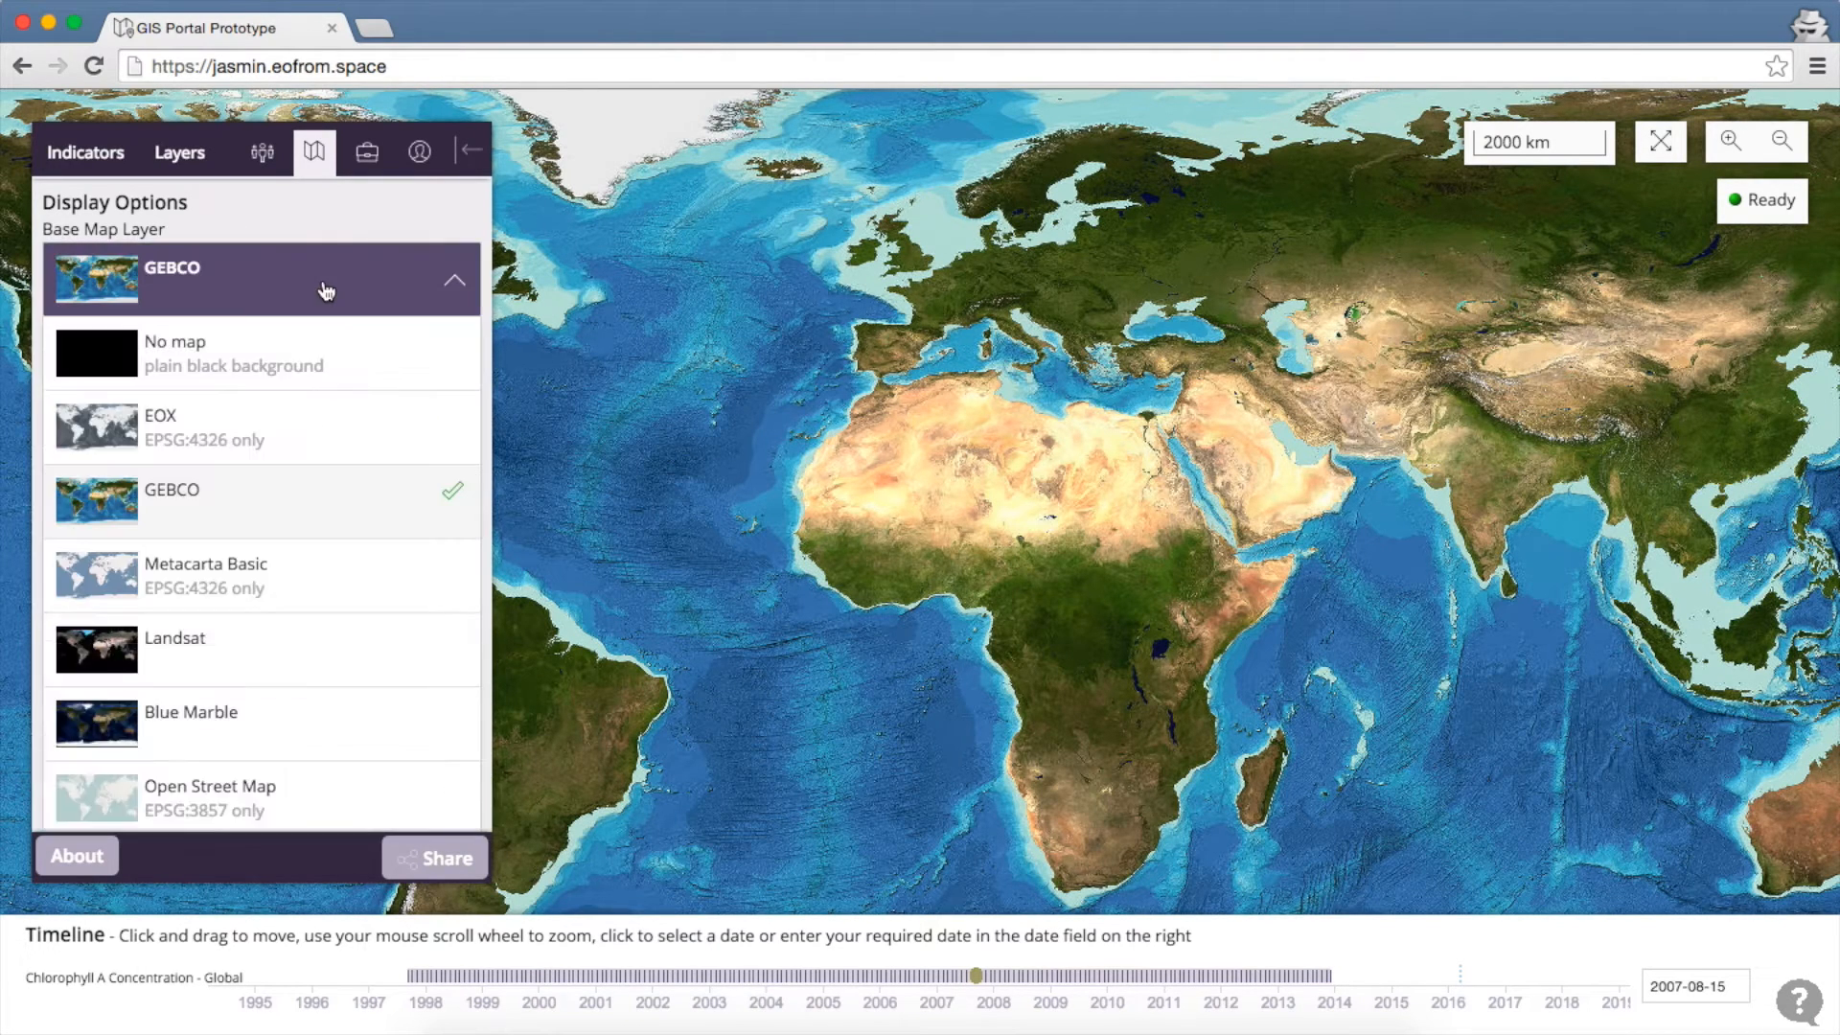
{"action": "left_click", "coordinate": [276, 679]}
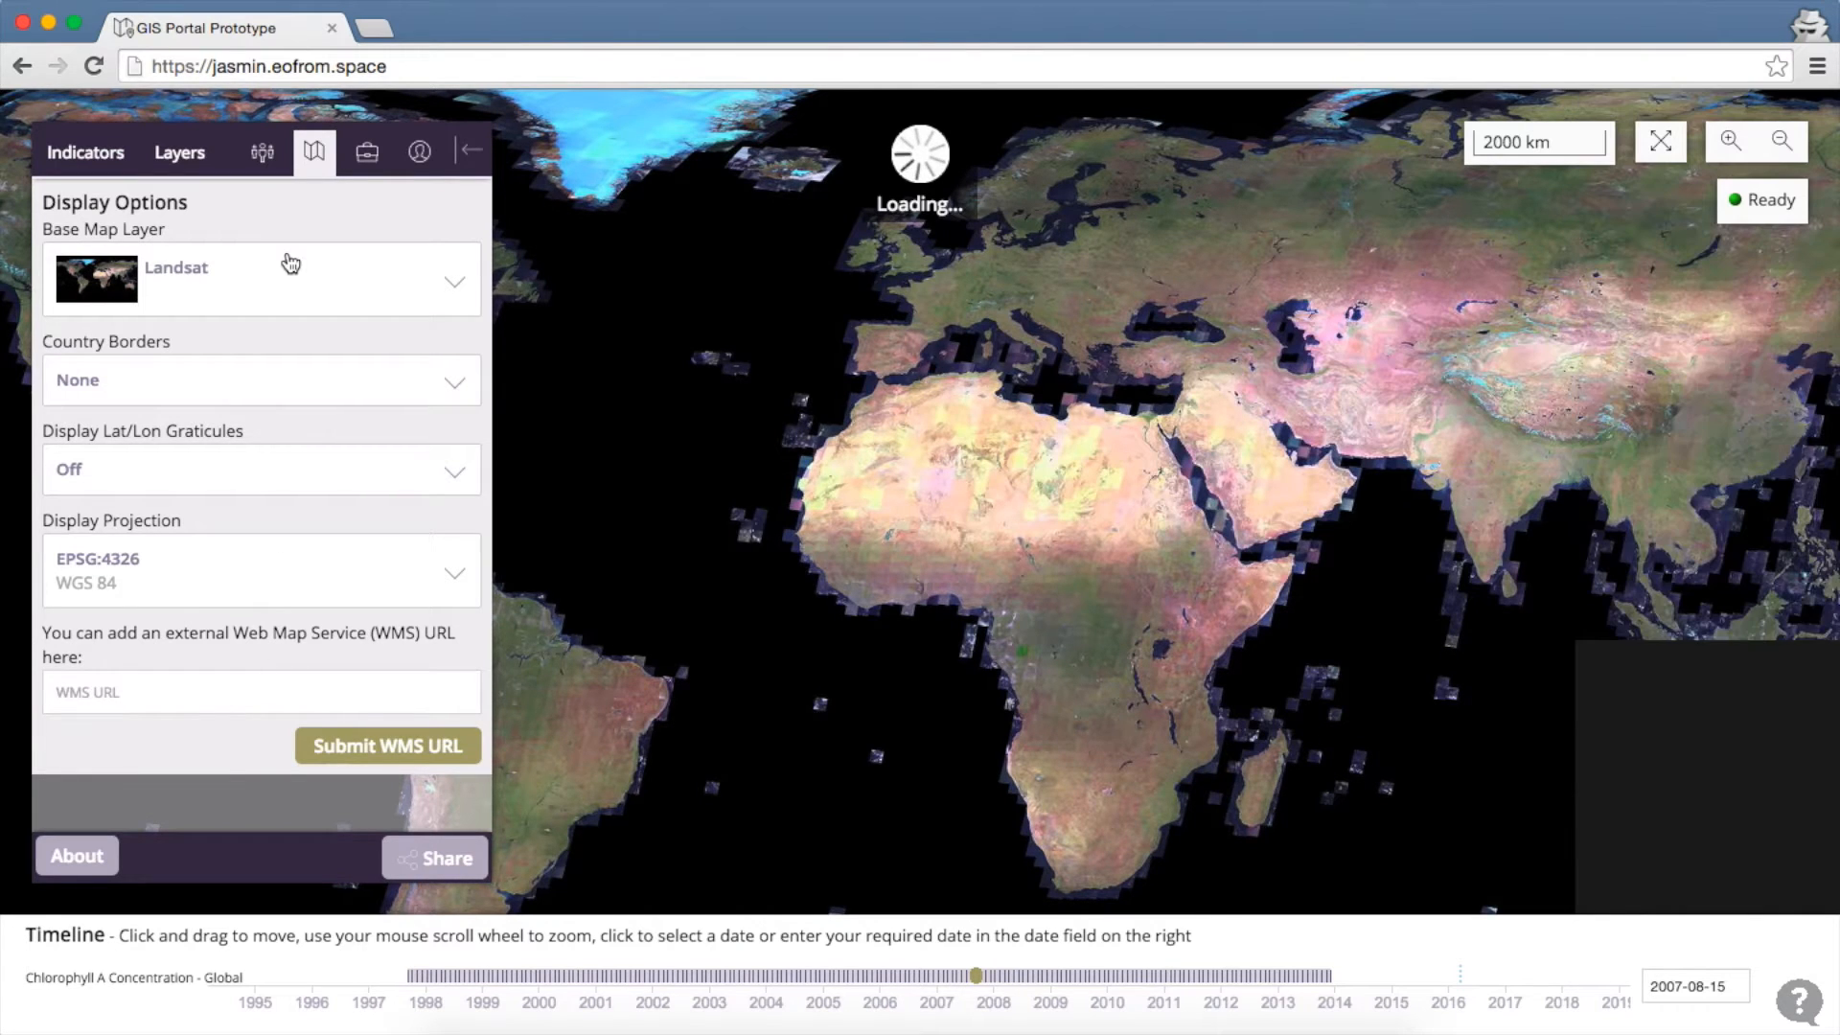
{"action": "left_click", "coordinate": [290, 265]}
{"action": "left_click", "coordinate": [255, 419]}
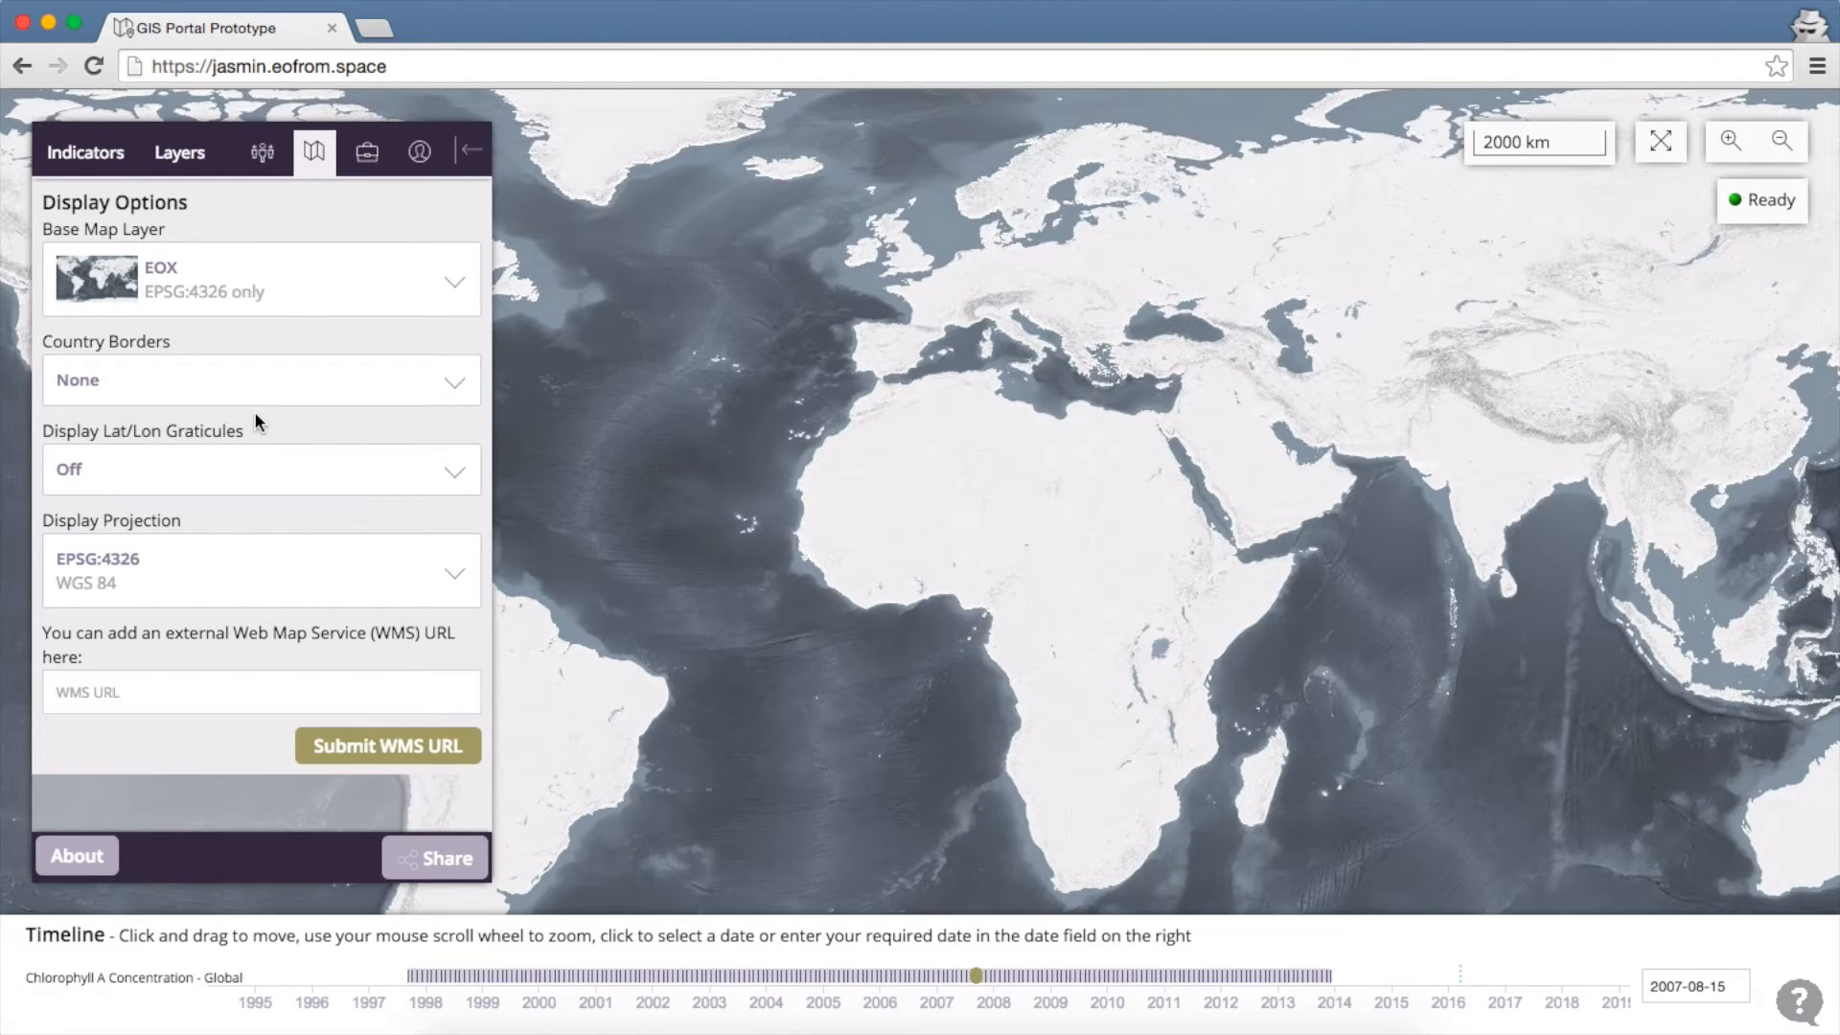
Look through Stored Graphs and the User Dashboard, collapsing and restoring the tools panel
{"action": "left_click", "coordinate": [373, 163]}
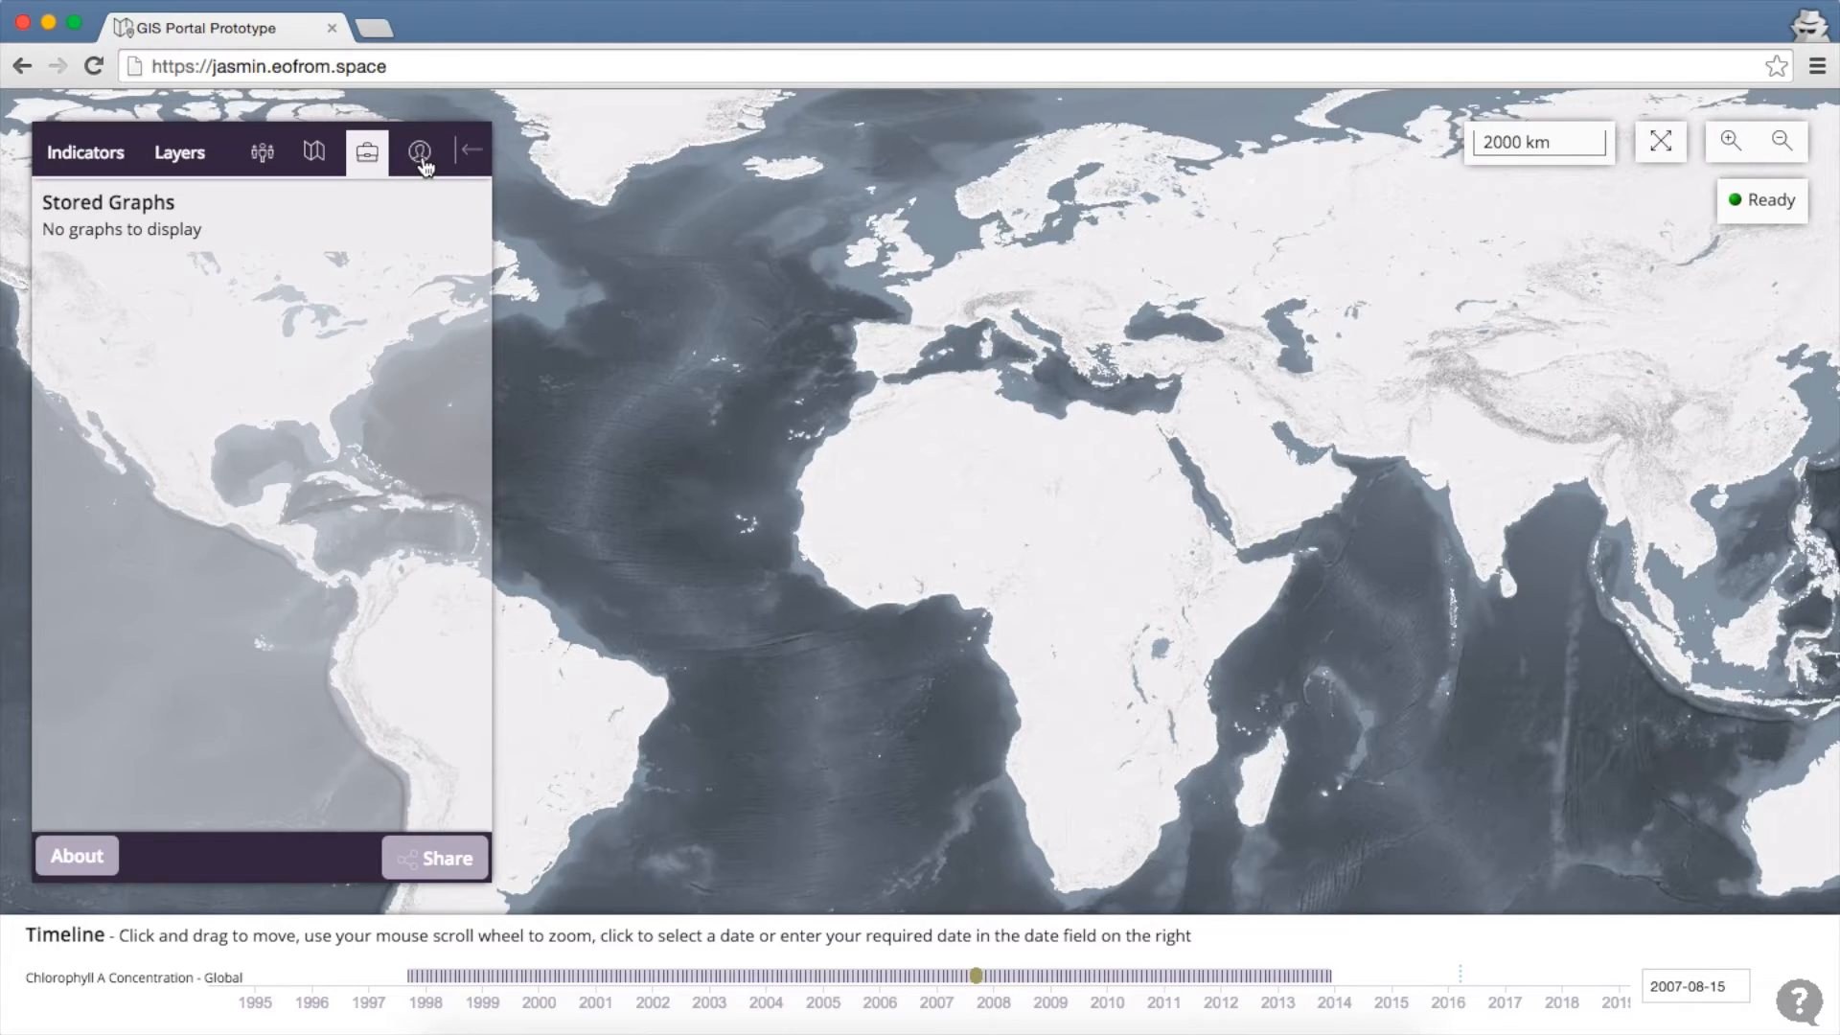
{"action": "left_click", "coordinate": [422, 158]}
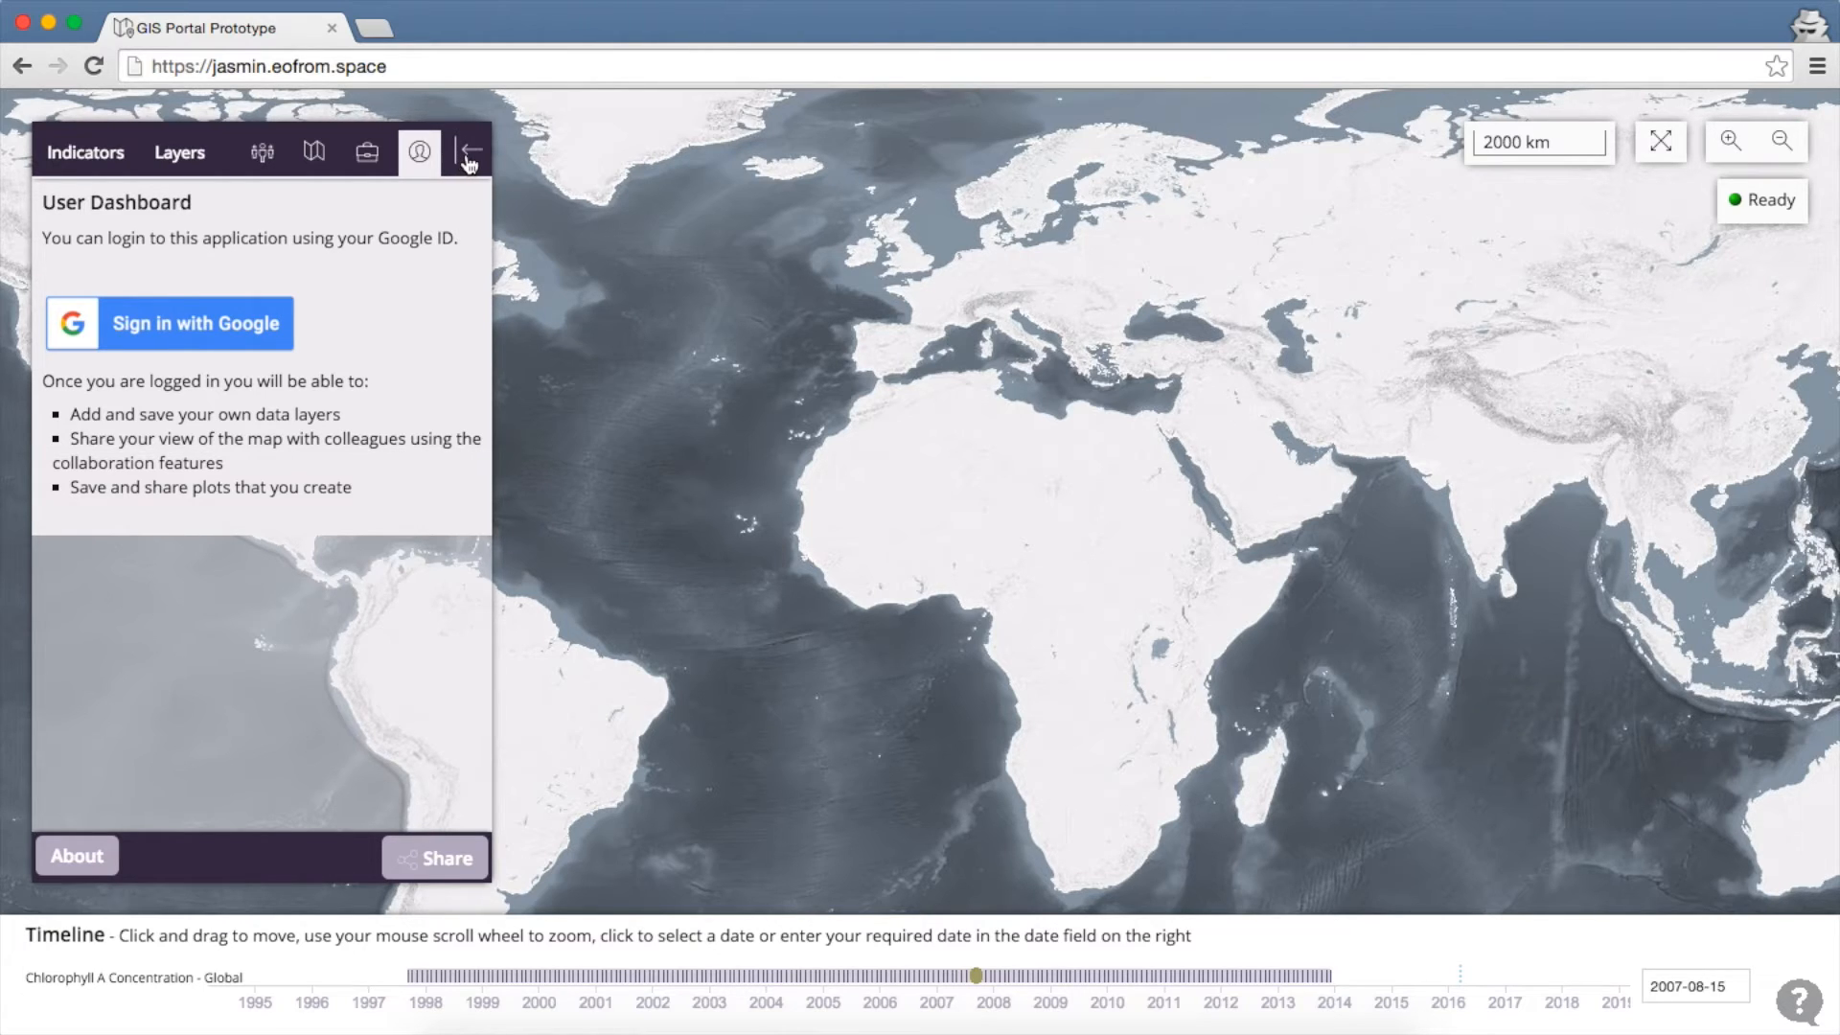
{"action": "left_click", "coordinate": [468, 158]}
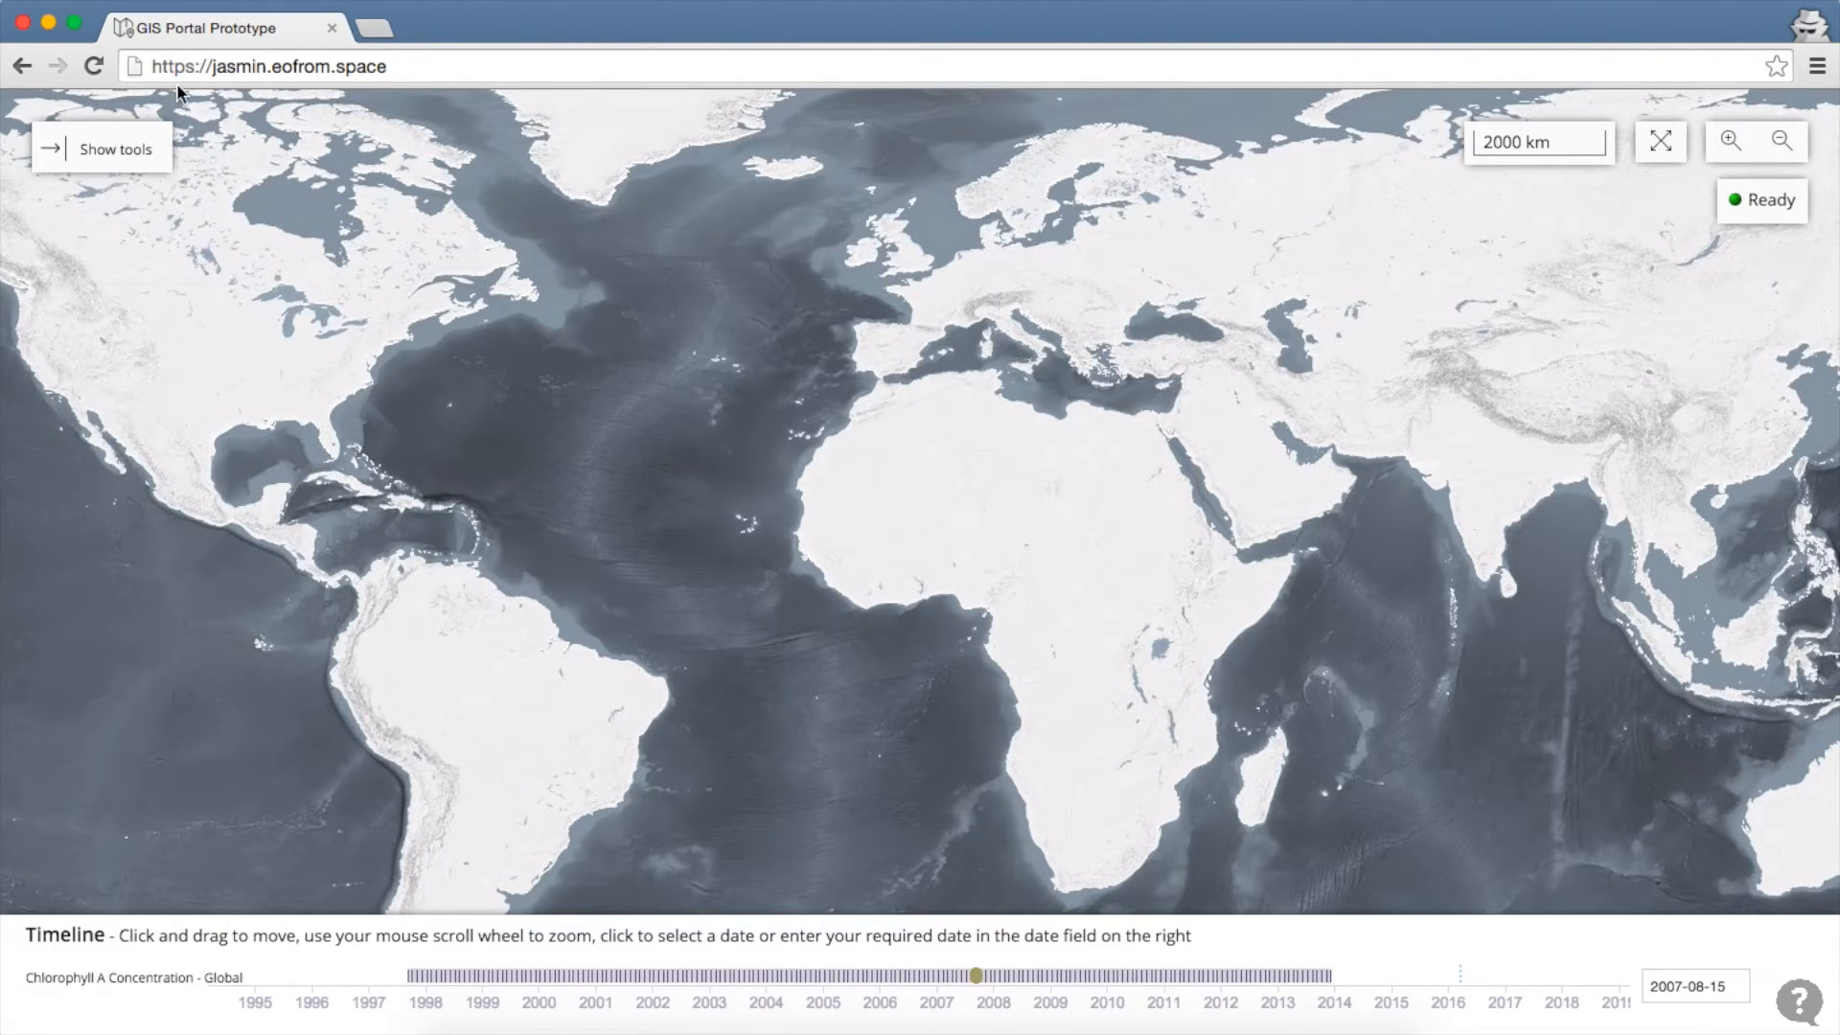
{"action": "left_click", "coordinate": [116, 154]}
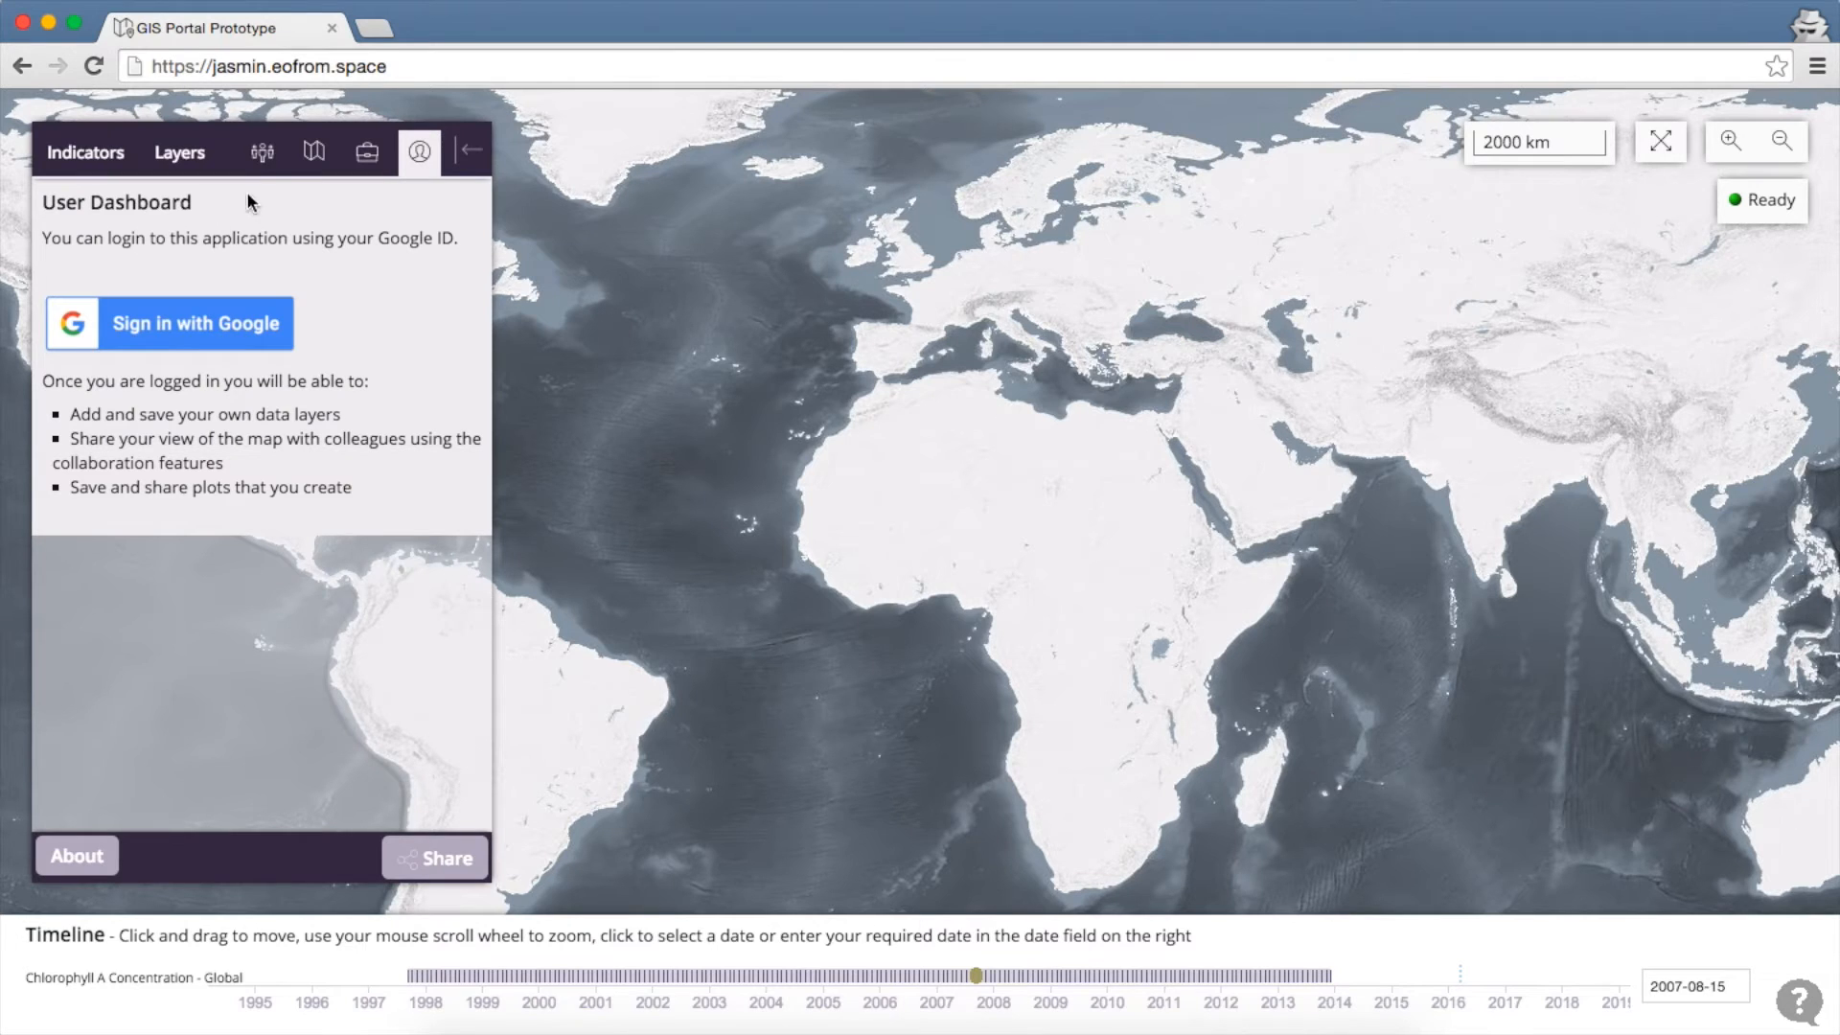
Return to the Indicators panel with its search box and Ocean Colour and Sea Surface Temperature groups
{"action": "left_click", "coordinate": [97, 158]}
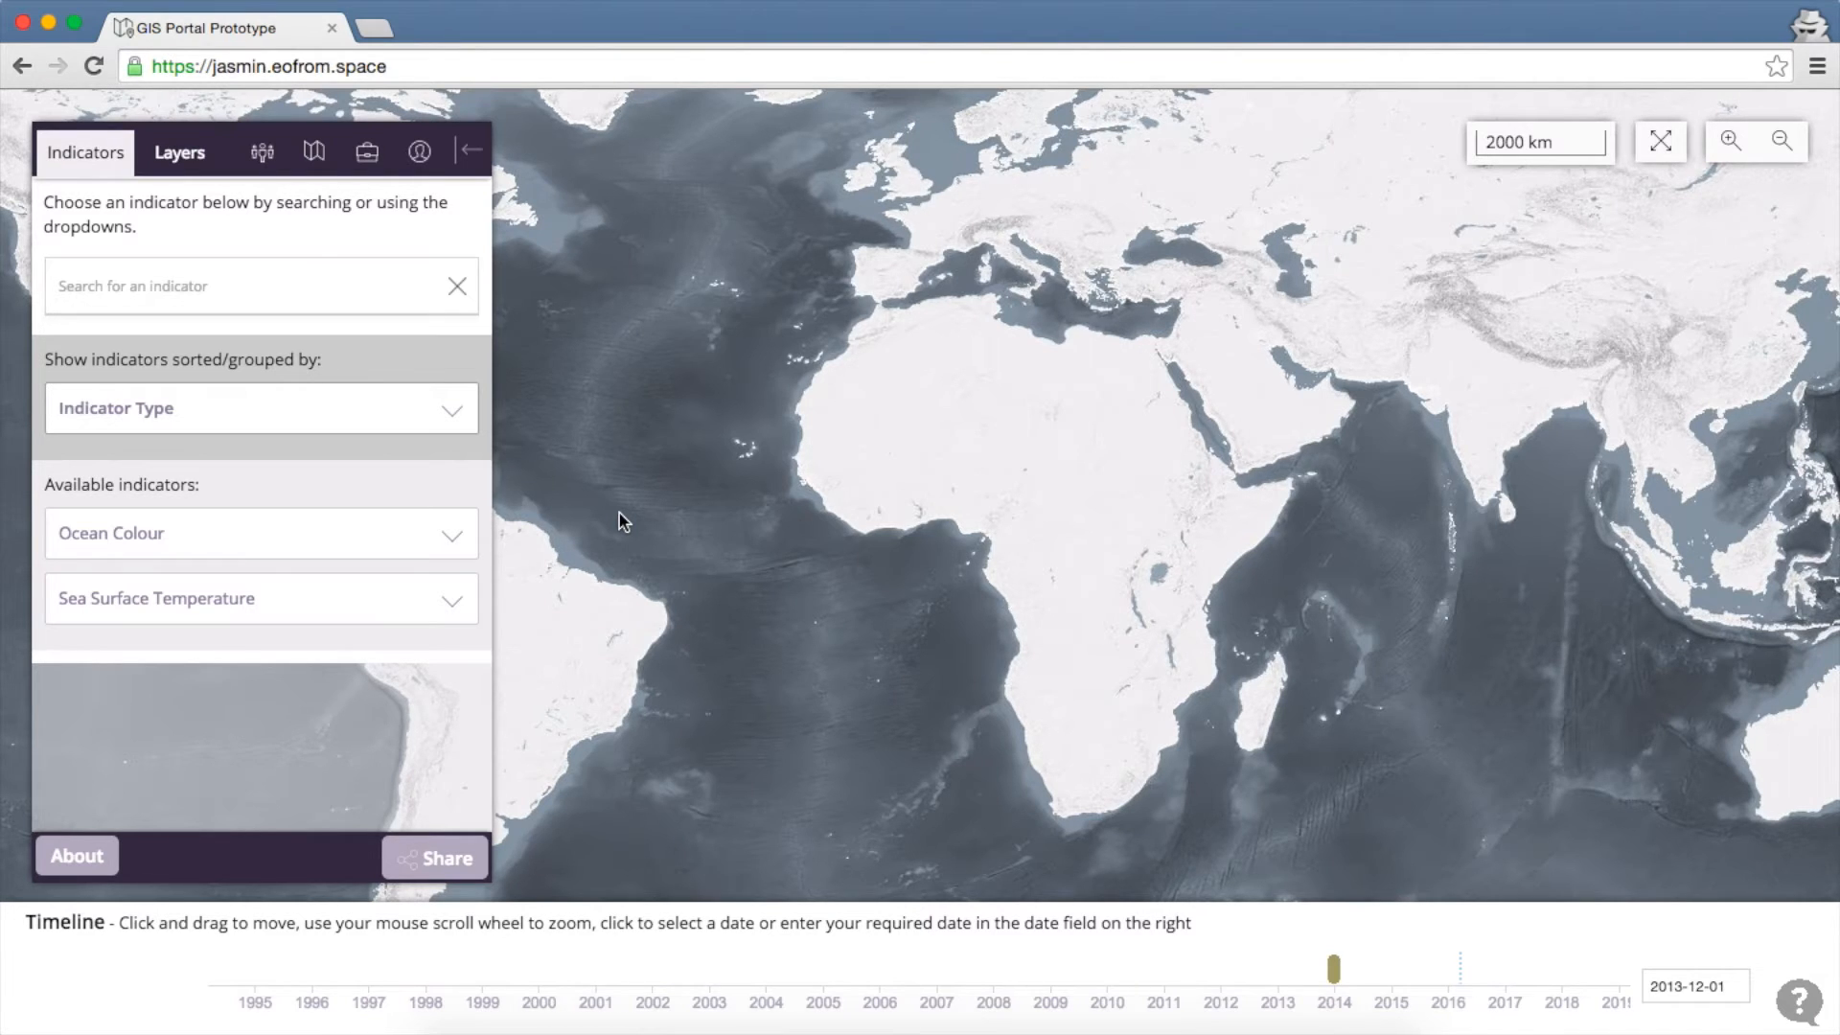
Search 'chlor' and reload the monthly Chlorophyll A Concentration layer
{"action": "left_click", "coordinate": [283, 296]}
{"action": "type", "text": "chlor"}
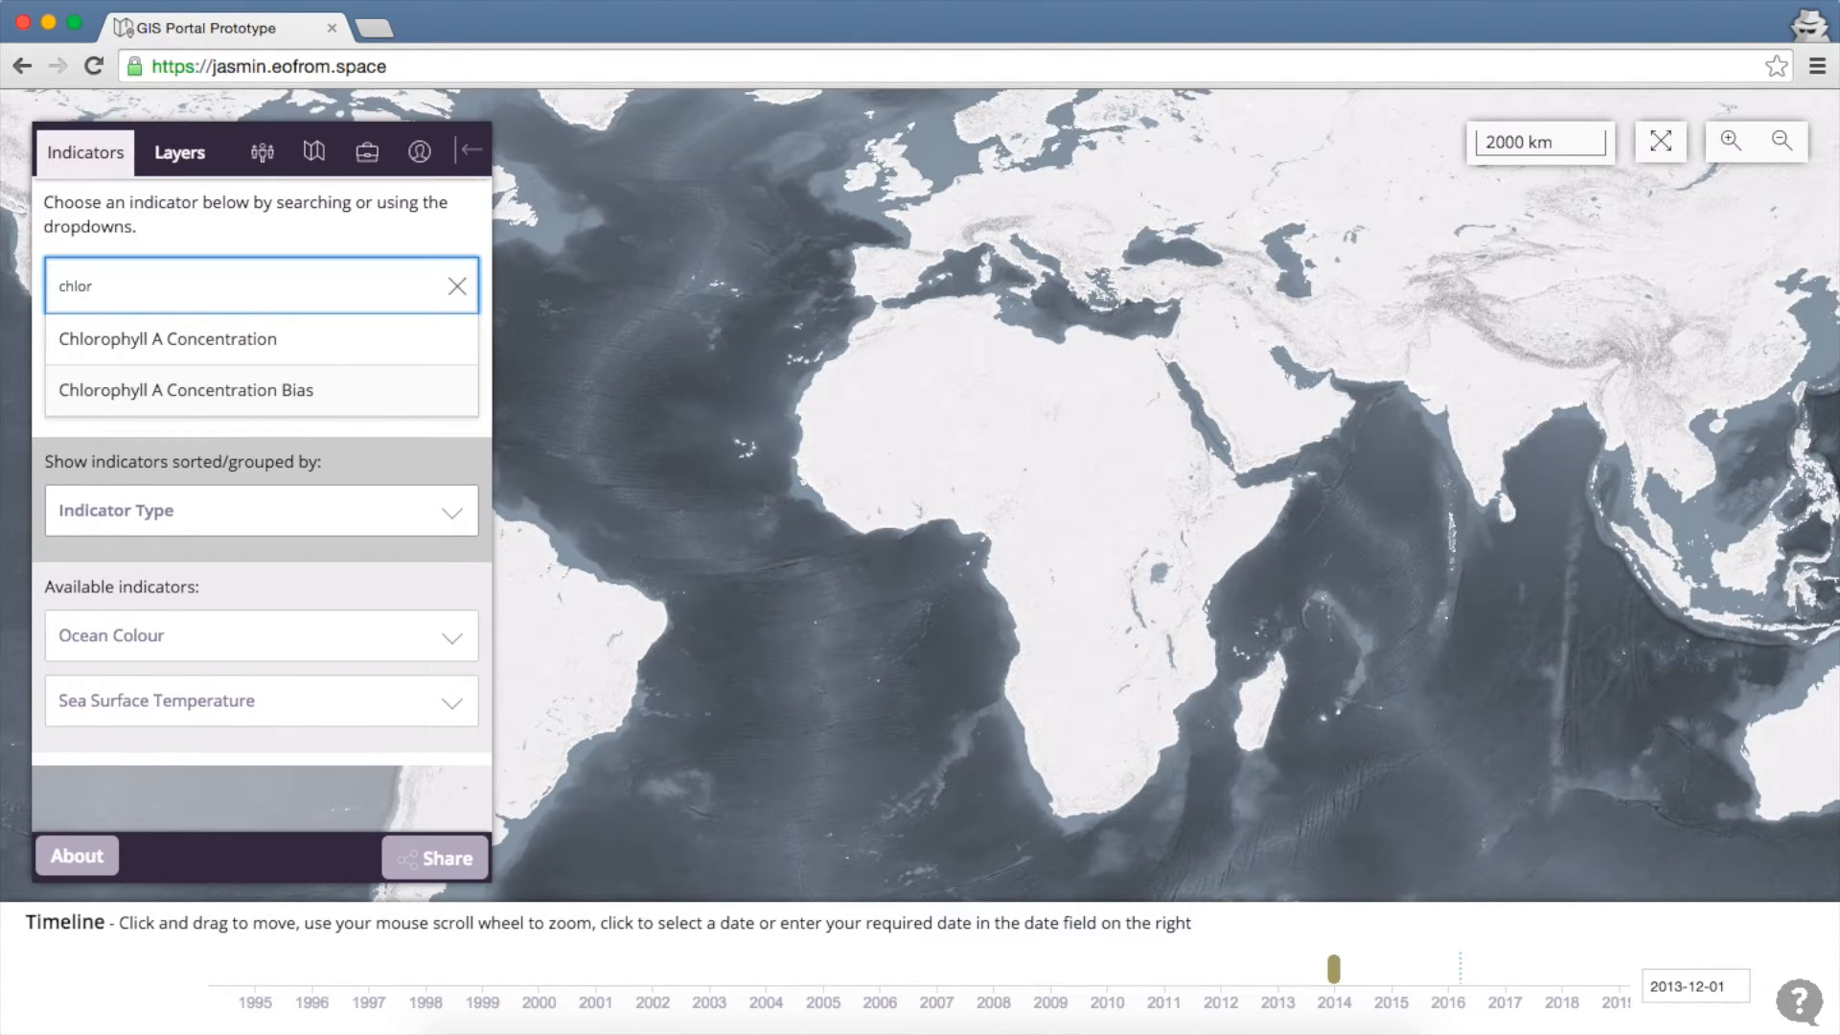
{"action": "left_click", "coordinate": [187, 353]}
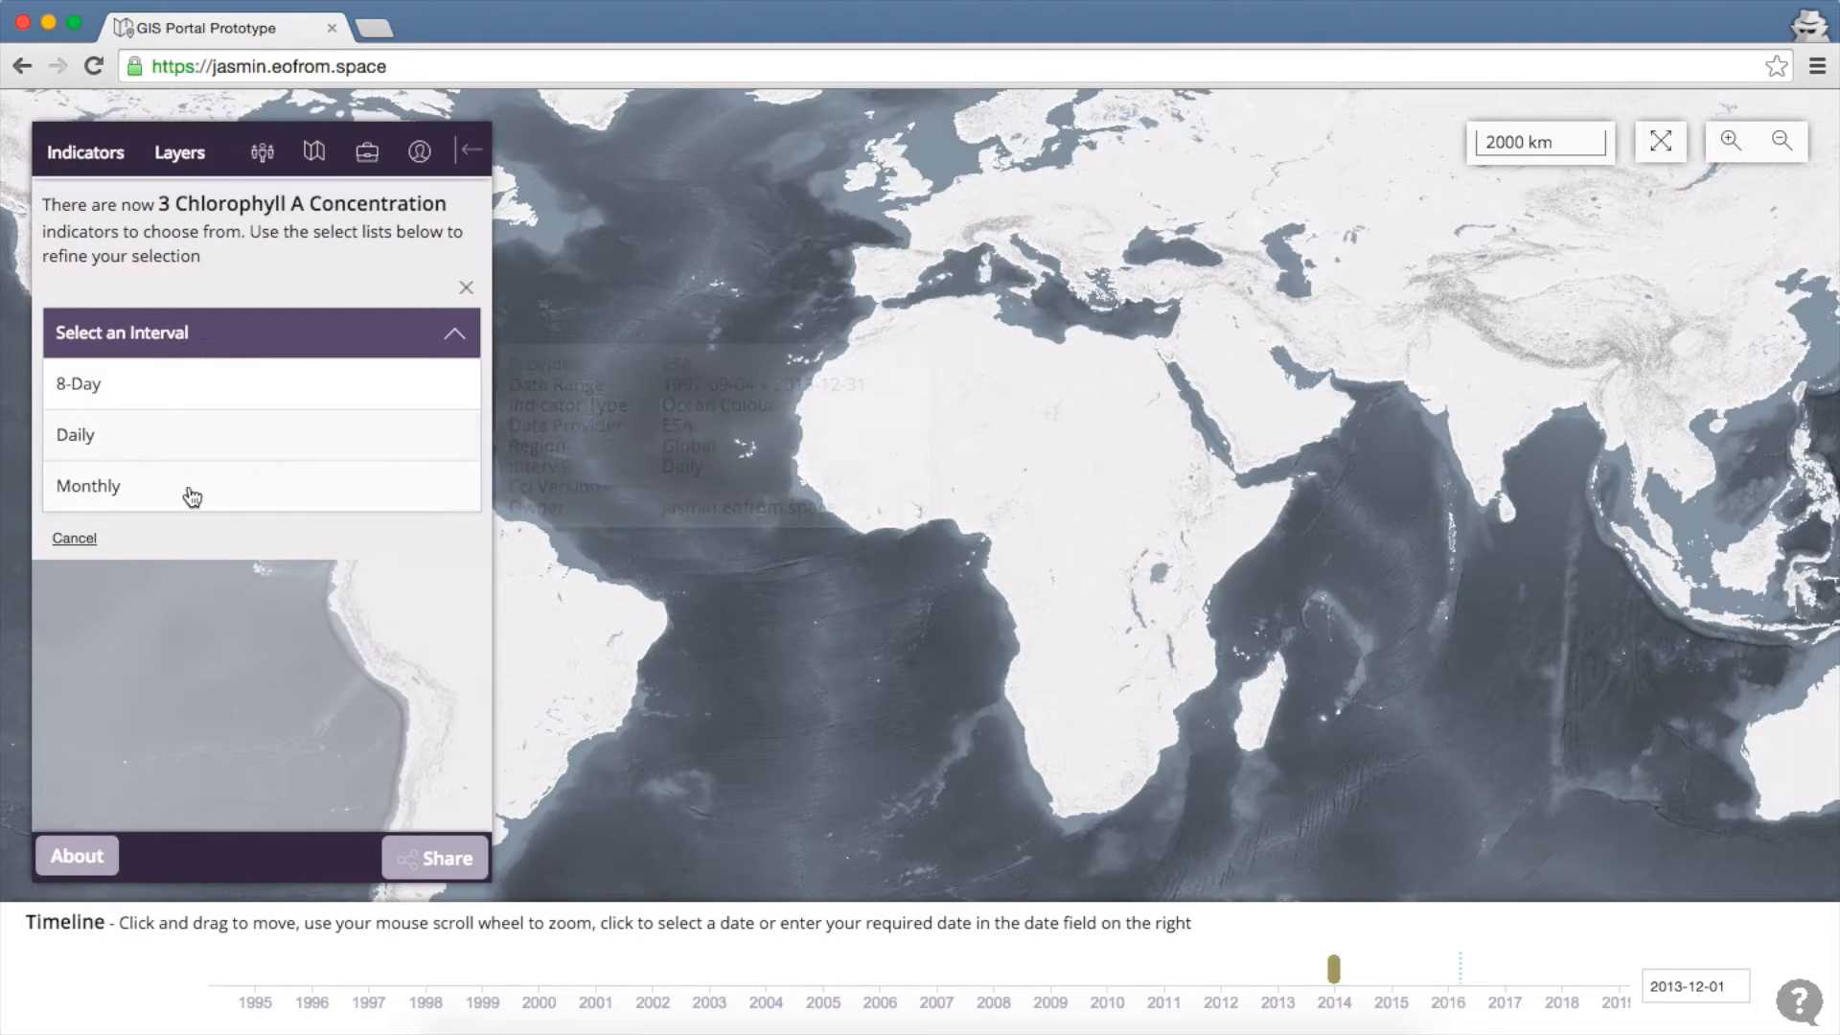
{"action": "left_click", "coordinate": [188, 487]}
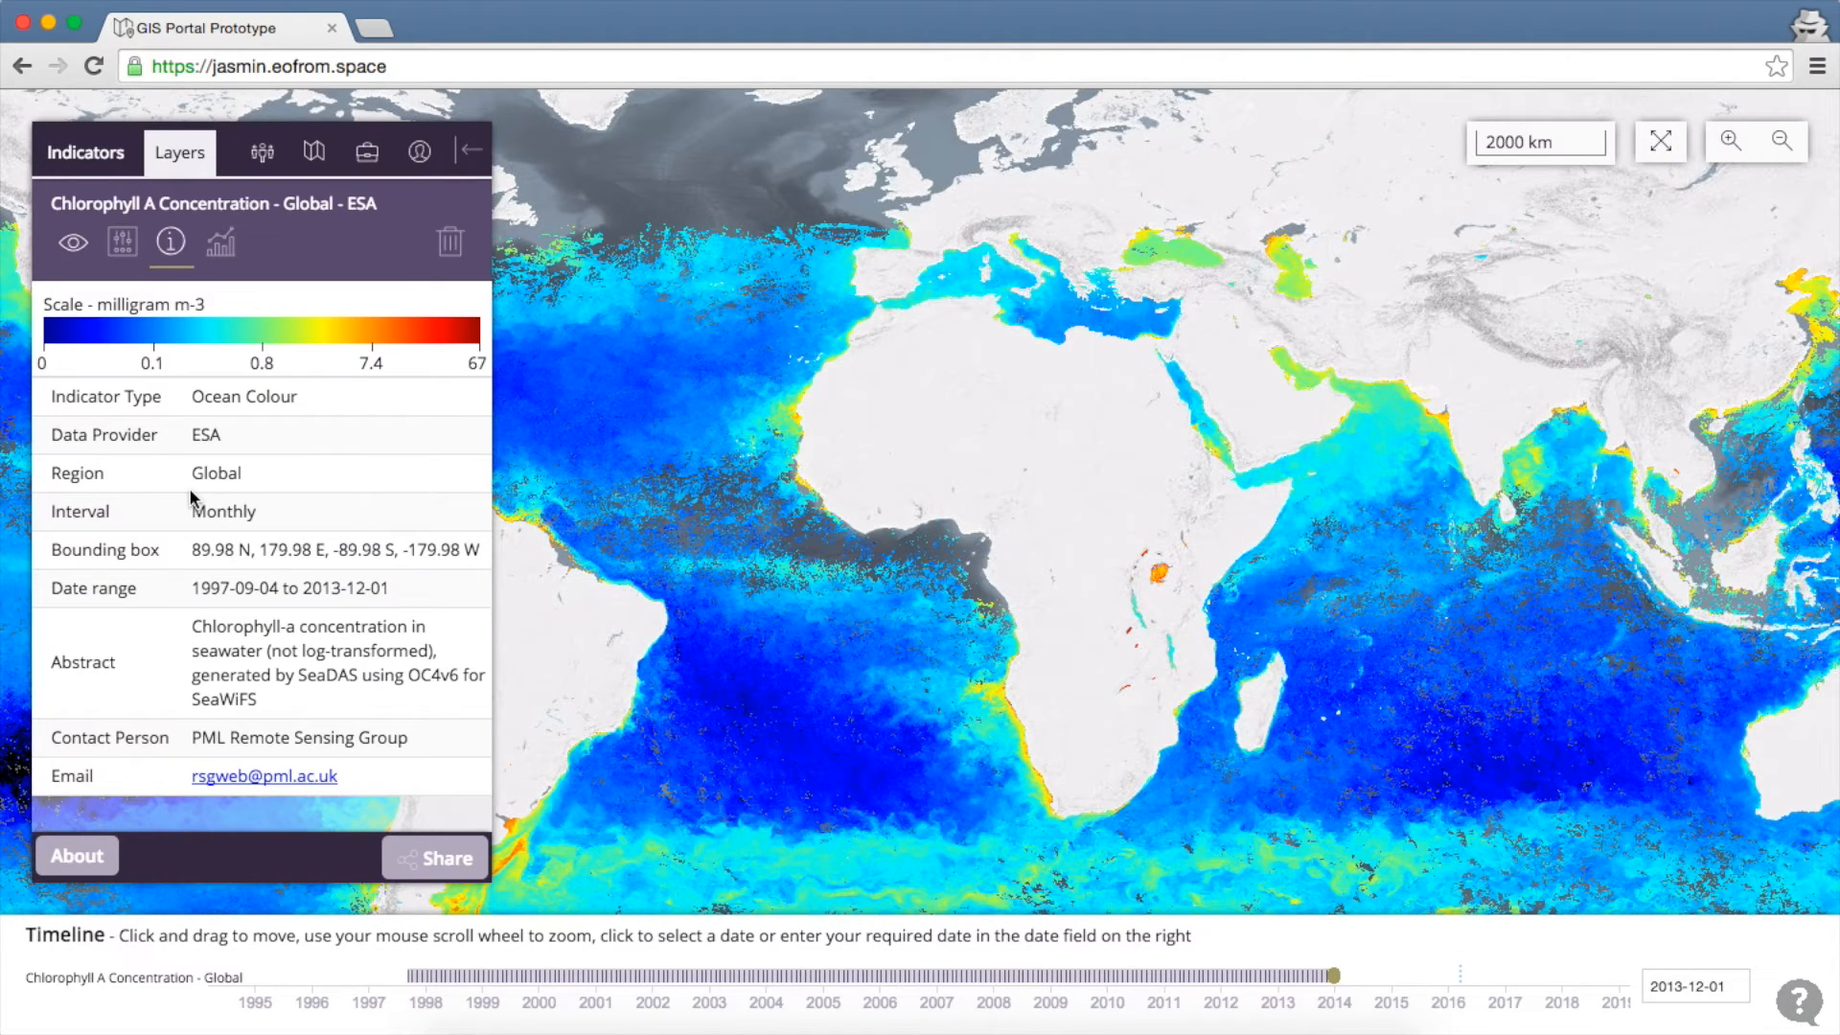
Show the chlorophyll layer's Analysis options for drawing, coordinates, upload and graphing
{"action": "left_click", "coordinate": [221, 247]}
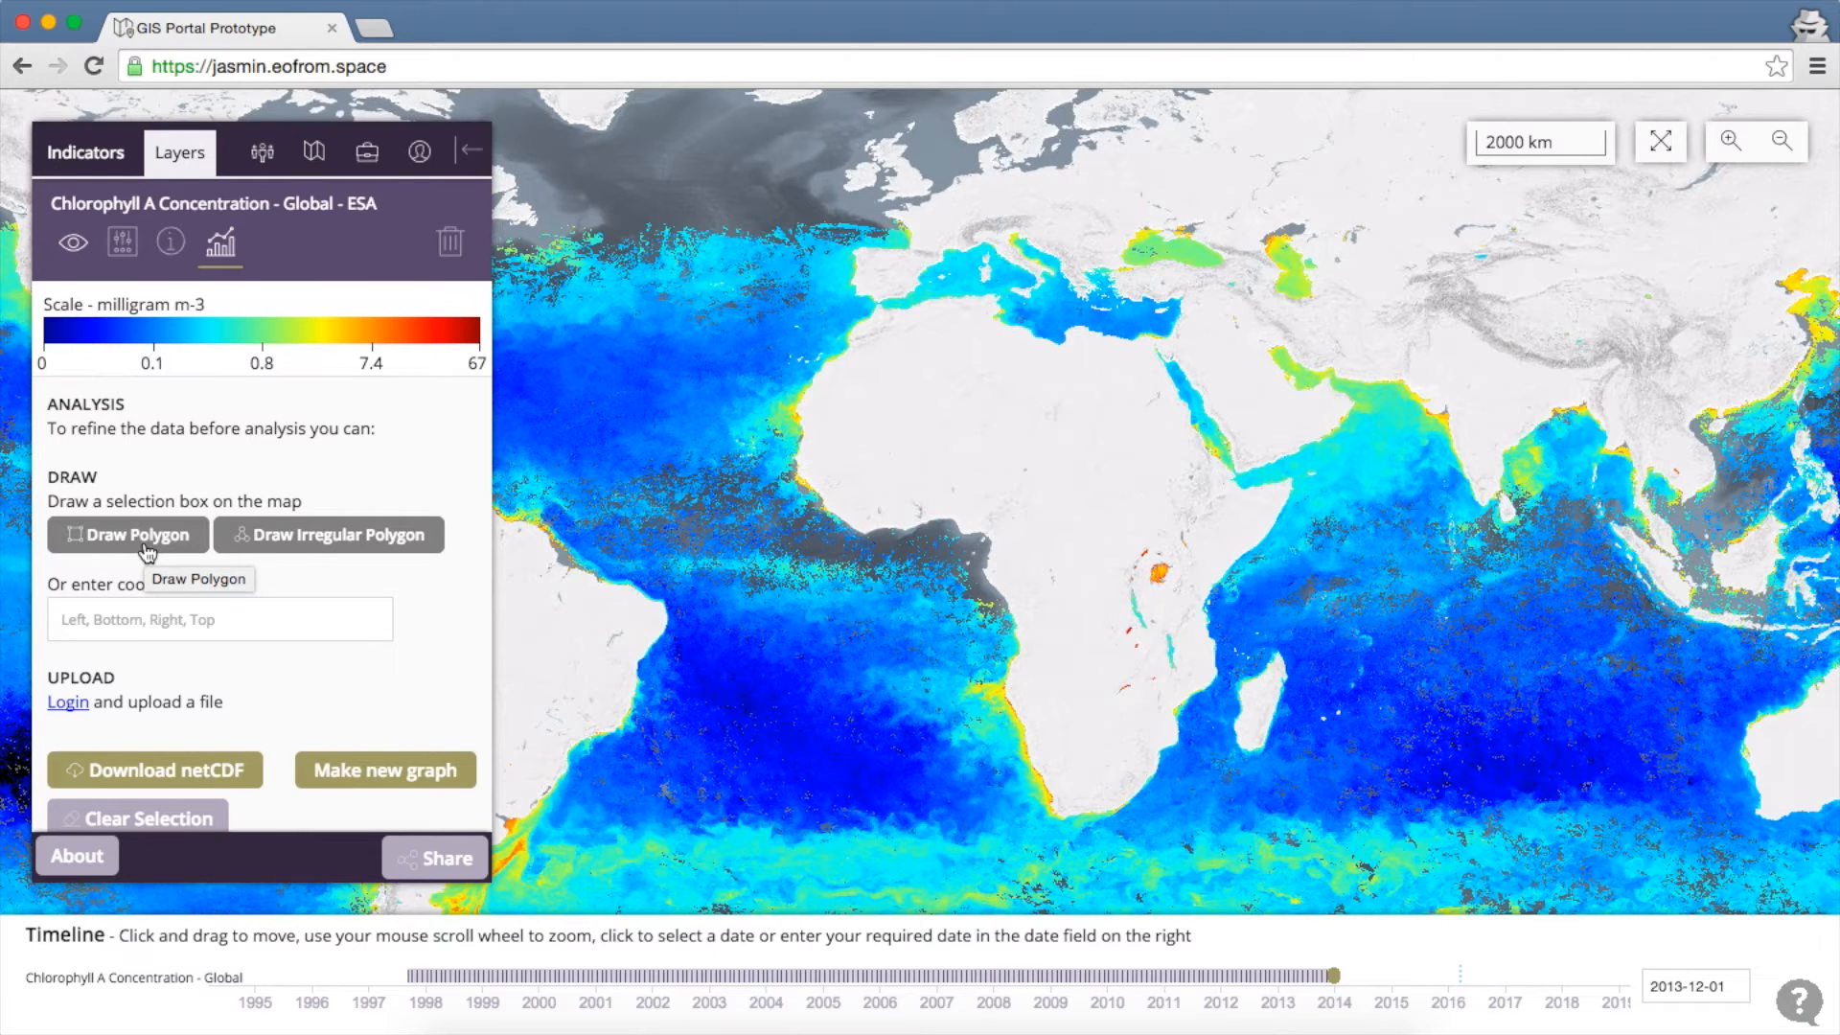
Draw a rectangular selection box over the tropical North Atlantic off West Africa
{"action": "left_click", "coordinate": [146, 553]}
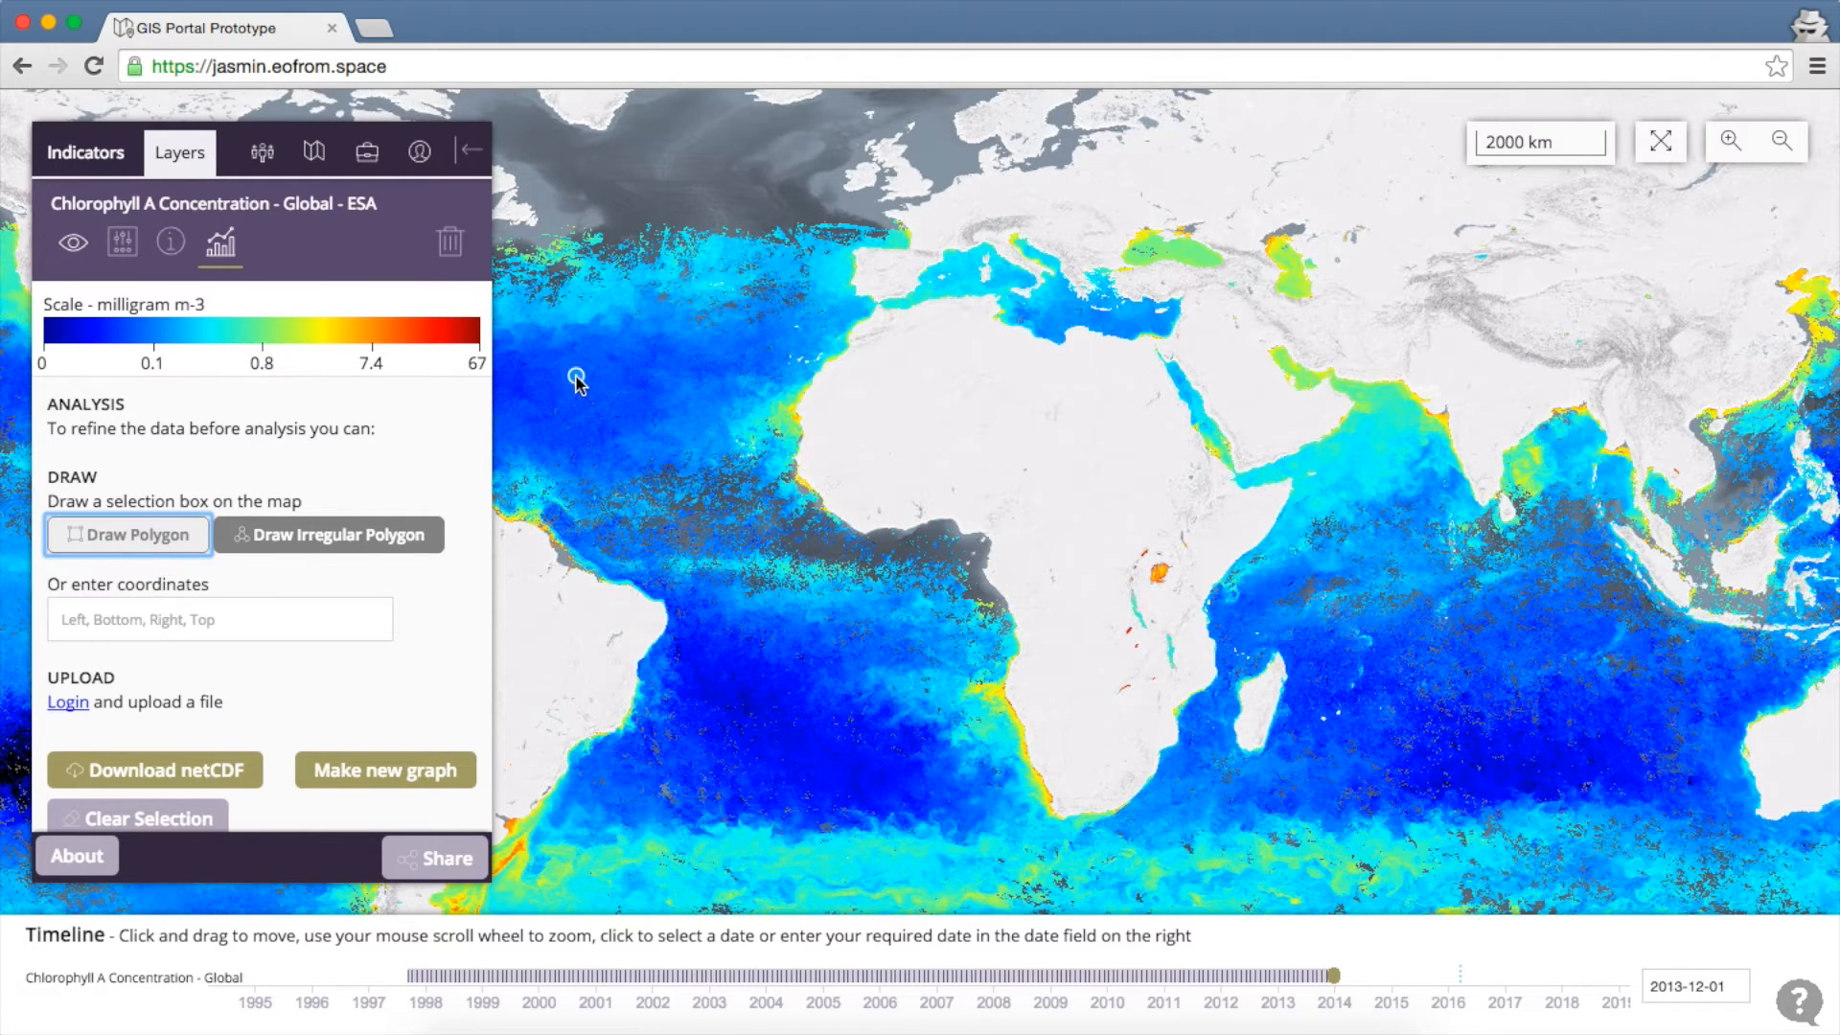
{"action": "left_click_drag", "start_coordinate": [575, 375], "coordinate": [696, 464]}
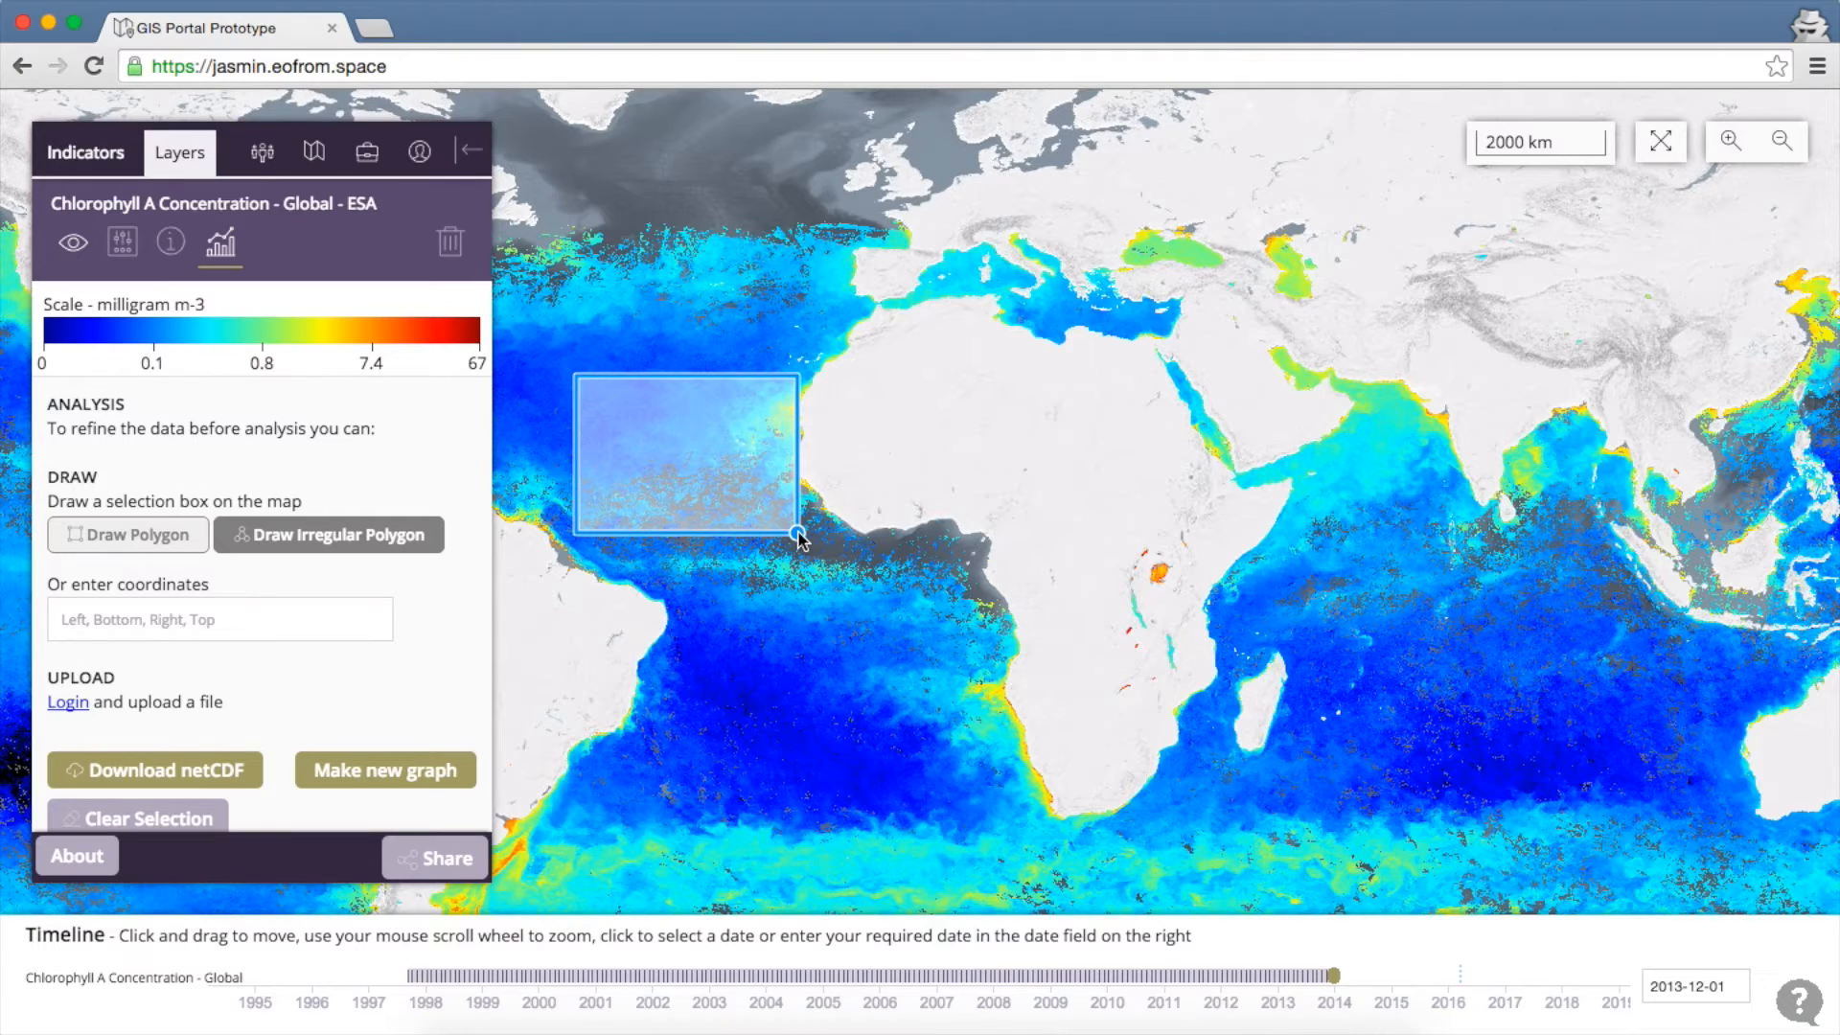
{"action": "left_click_drag", "start_coordinate": [798, 535], "coordinate": [799, 536]}
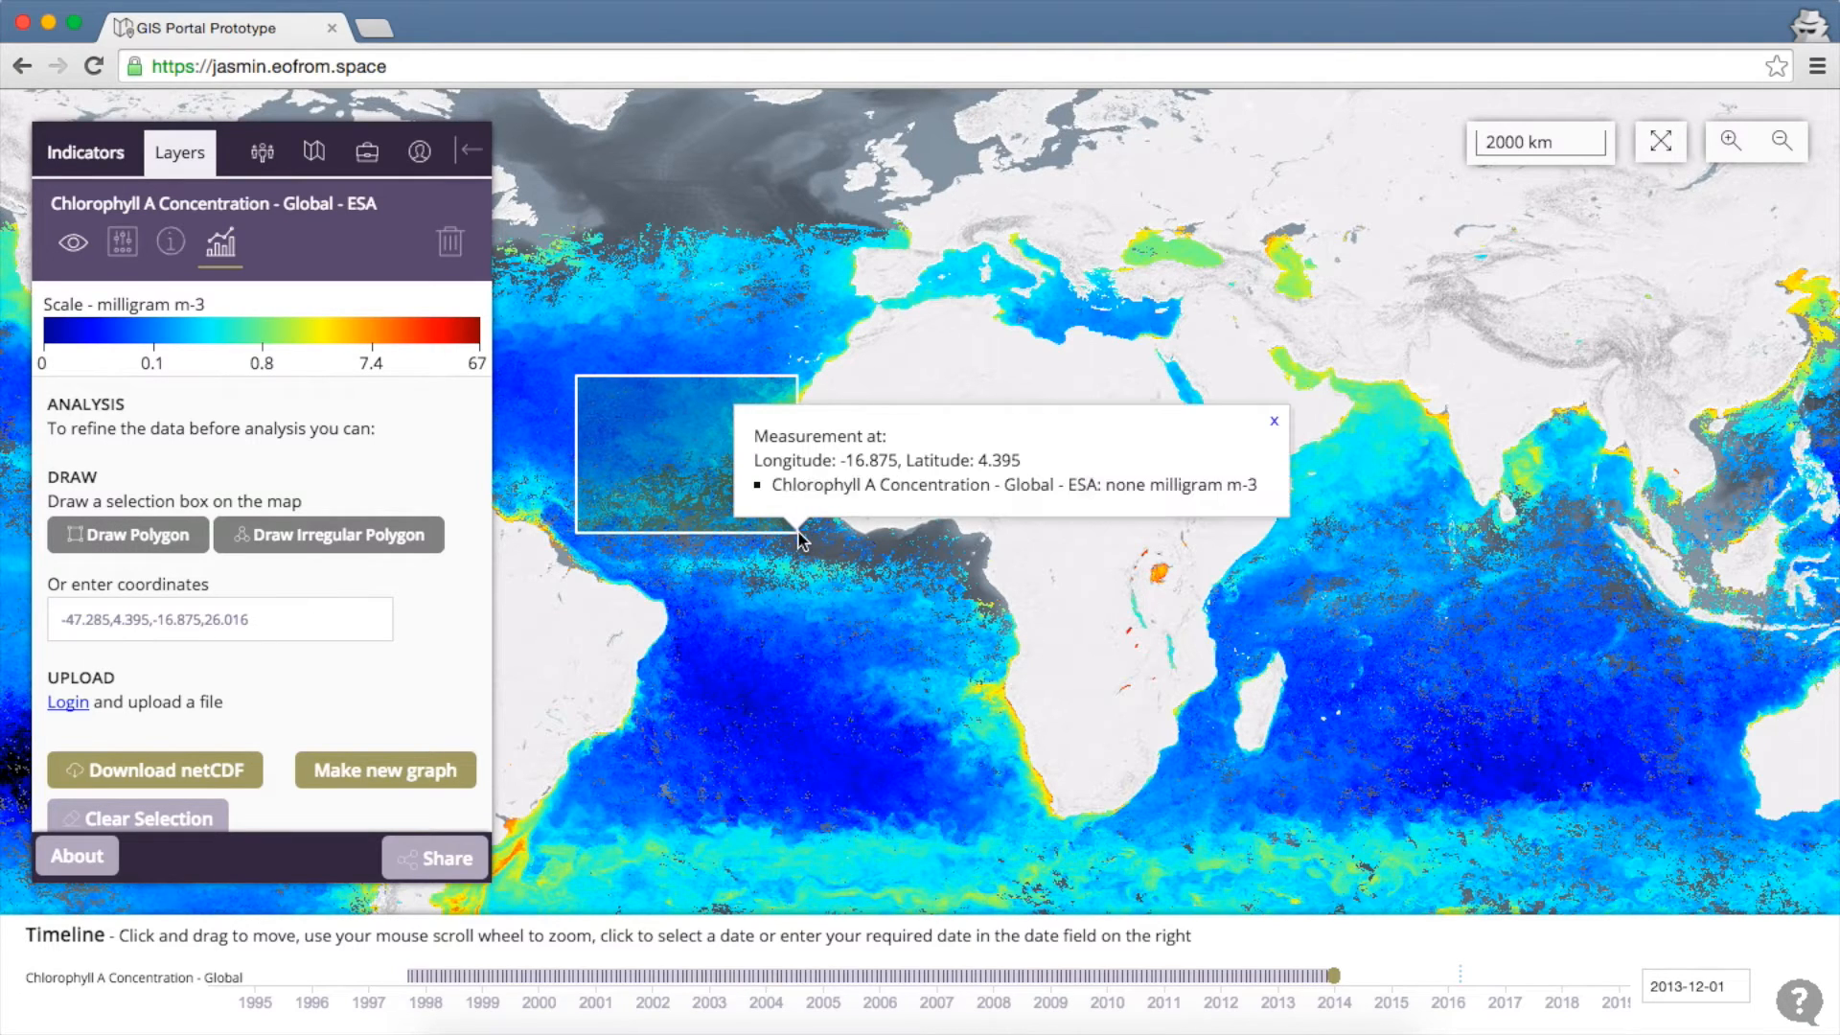
{"action": "left_click", "coordinate": [1273, 422]}
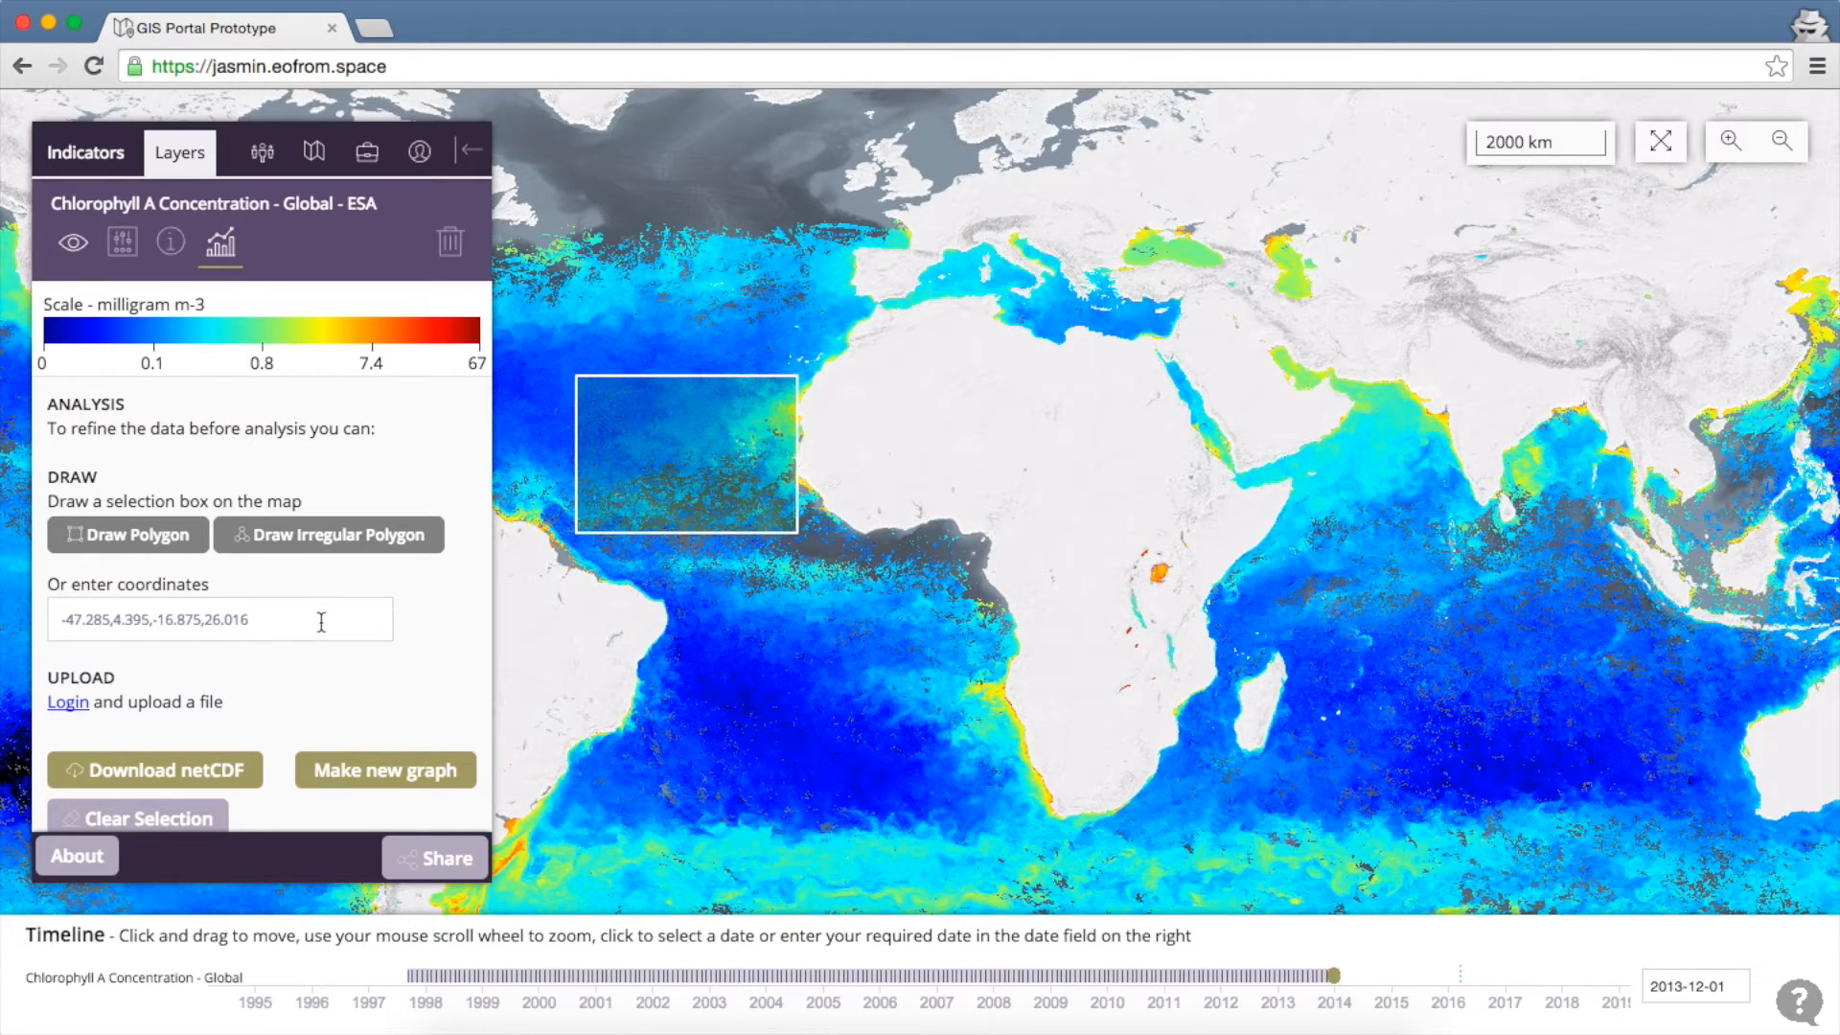
Change the box's western longitude in the coordinates field to -54.285
{"action": "left_click", "coordinate": [82, 625]}
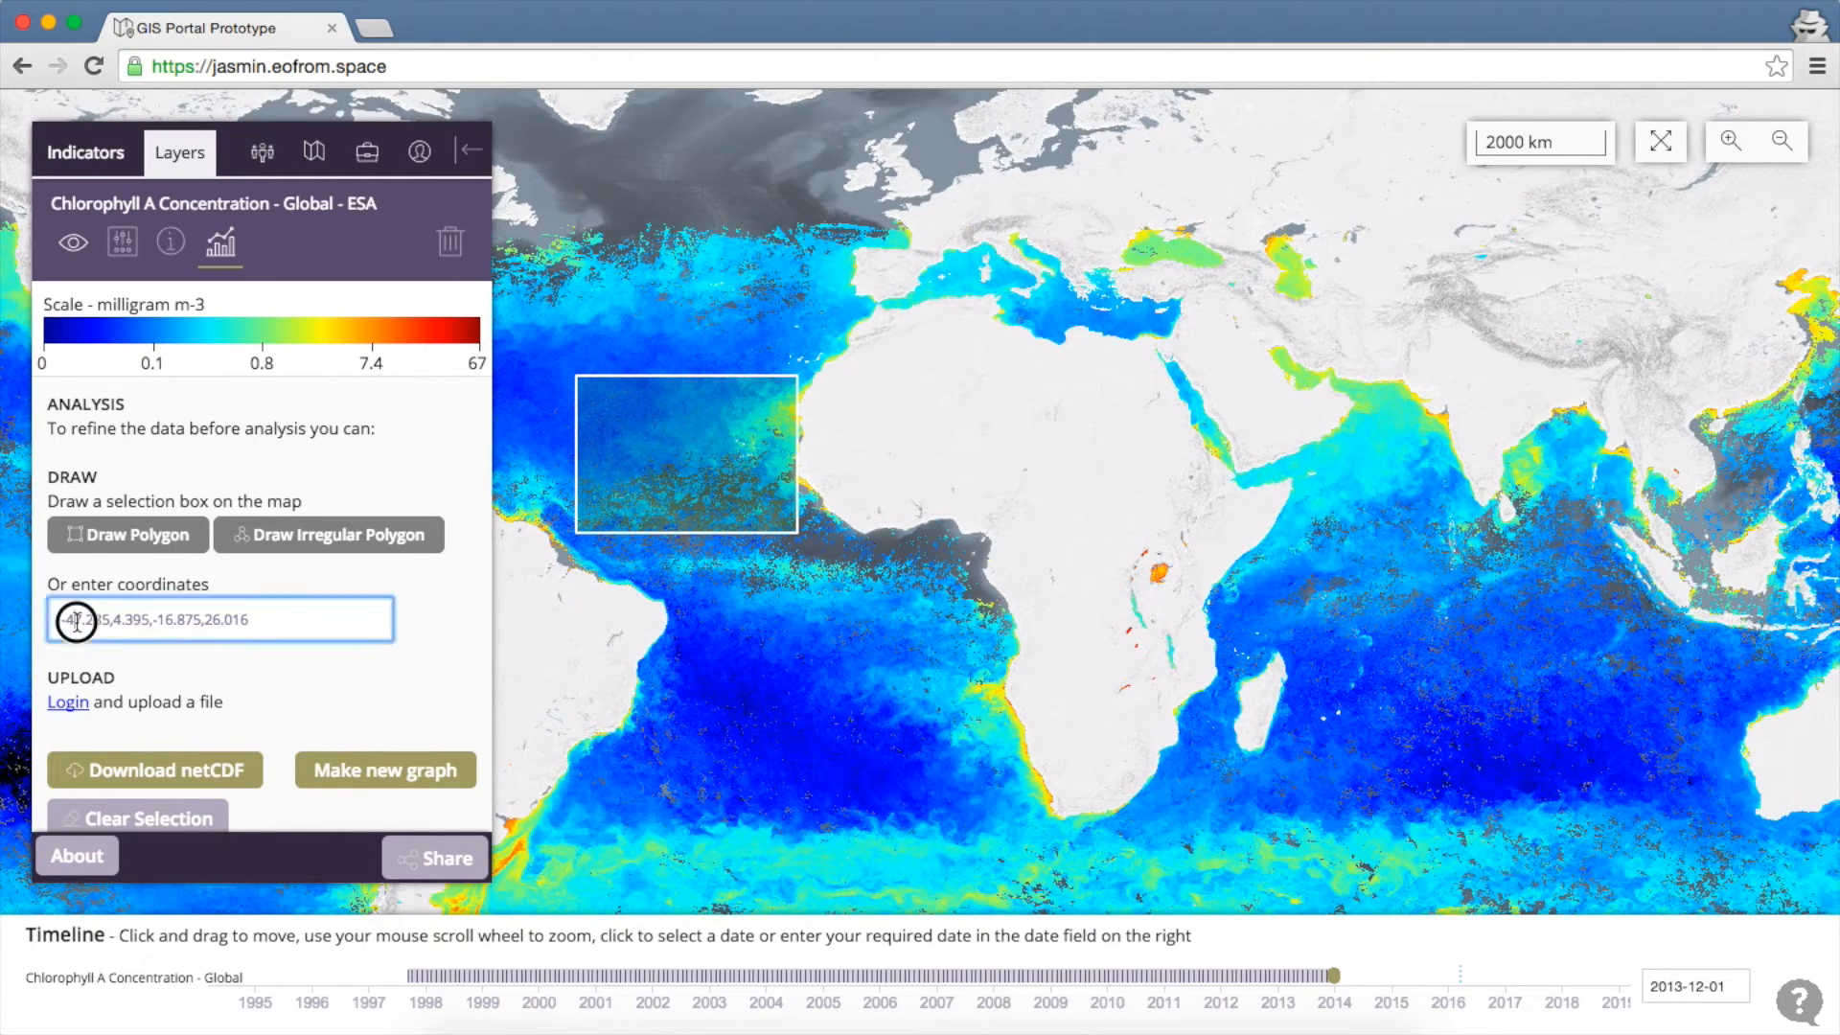
{"action": "left_click", "coordinate": [82, 623]}
{"action": "key", "text": "BackSpace"}
{"action": "key", "text": "BackSpace"}
{"action": "type", "text": "54"}
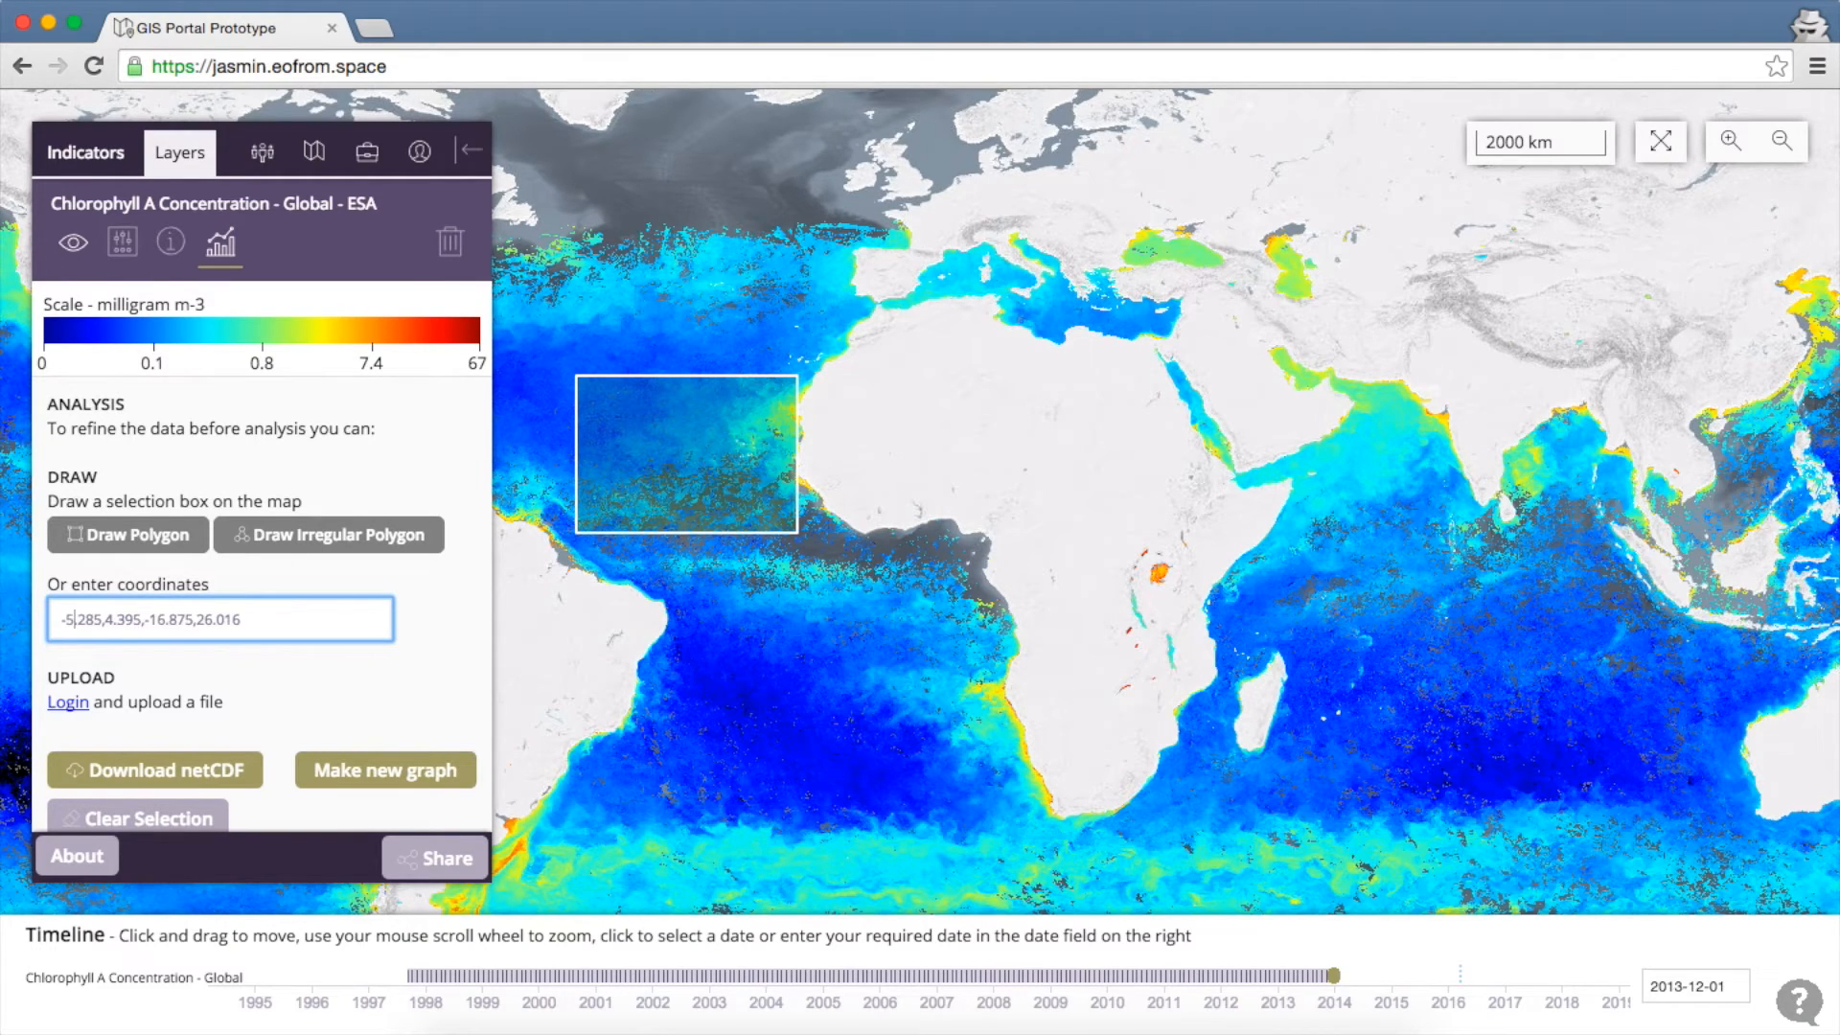
{"action": "type", "text": "."}
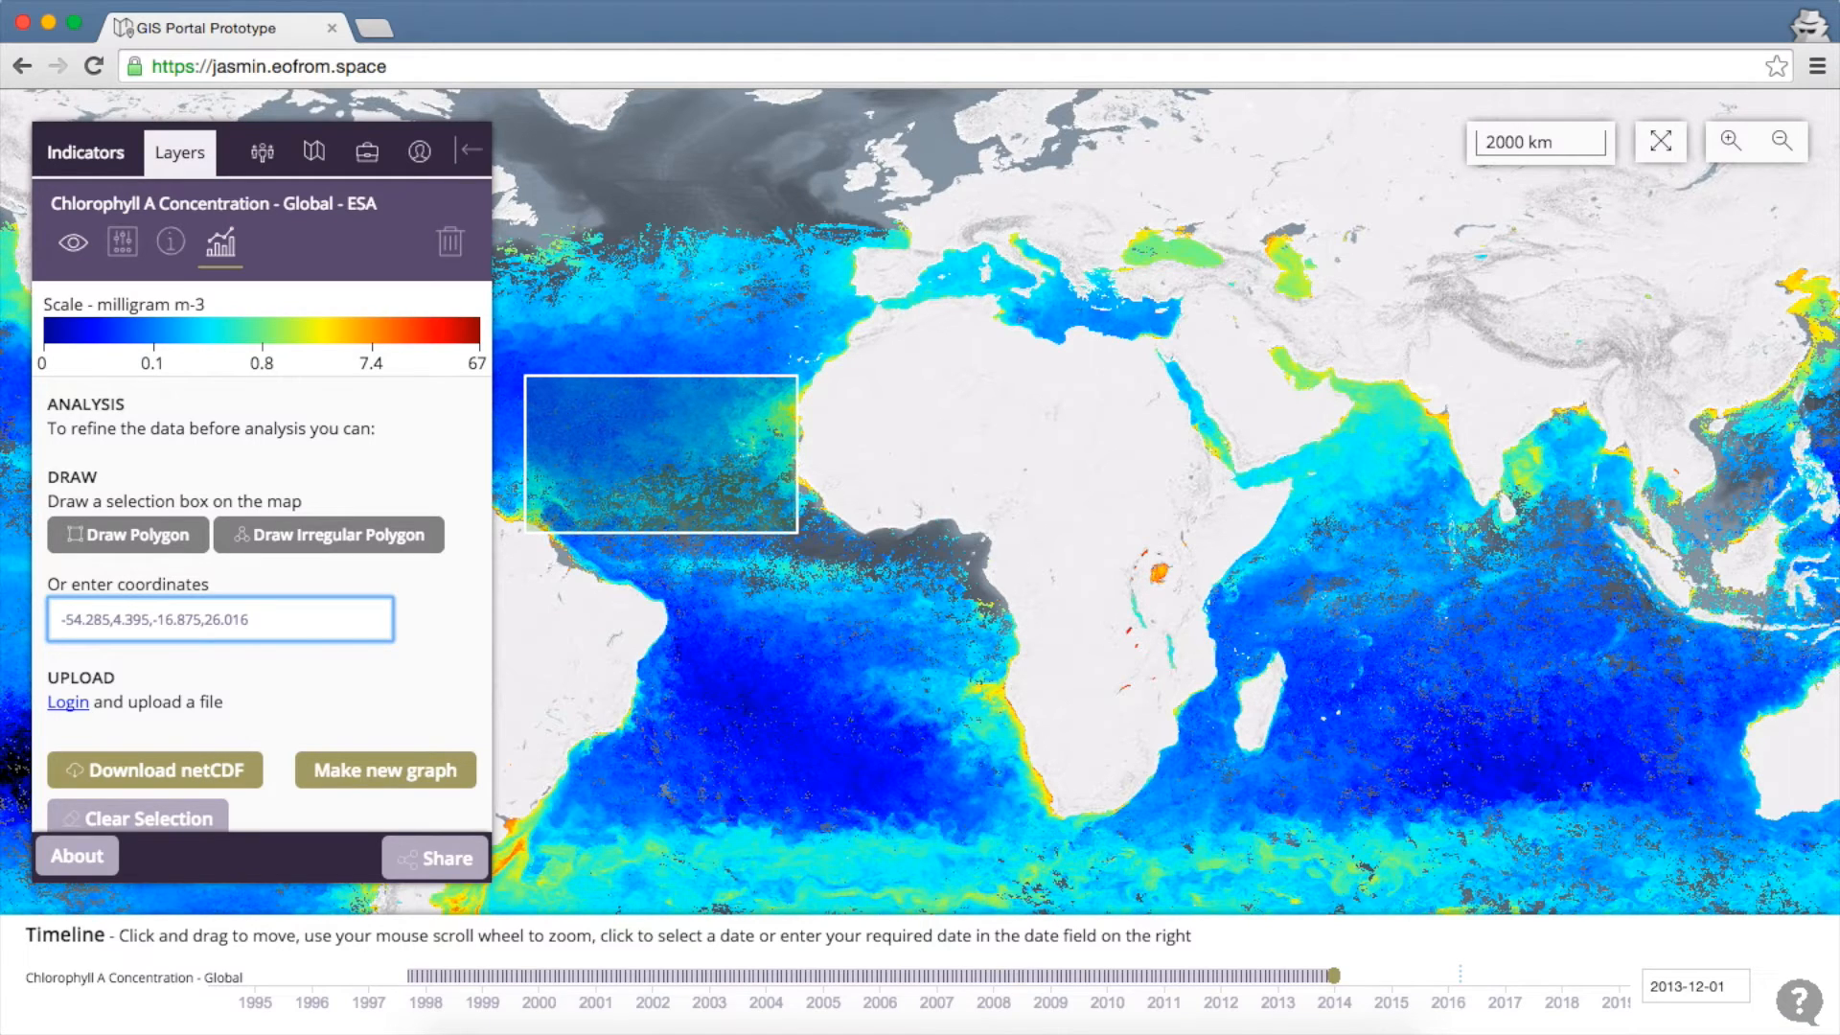
Draw a closed six-corner polygon over the North Atlantic off northwest Africa, replacing the rectangle
{"action": "left_click", "coordinate": [260, 538]}
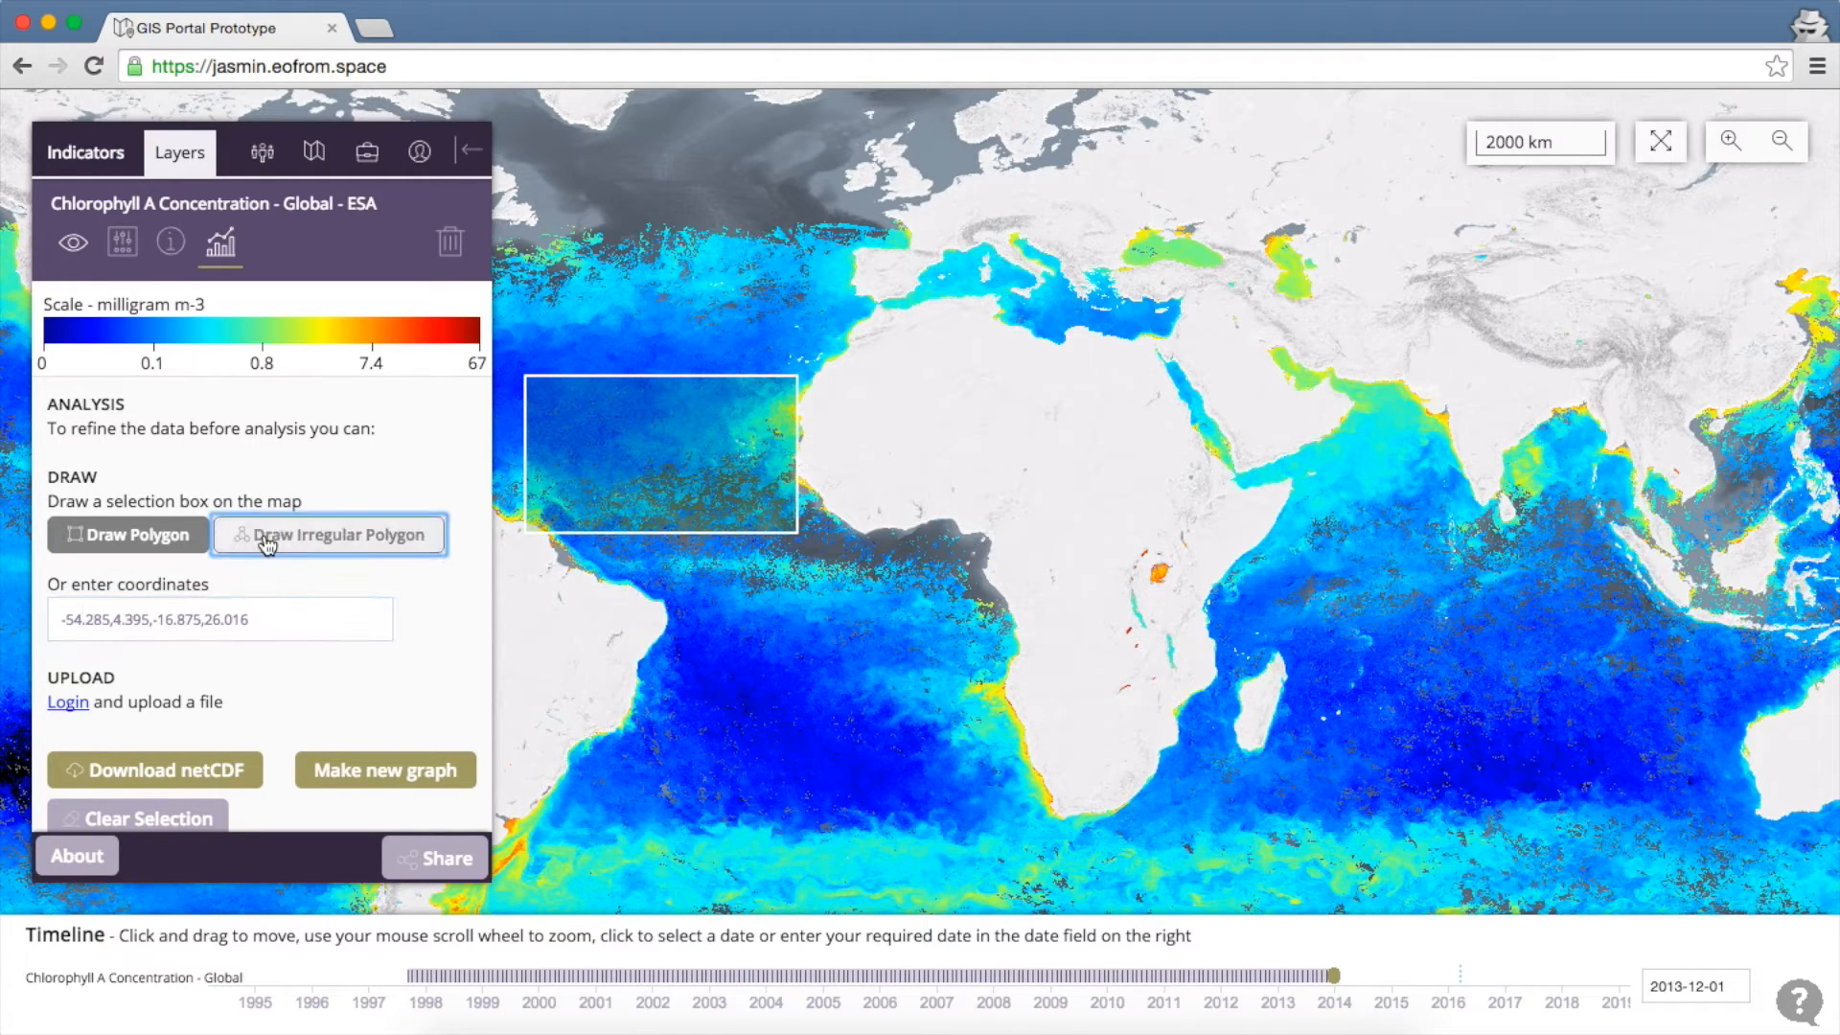
{"action": "left_click", "coordinate": [645, 249]}
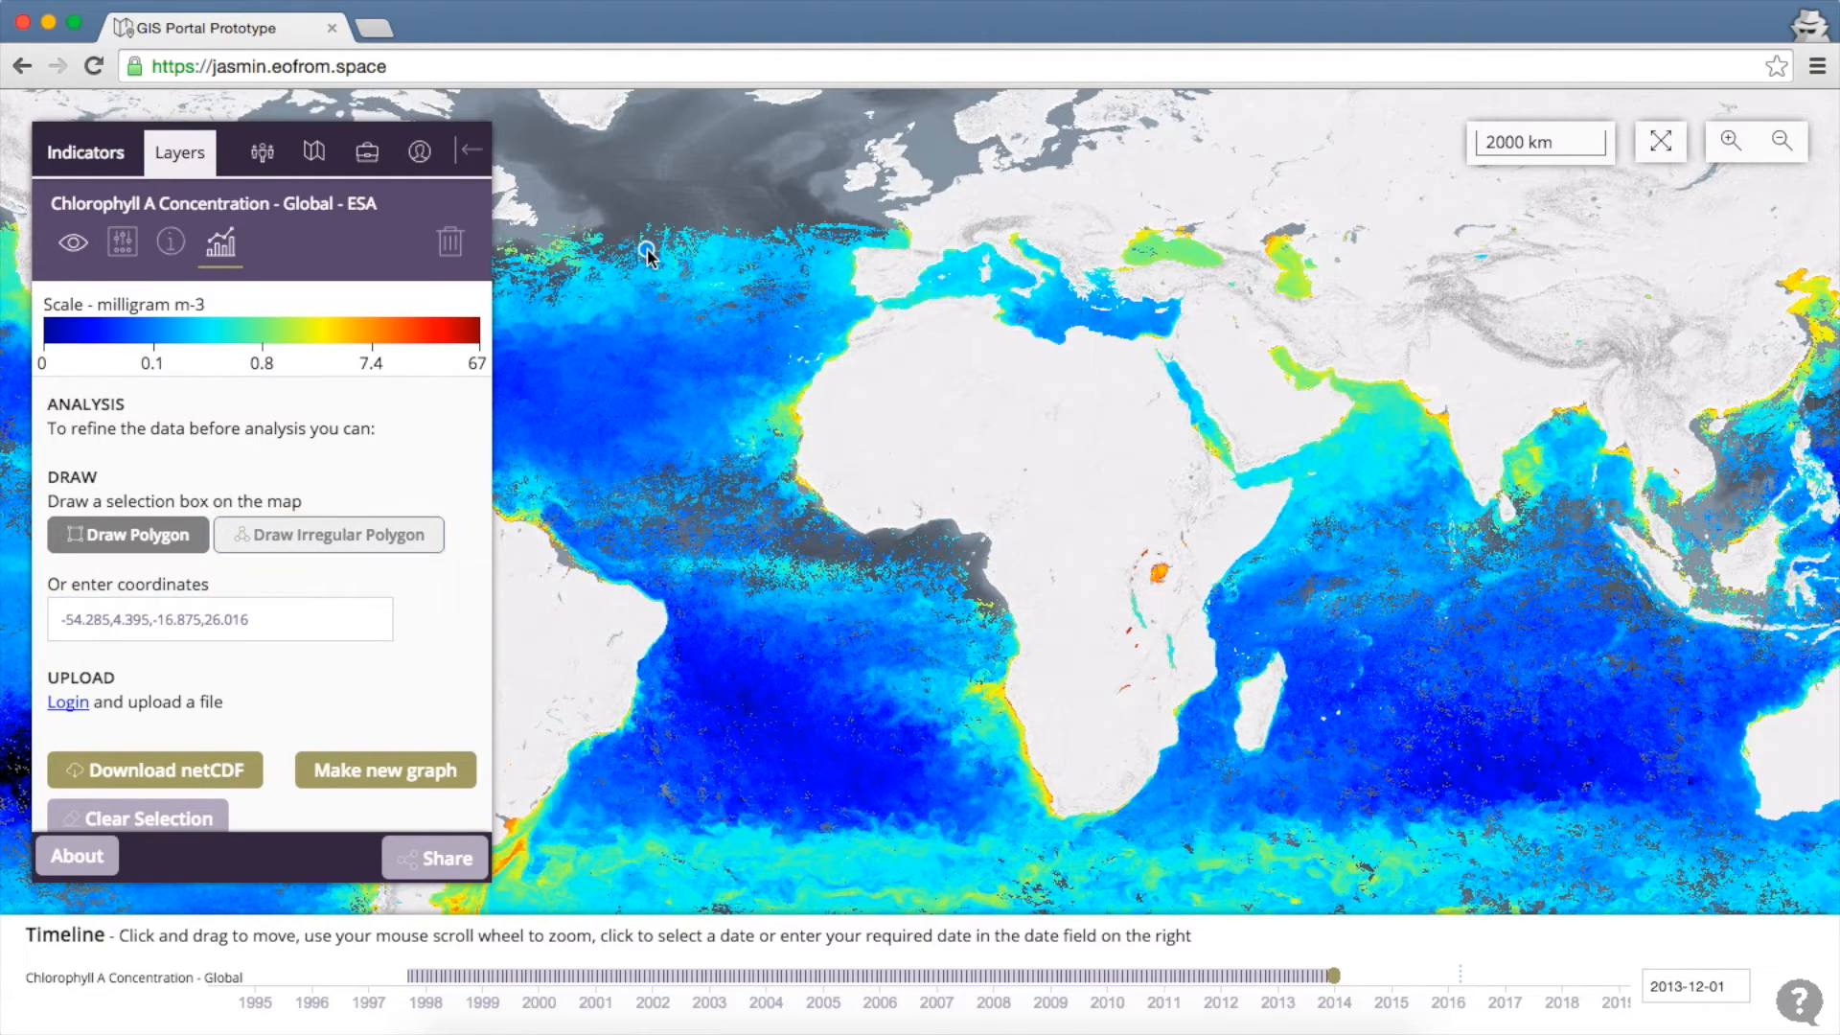
{"action": "left_click", "coordinate": [765, 284]}
{"action": "left_click", "coordinate": [780, 366]}
{"action": "left_click", "coordinate": [764, 440]}
{"action": "left_click", "coordinate": [663, 451]}
{"action": "left_click", "coordinate": [580, 413]}
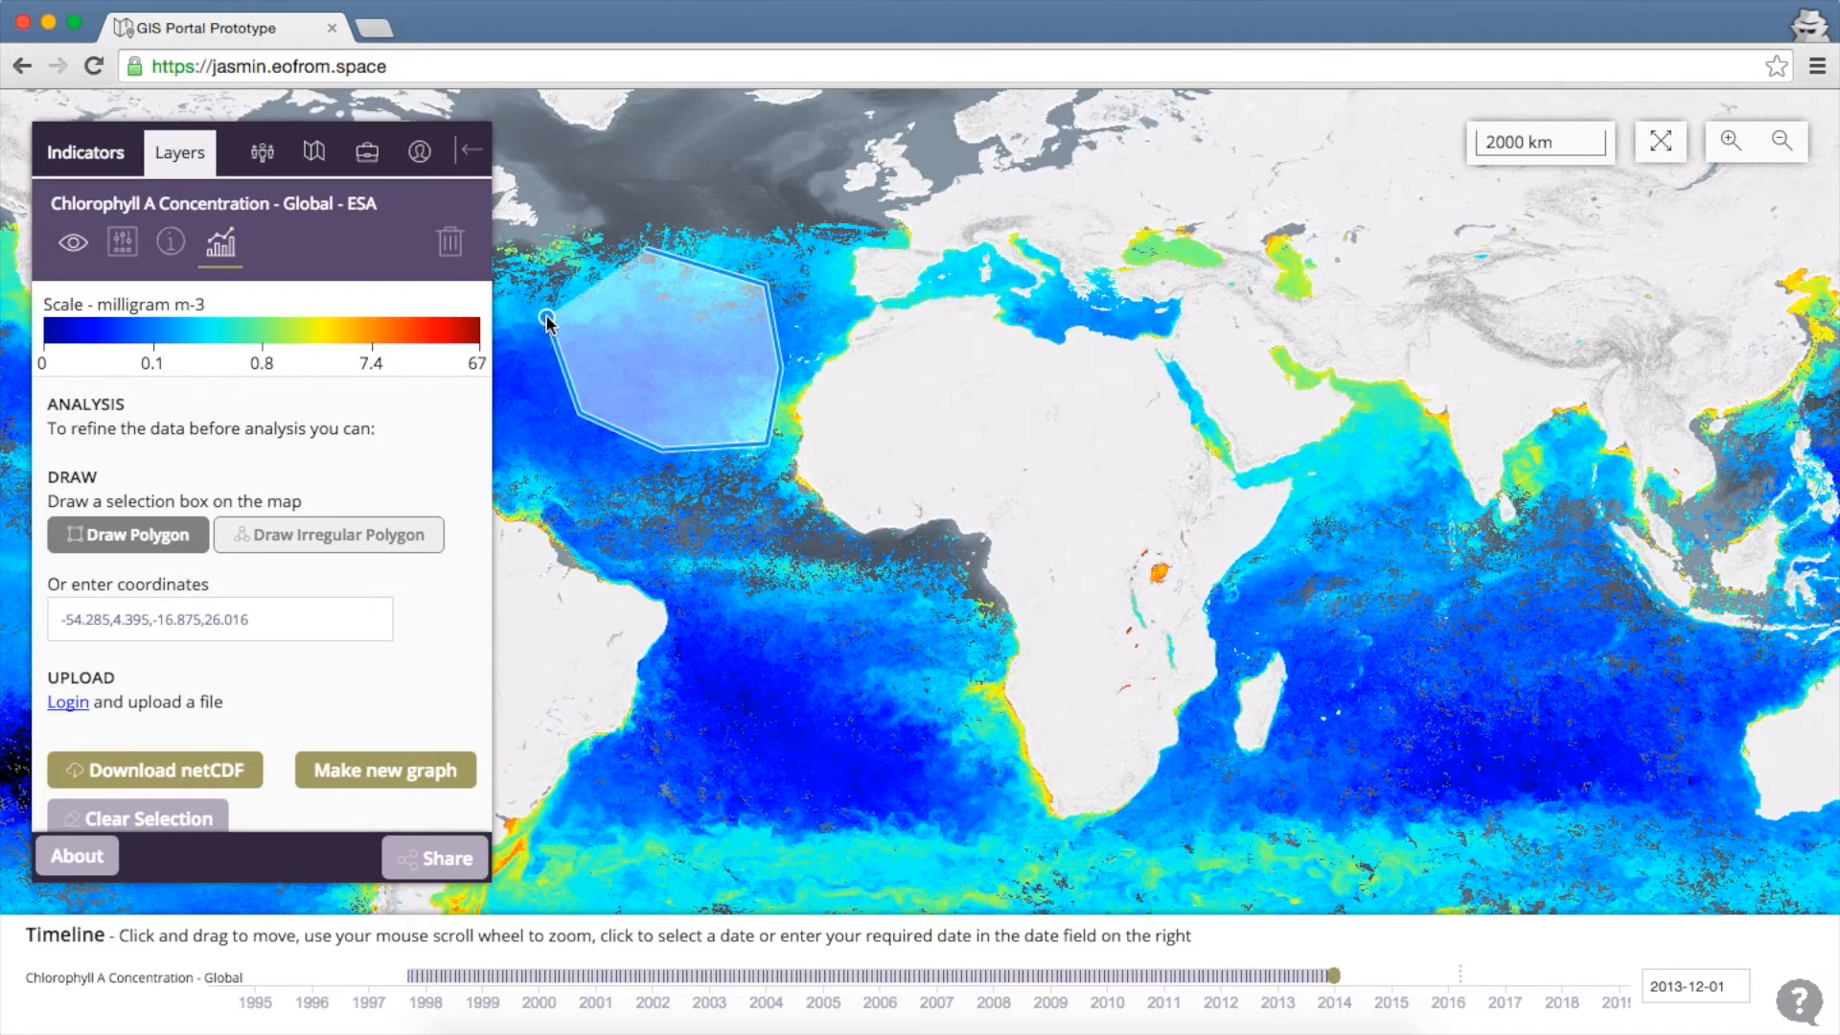
{"action": "left_click", "coordinate": [642, 247]}
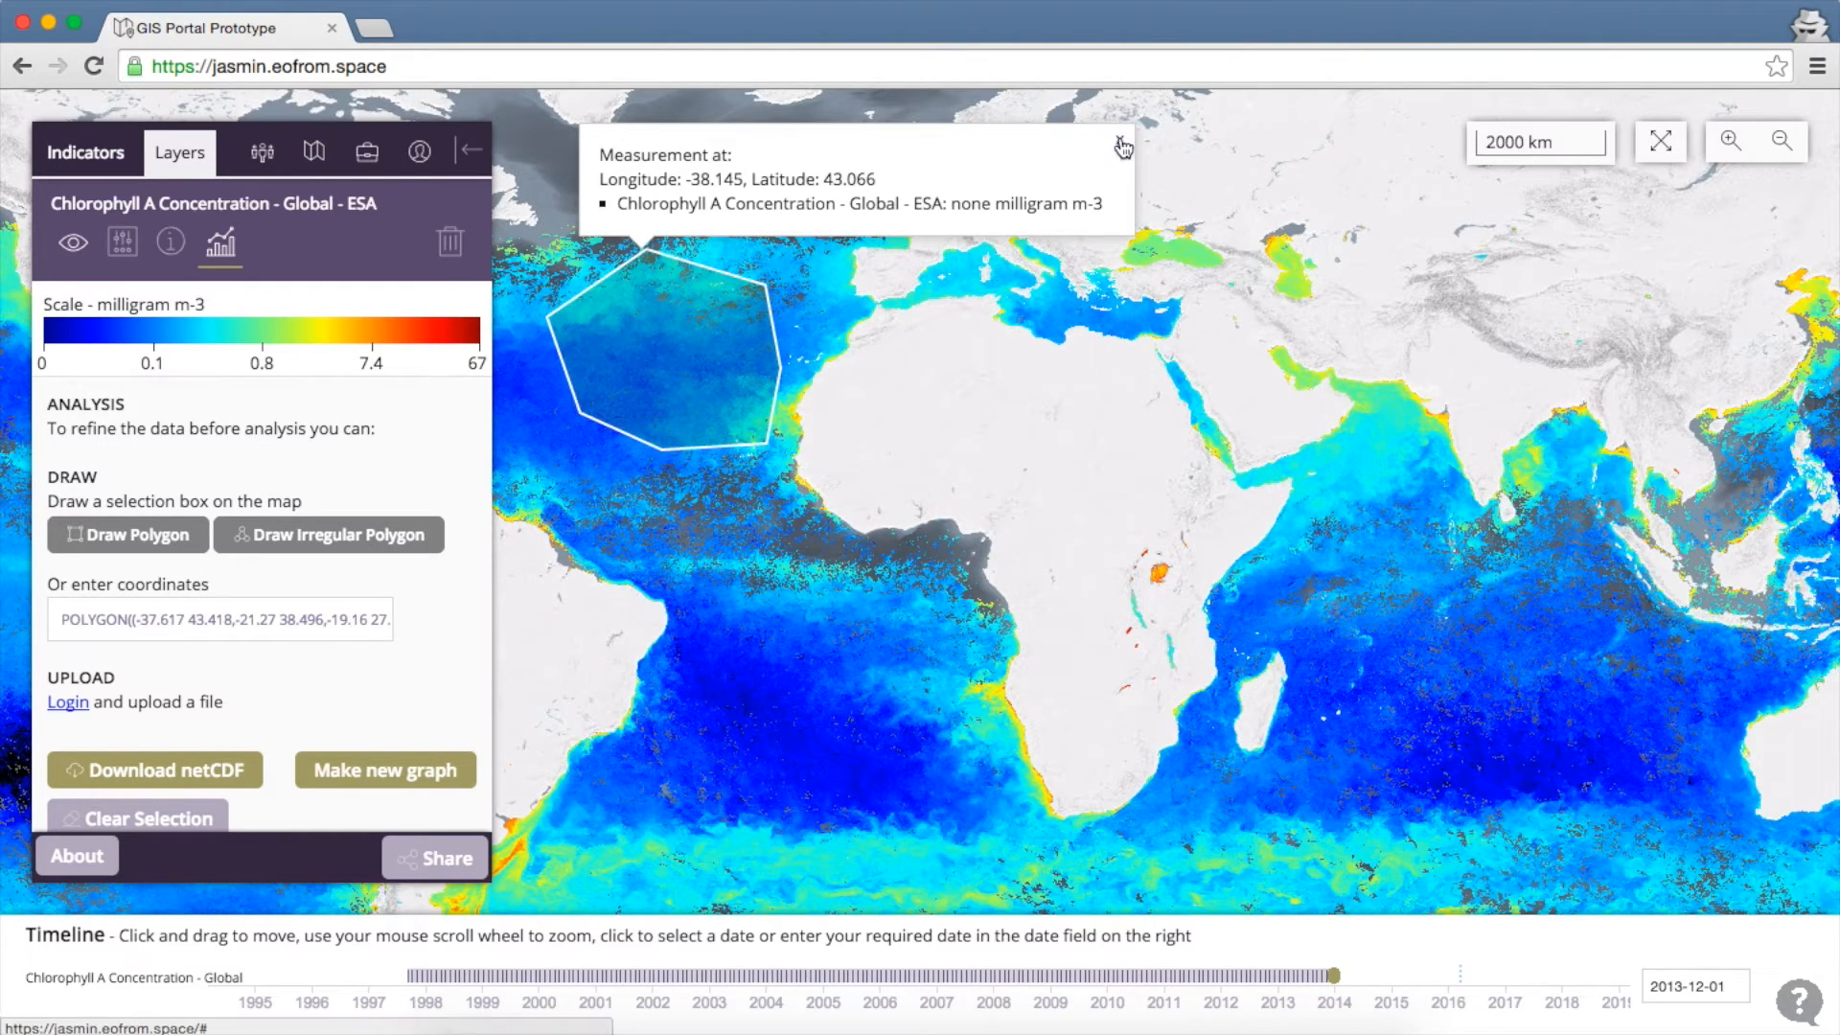
{"action": "left_click", "coordinate": [1119, 140]}
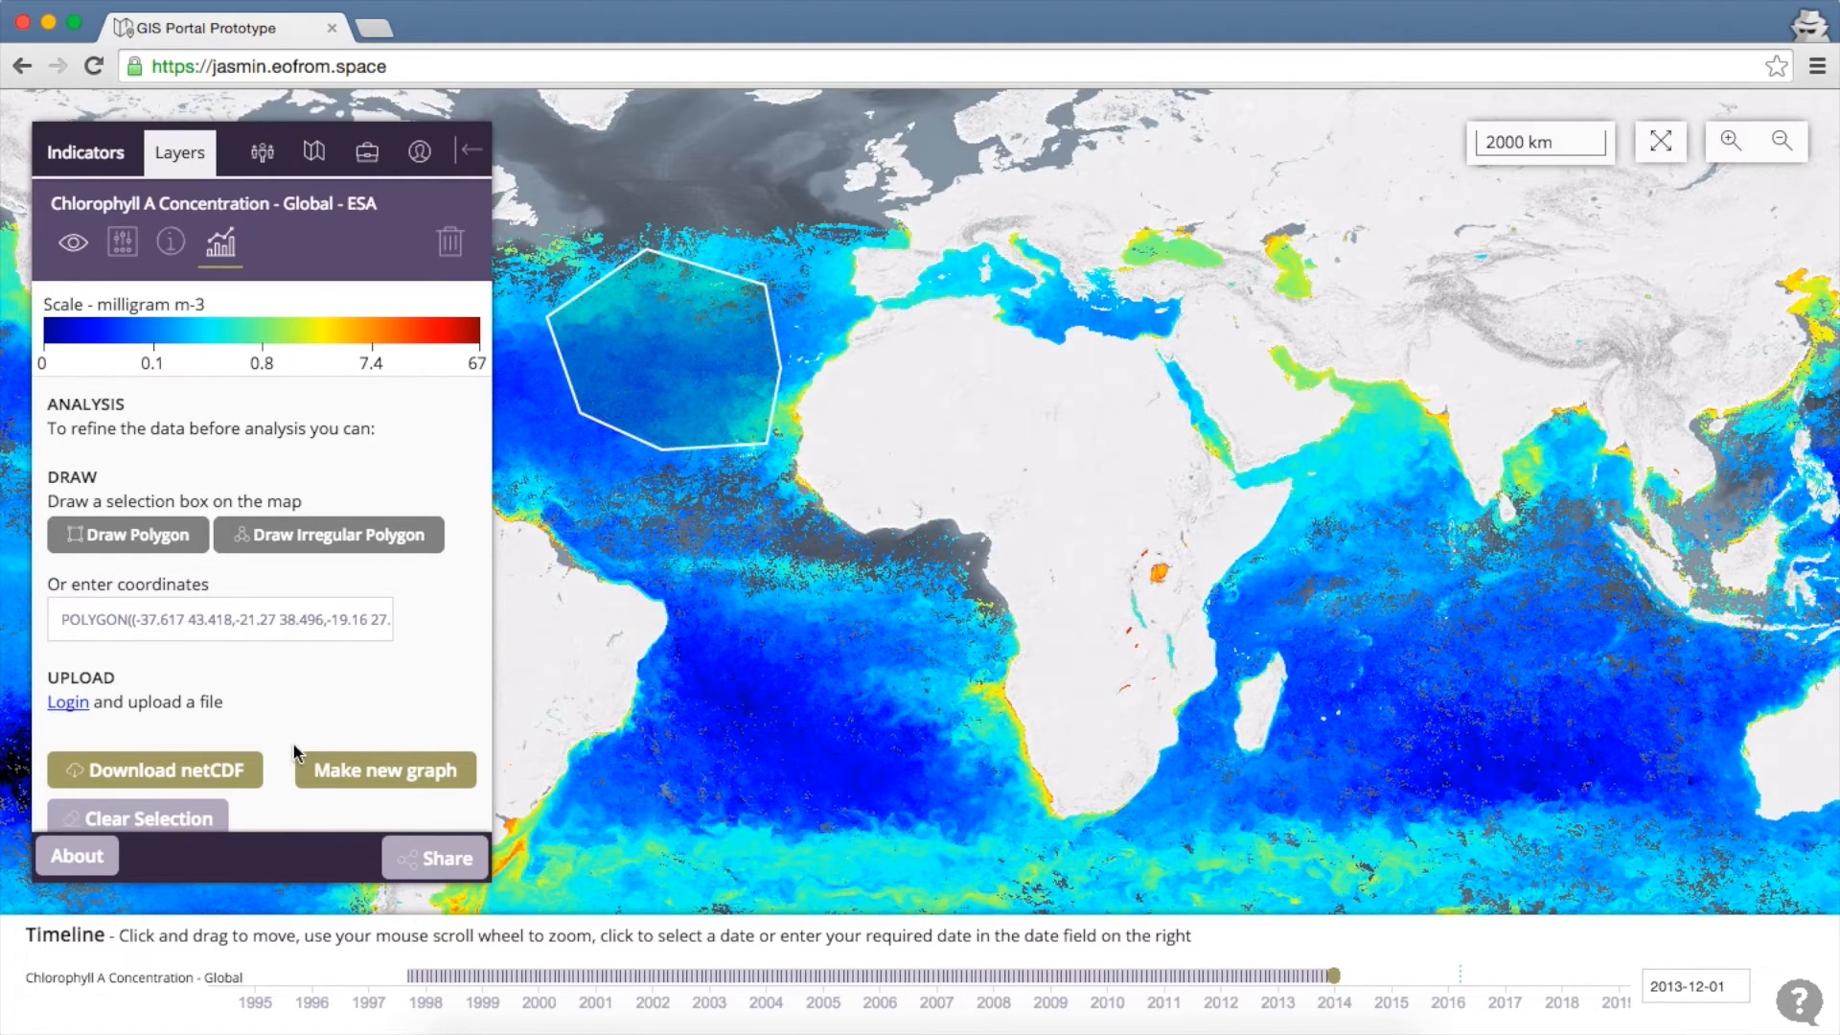
Create a Timeseries chlorophyll graph of the polygon from 2005-04-09 to 2008-05-17
{"action": "left_click", "coordinate": [367, 774]}
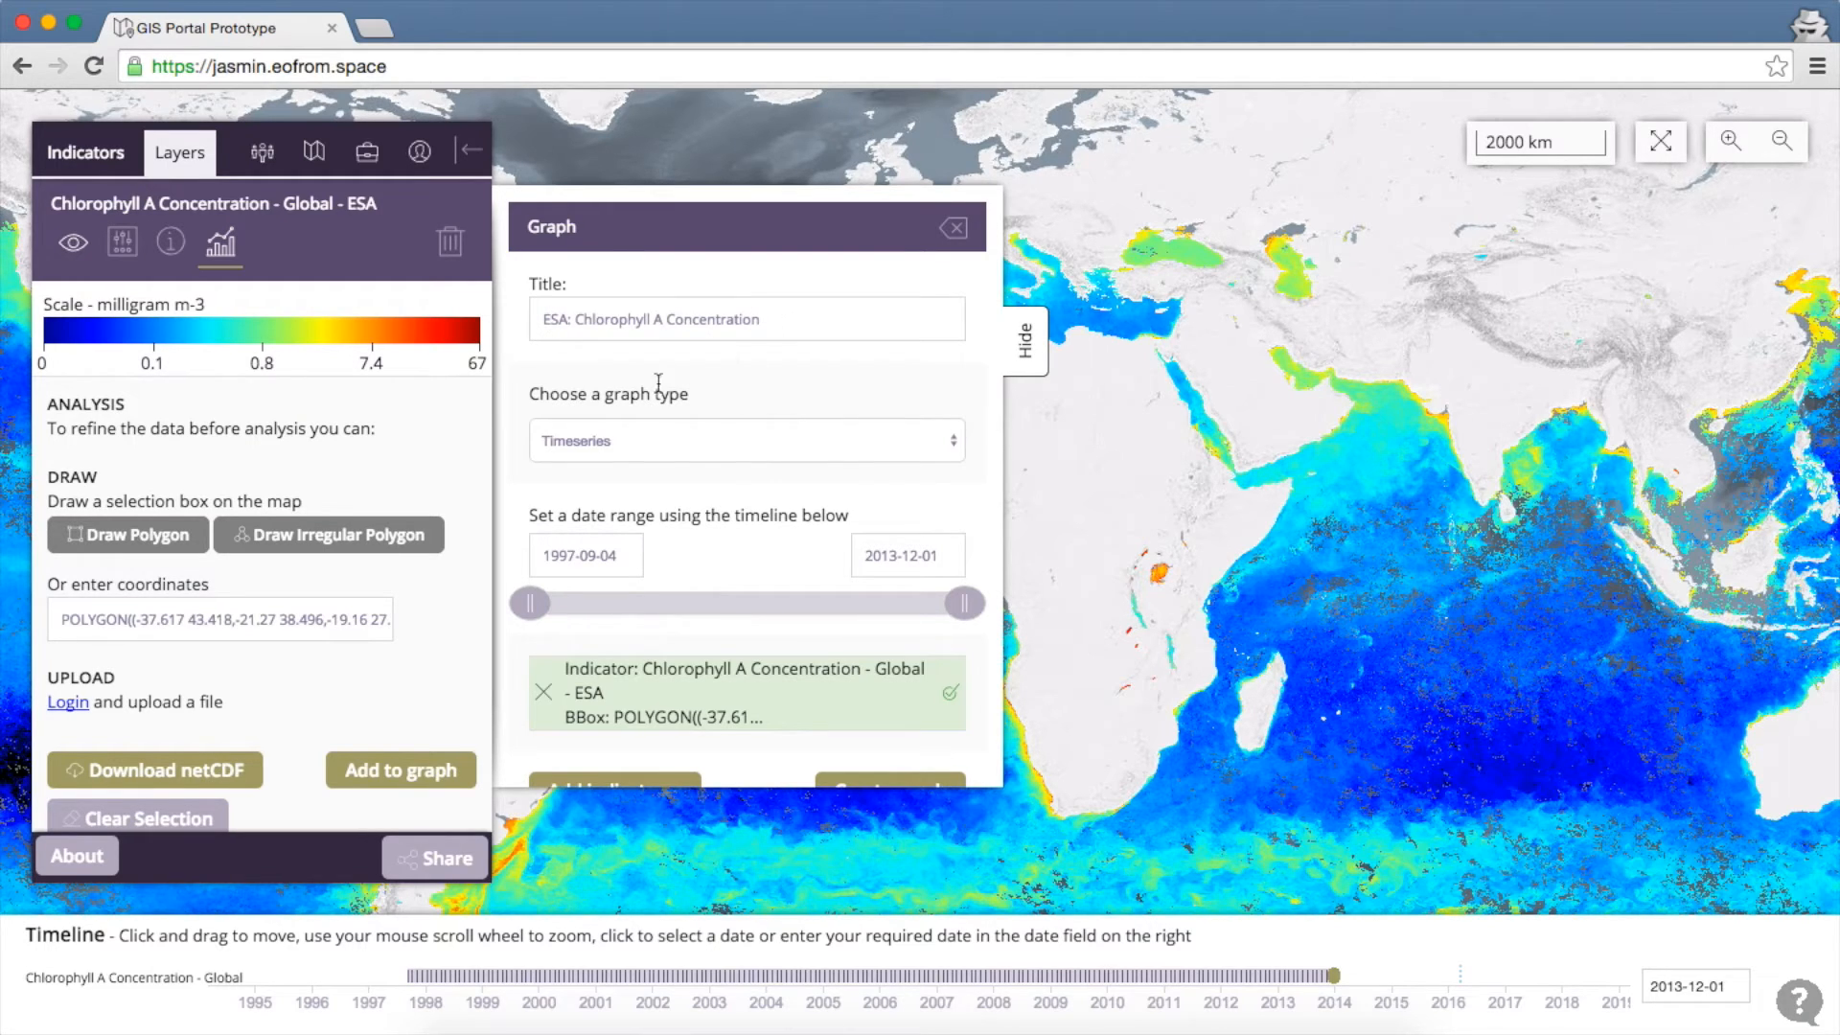
{"action": "left_click", "coordinate": [655, 448]}
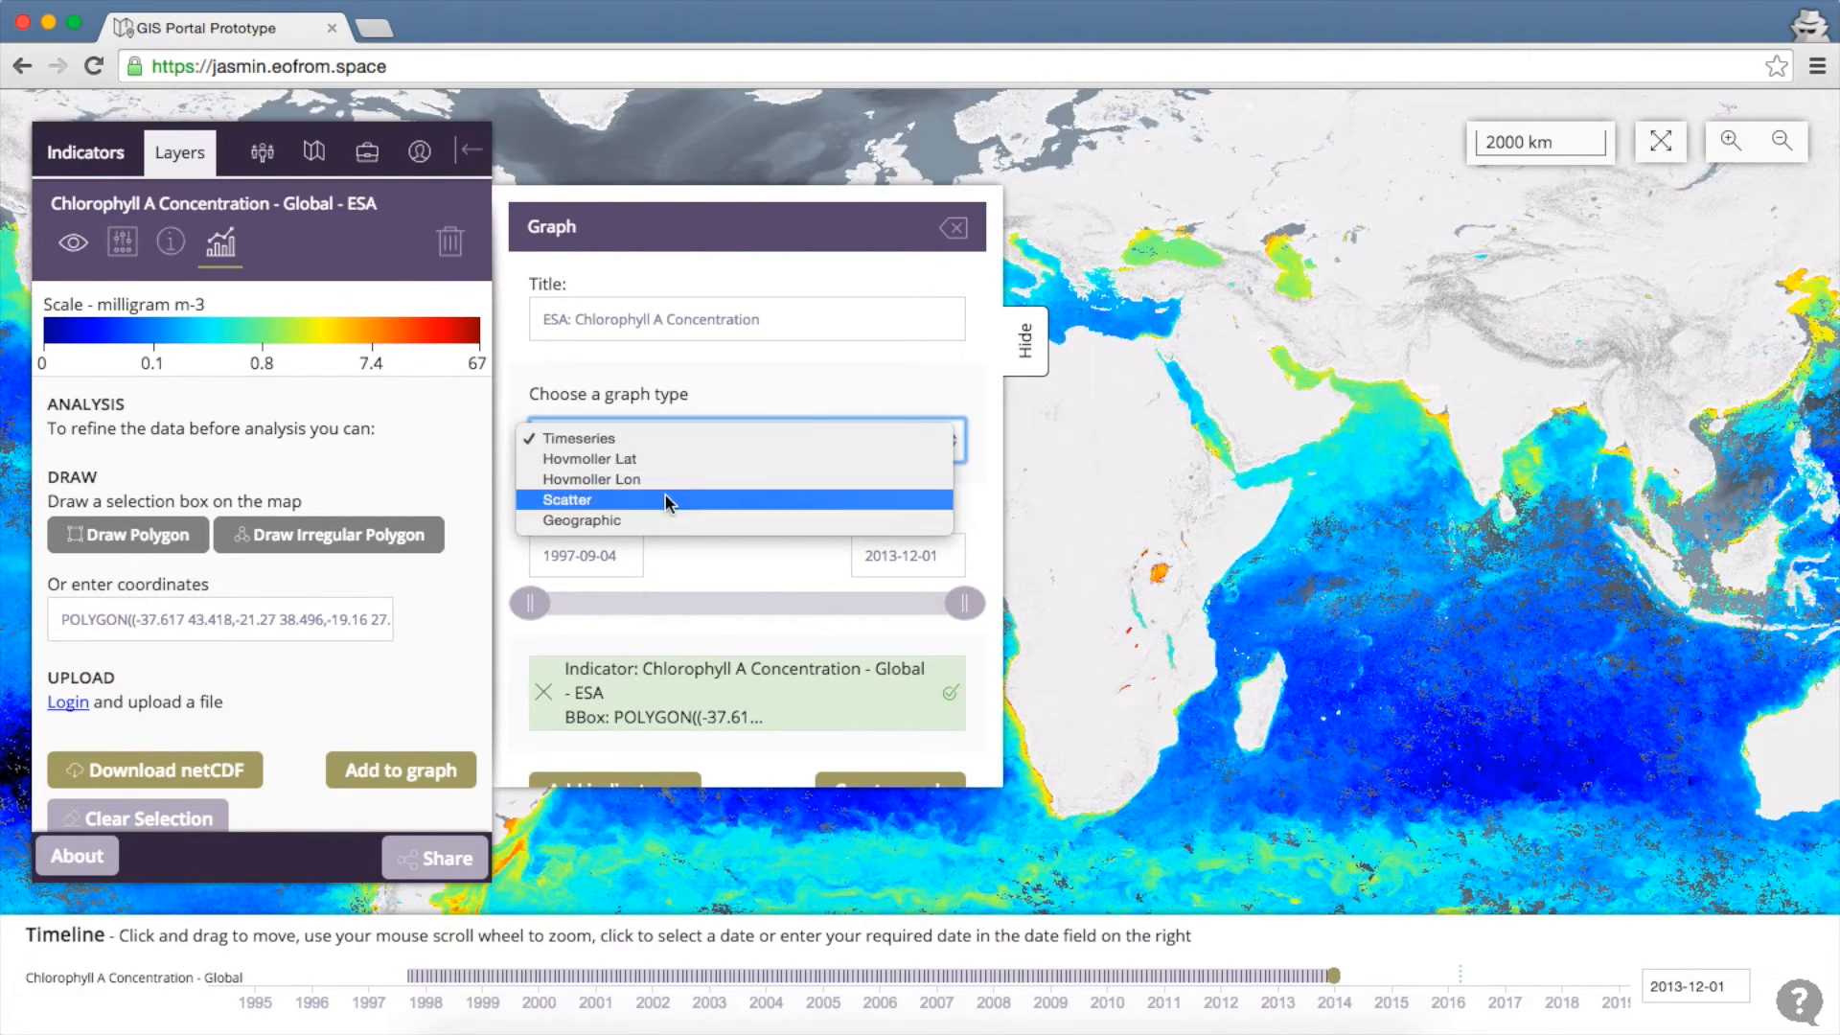
{"action": "left_click", "coordinate": [748, 388]}
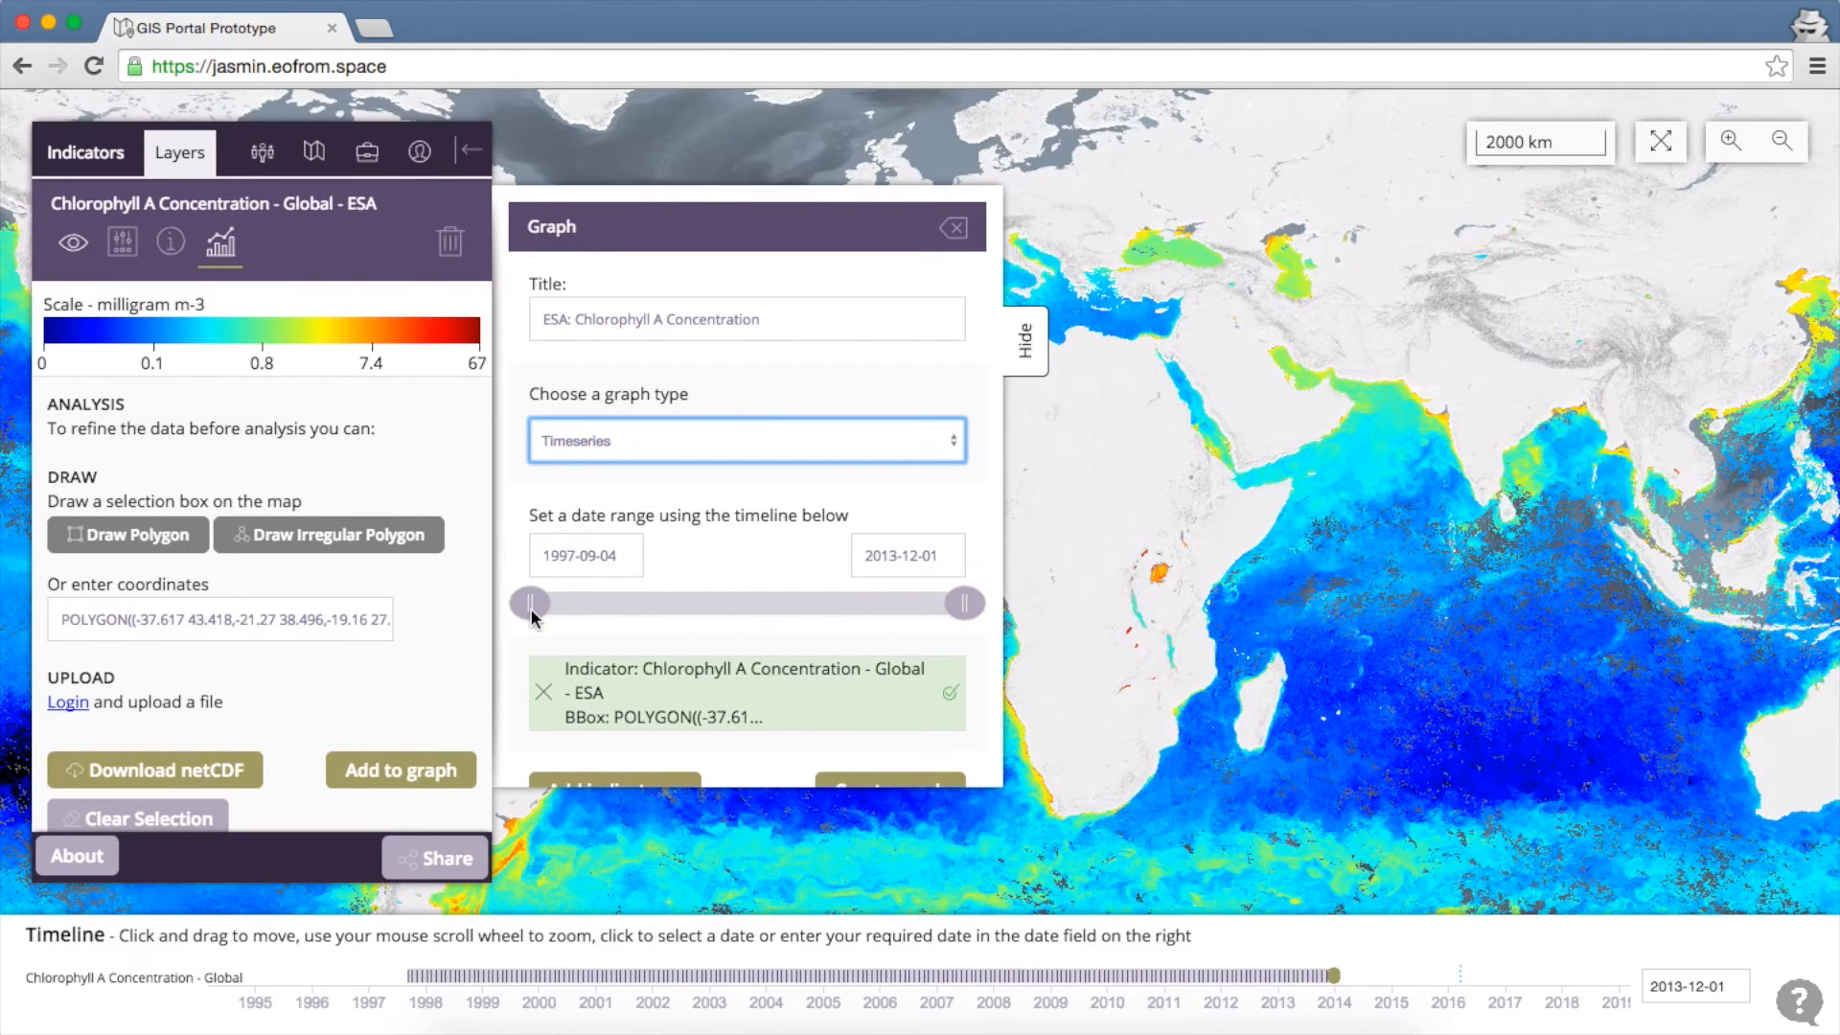
{"action": "left_click_drag", "start_coordinate": [532, 607], "coordinate": [734, 623]}
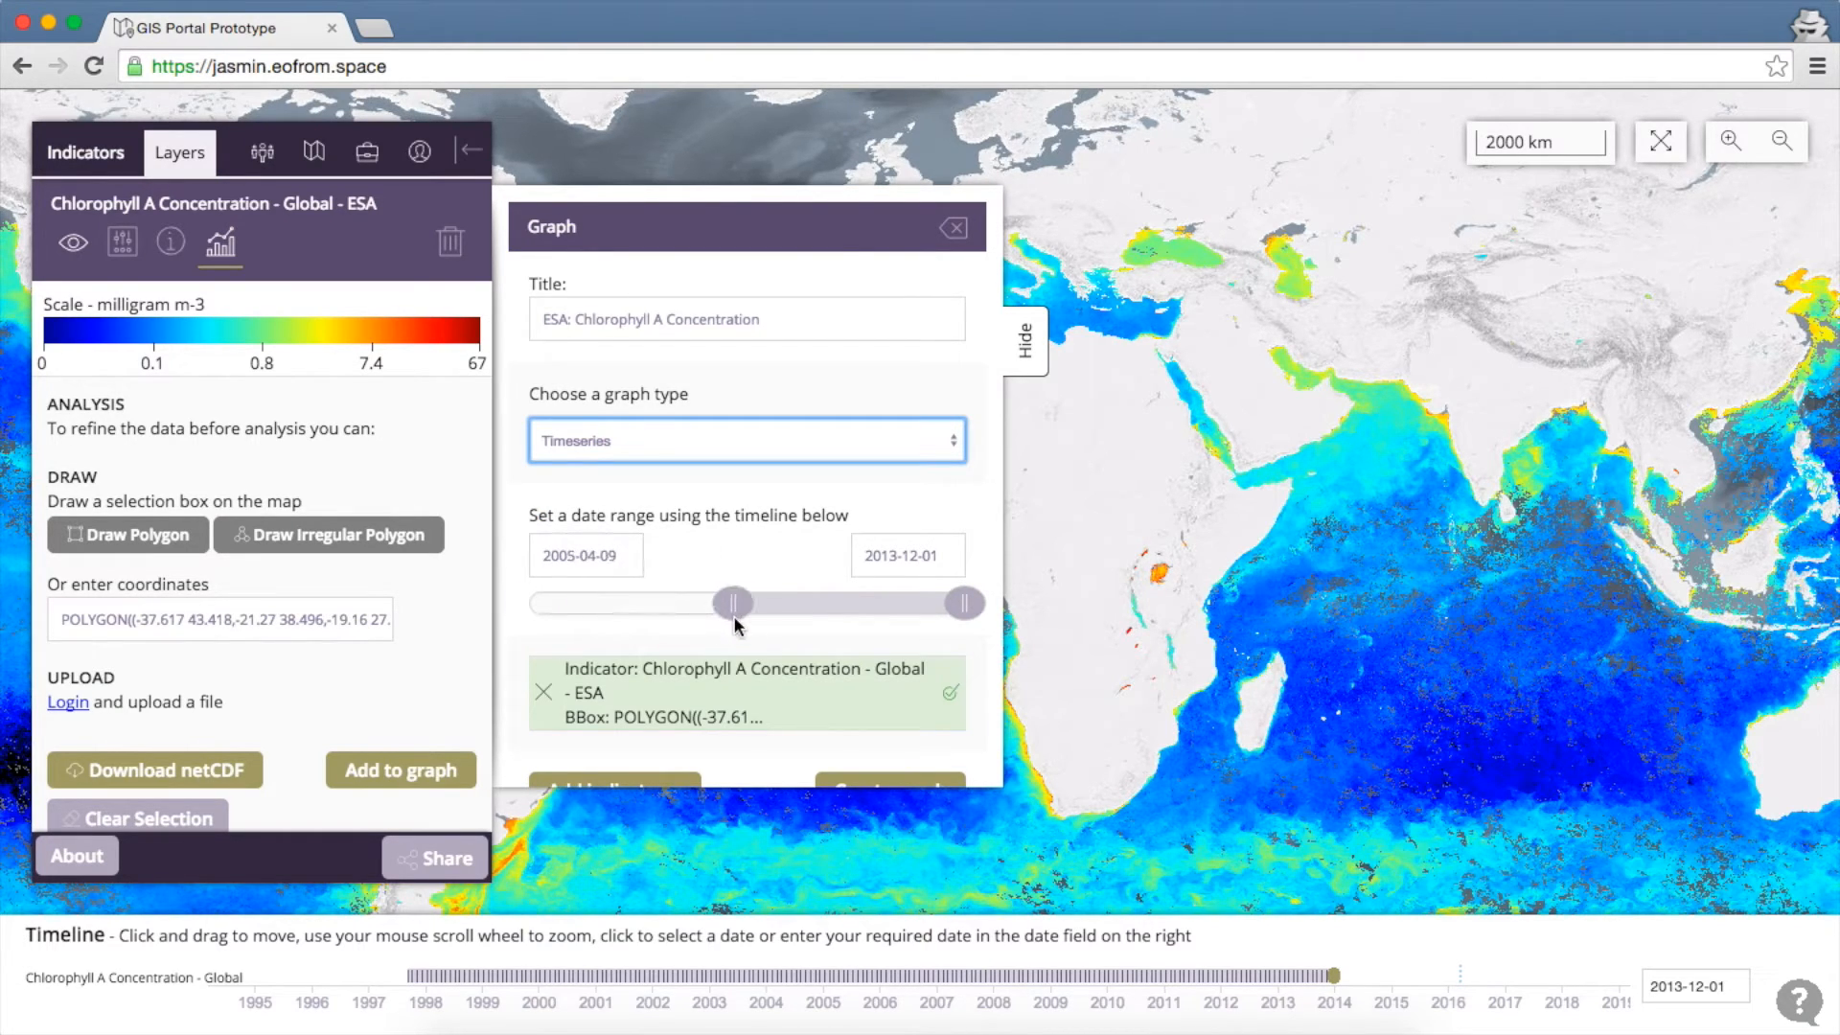
{"action": "left_click_drag", "start_coordinate": [961, 605], "coordinate": [812, 611]}
{"action": "scroll", "coordinate": [811, 610], "scroll_direction": "down", "scroll_amount": 1}
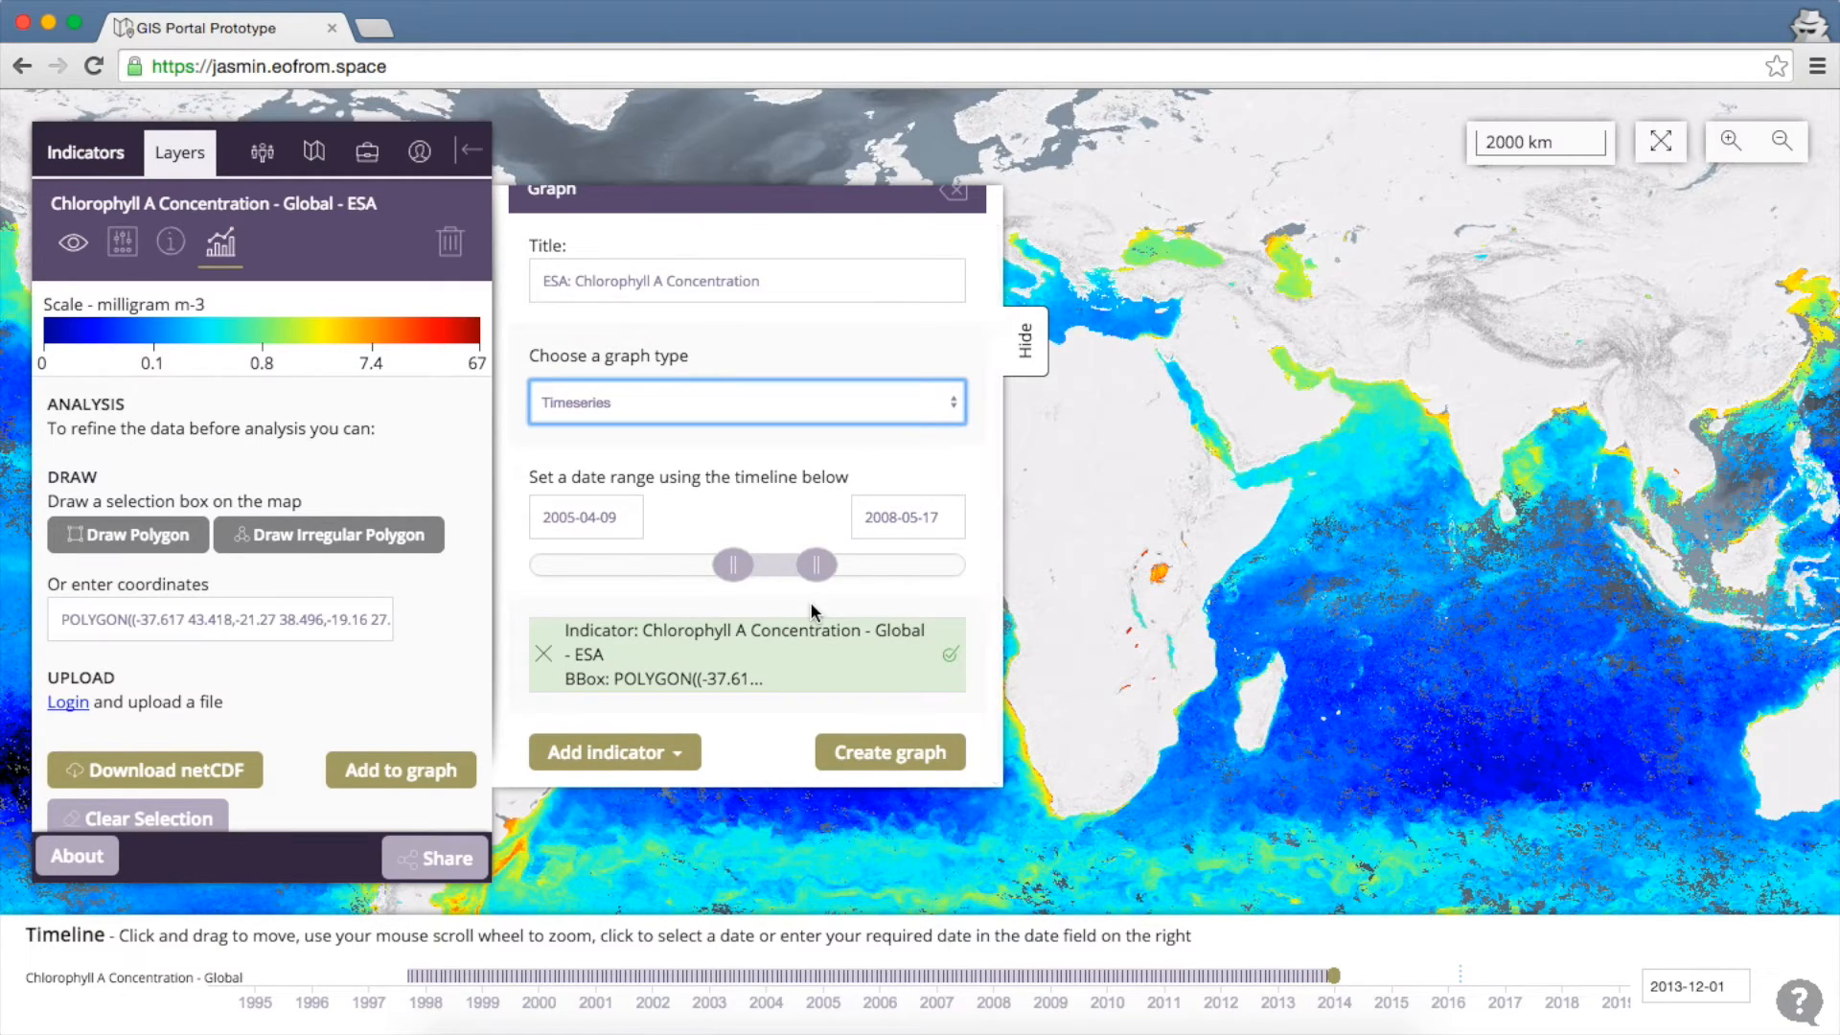
{"action": "left_click", "coordinate": [891, 754]}
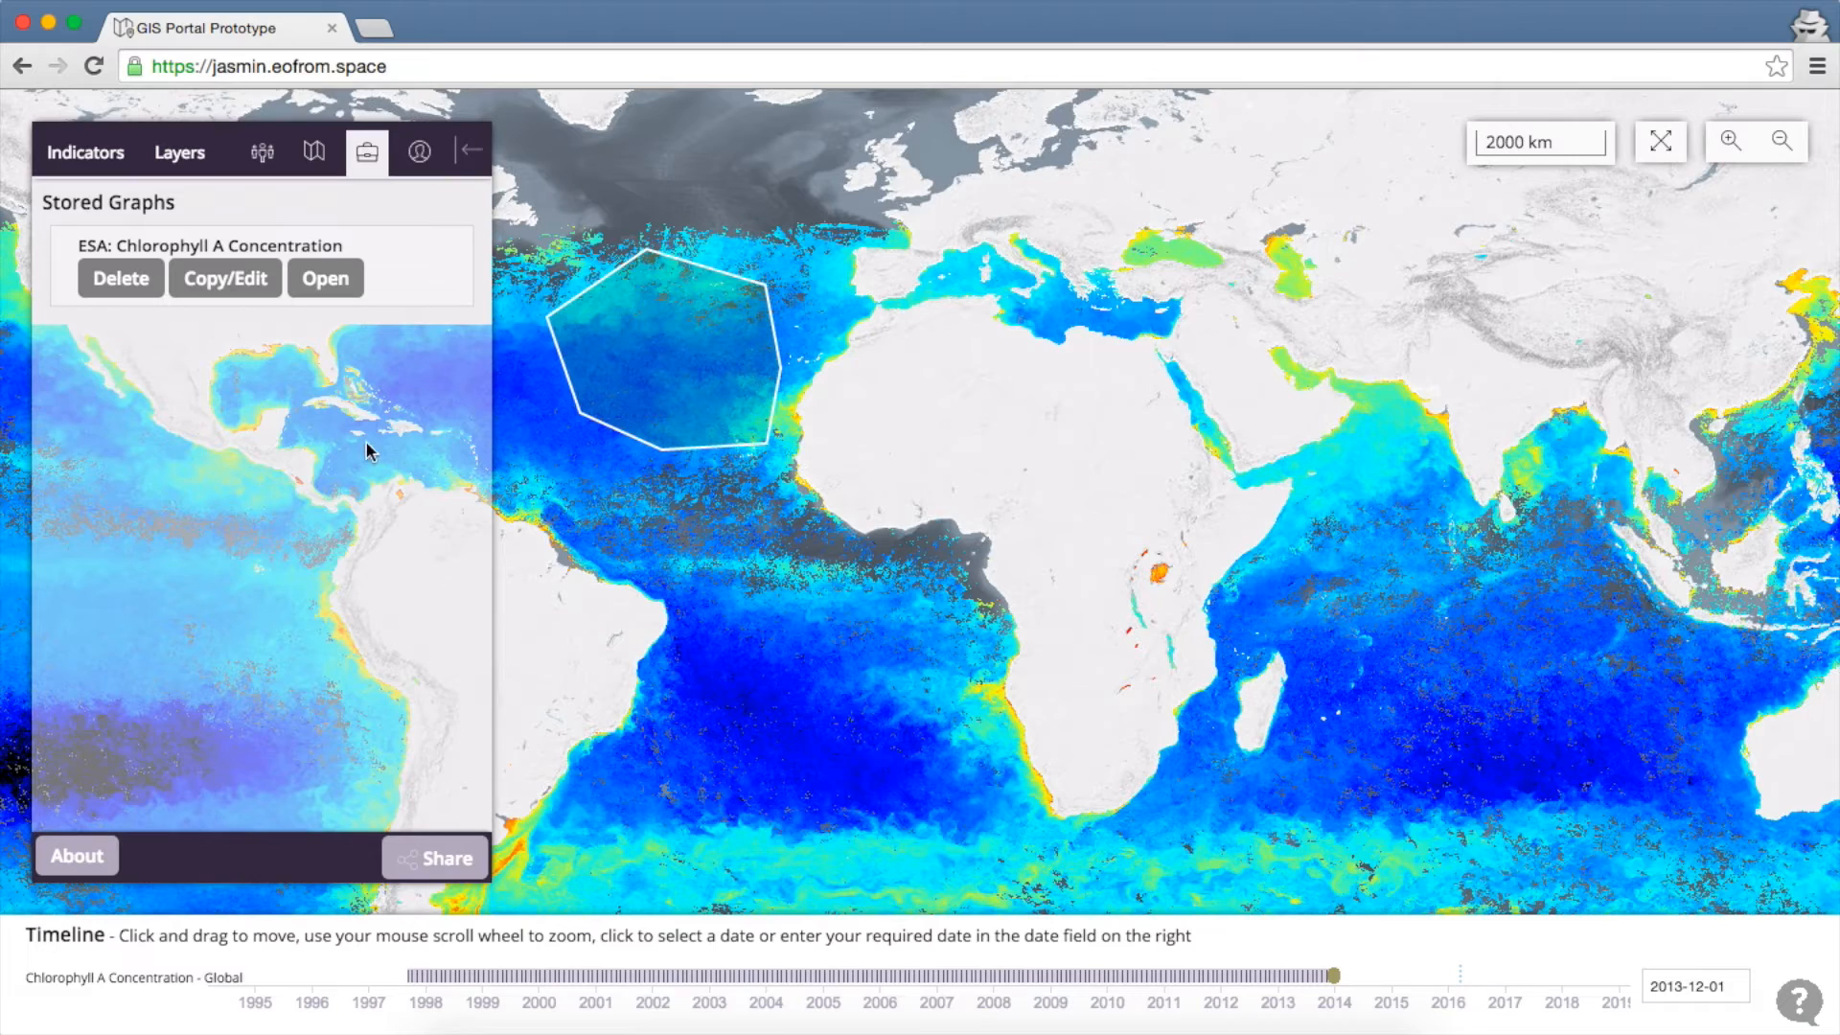
Open the stored ESA: Chlorophyll A Concentration timeseries graph
{"action": "left_click", "coordinate": [322, 279]}
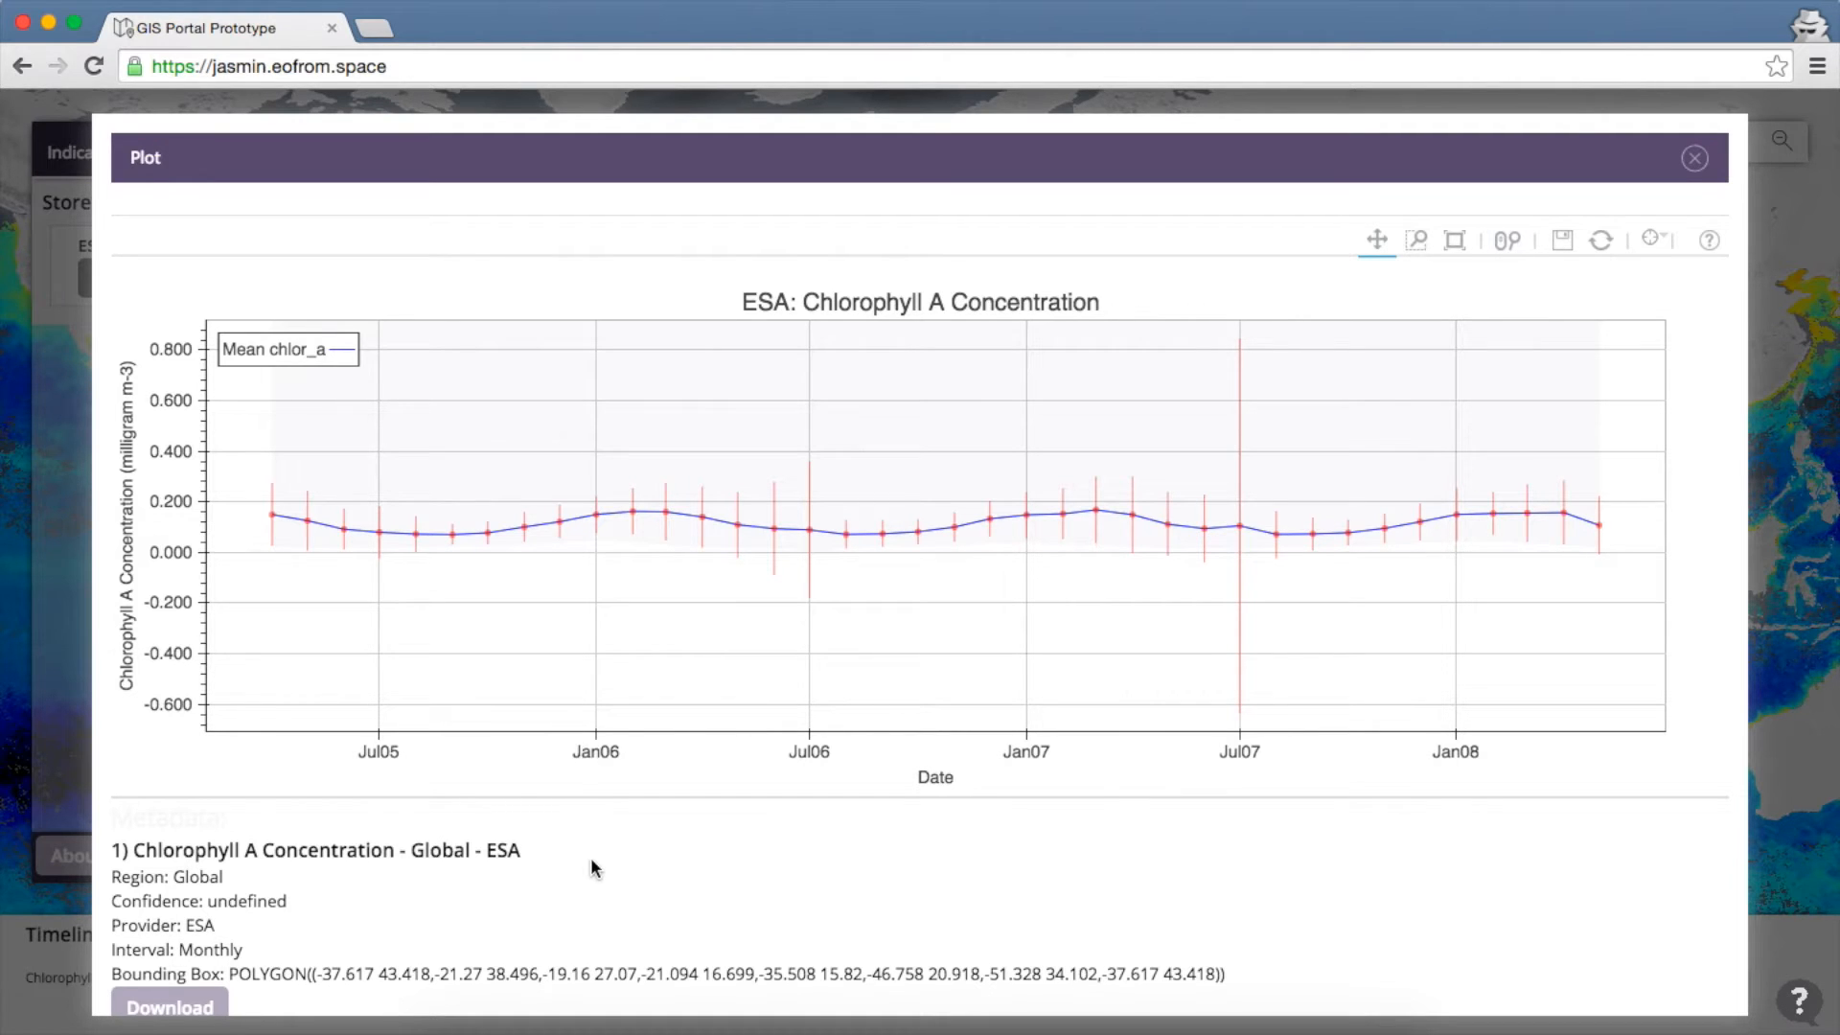
Zoom into the chlorophyll chart with Wheel Zoom and pan to recentre the data line
{"action": "scroll", "coordinate": [591, 860], "scroll_direction": "down", "scroll_amount": 1}
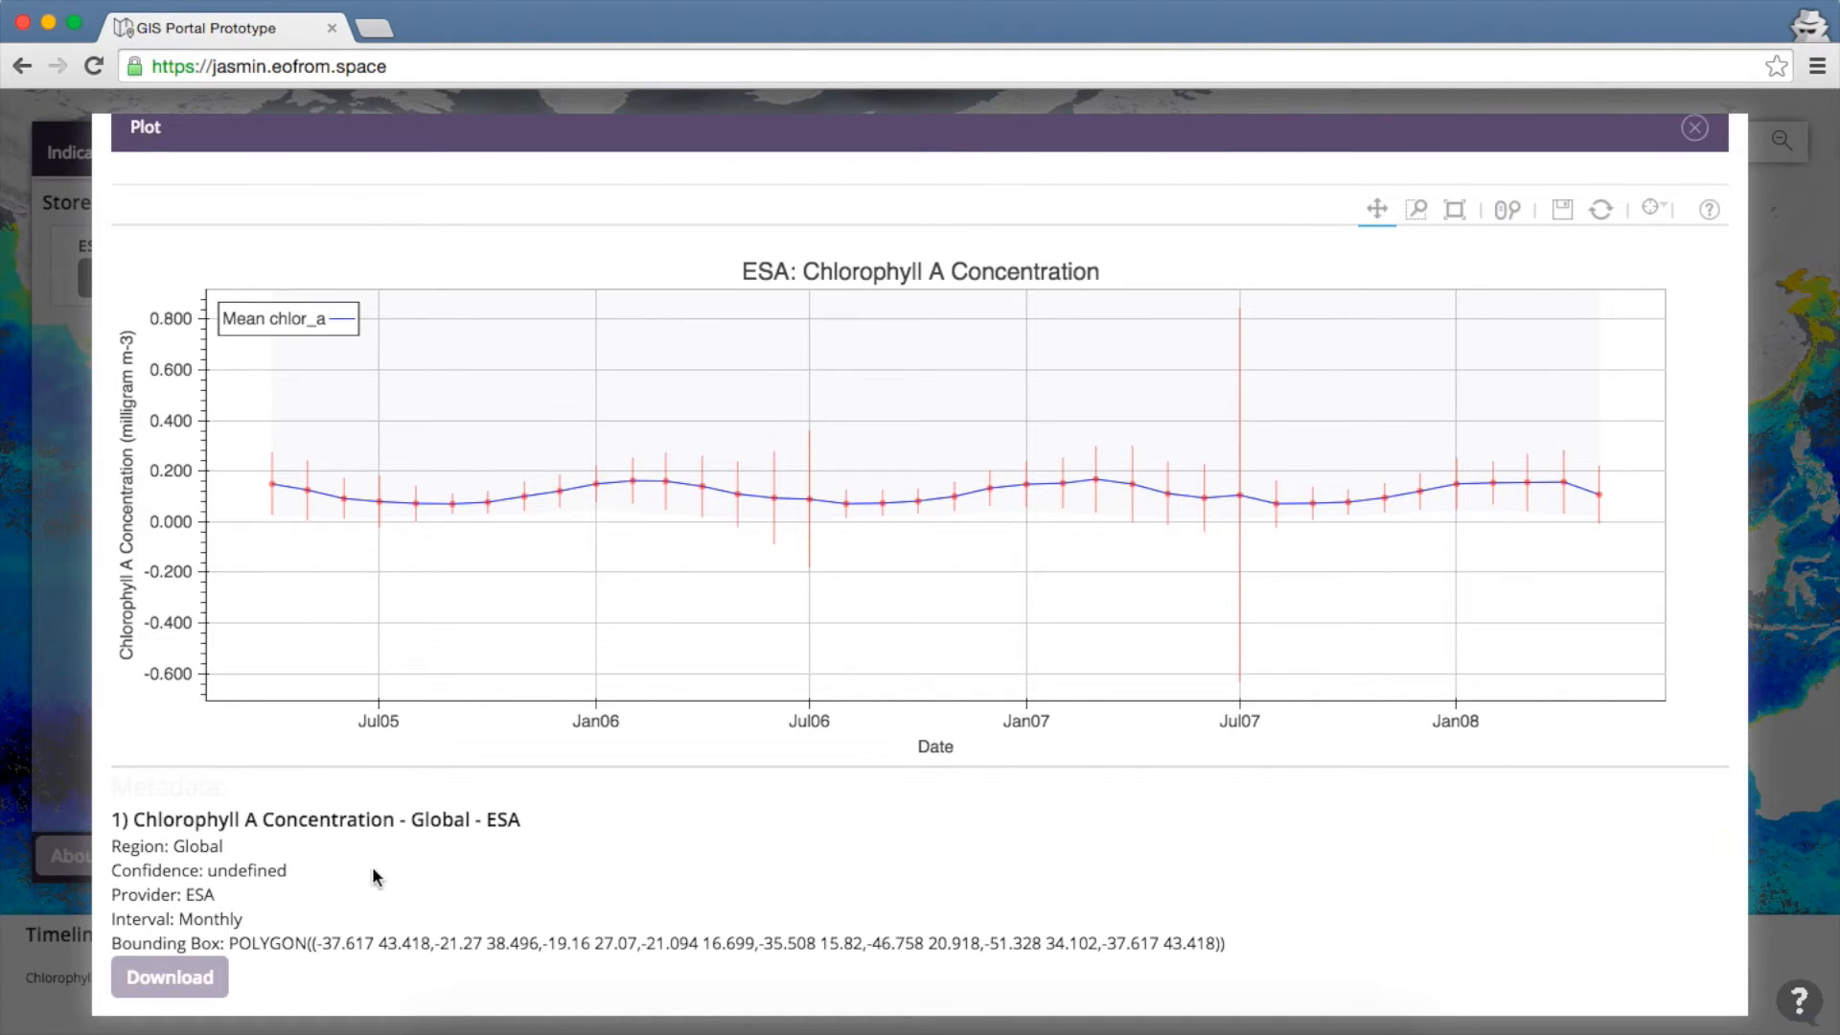
{"action": "scroll", "coordinate": [561, 844], "scroll_direction": "up", "scroll_amount": 1}
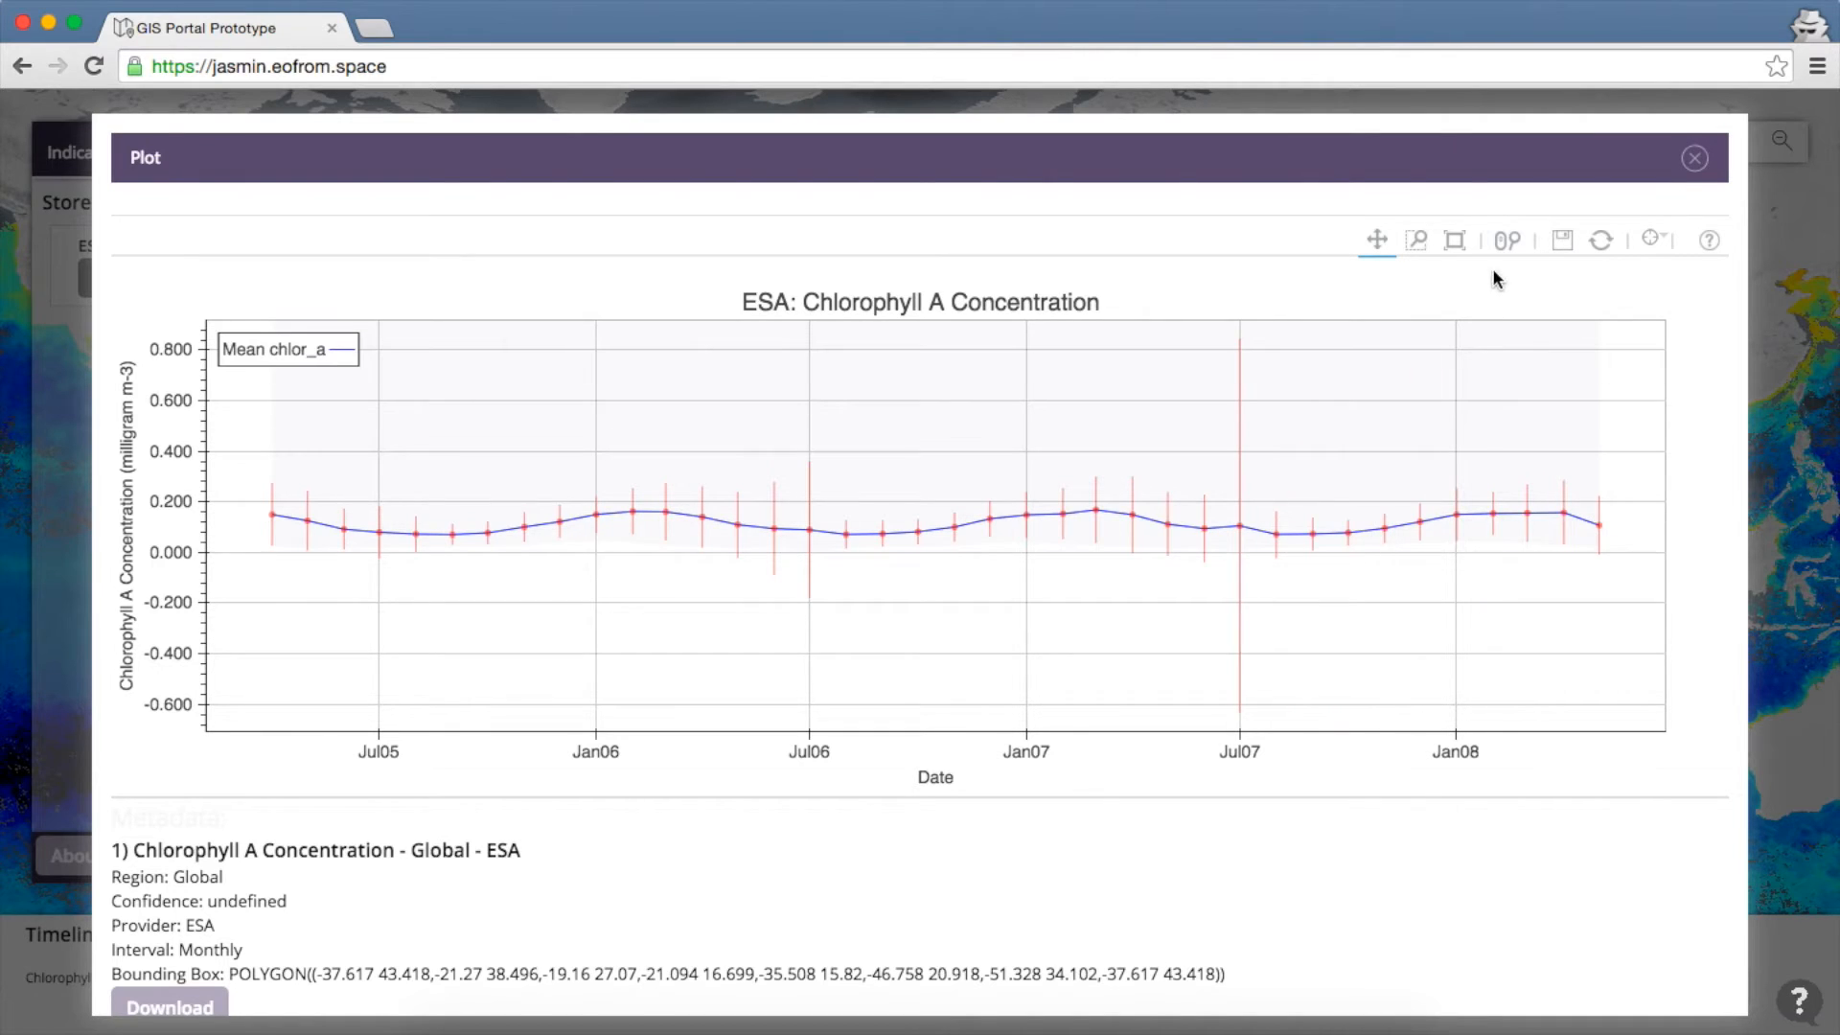
{"action": "left_click", "coordinate": [1507, 242]}
{"action": "scroll", "coordinate": [1239, 522], "scroll_direction": "up", "scroll_amount": 5}
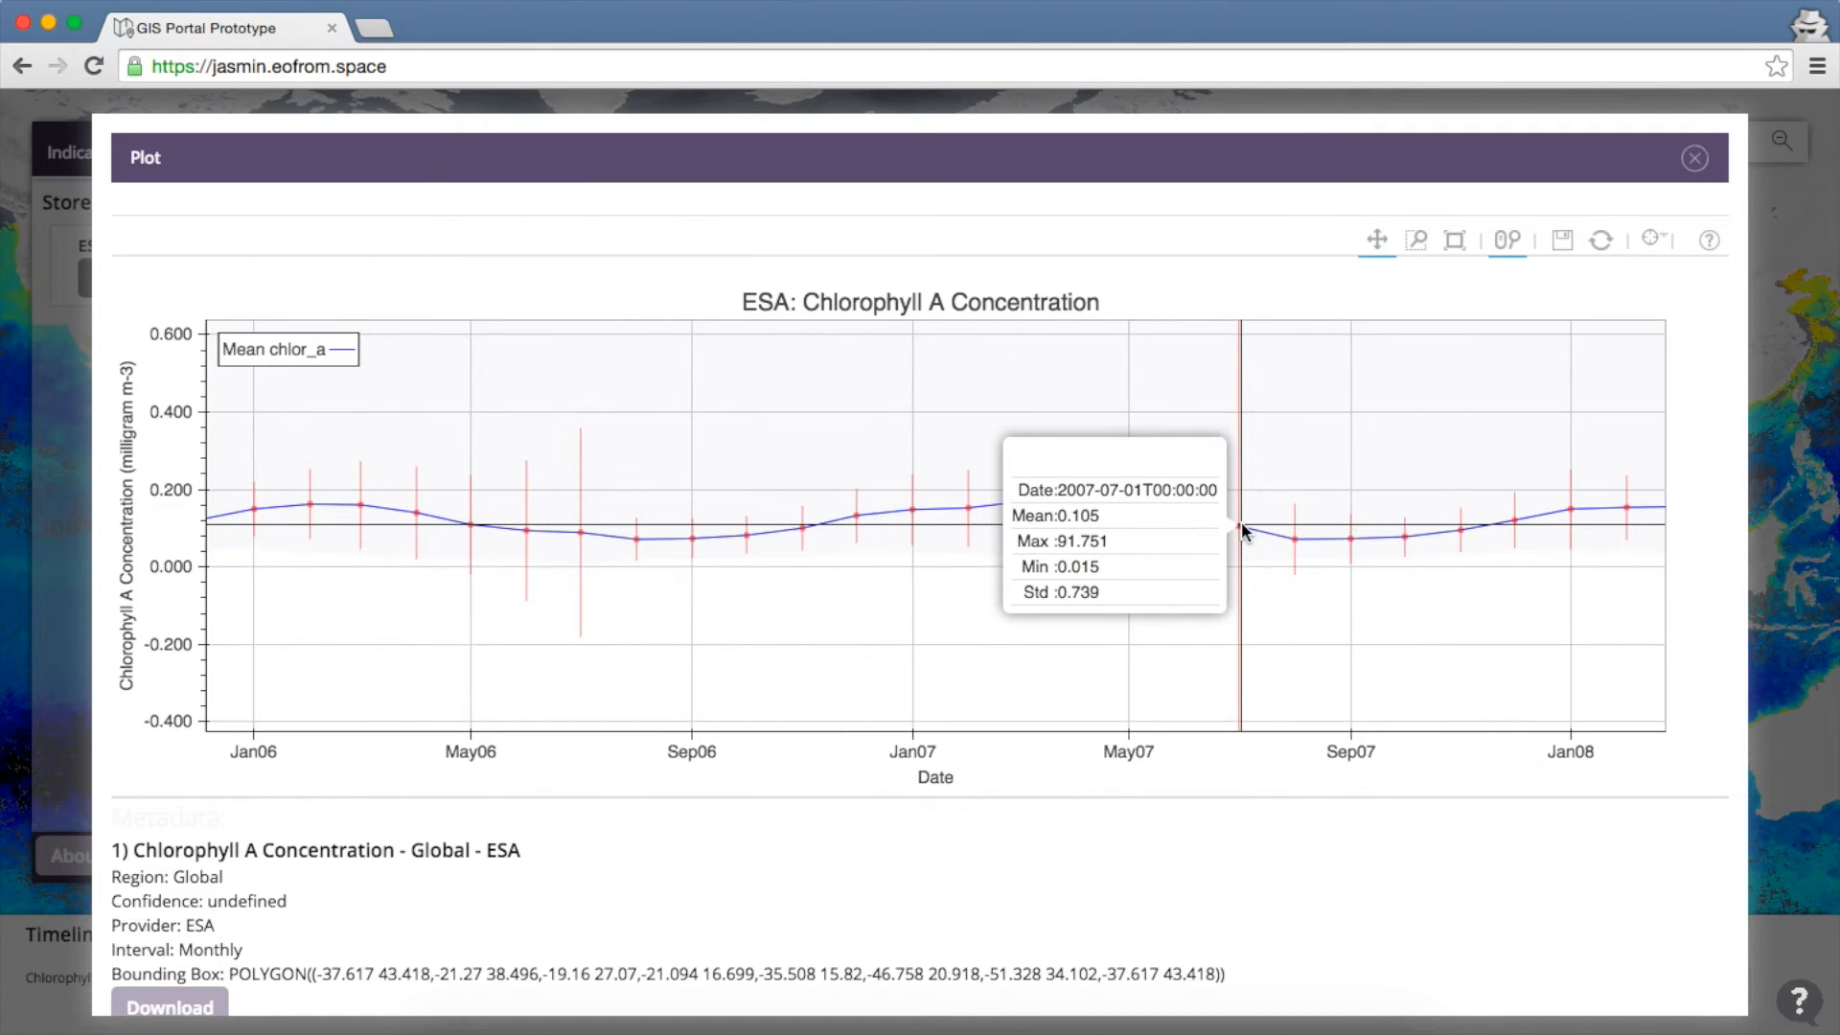
{"action": "scroll", "coordinate": [1240, 521], "scroll_direction": "up", "scroll_amount": 2}
{"action": "mouse_move", "coordinate": [980, 497]}
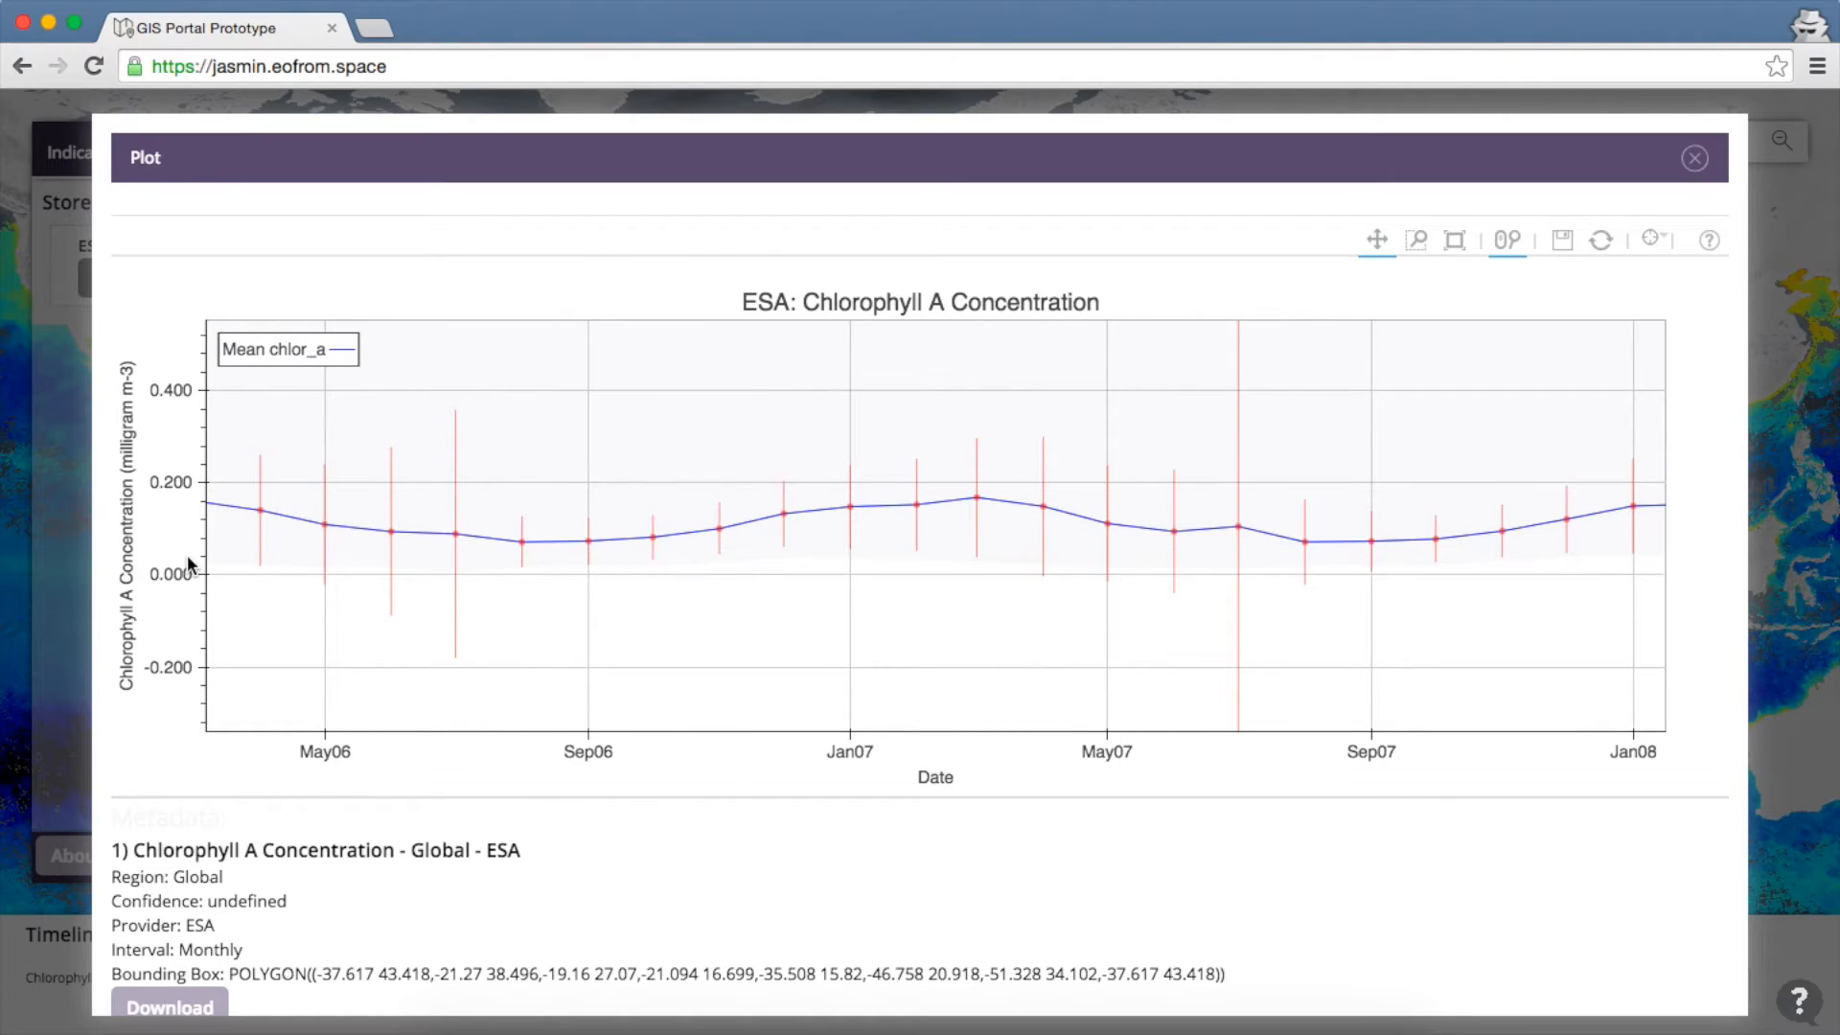
{"action": "scroll", "coordinate": [188, 558], "scroll_direction": "up", "scroll_amount": 4}
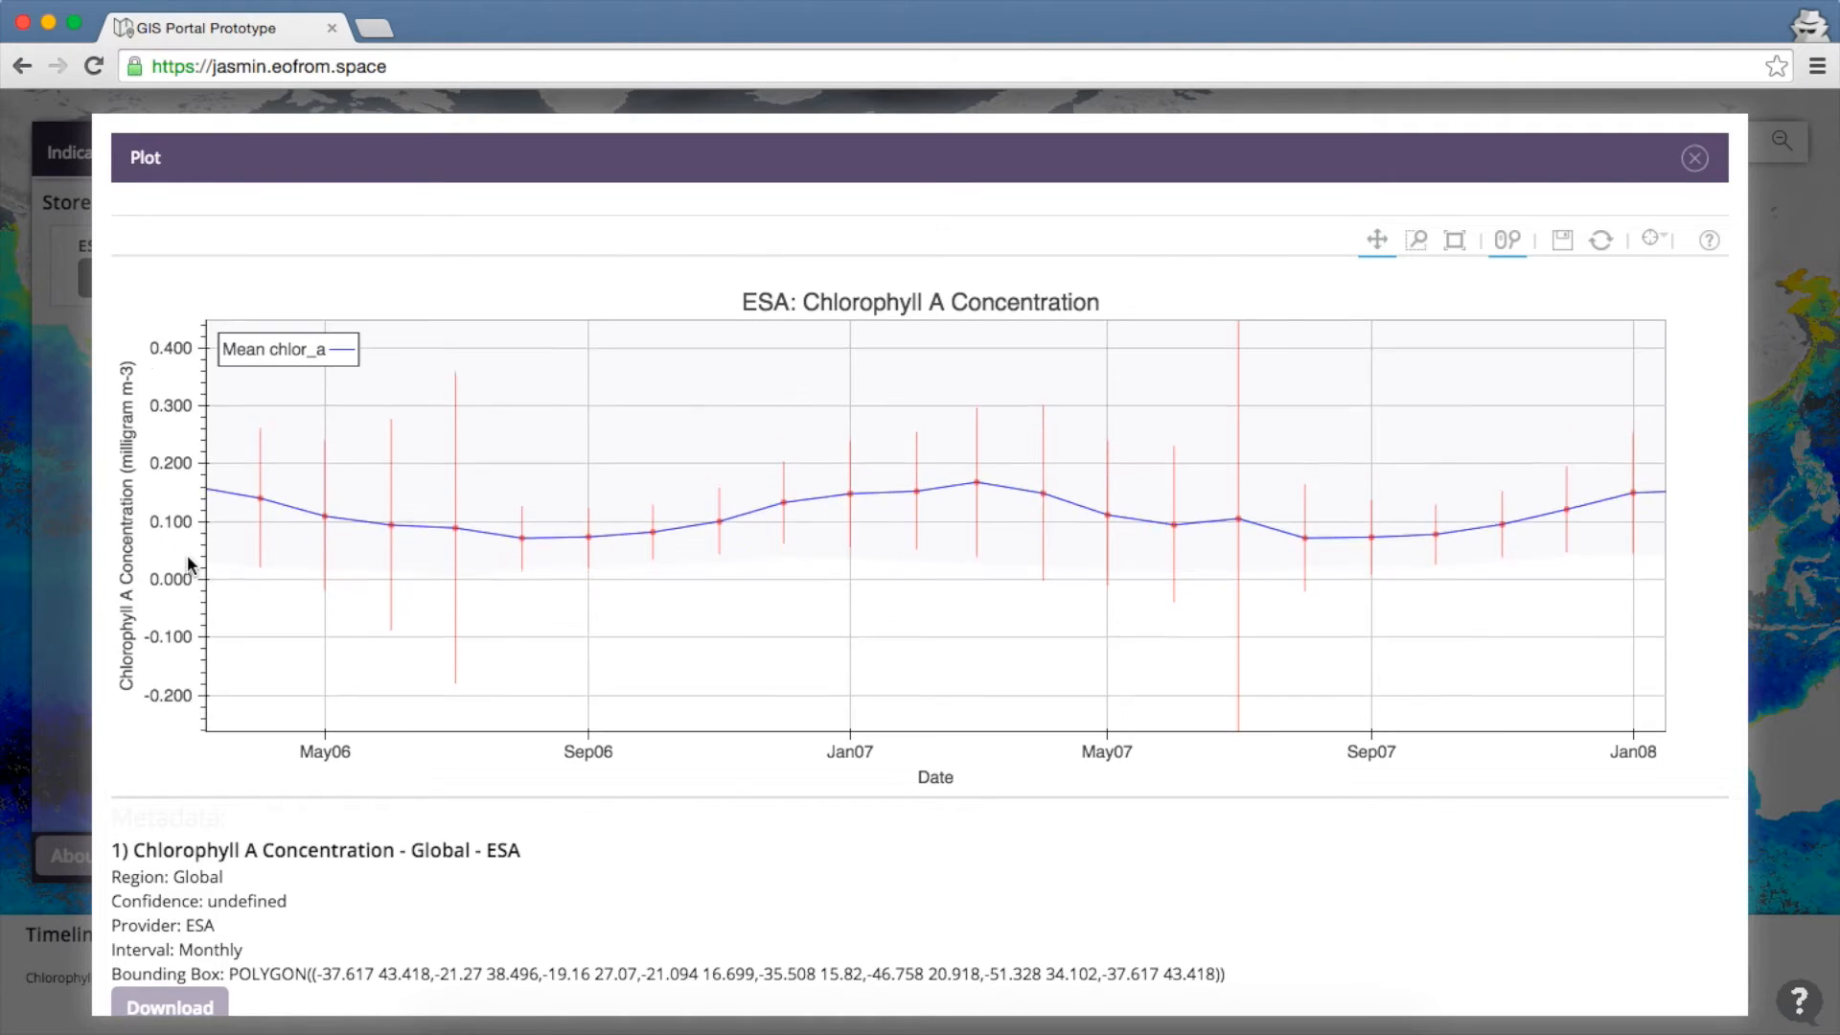
{"action": "scroll", "coordinate": [187, 553], "scroll_direction": "up", "scroll_amount": 2}
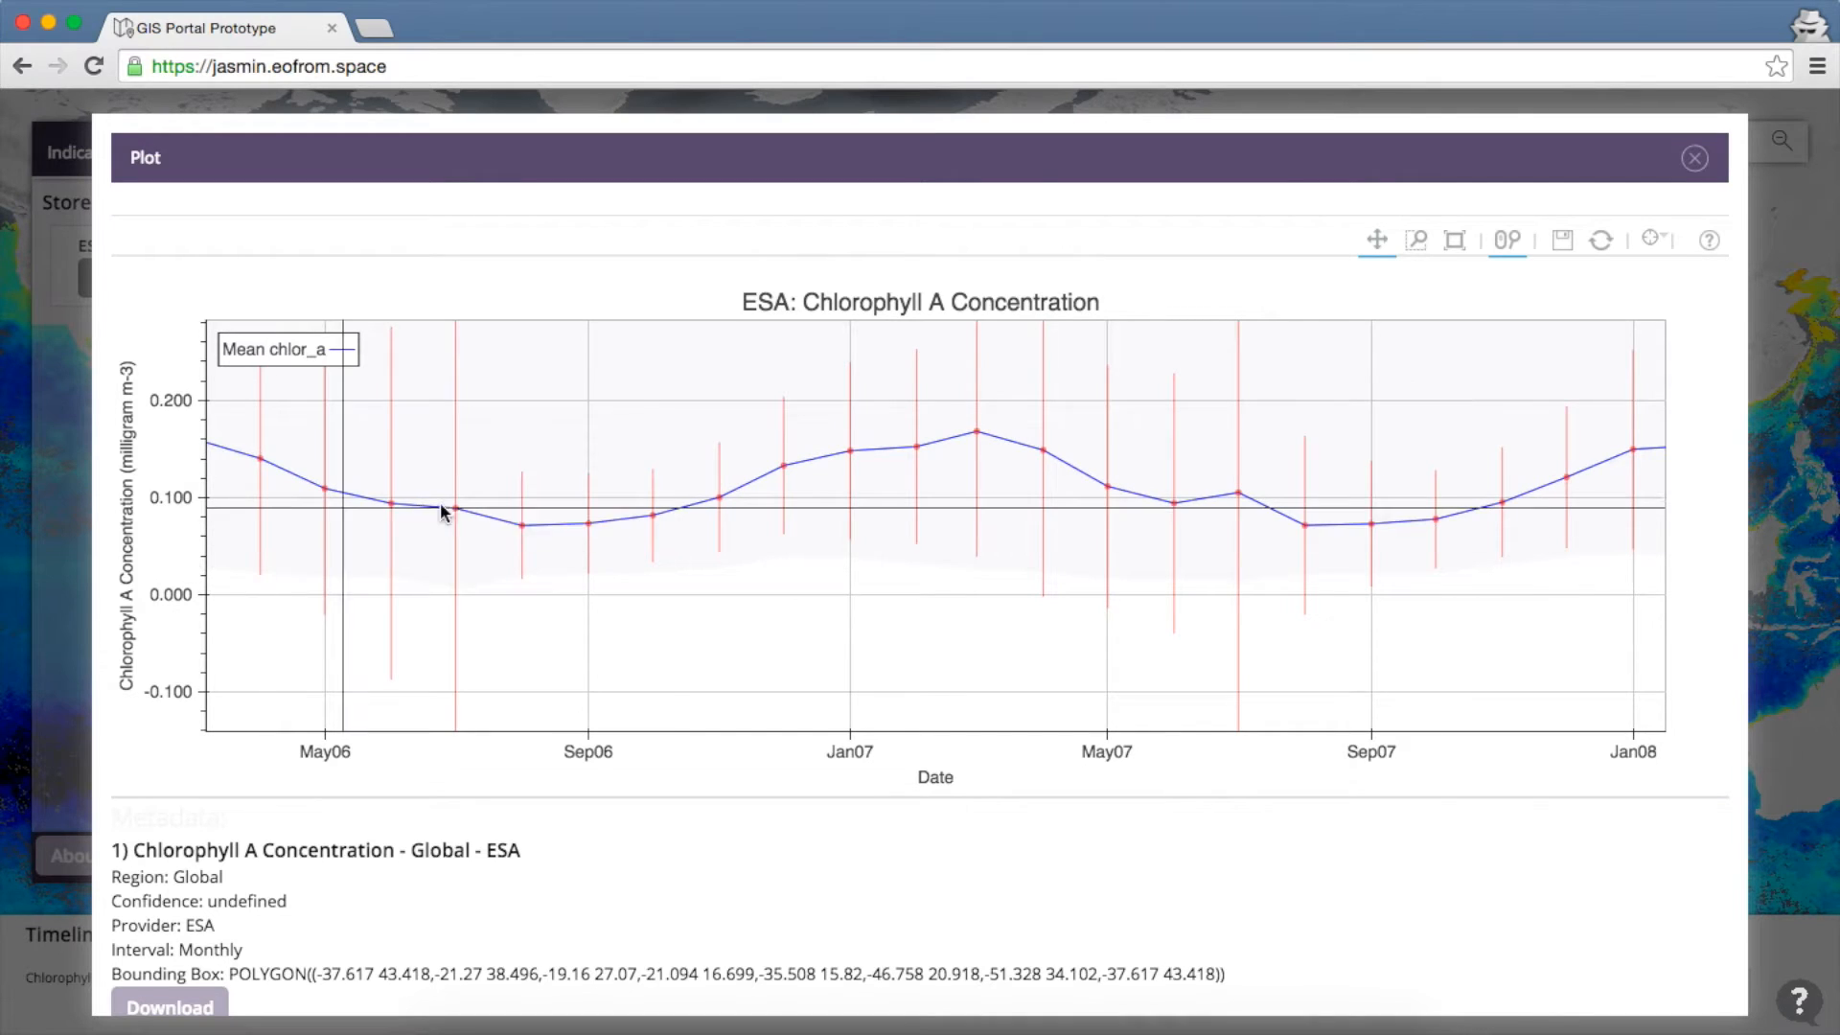
{"action": "left_click_drag", "start_coordinate": [456, 502], "coordinate": [501, 610]}
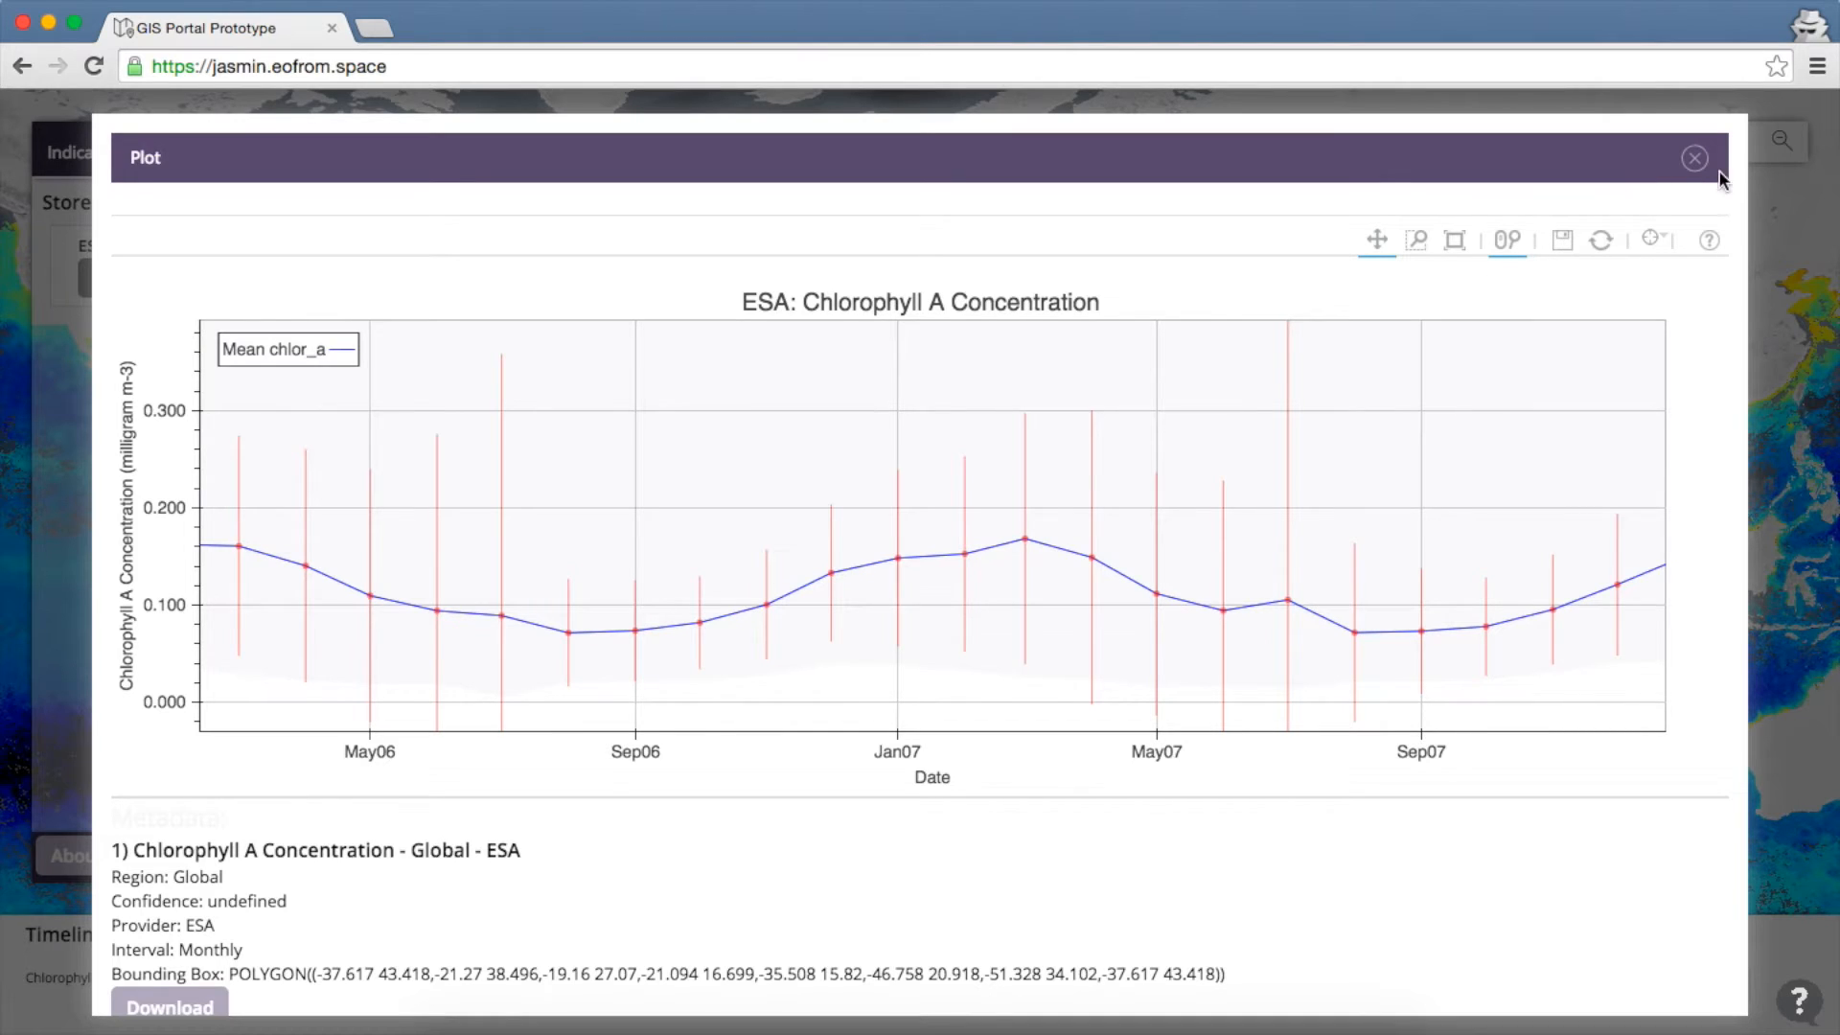
Preview the chart as an image, then close the preview and the plot window
{"action": "left_click", "coordinate": [1564, 245]}
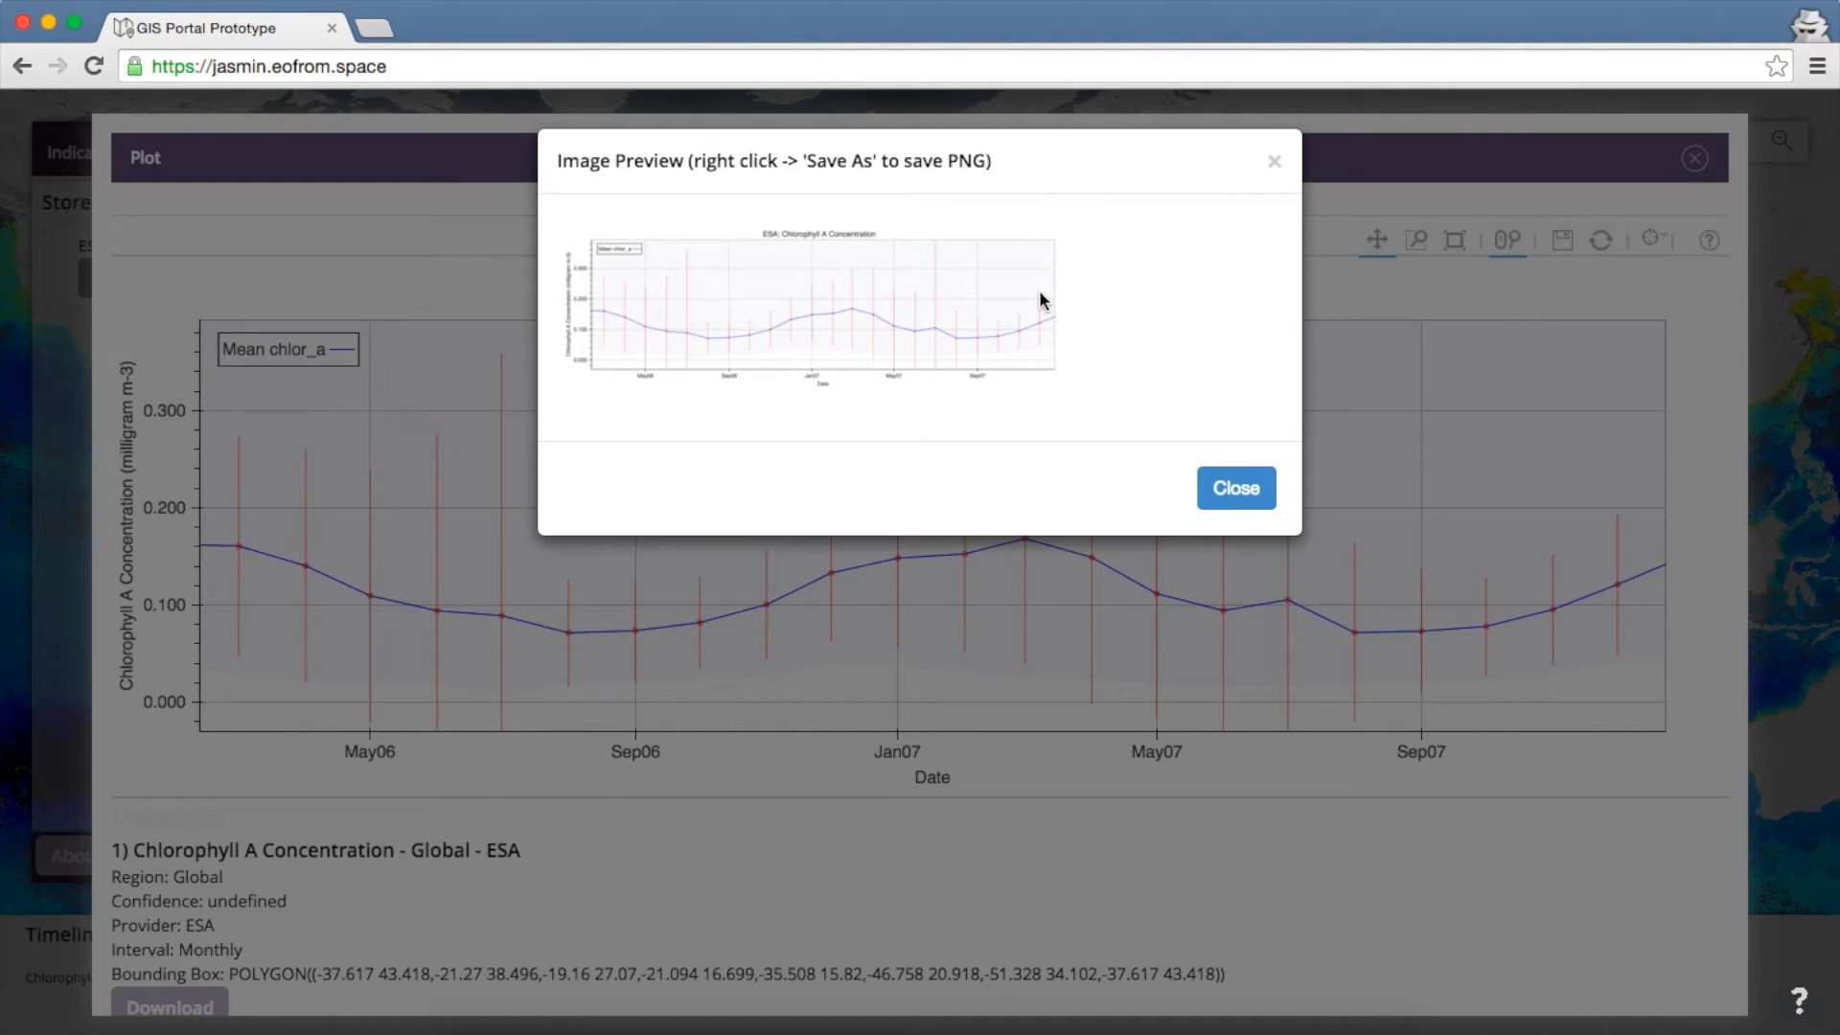
{"action": "left_click", "coordinate": [1273, 162]}
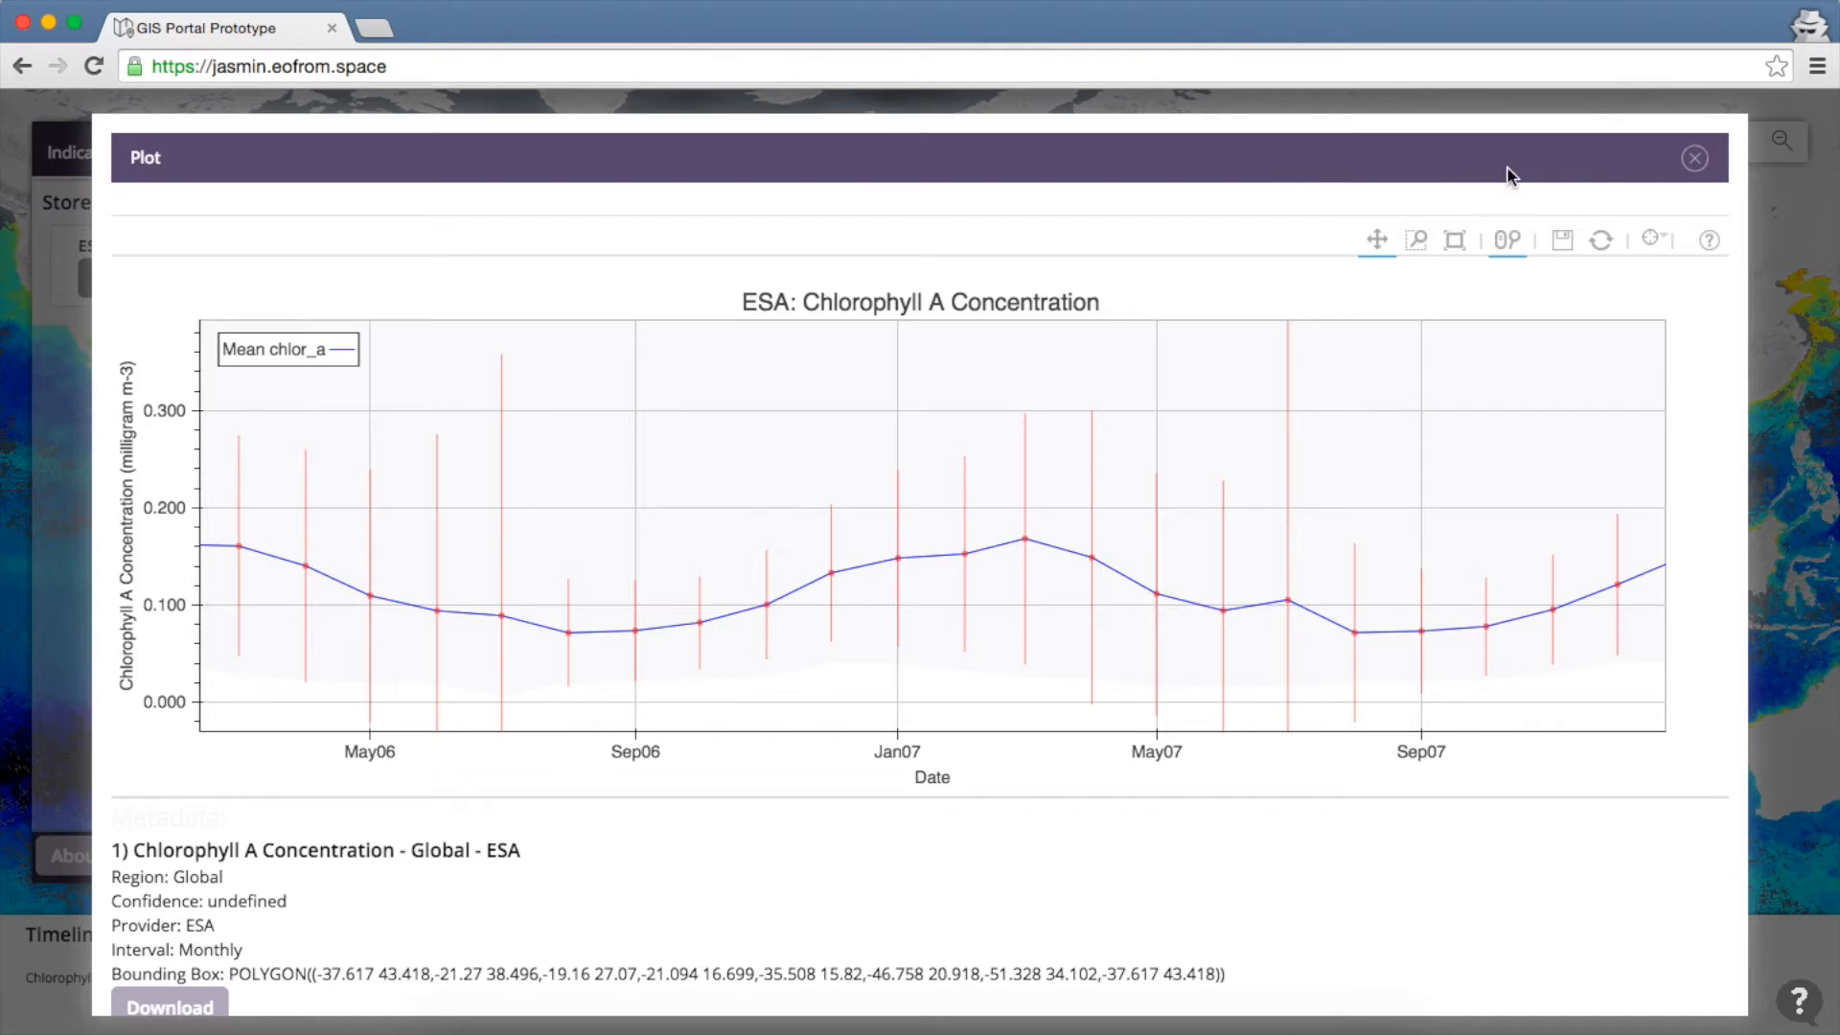
{"action": "left_click", "coordinate": [1694, 158]}
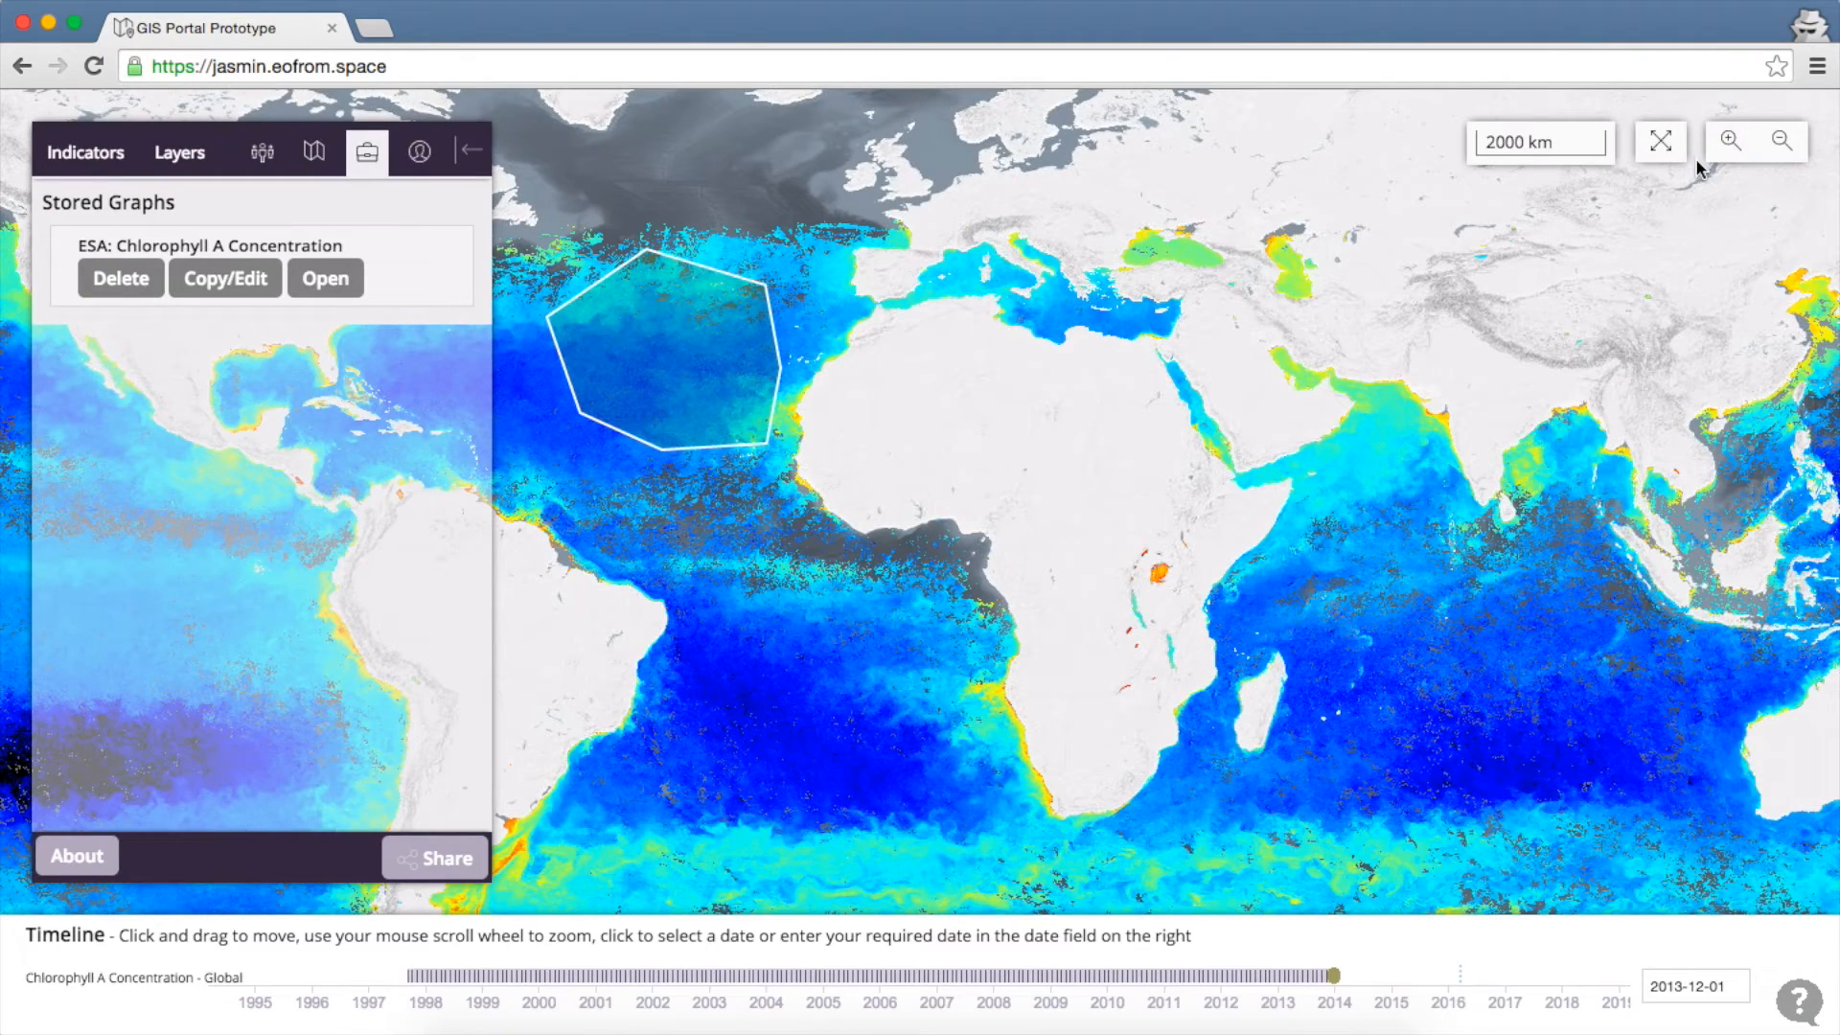
Create a Hovmoller Lat graph of the polygon from 2007-12-29 to 2011-02-05
{"action": "left_click", "coordinate": [177, 163]}
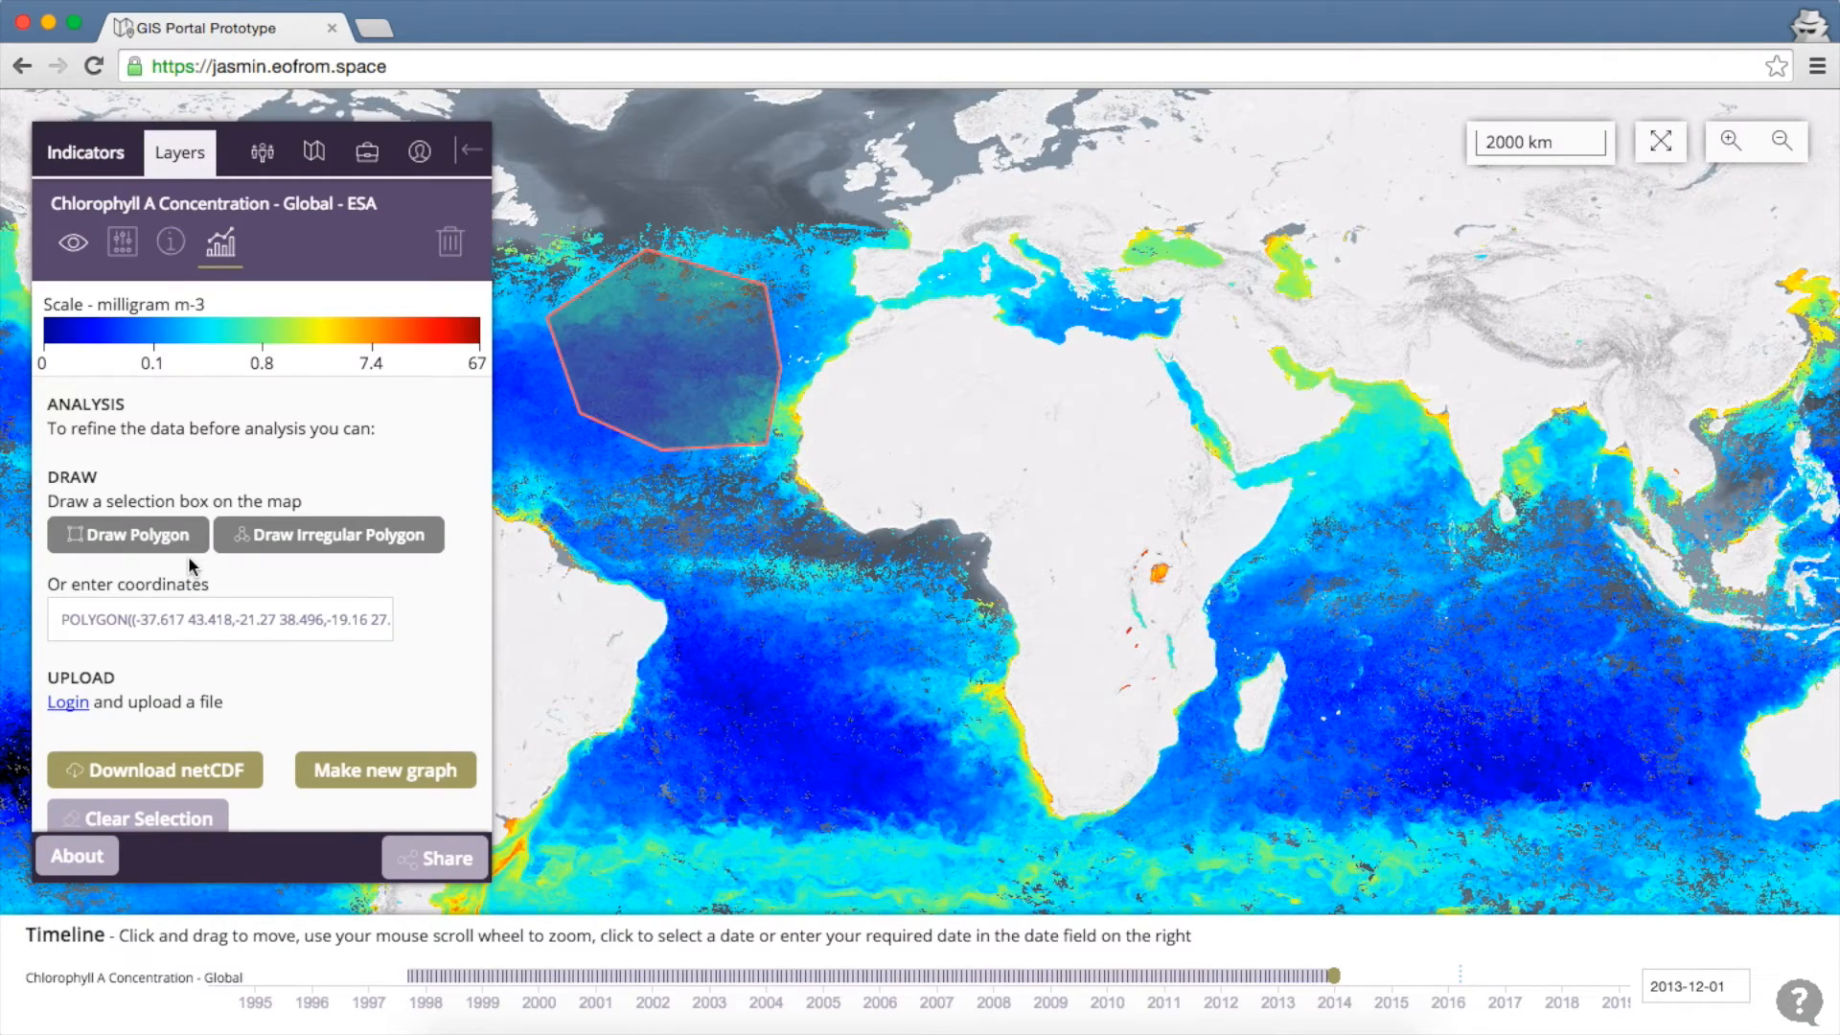
{"action": "left_click", "coordinate": [394, 772]}
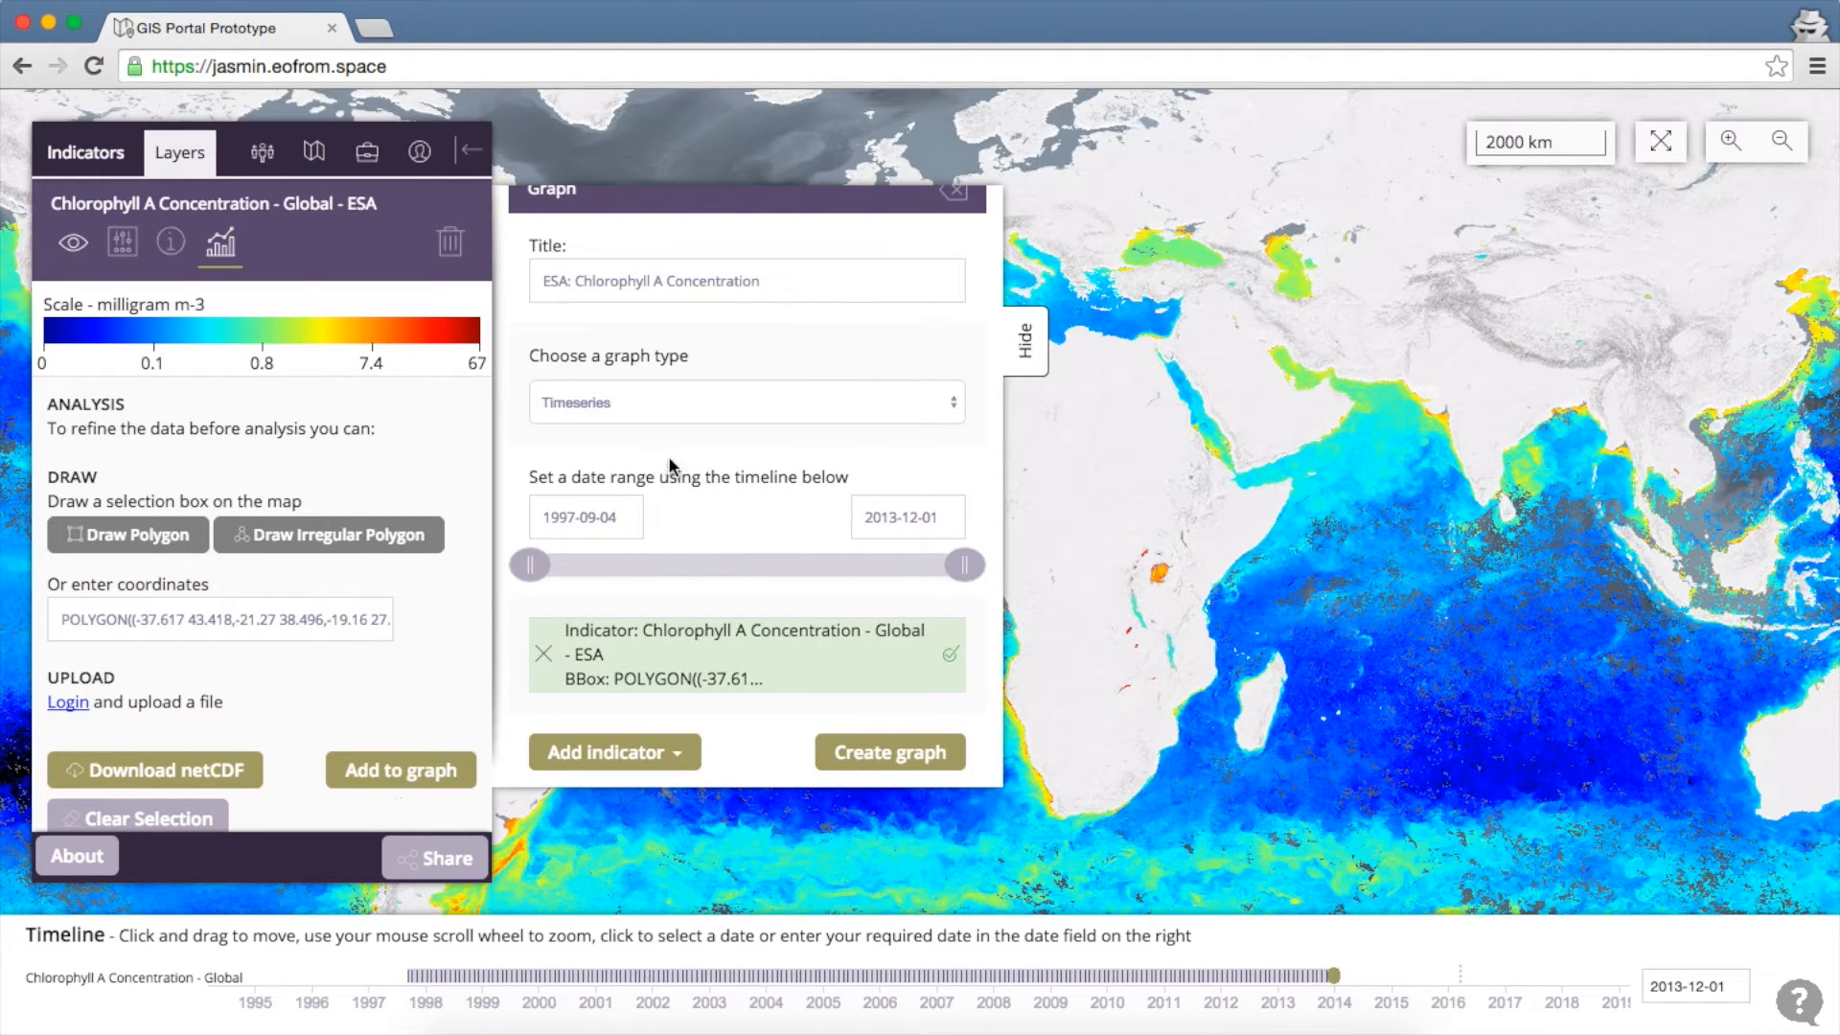
{"action": "left_click", "coordinate": [744, 405]}
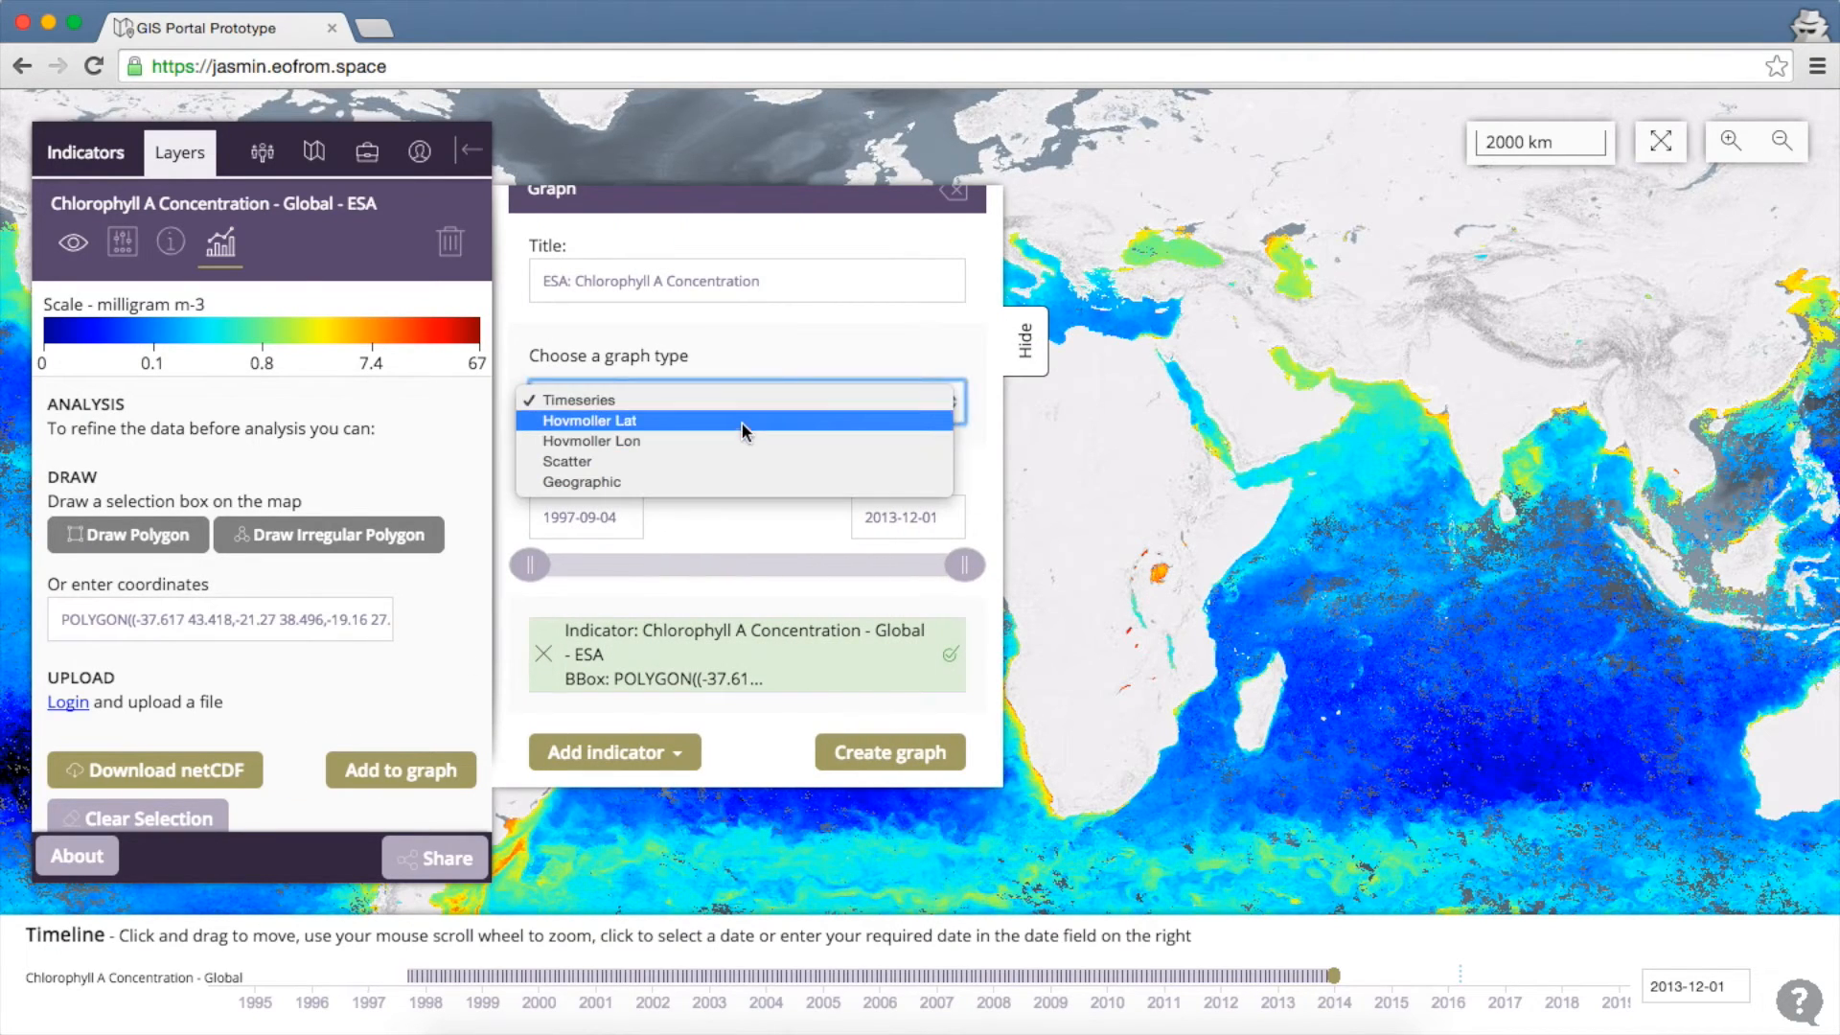
{"action": "left_click", "coordinate": [743, 421]}
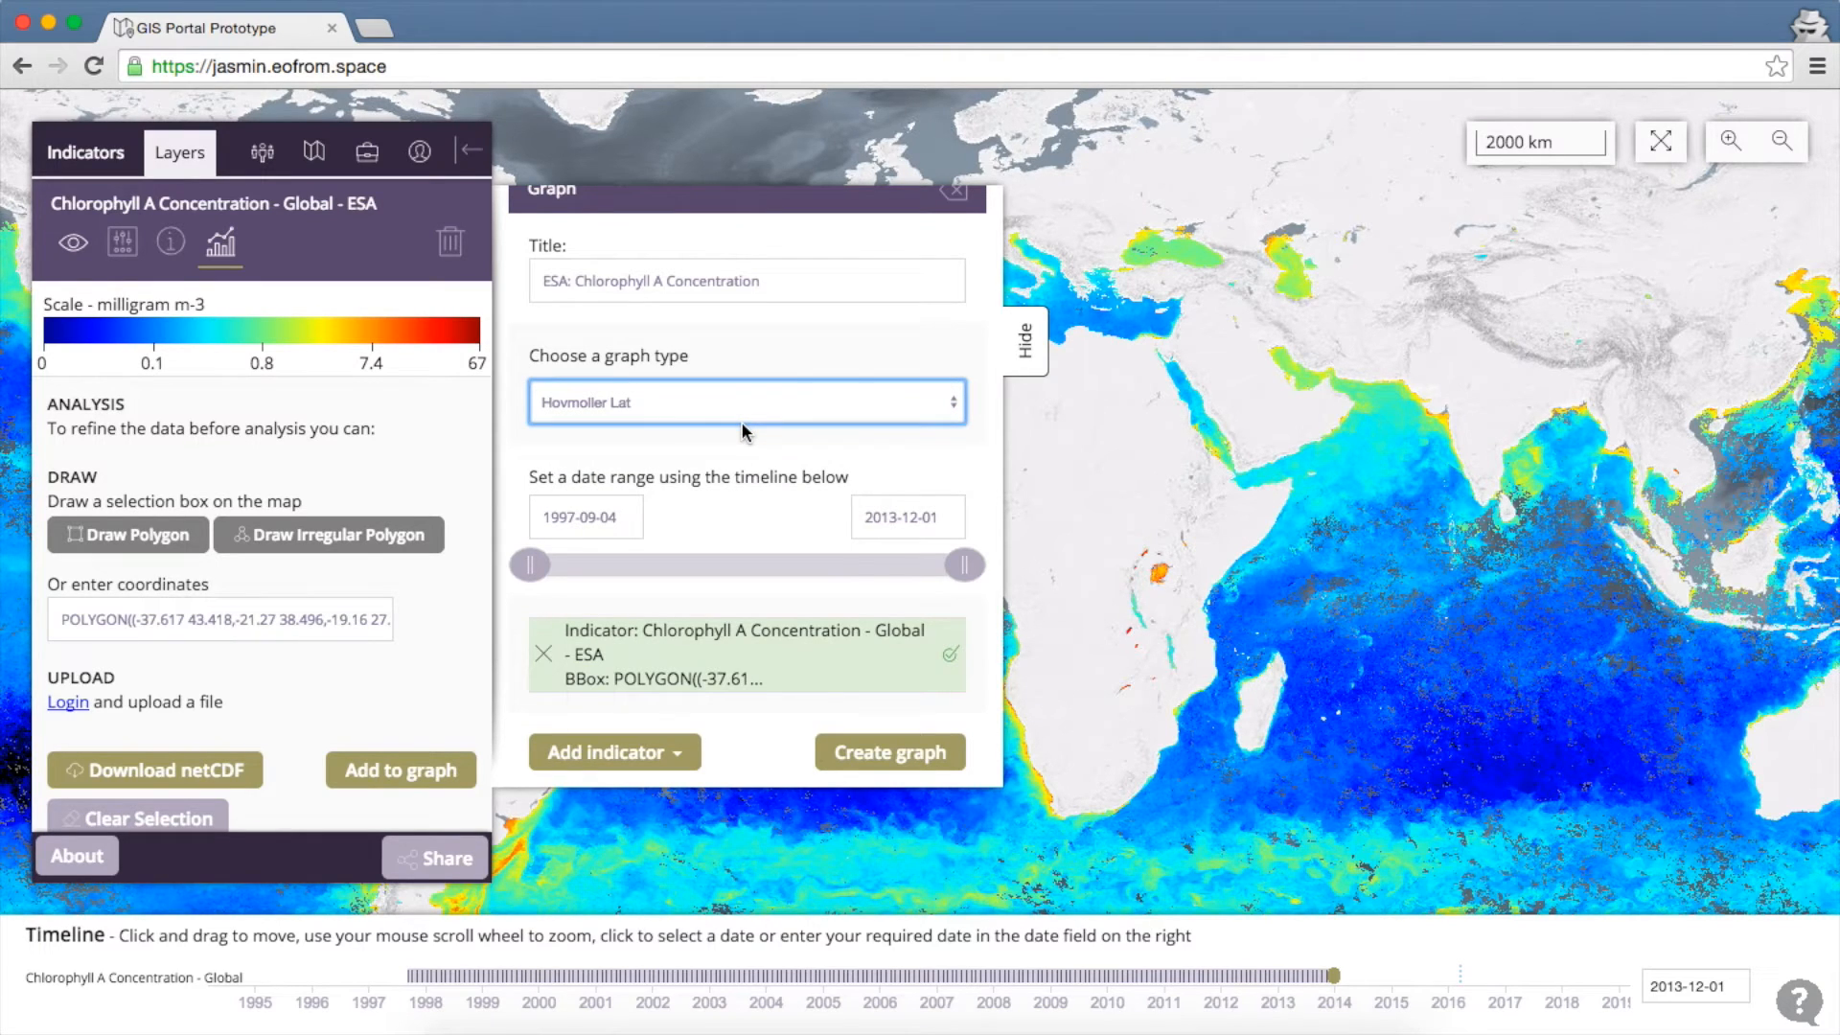
{"action": "left_click_drag", "start_coordinate": [530, 564], "coordinate": [800, 586]}
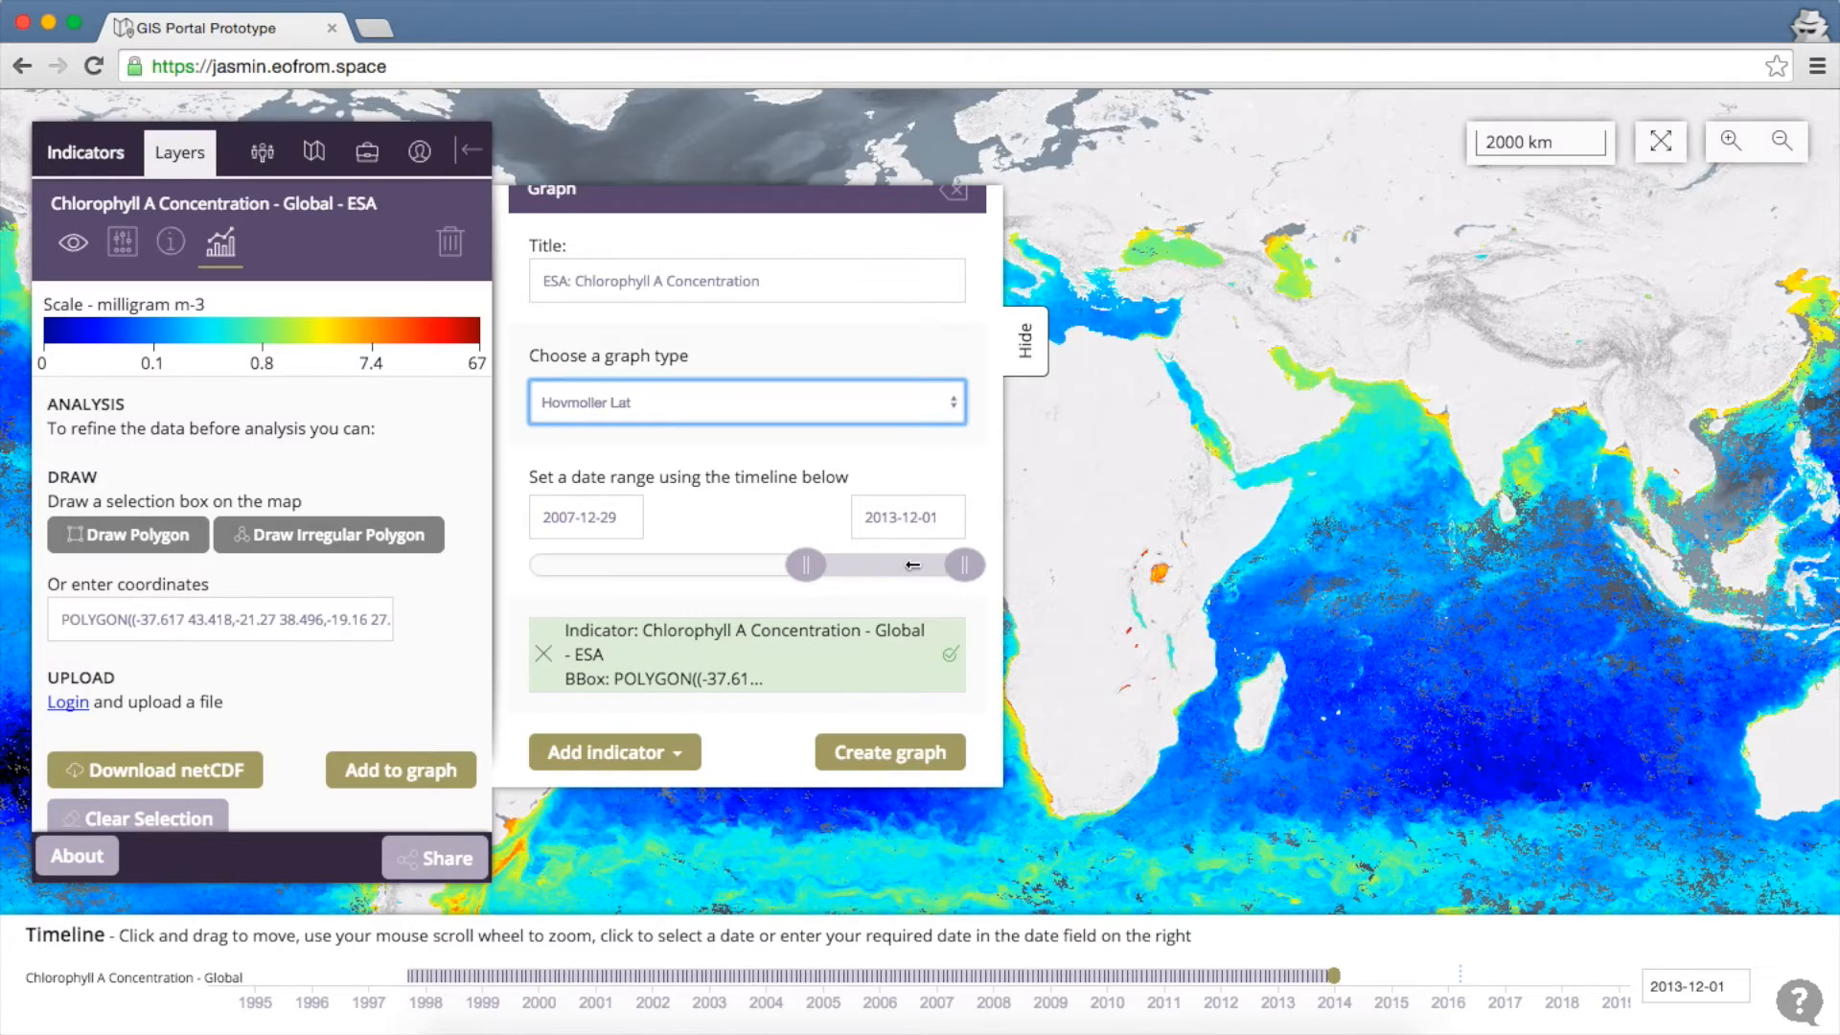
{"action": "left_click_drag", "start_coordinate": [962, 567], "coordinate": [889, 567]}
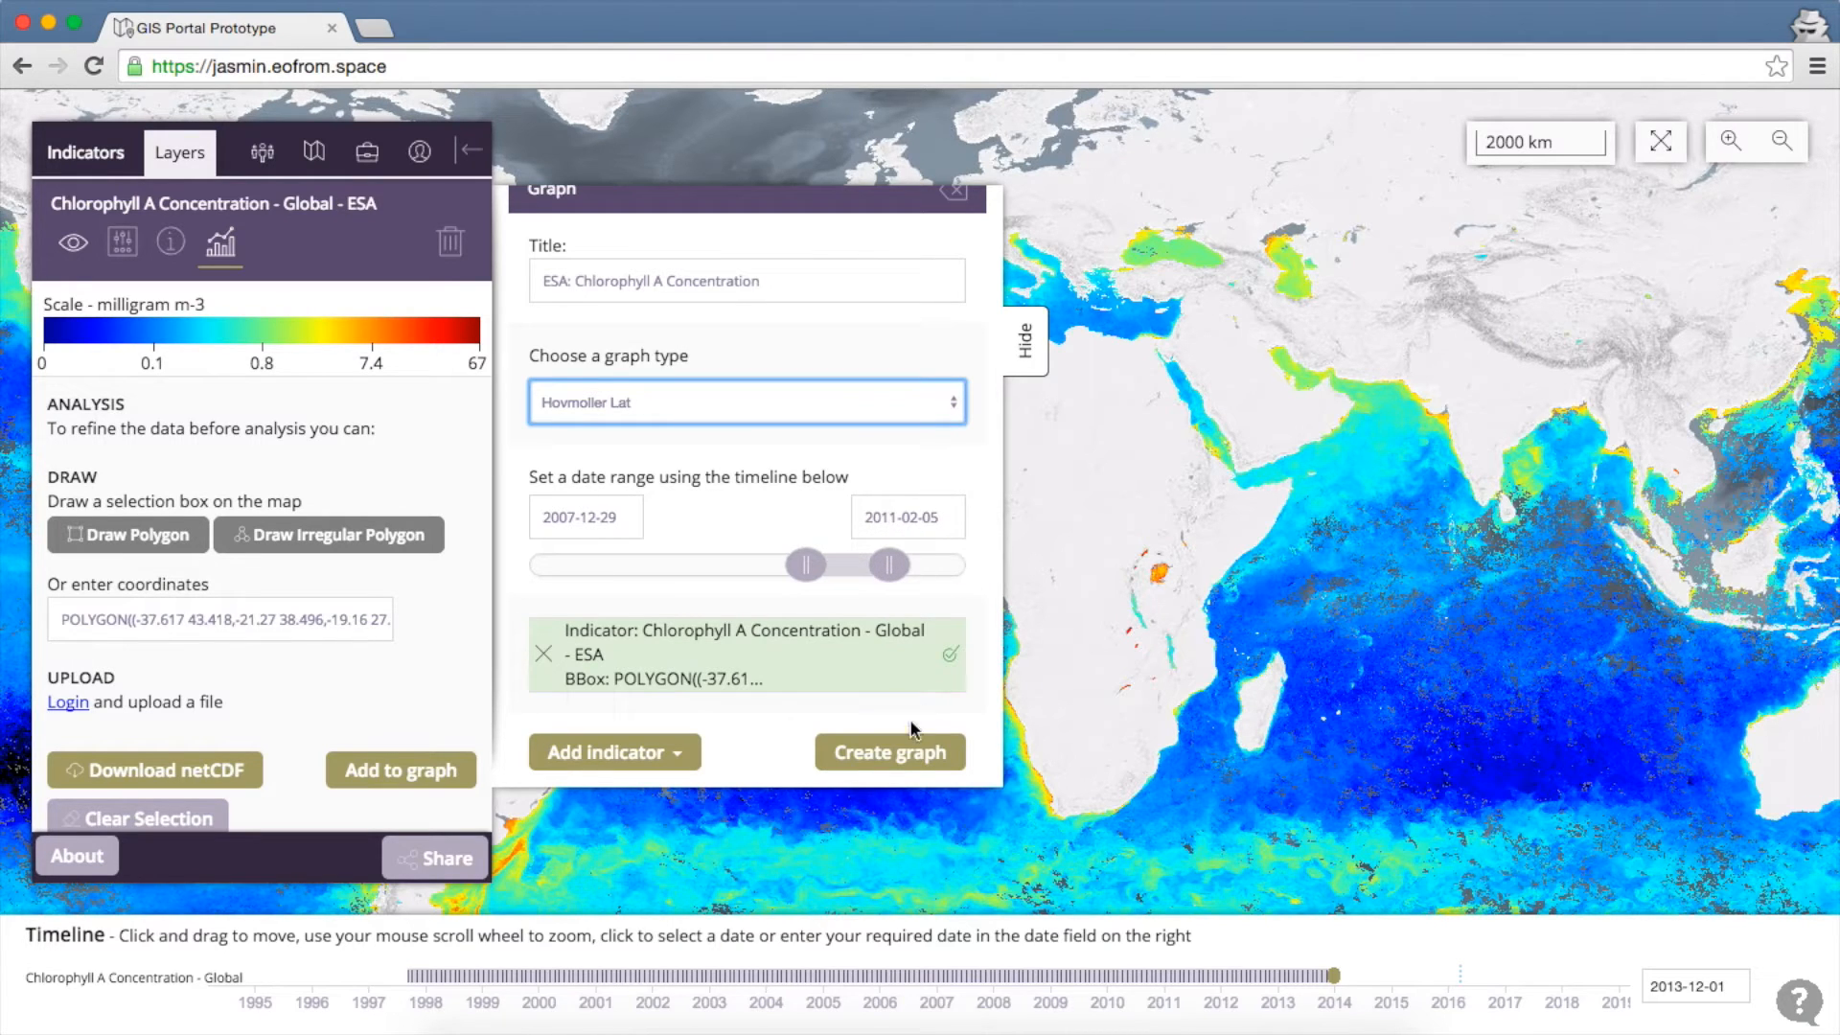
{"action": "left_click", "coordinate": [900, 757]}
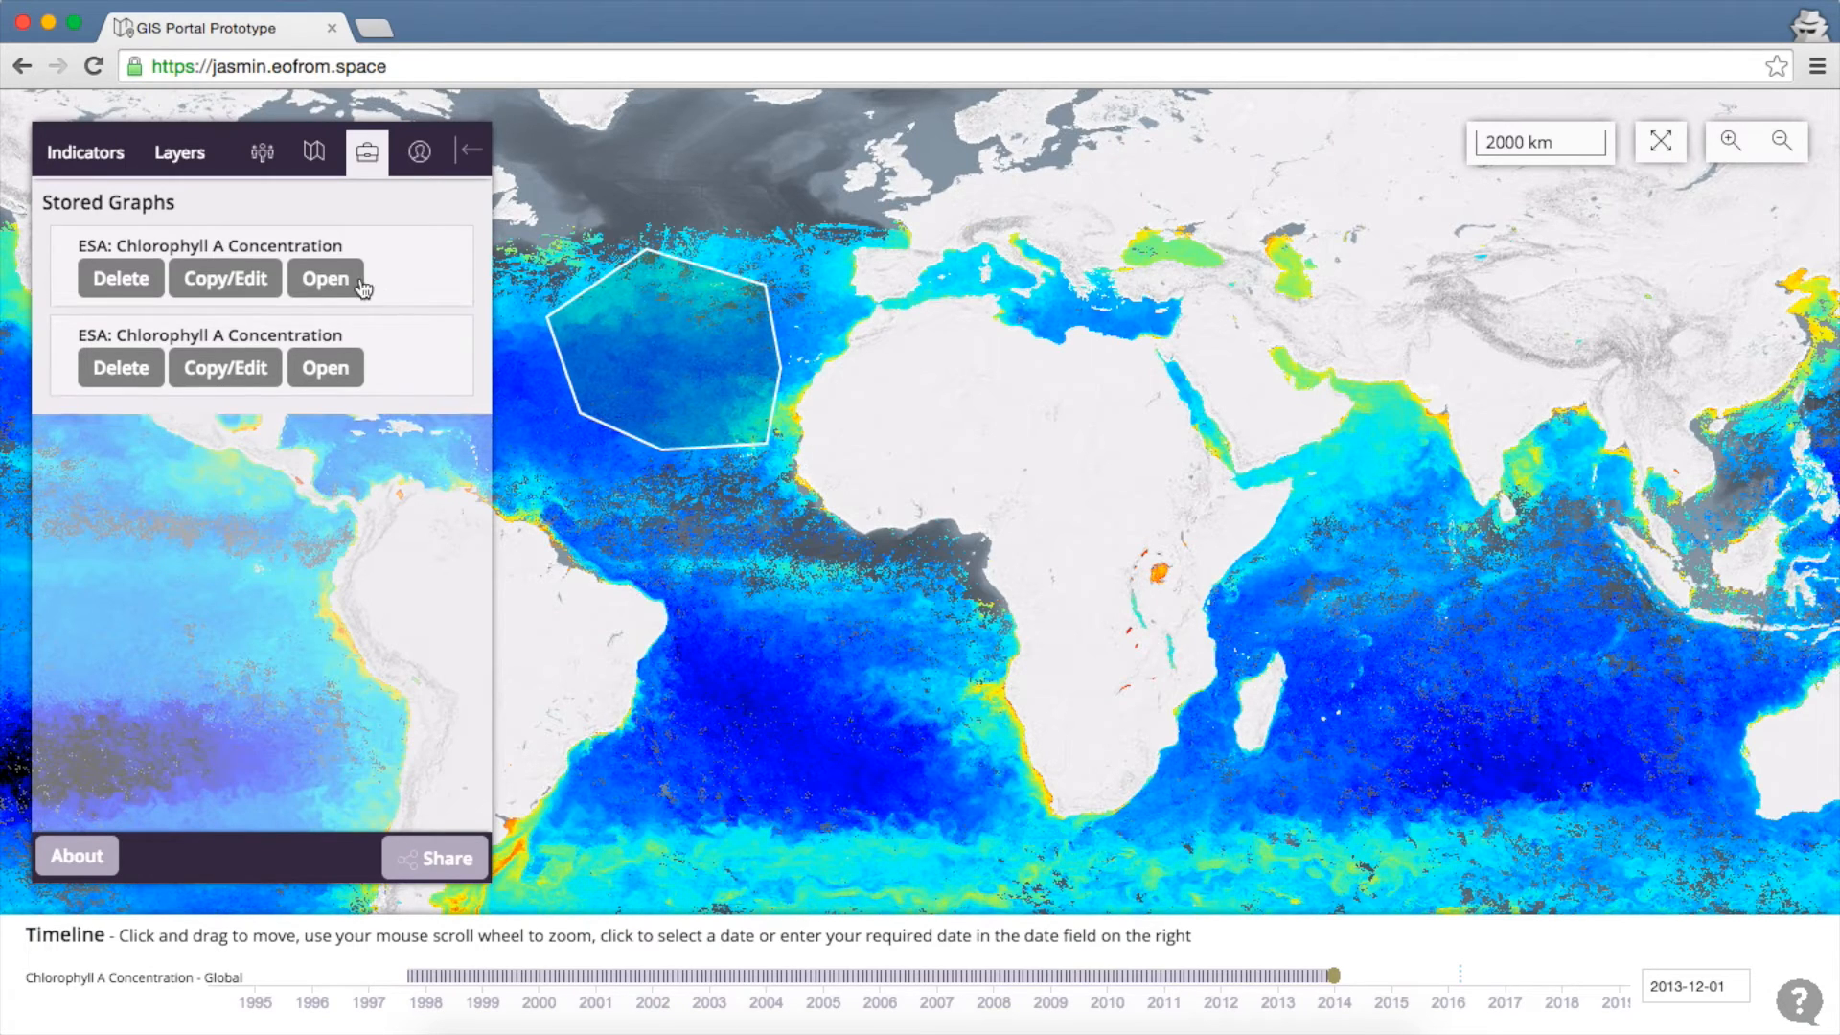
View the finished Hovmoller Lat graph, then close its plot window
{"action": "left_click", "coordinate": [346, 280]}
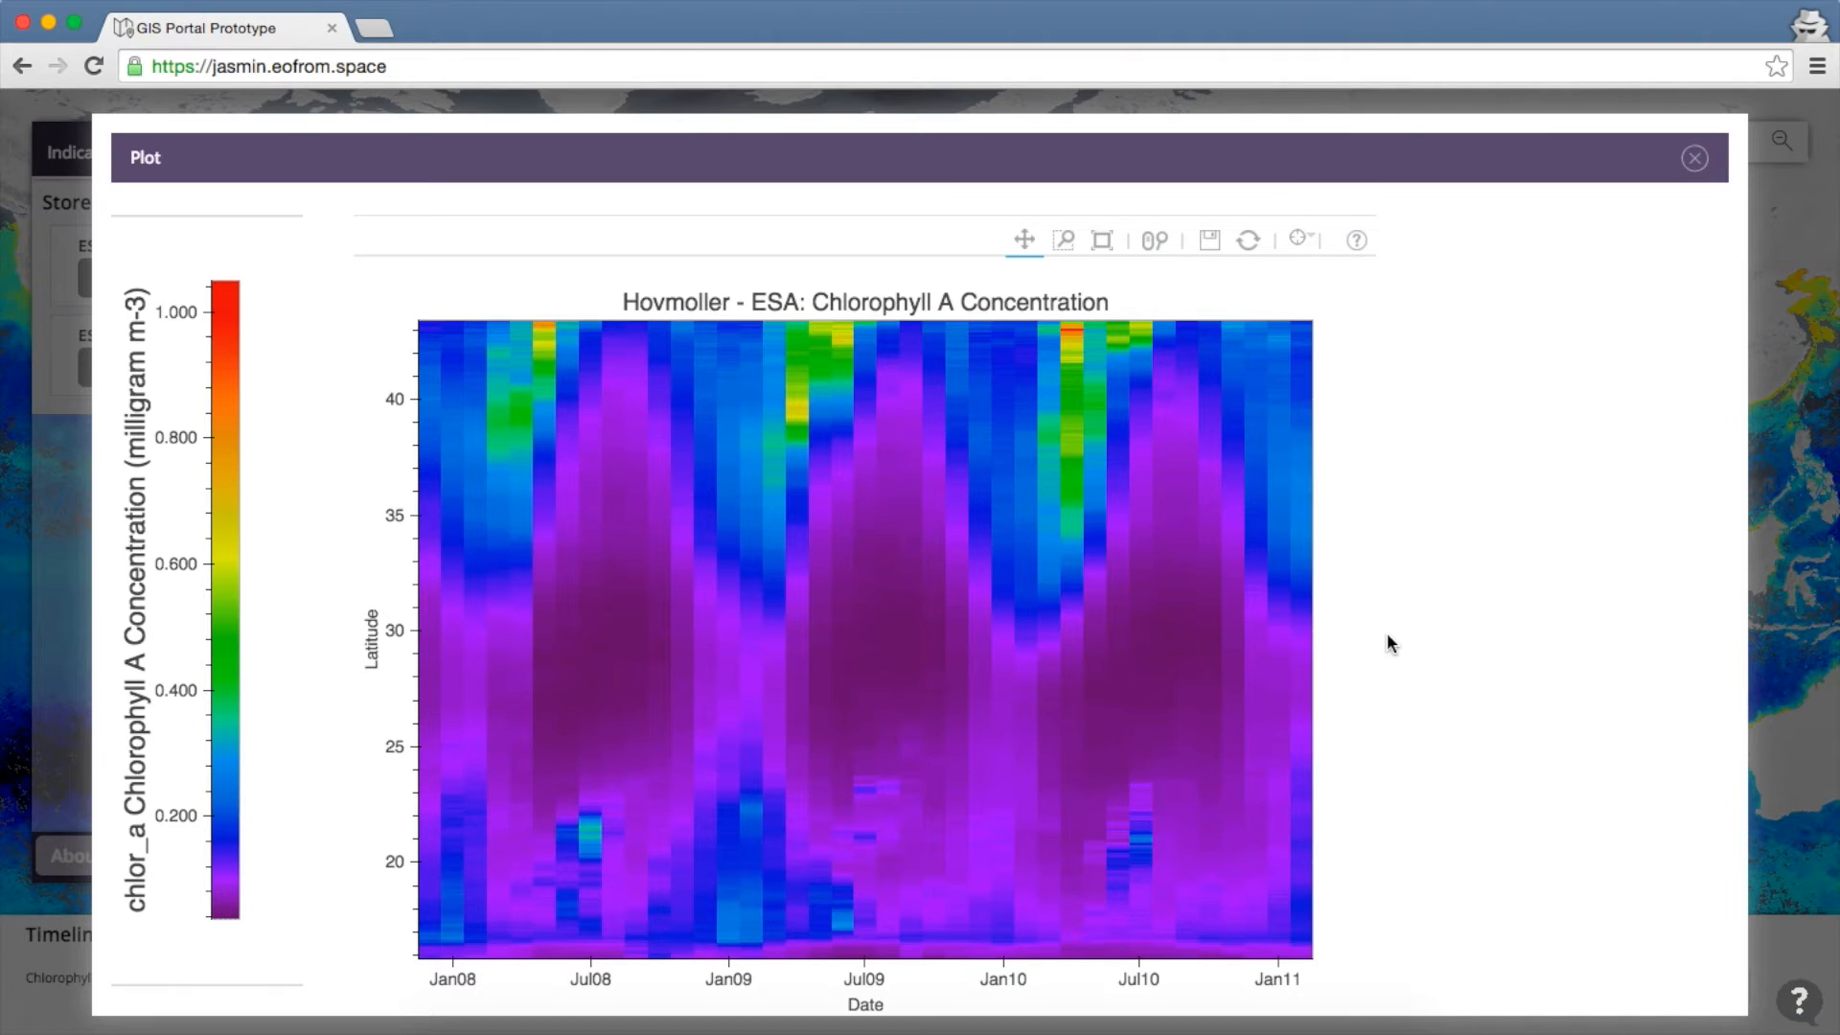
{"action": "left_click", "coordinate": [1694, 161]}
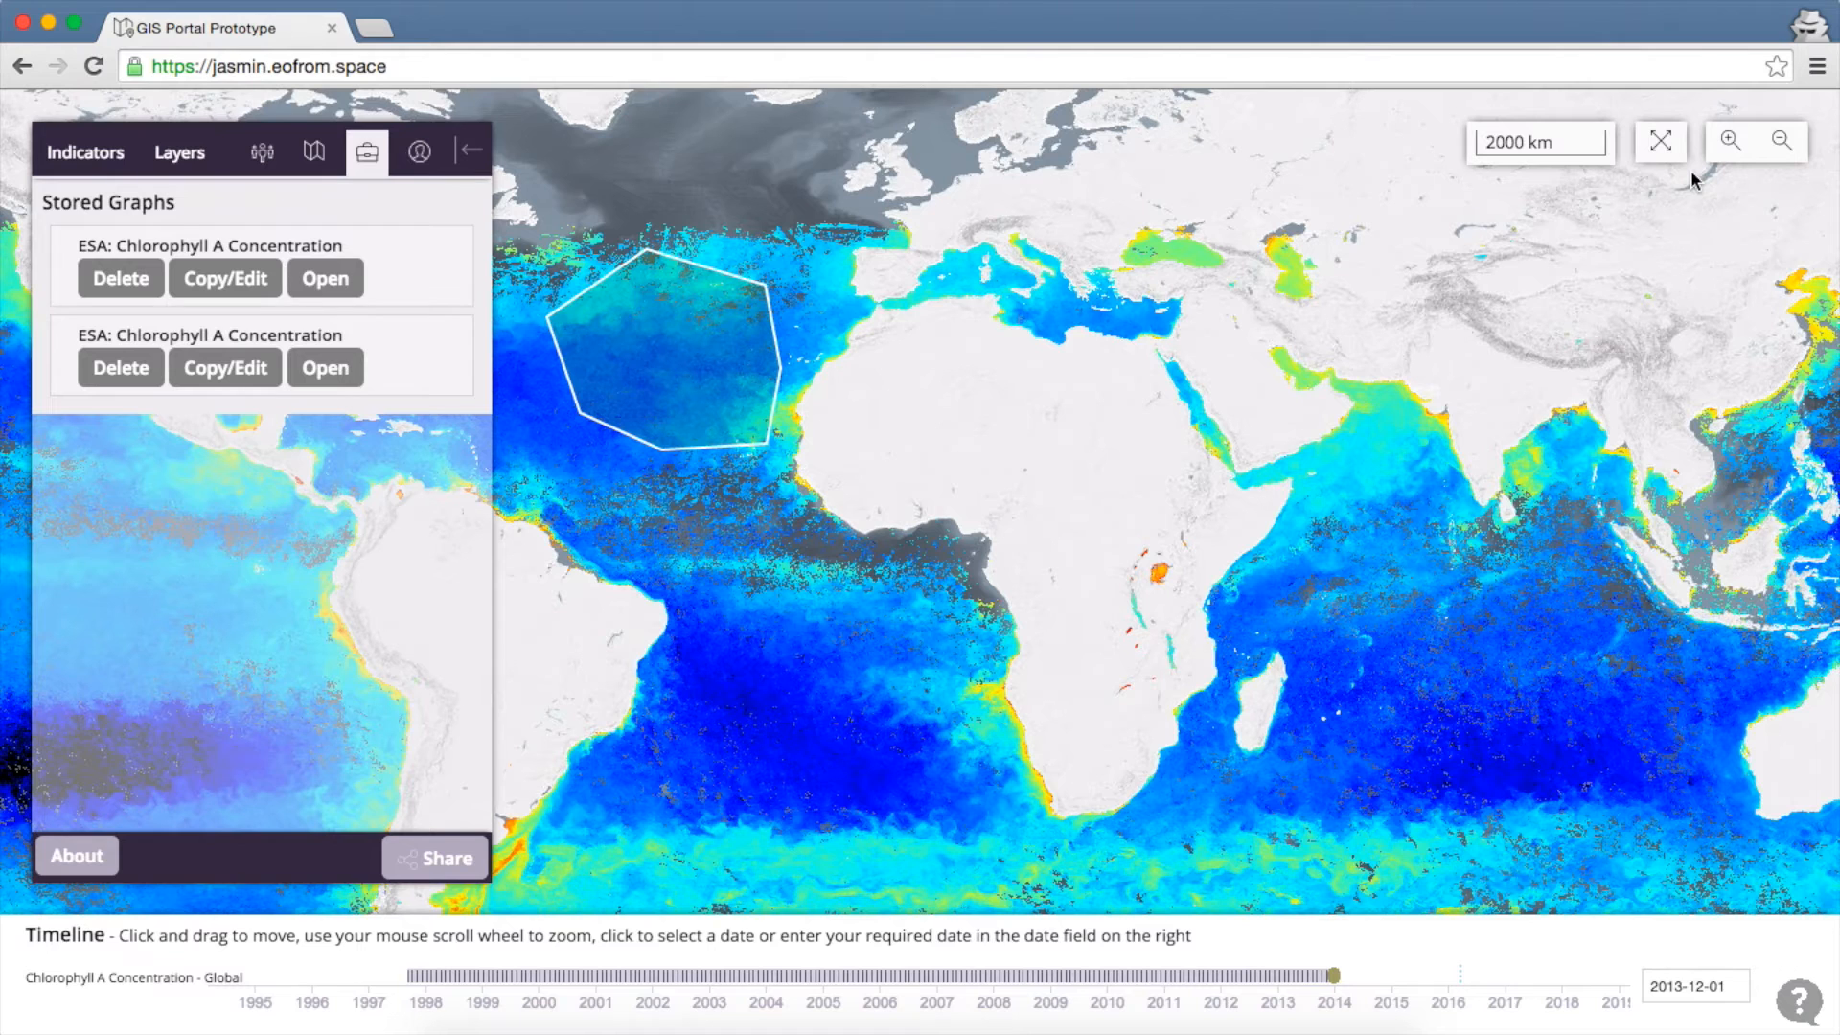
Create a Geographic graph of the polygon from 2004-08-25 to 2009-01-16
{"action": "left_click", "coordinate": [177, 152]}
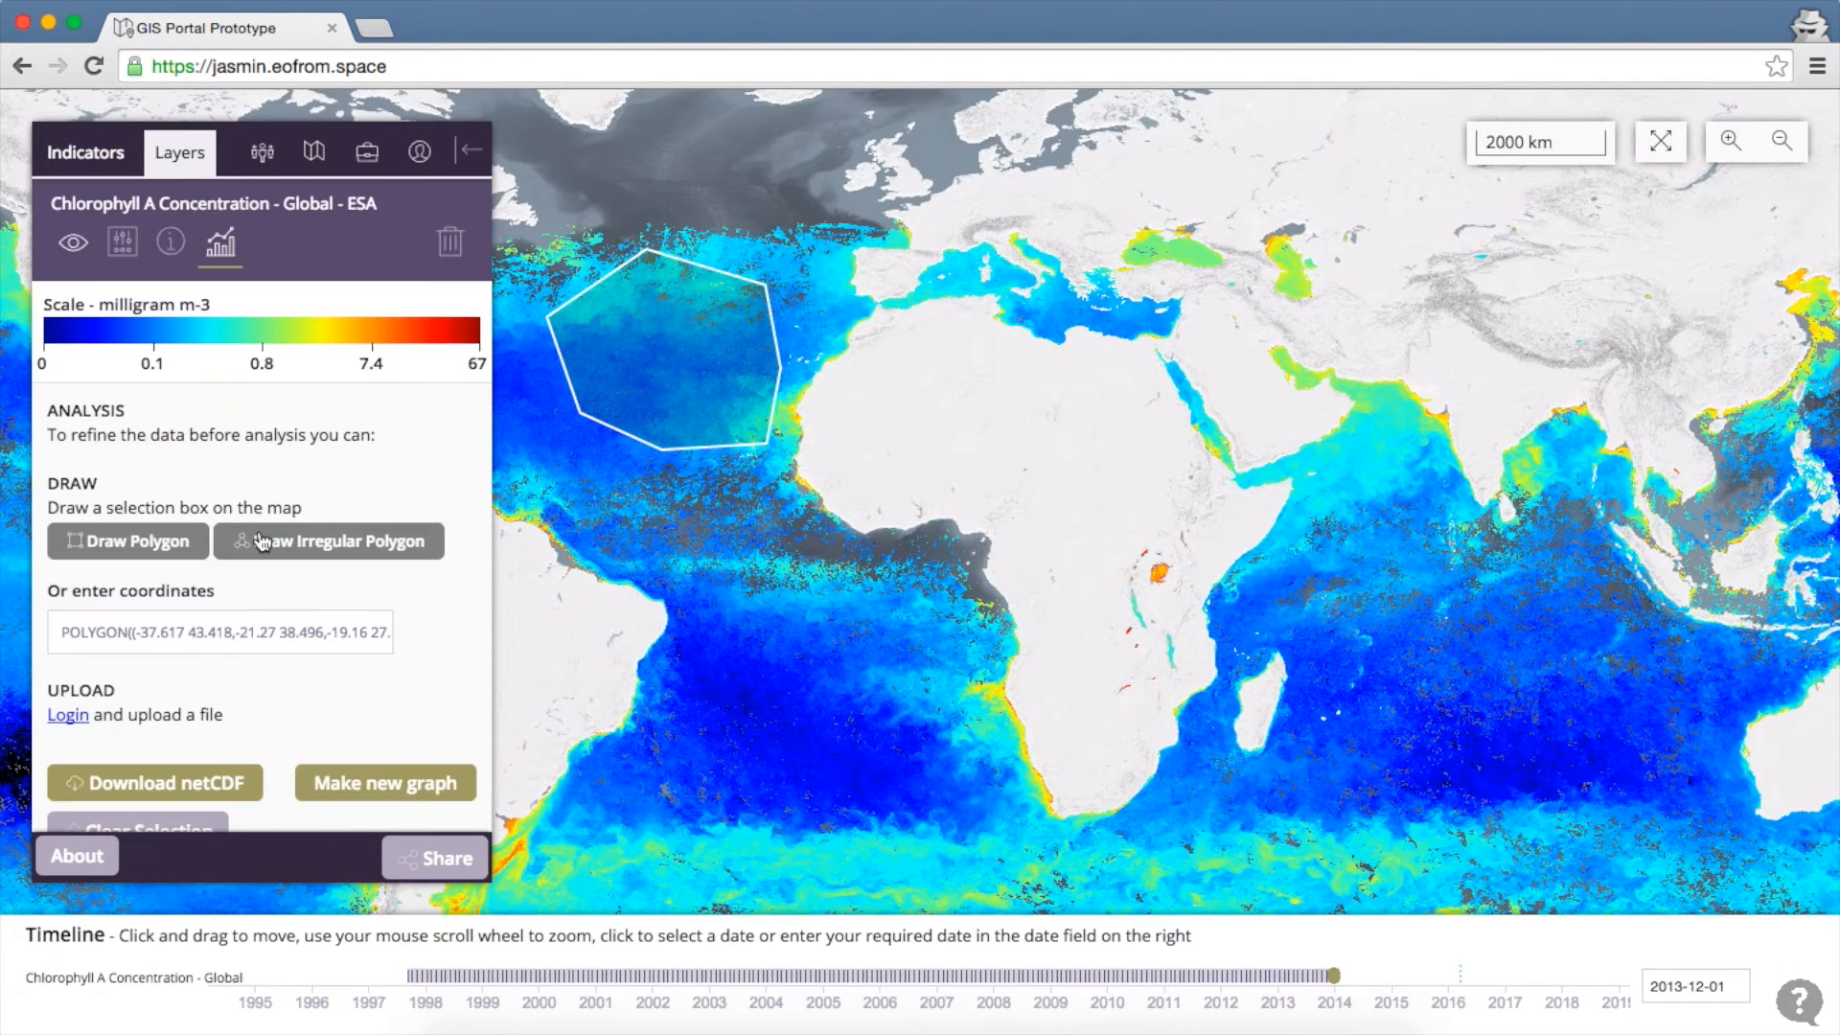
{"action": "left_click", "coordinate": [412, 788]}
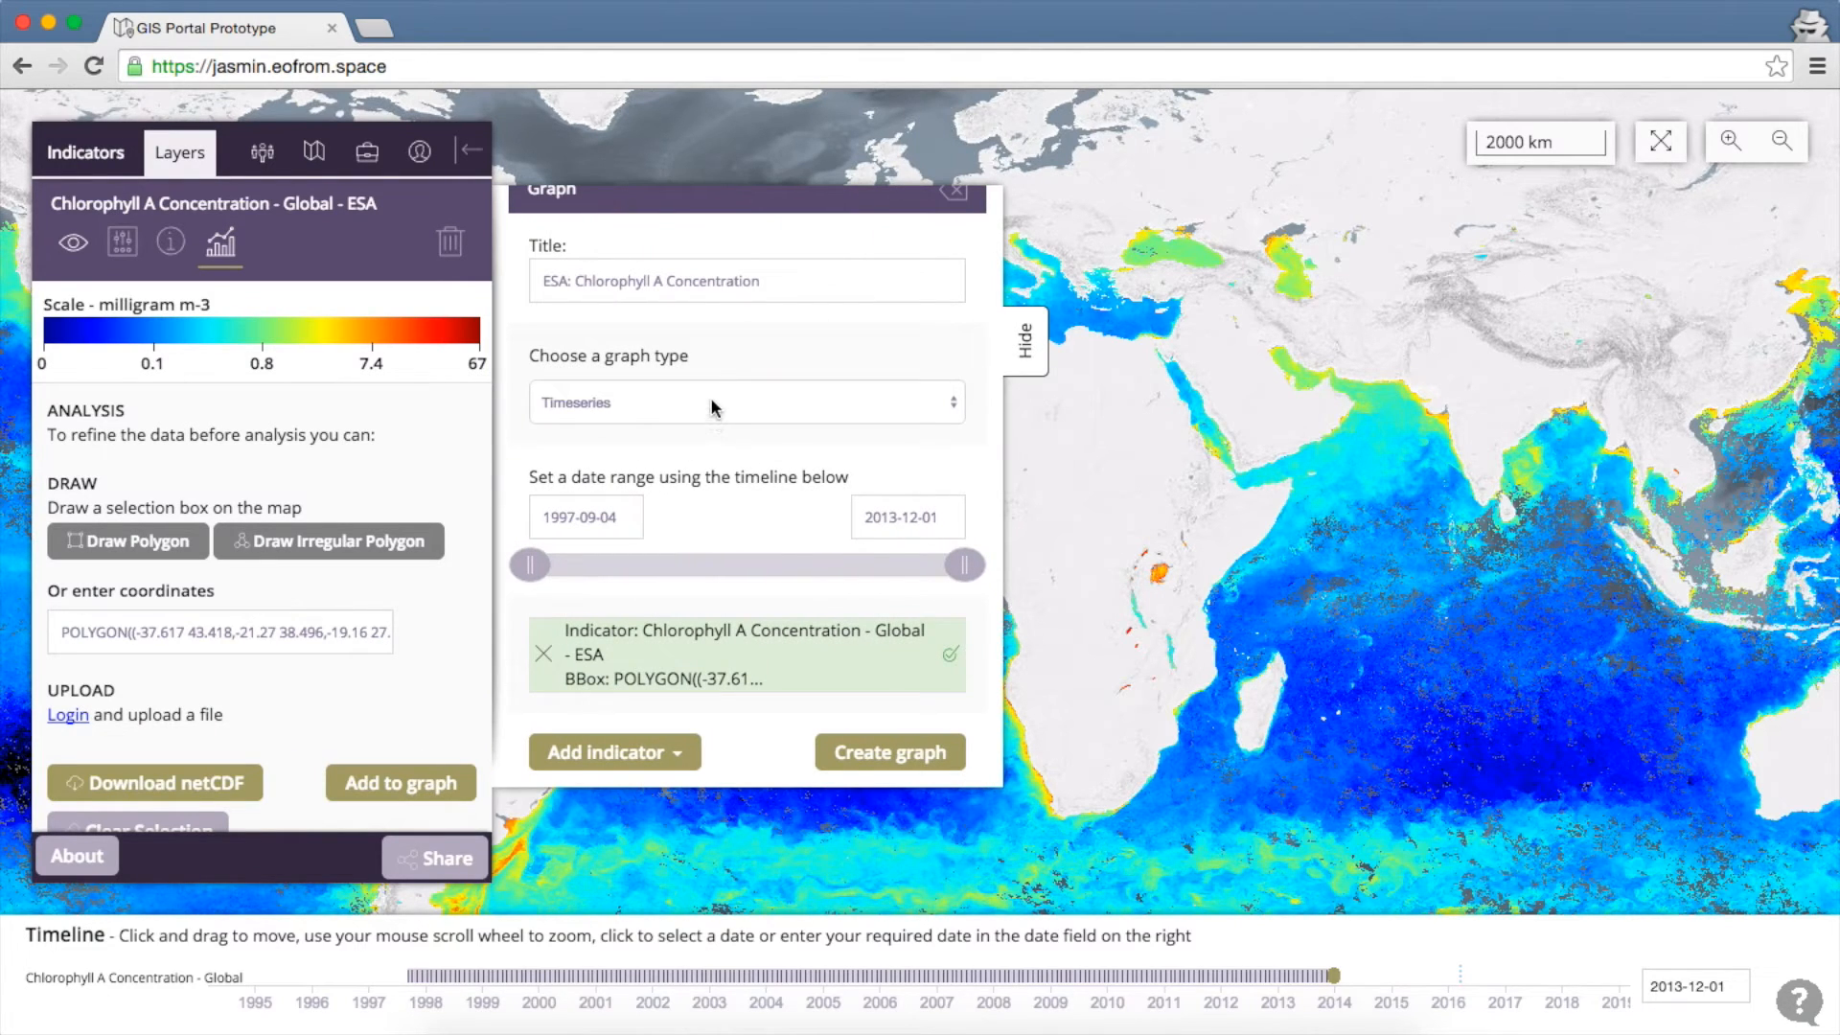
{"action": "left_click", "coordinate": [711, 404]}
{"action": "left_click", "coordinate": [704, 481]}
{"action": "left_click", "coordinate": [528, 565]}
{"action": "left_click_drag", "start_coordinate": [528, 565], "coordinate": [716, 565]}
{"action": "left_click_drag", "start_coordinate": [966, 572], "coordinate": [833, 567]}
{"action": "left_click", "coordinate": [869, 755]}
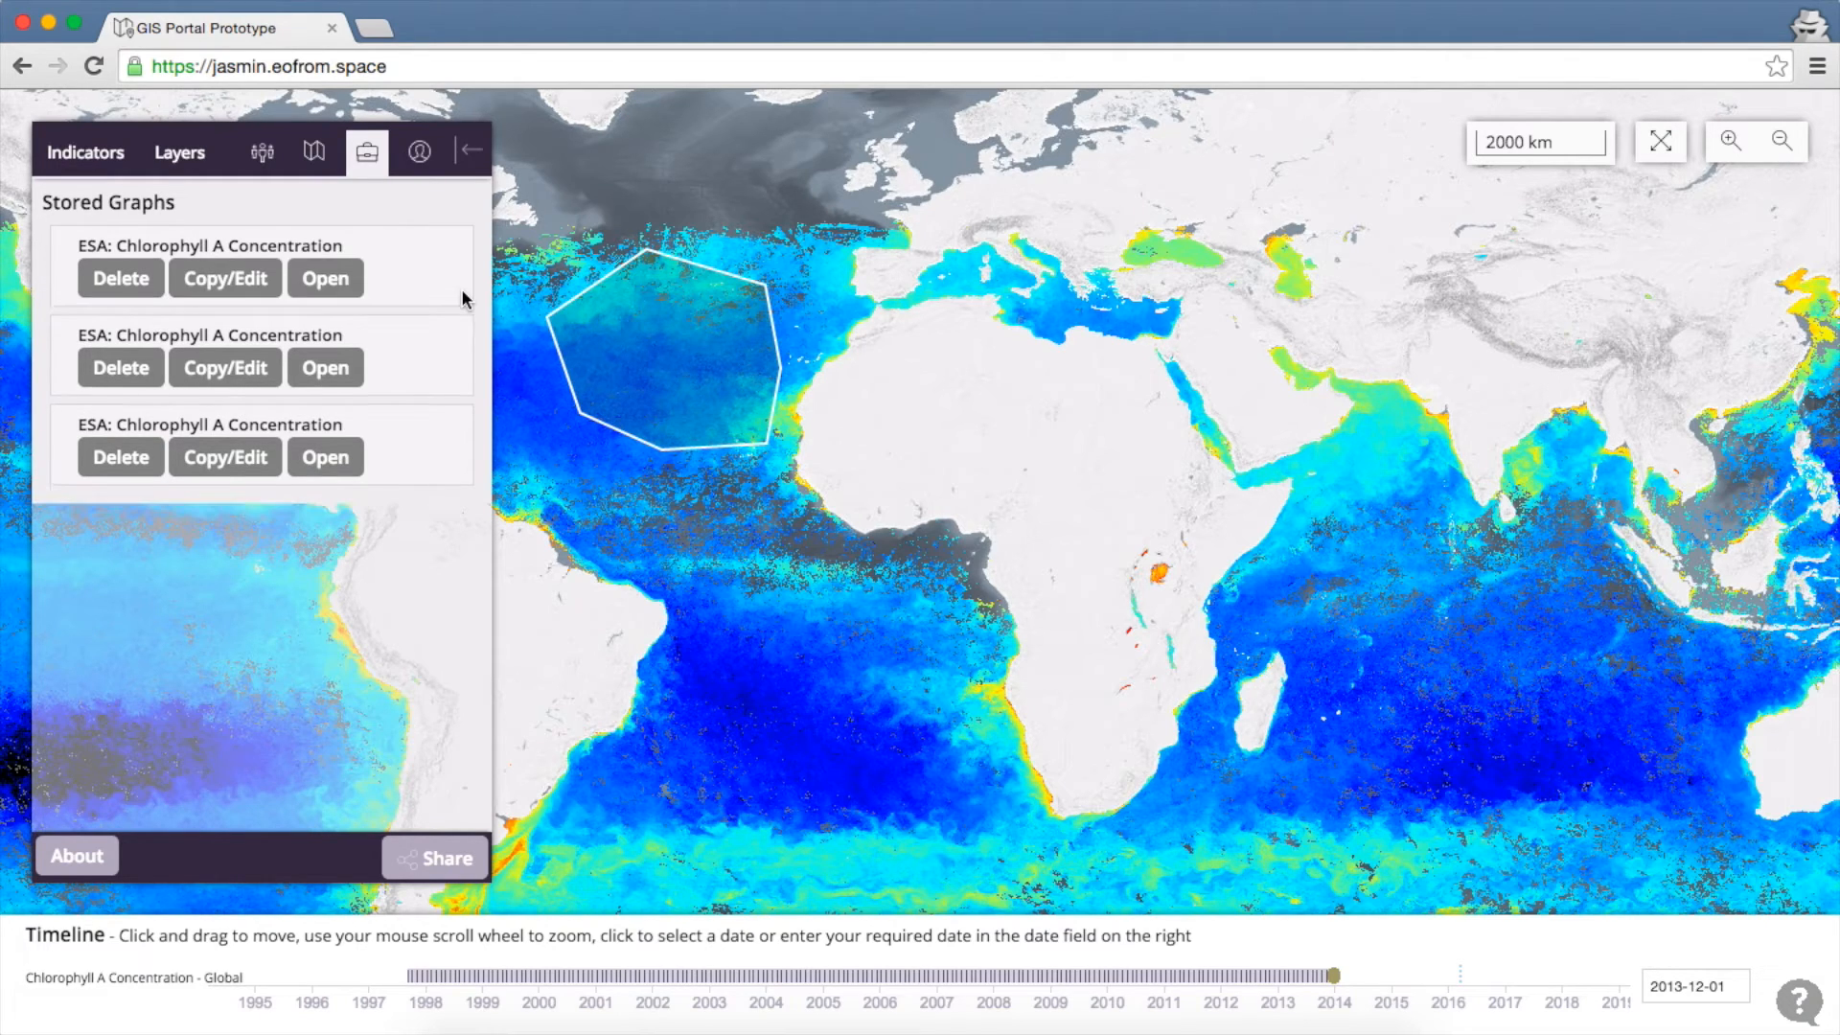
Open the first stored chlorophyll graph and scroll through its plot
{"action": "left_click", "coordinate": [339, 290]}
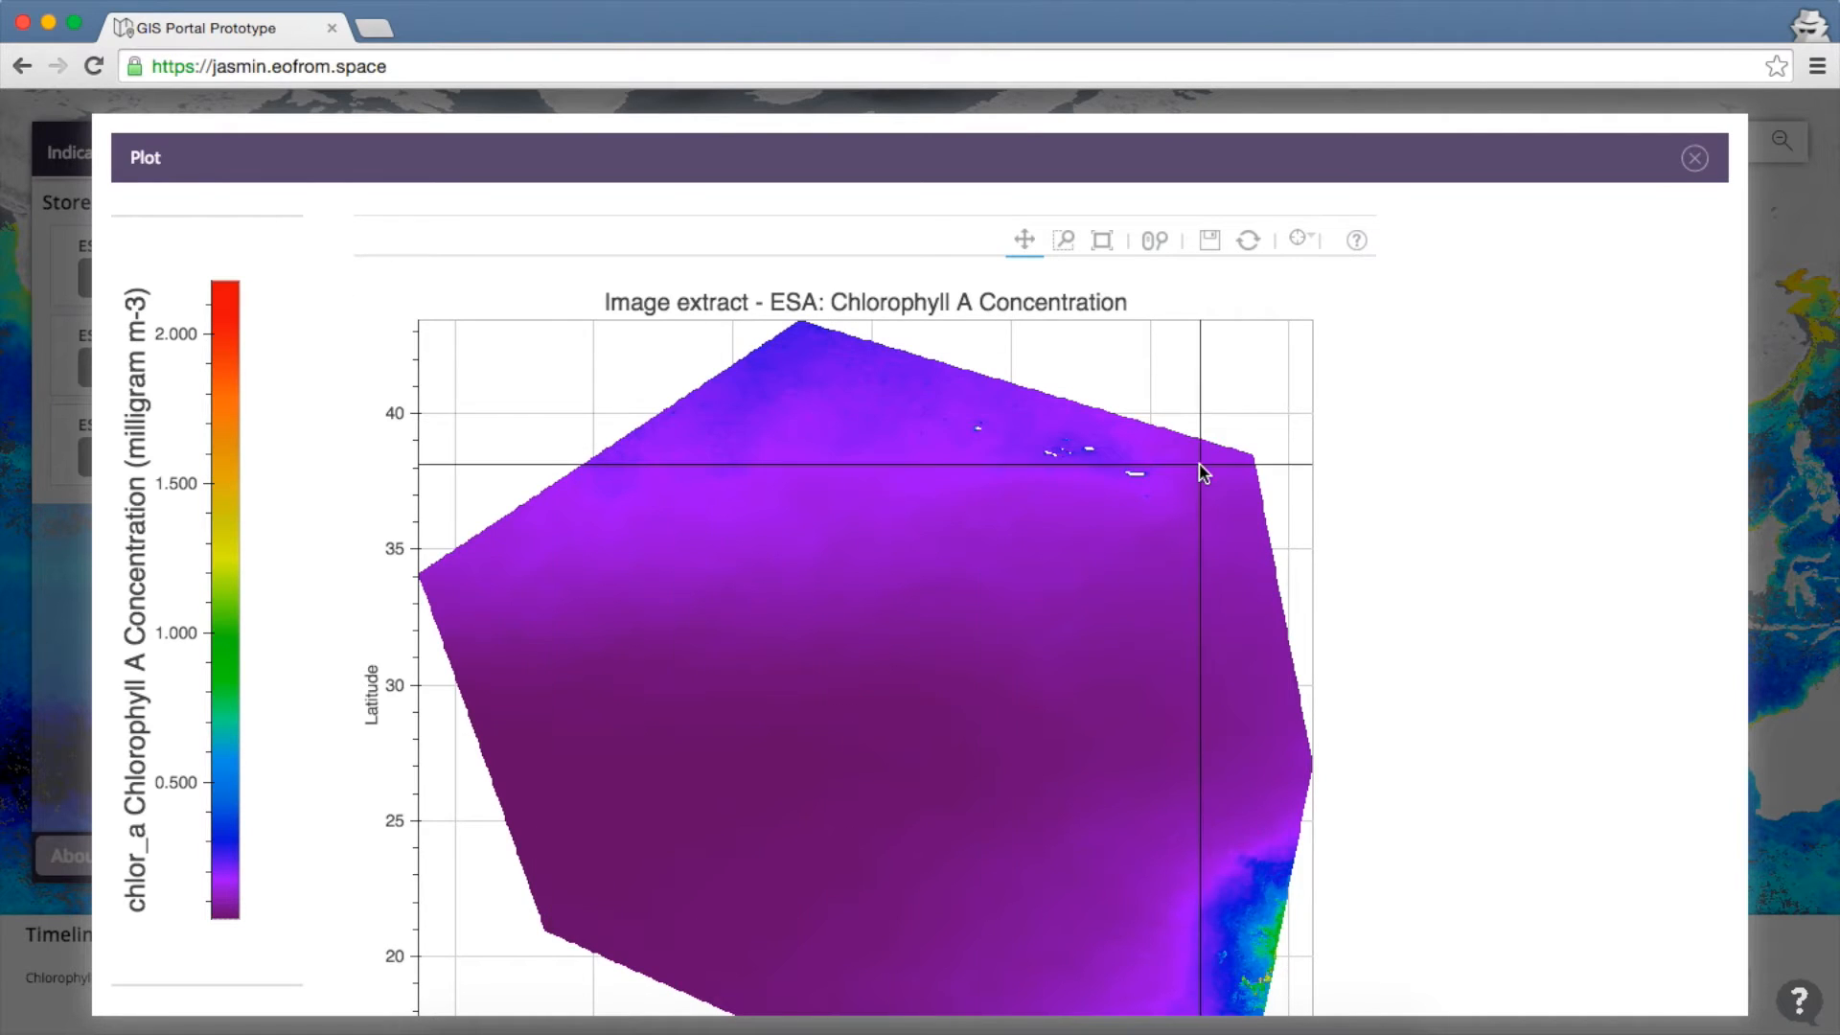
{"action": "scroll", "coordinate": [1484, 590], "scroll_direction": "down", "scroll_amount": 1}
{"action": "scroll", "coordinate": [1483, 586], "scroll_direction": "down", "scroll_amount": 3}
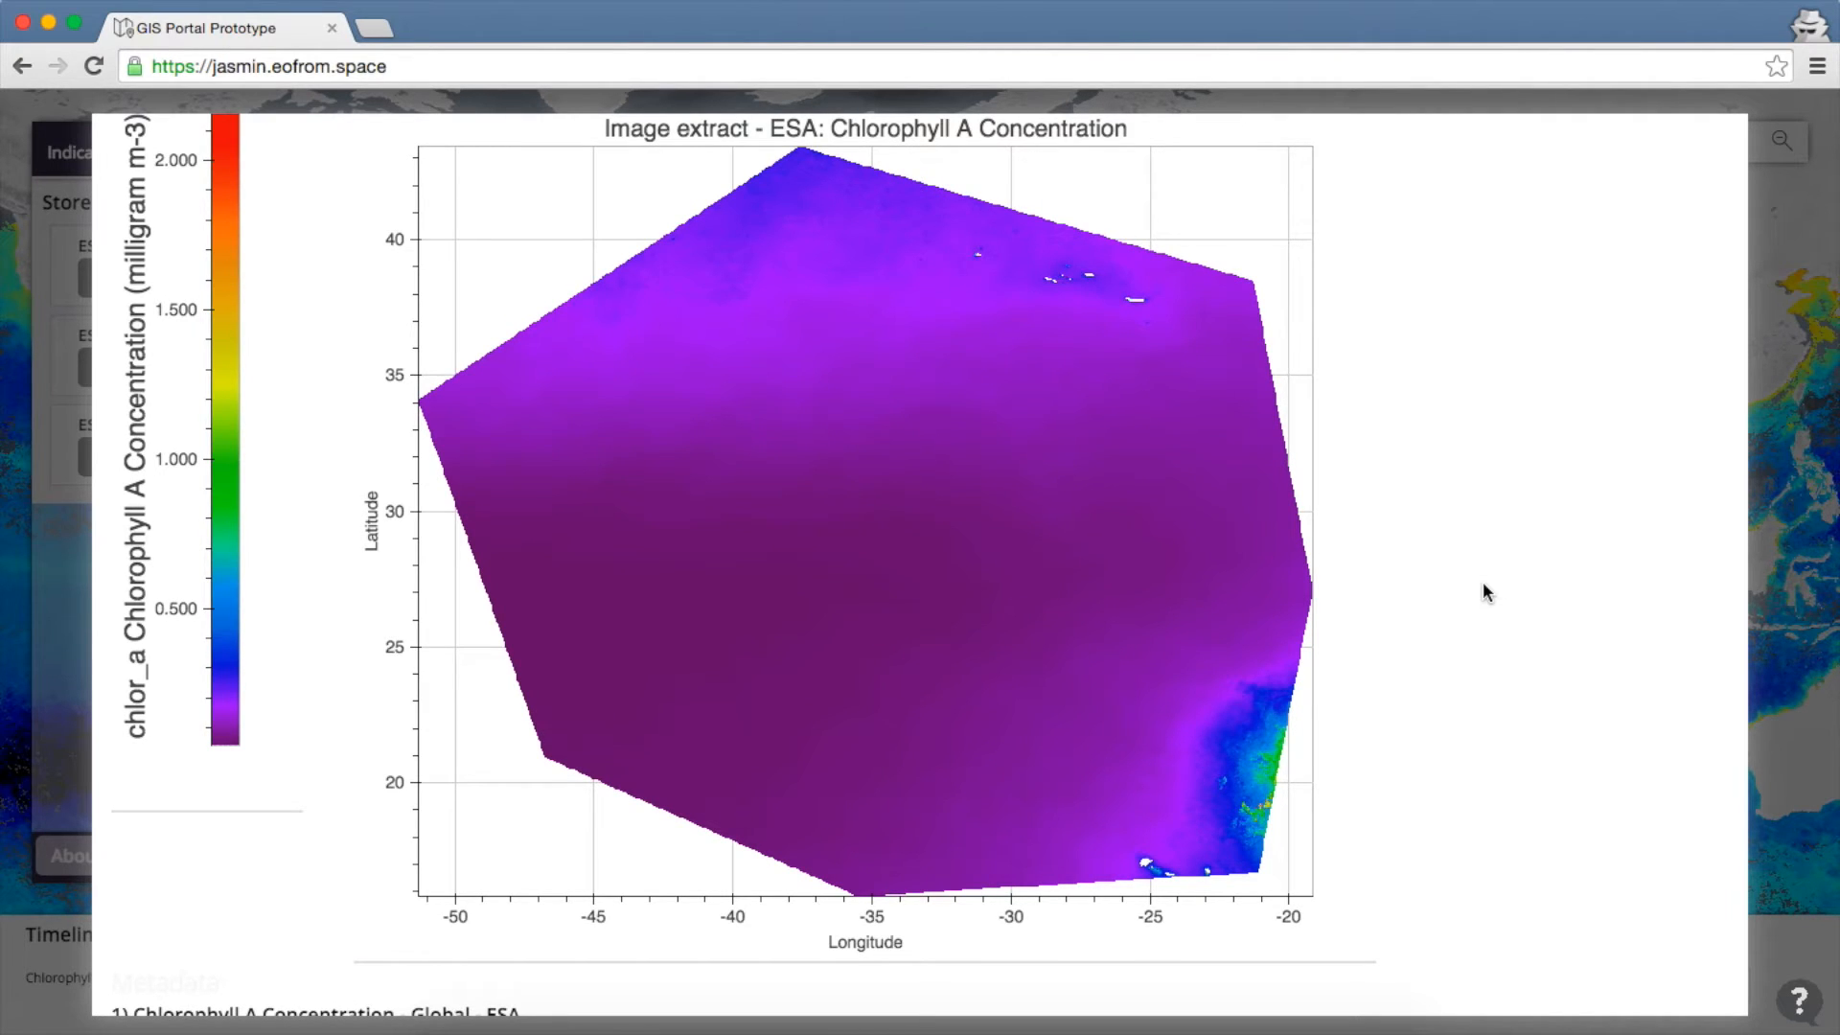
{"action": "scroll", "coordinate": [1507, 519], "scroll_direction": "up", "scroll_amount": 2}
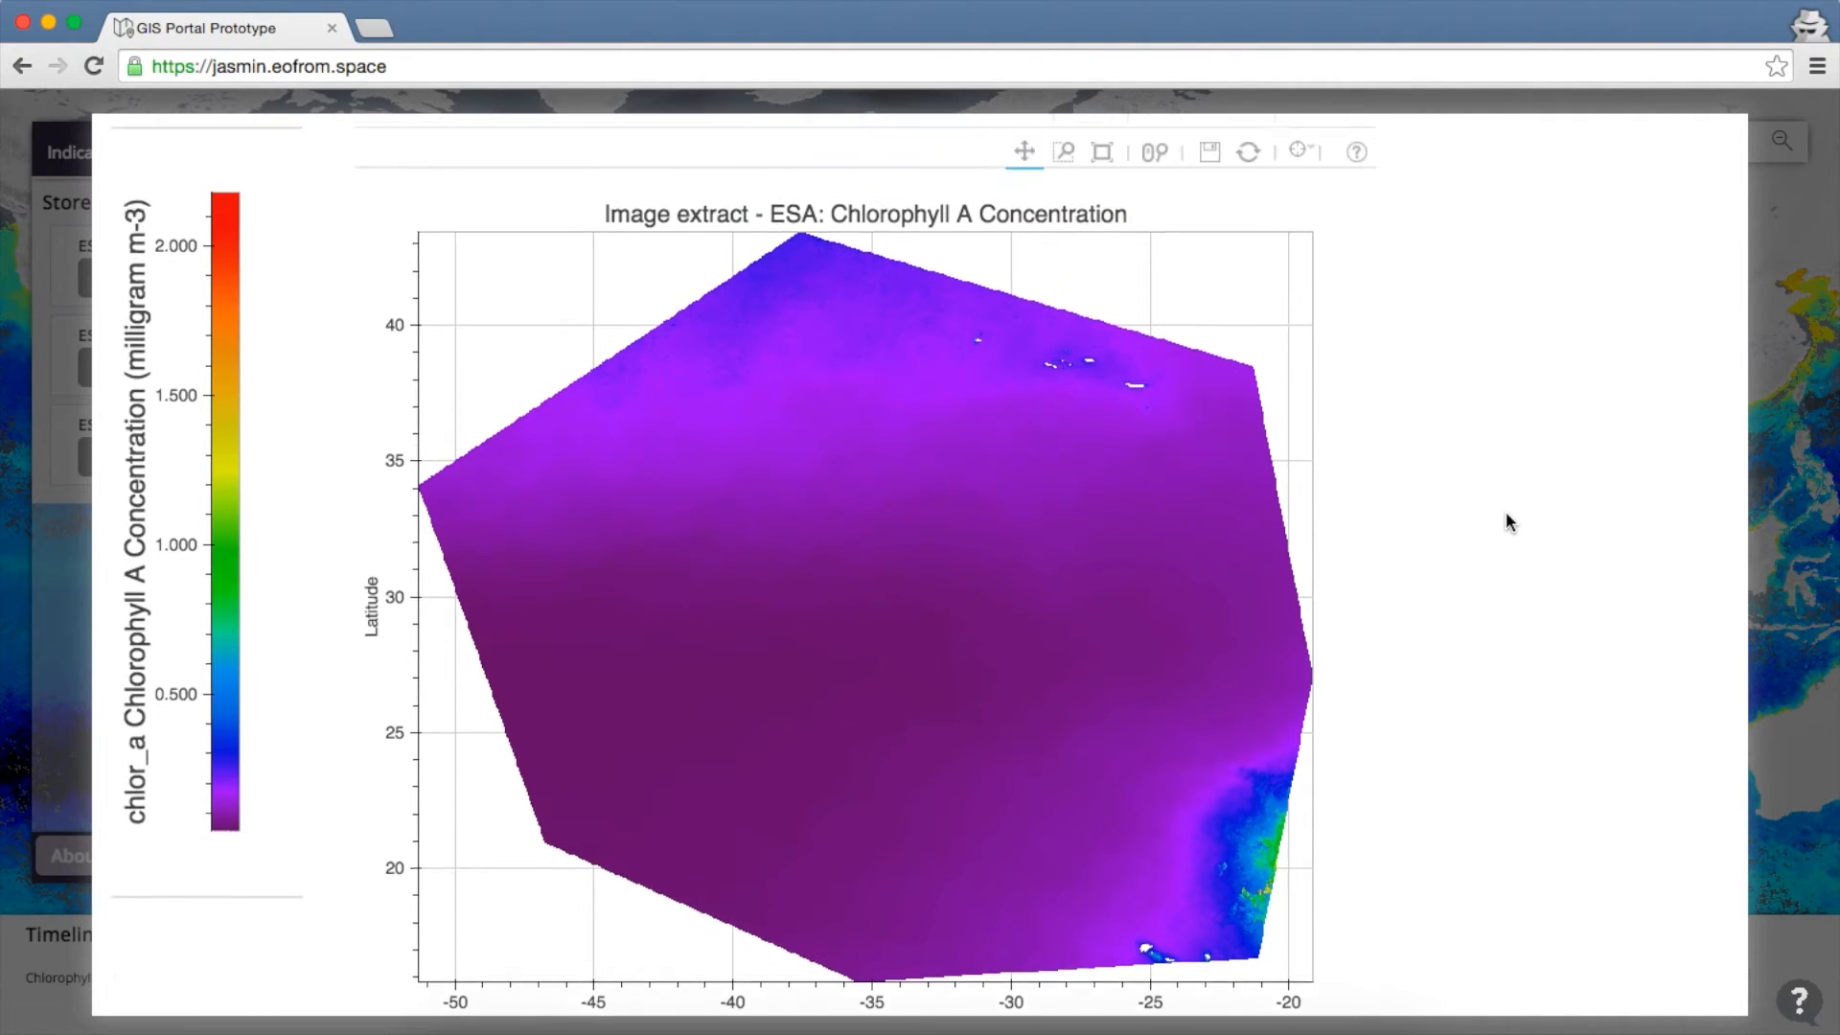
{"action": "scroll", "coordinate": [1506, 521], "scroll_direction": "up", "scroll_amount": 1}
{"action": "scroll", "coordinate": [1638, 312], "scroll_direction": "up", "scroll_amount": 2}
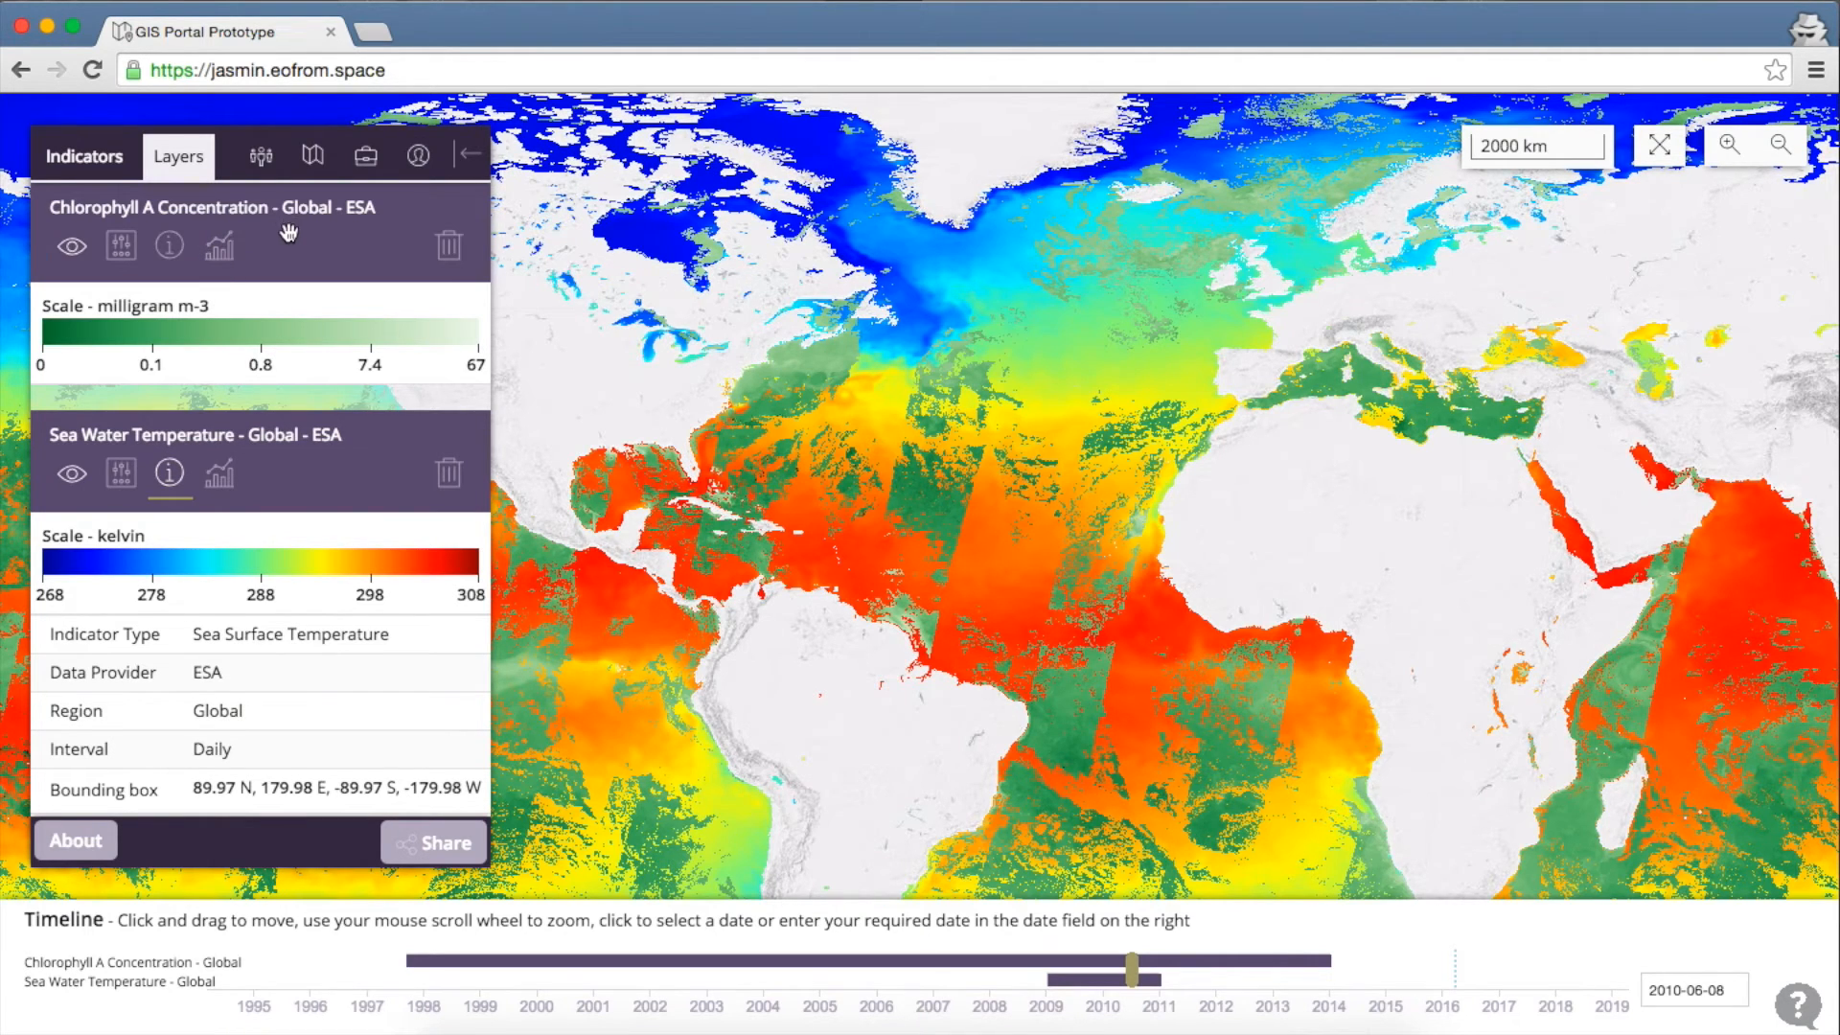
{"action": "left_click", "coordinate": [171, 247]}
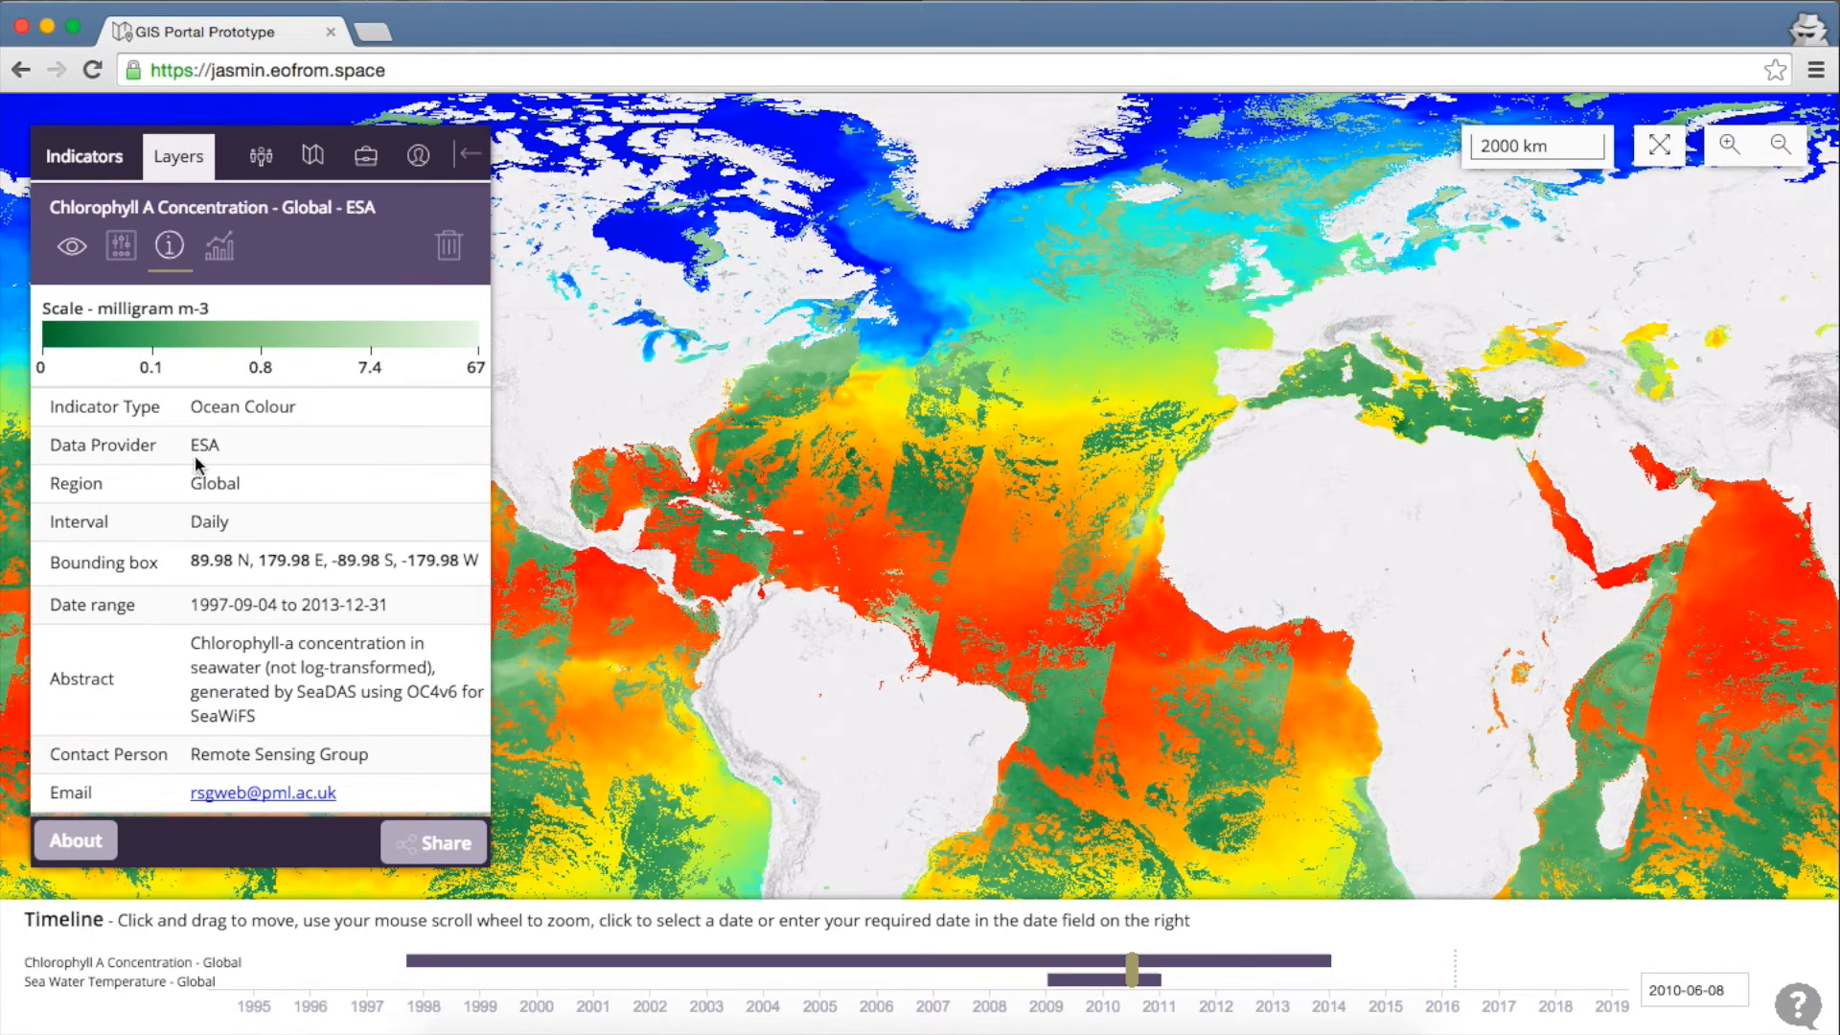
{"action": "left_click", "coordinate": [199, 521]}
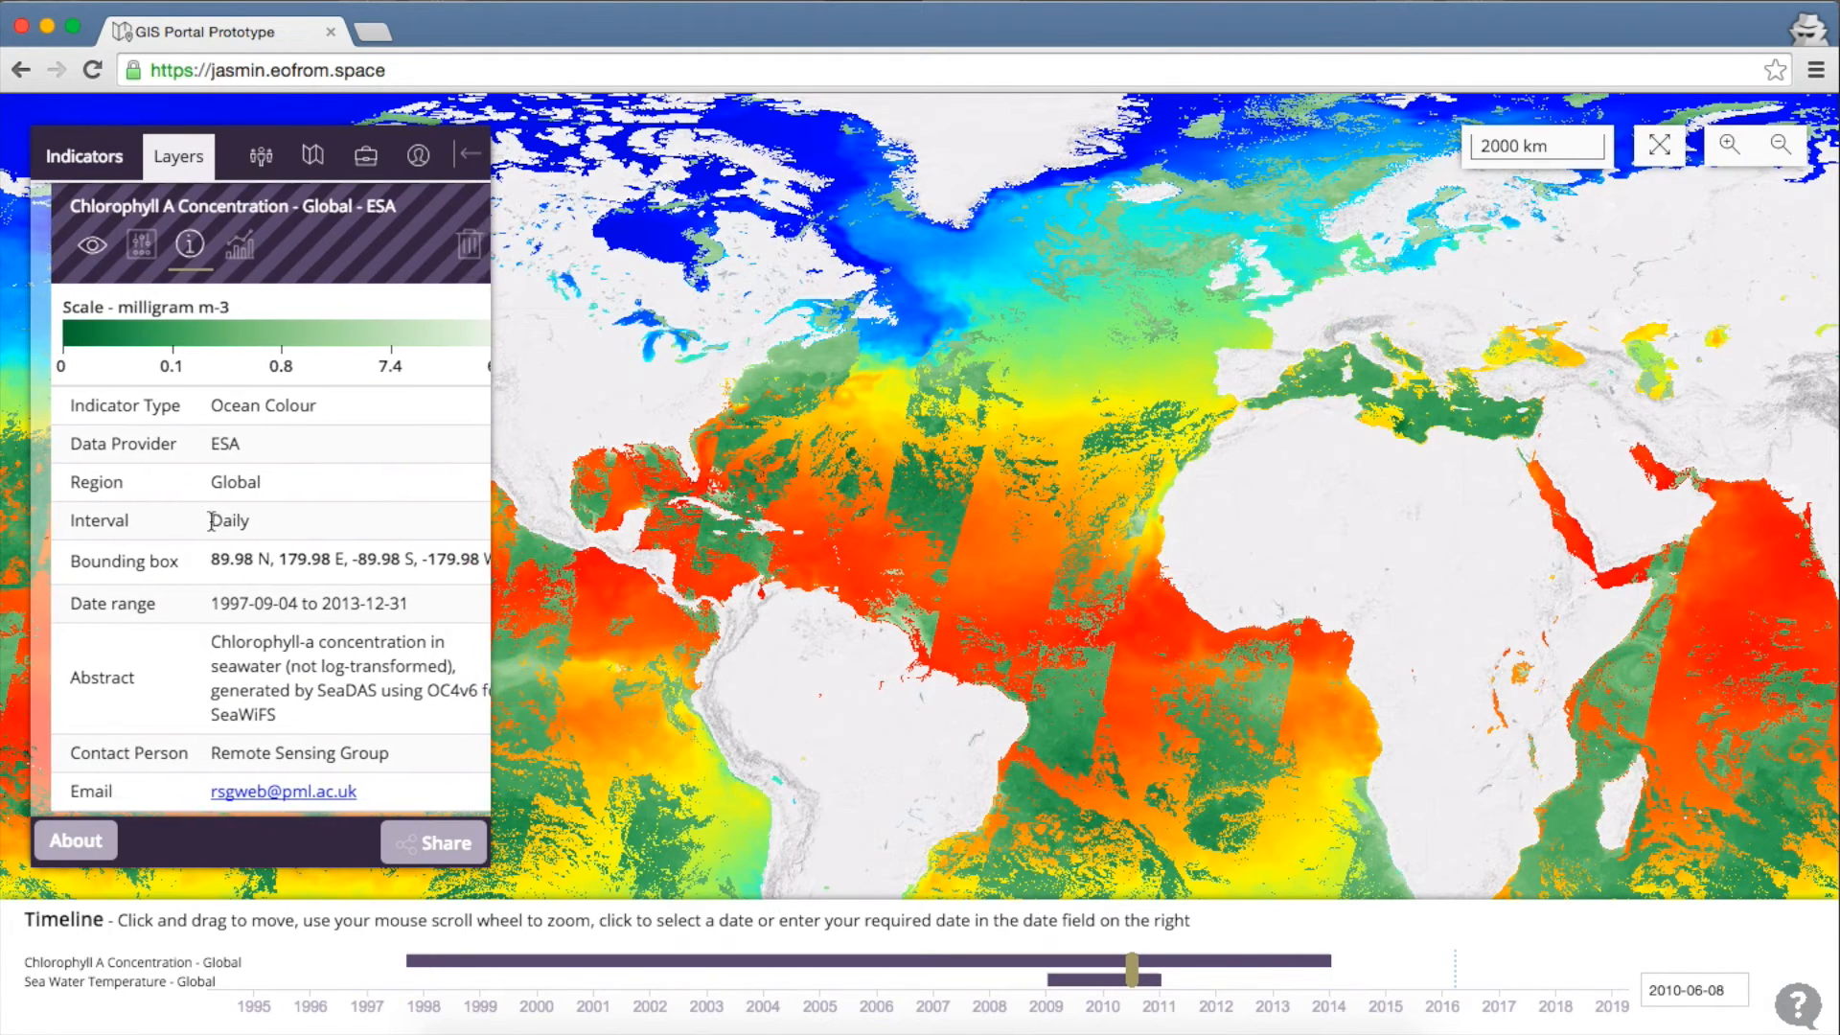
{"action": "scroll", "coordinate": [204, 521], "scroll_direction": "down", "scroll_amount": 3}
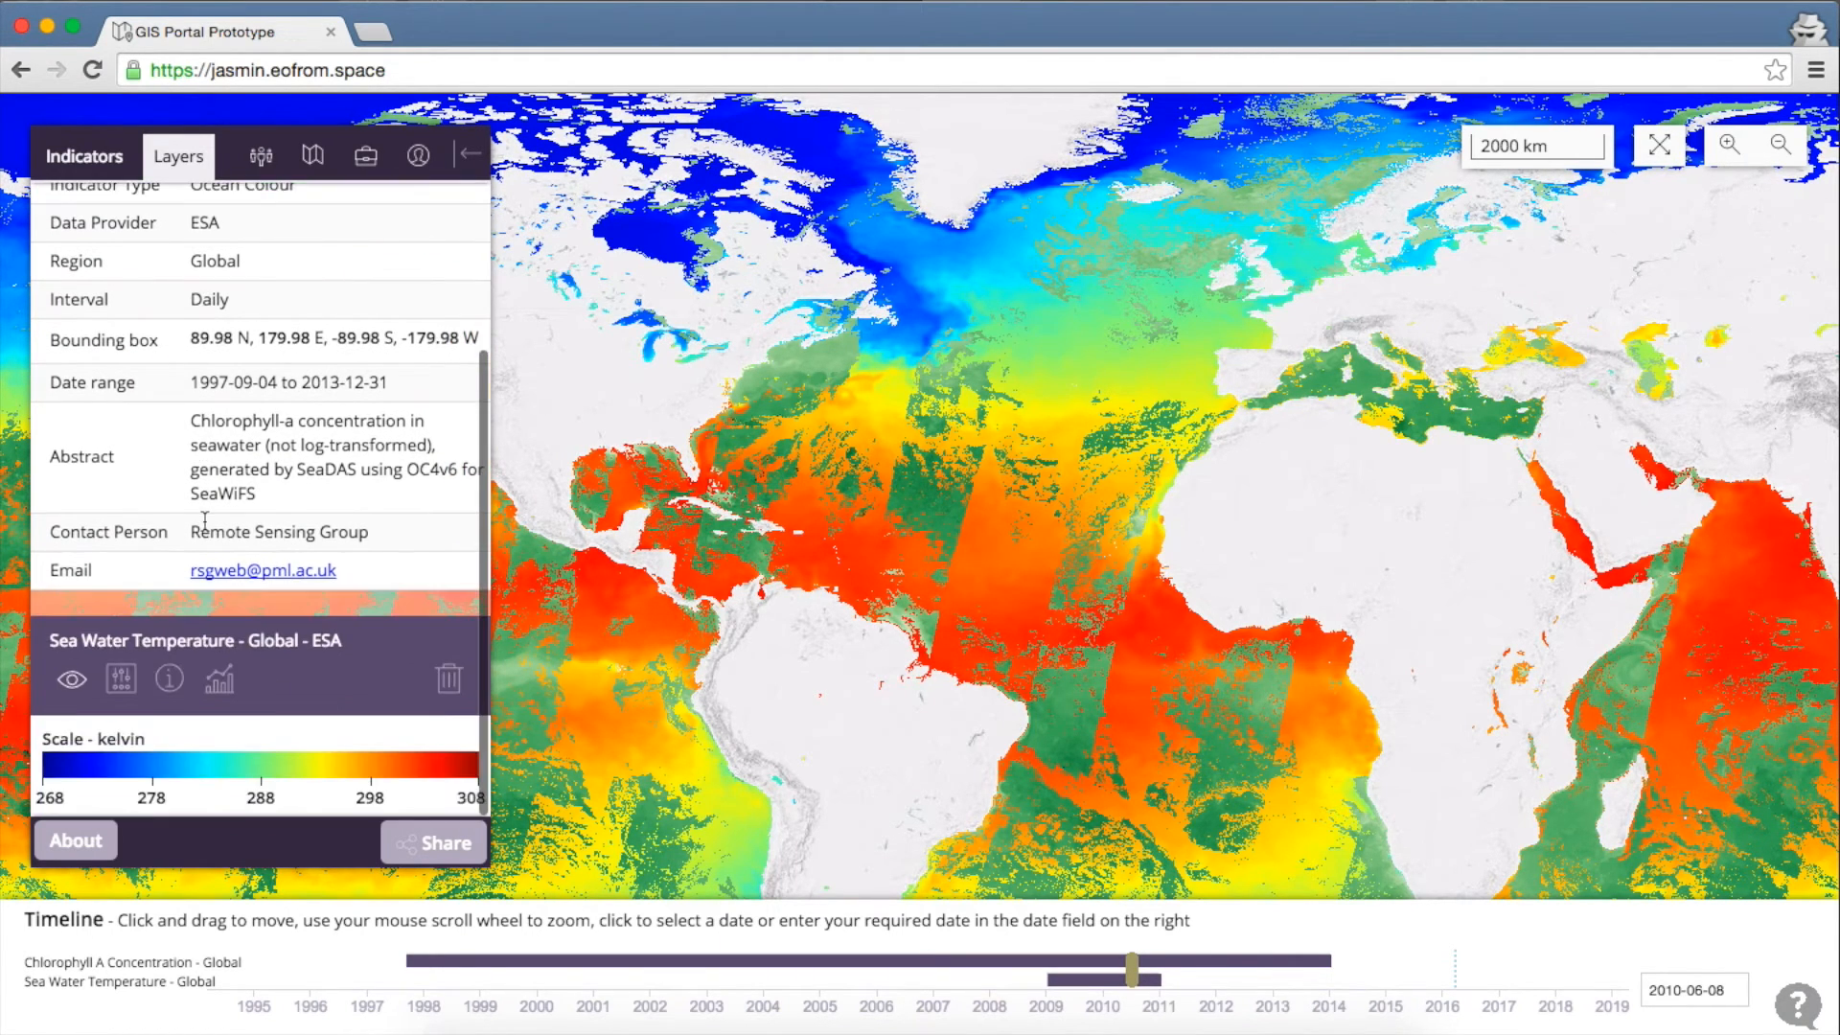
{"action": "left_click", "coordinate": [172, 679]}
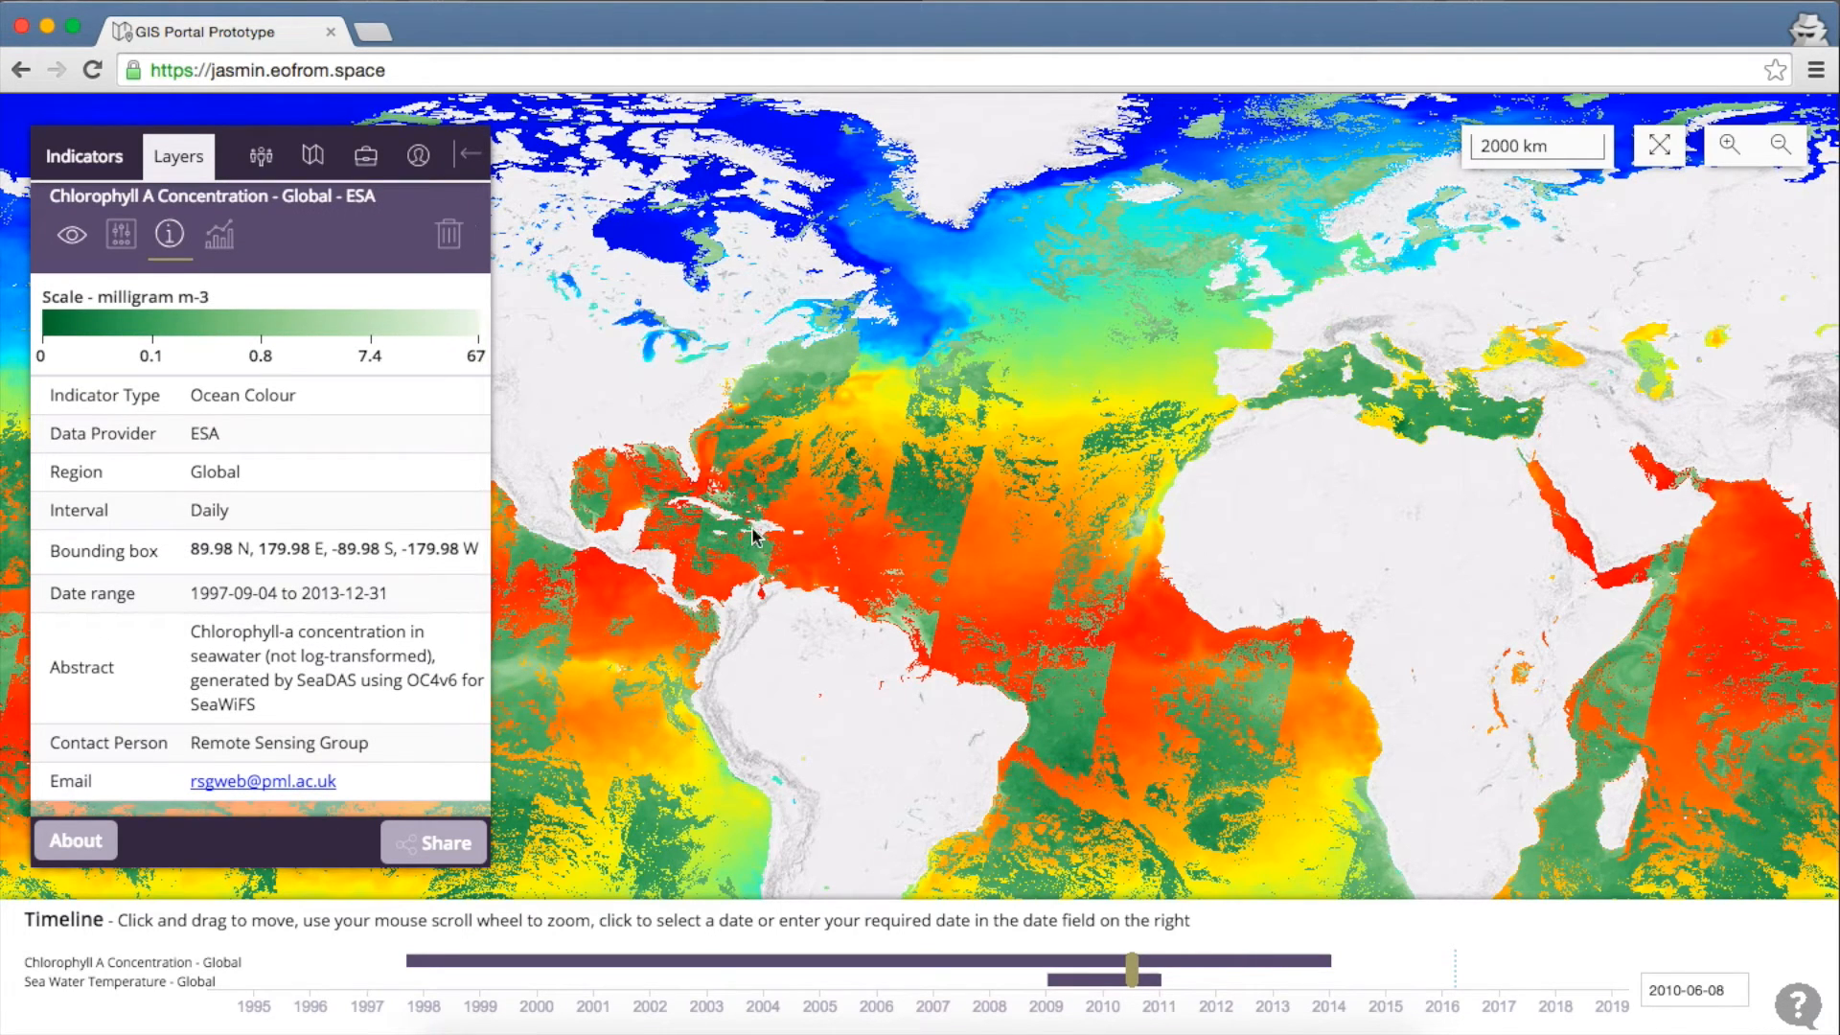
{"action": "scroll", "coordinate": [276, 598], "scroll_direction": "down", "scroll_amount": 3}
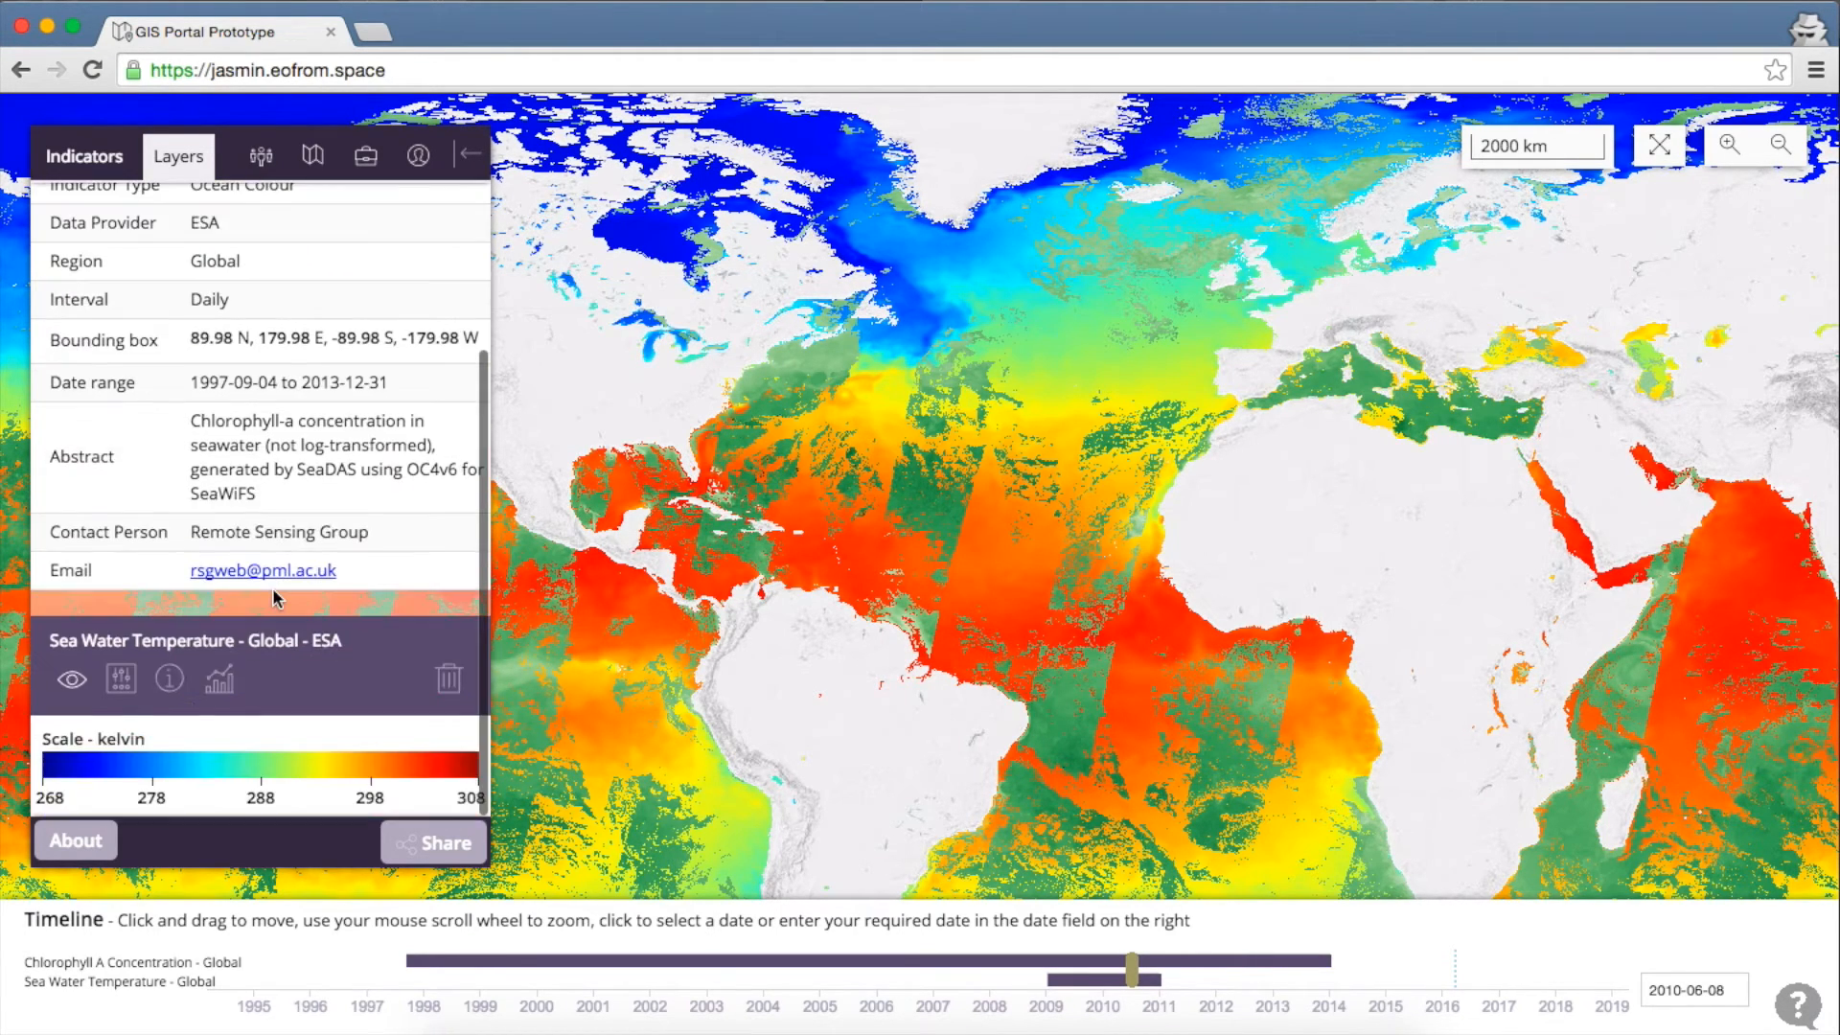
{"action": "left_click", "coordinate": [171, 680]}
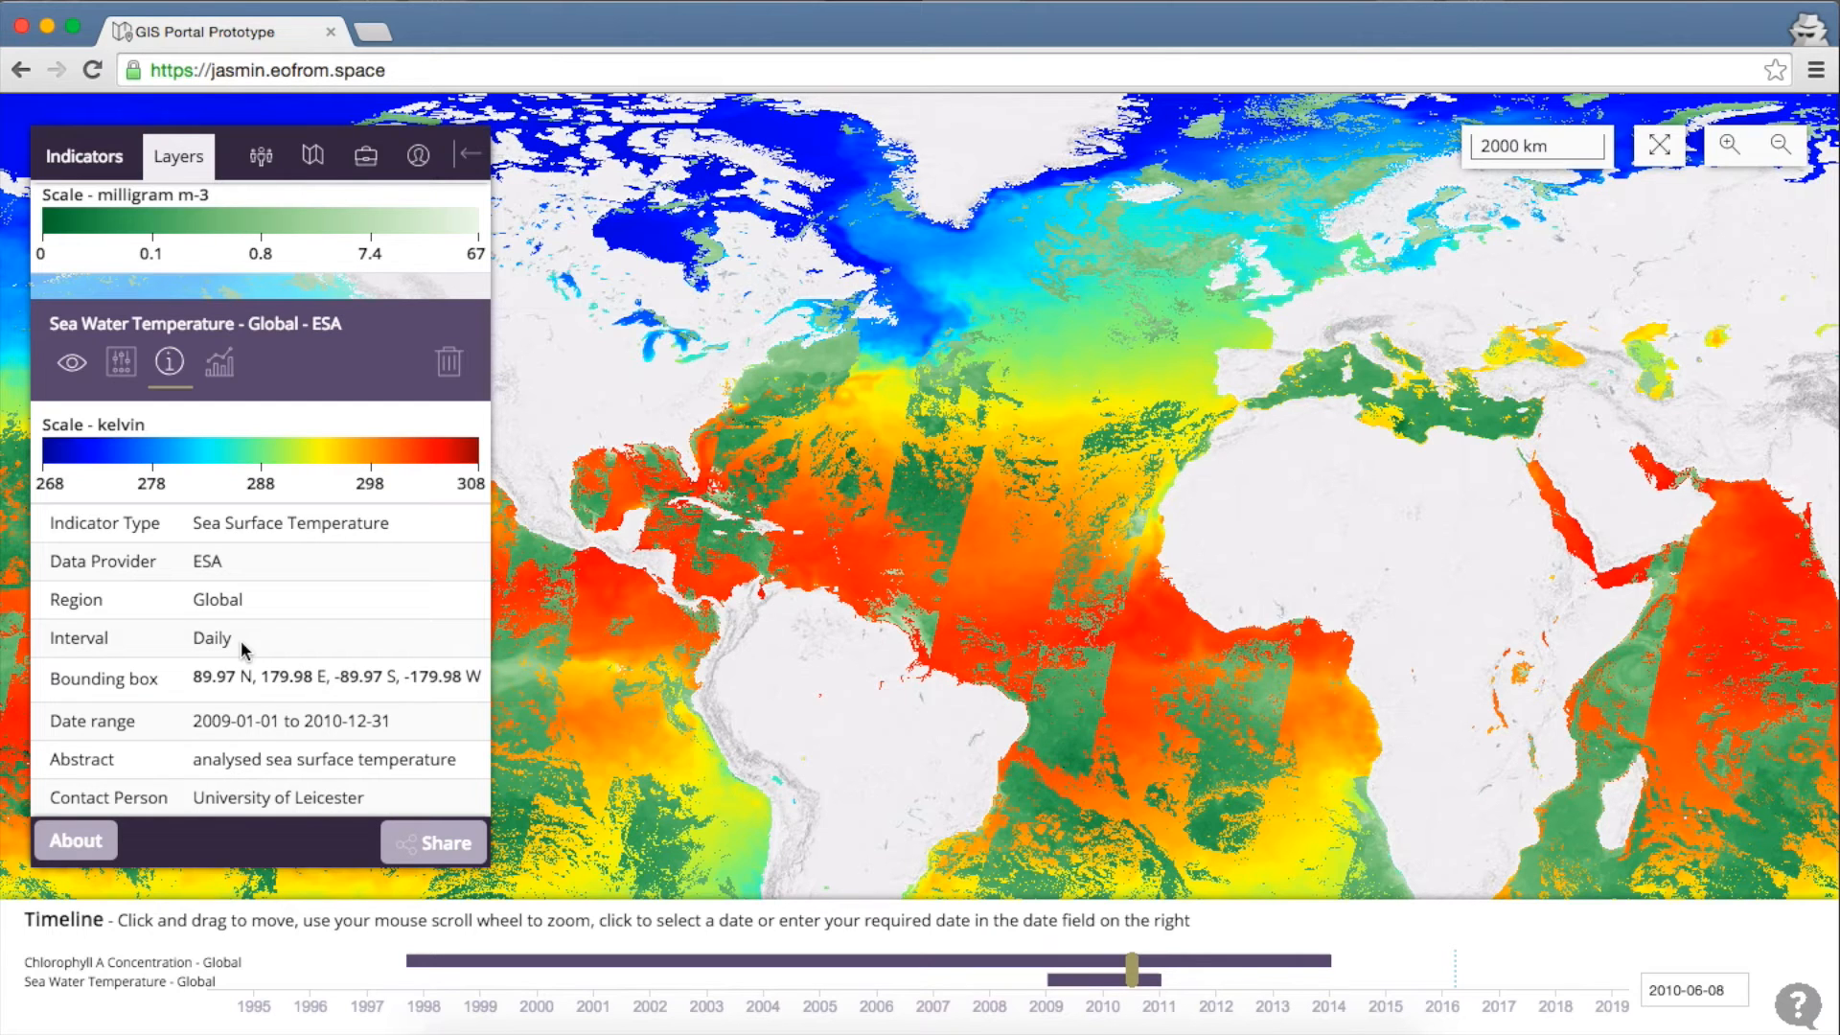
{"action": "scroll", "coordinate": [278, 477], "scroll_direction": "up", "scroll_amount": 2}
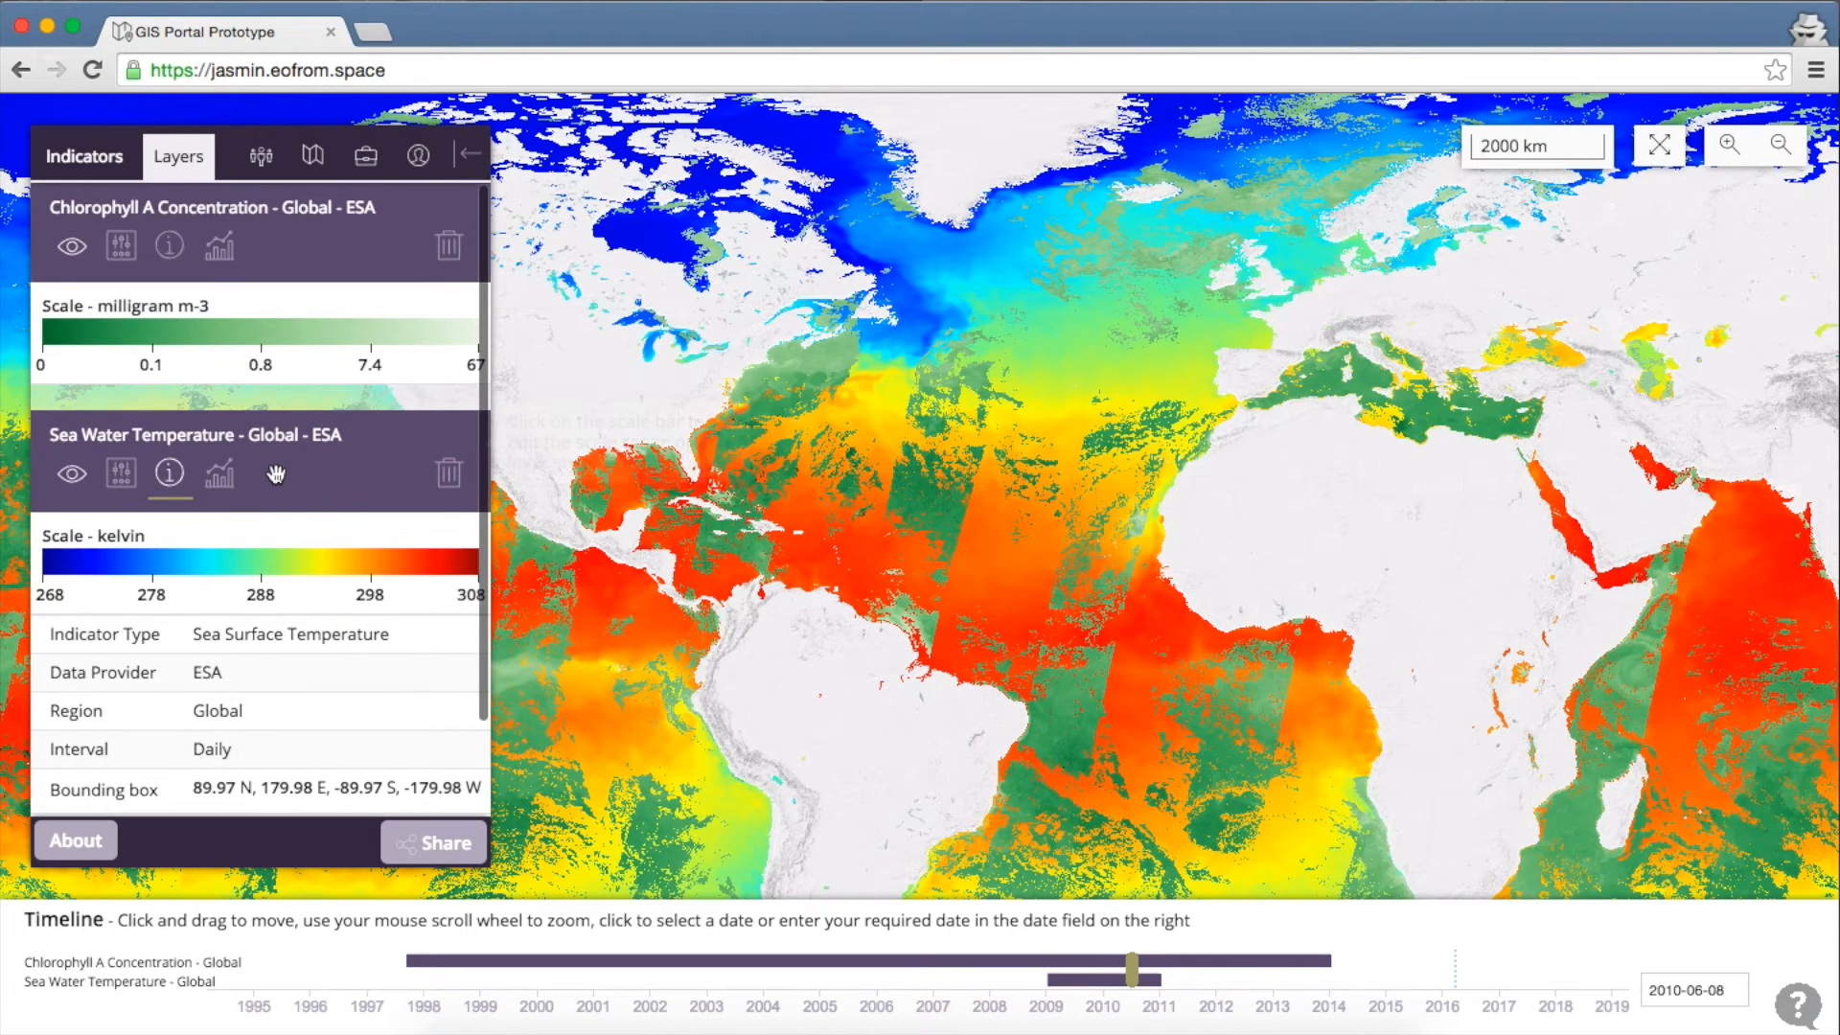
Zoom and pan the map onto the offshore waters off the US east coast
{"action": "scroll", "coordinate": [750, 401], "scroll_direction": "up", "scroll_amount": 1}
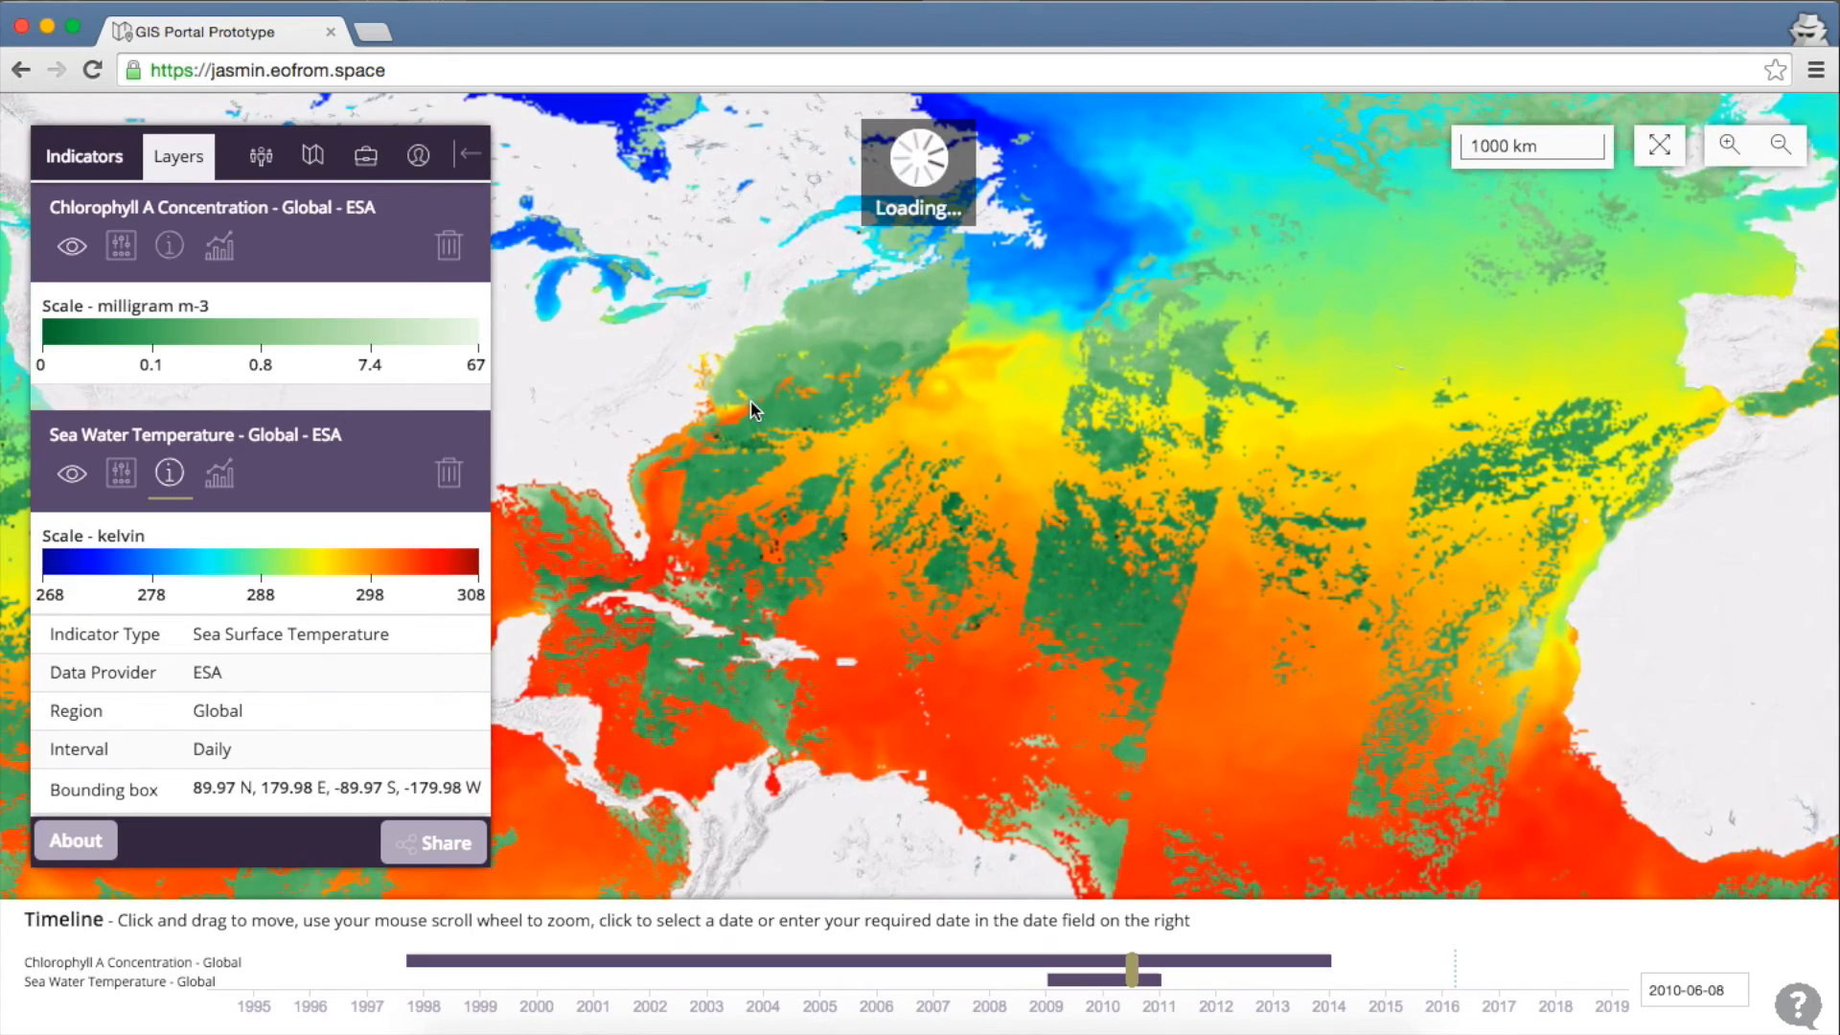
{"action": "scroll", "coordinate": [813, 353], "scroll_direction": "up", "scroll_amount": 1}
{"action": "double_click", "coordinate": [871, 351]}
{"action": "left_click_drag", "start_coordinate": [838, 349], "coordinate": [843, 460]}
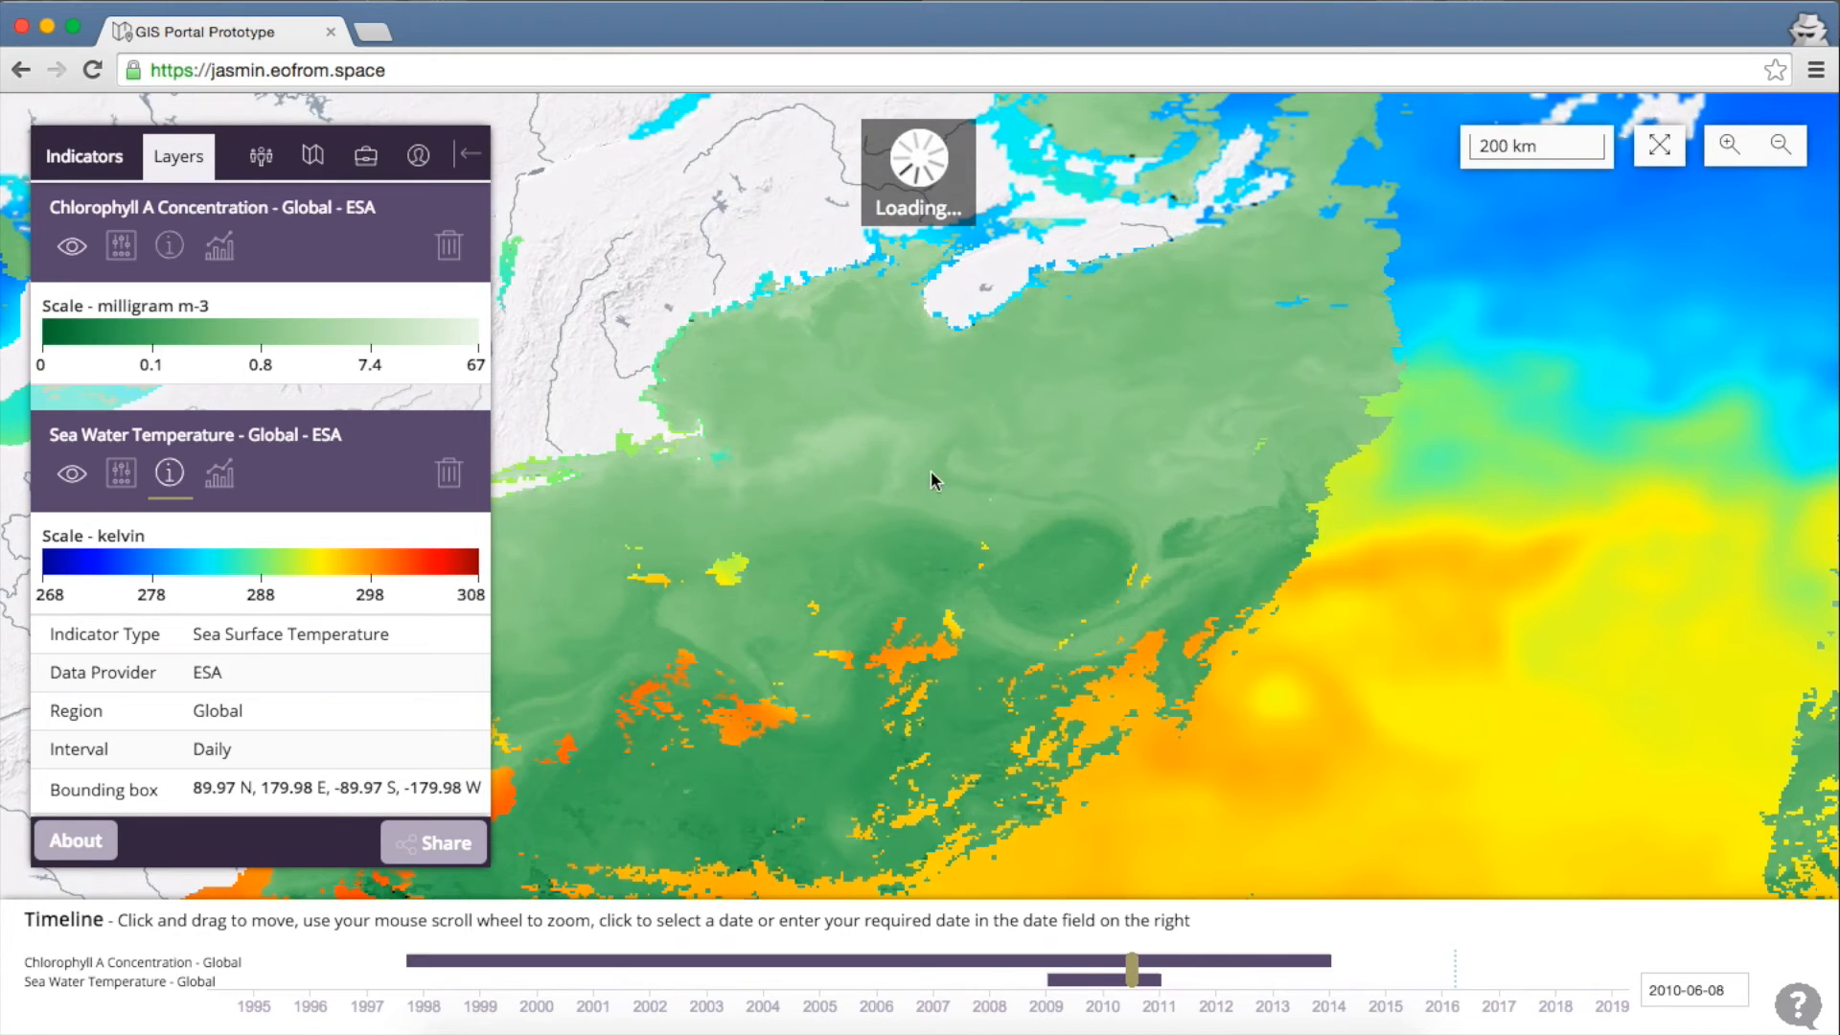
Draw a chlorophyll selection rectangle spanning -69.17,36.431,-65.984,43.022 over the offshore waters
{"action": "left_click", "coordinate": [221, 247]}
{"action": "left_click", "coordinate": [148, 557]}
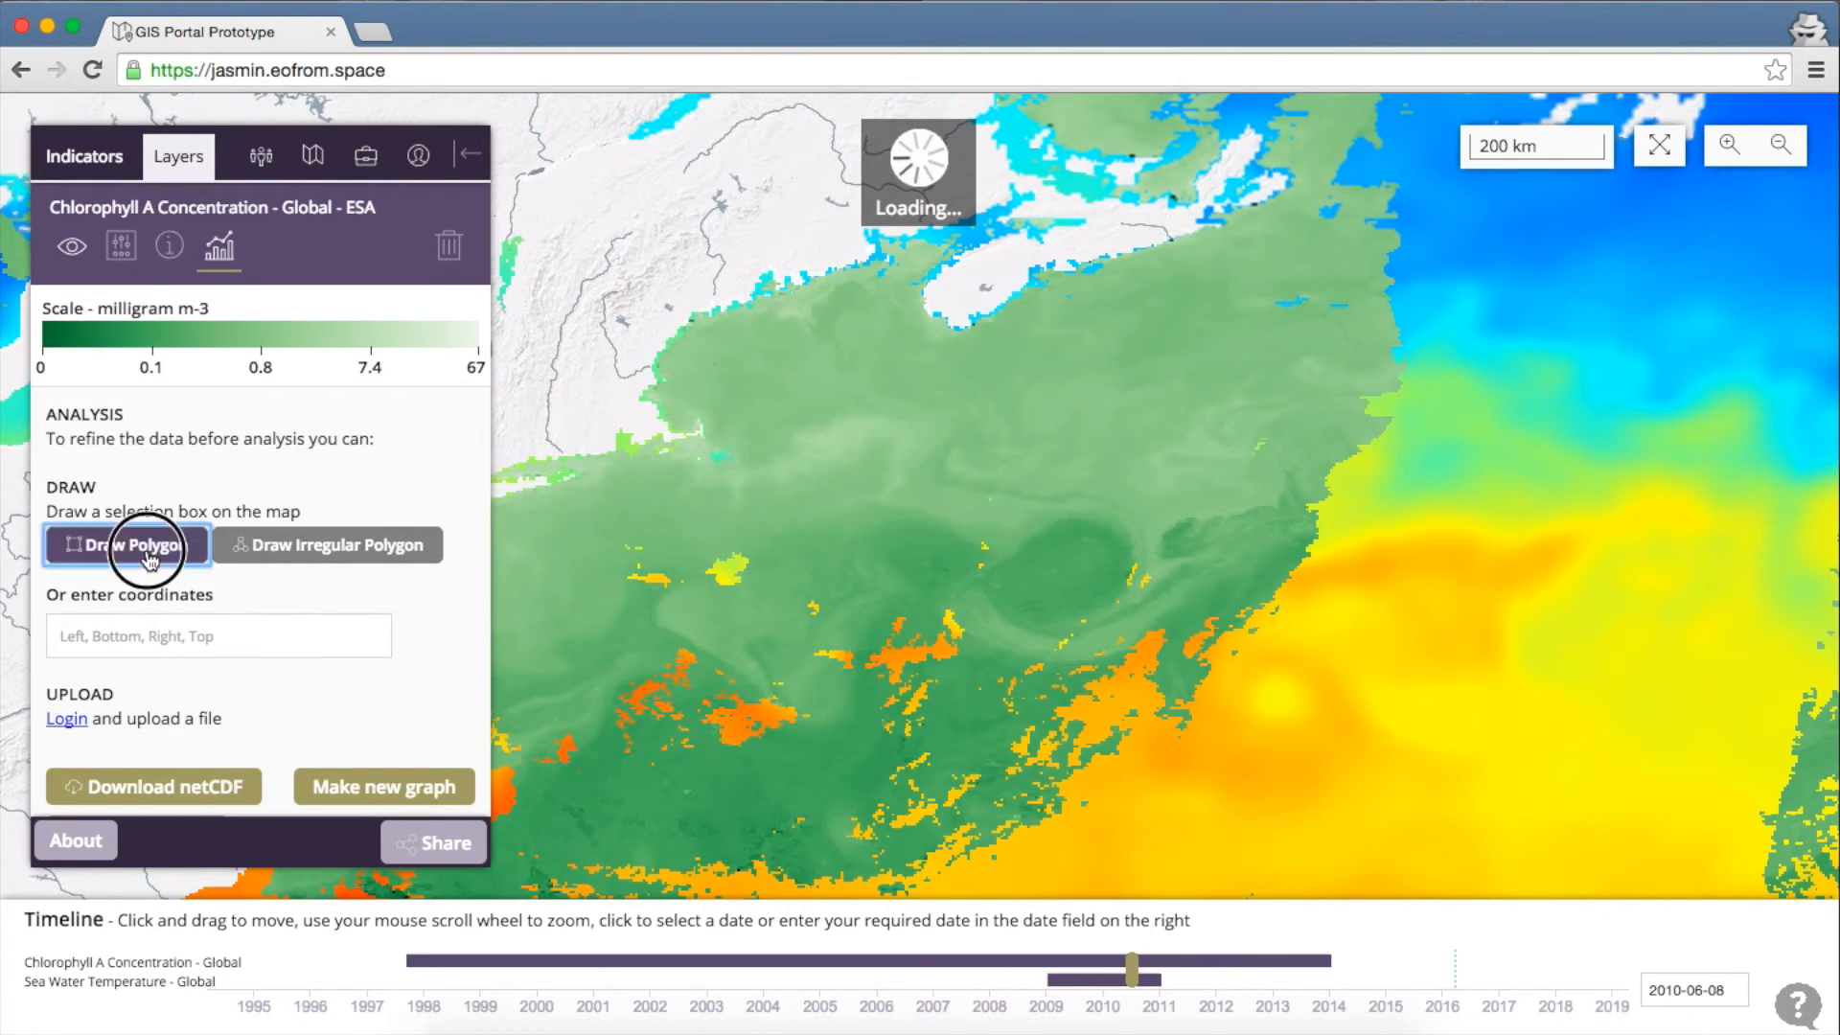
{"action": "mouse_move", "coordinate": [748, 359]}
{"action": "left_mouse_down"}
{"action": "mouse_move", "coordinate": [935, 630]}
{"action": "mouse_move", "coordinate": [935, 740]}
{"action": "left_mouse_up"}
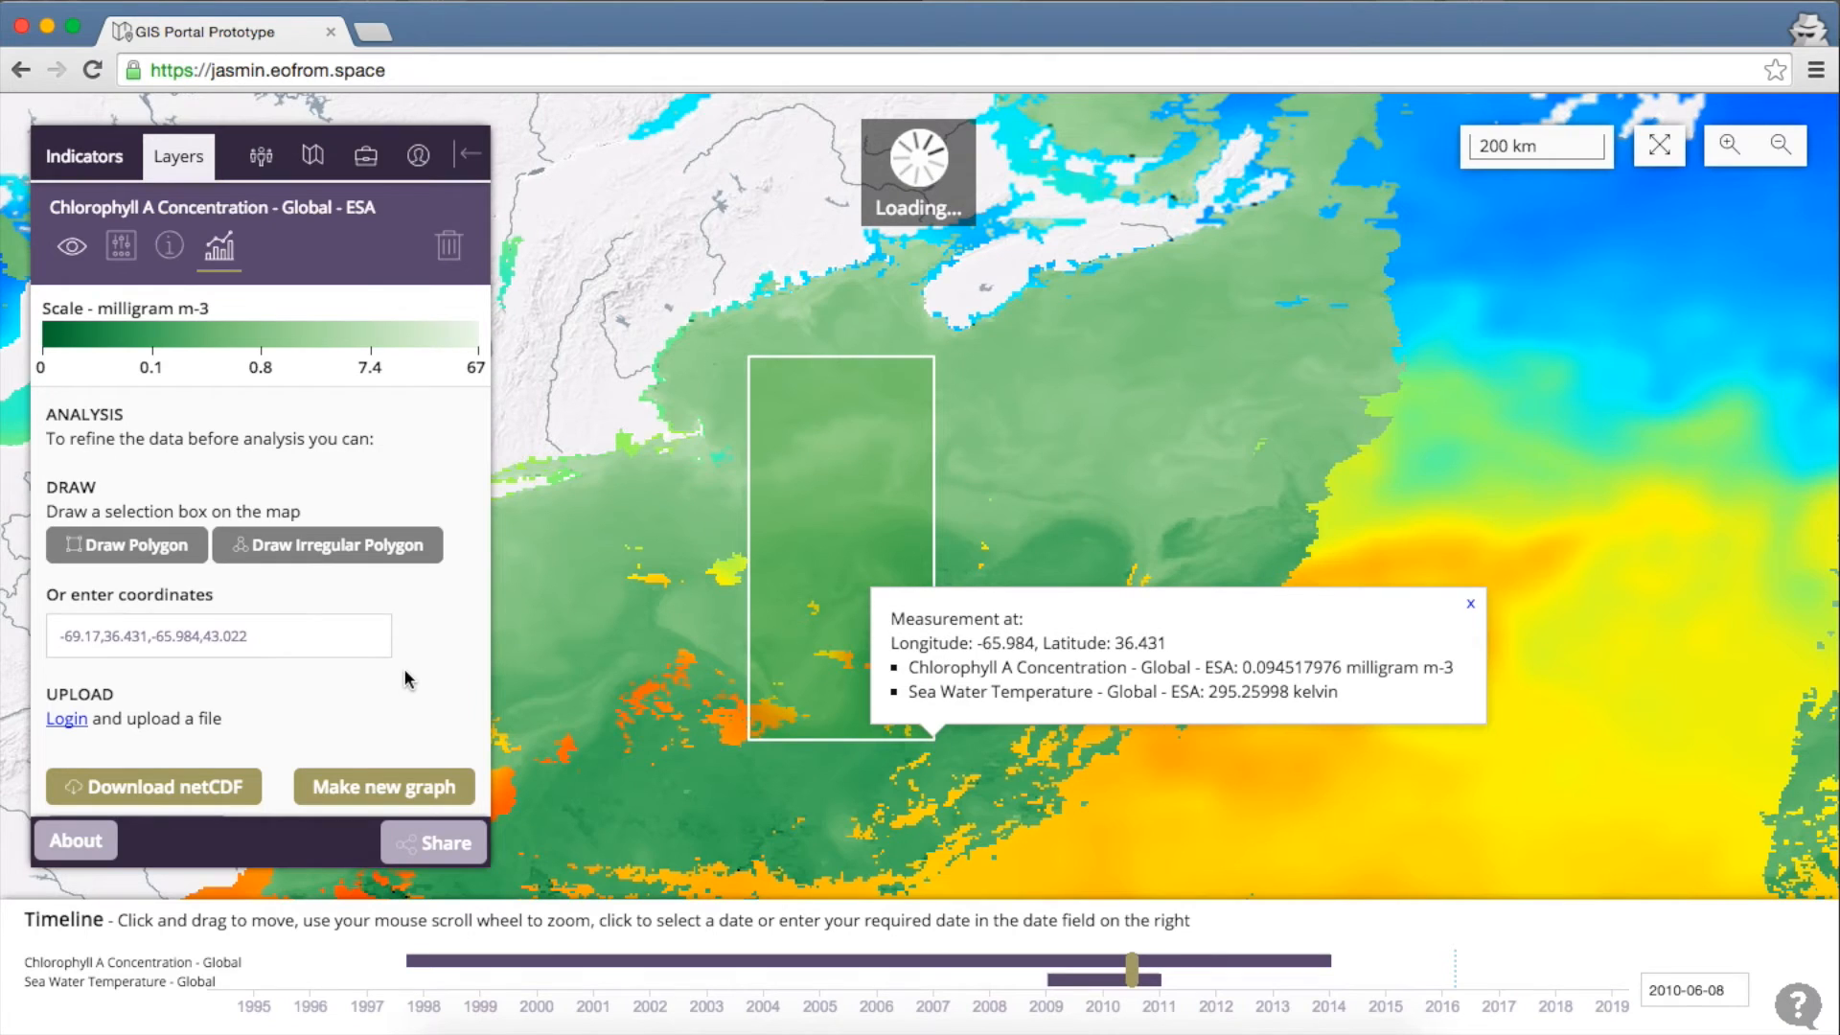
{"action": "scroll", "coordinate": [409, 678], "scroll_direction": "down", "scroll_amount": 2}
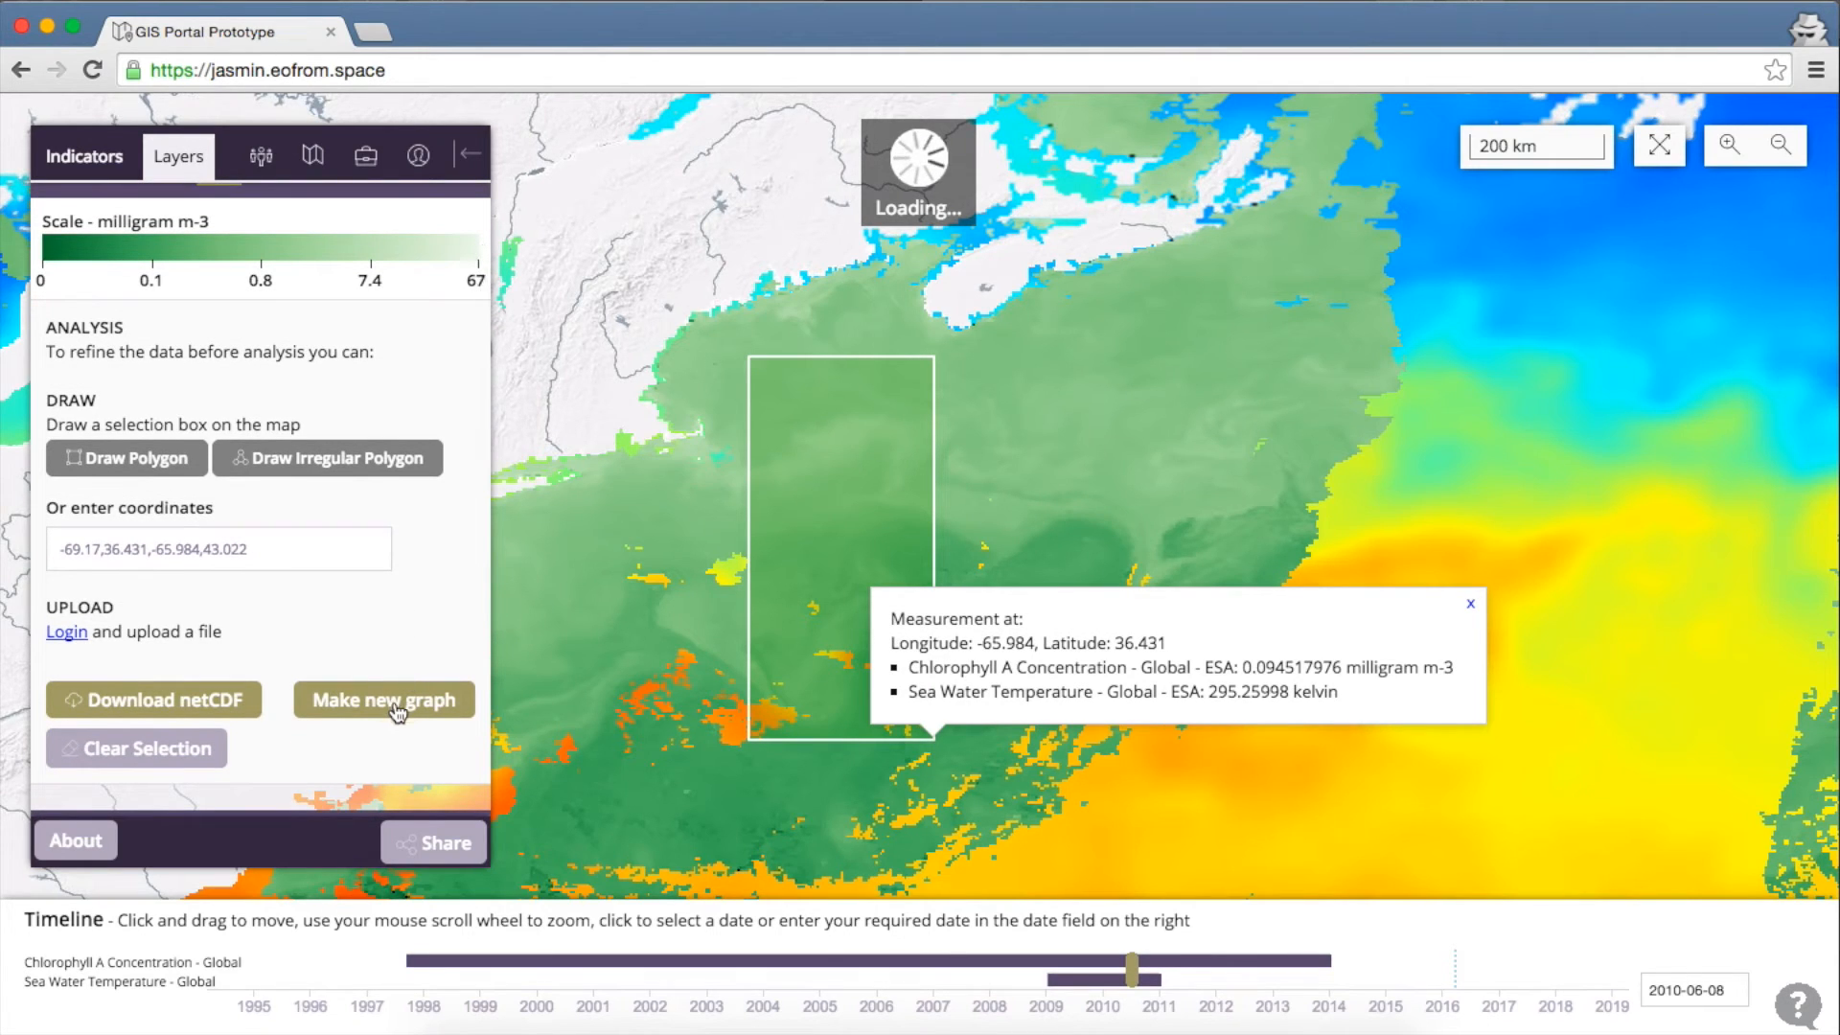
Start a new graph for the drawn rectangle and make it a Scatter plot
{"action": "left_click", "coordinate": [398, 707]}
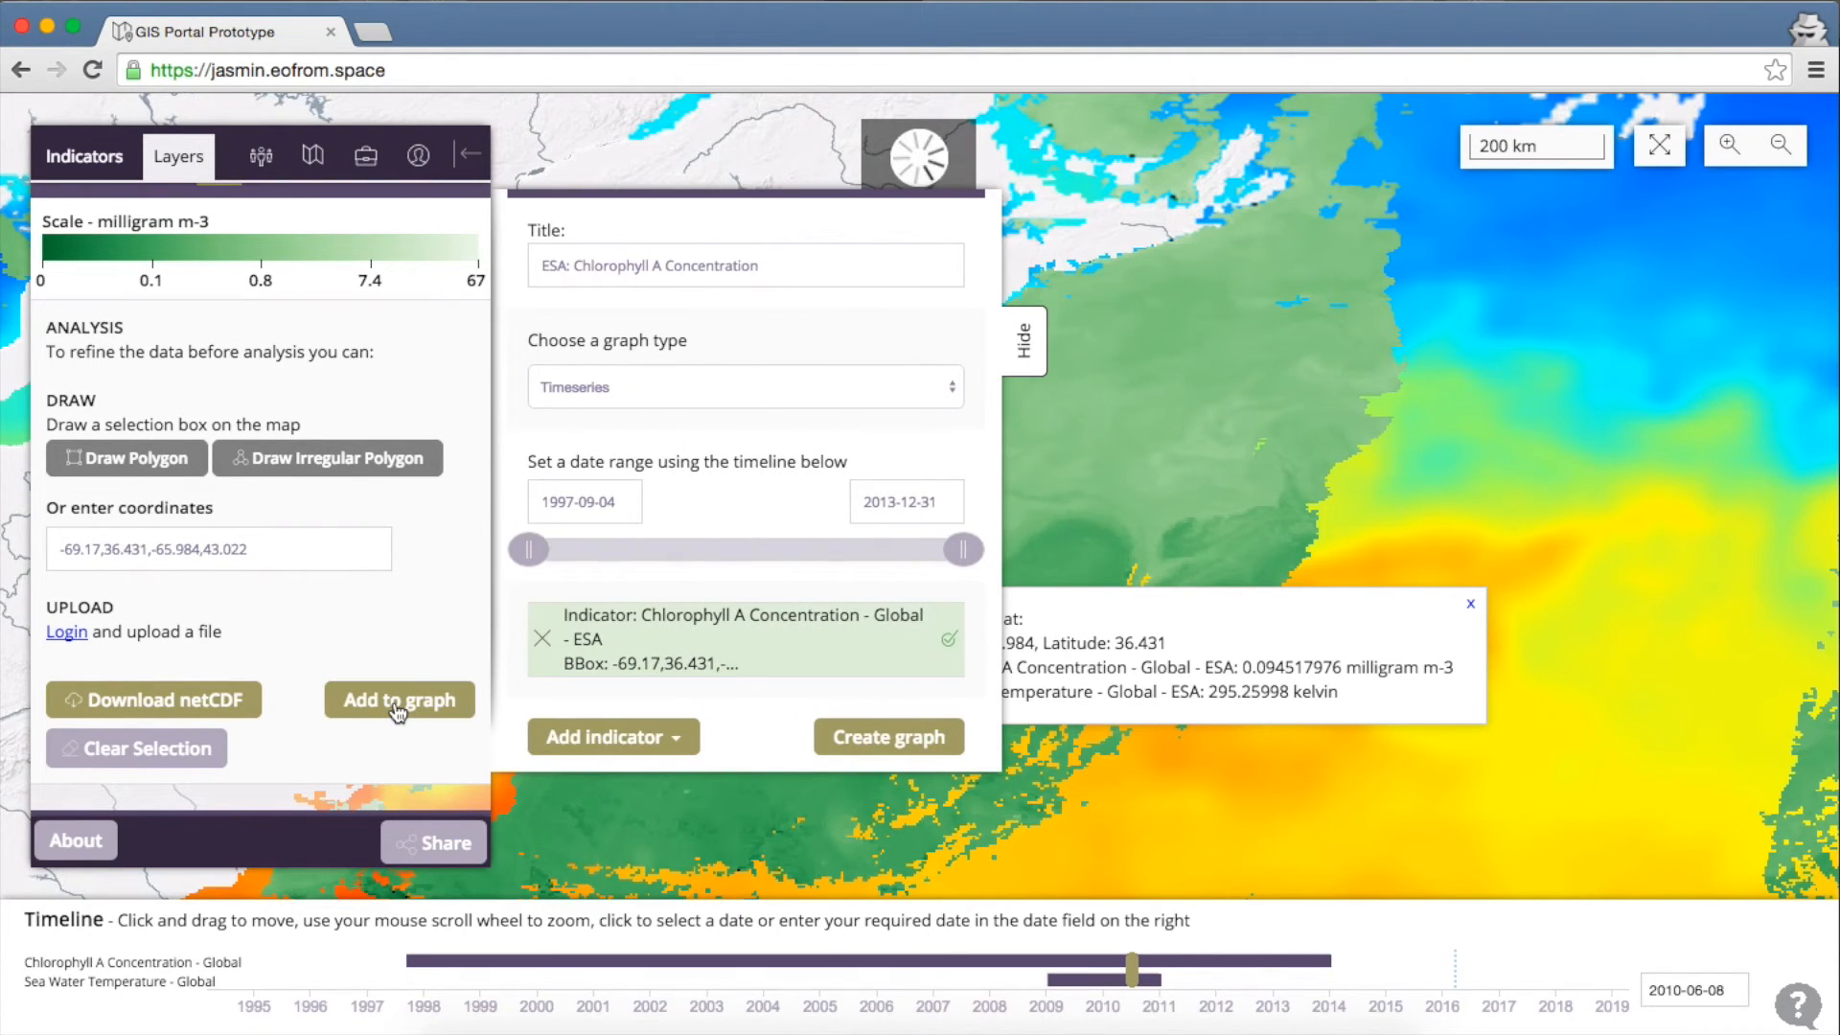
{"action": "left_click", "coordinate": [744, 386]}
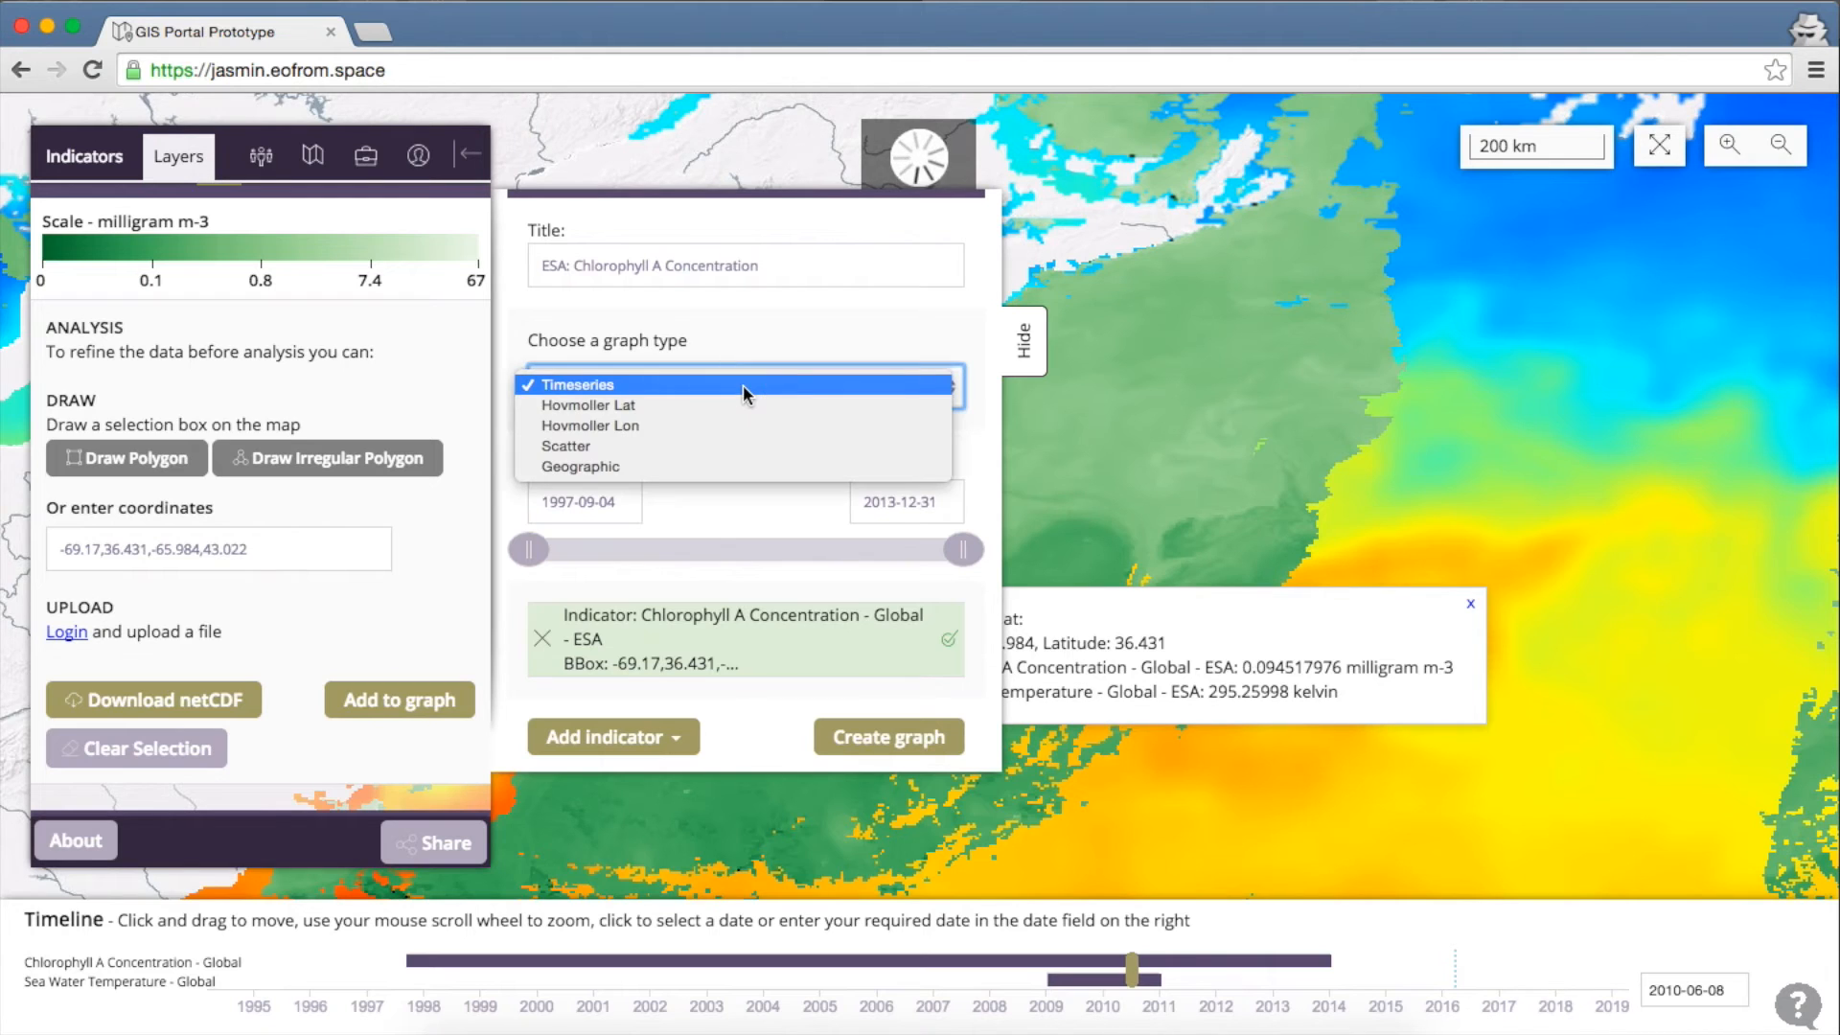
{"action": "left_click", "coordinate": [713, 443]}
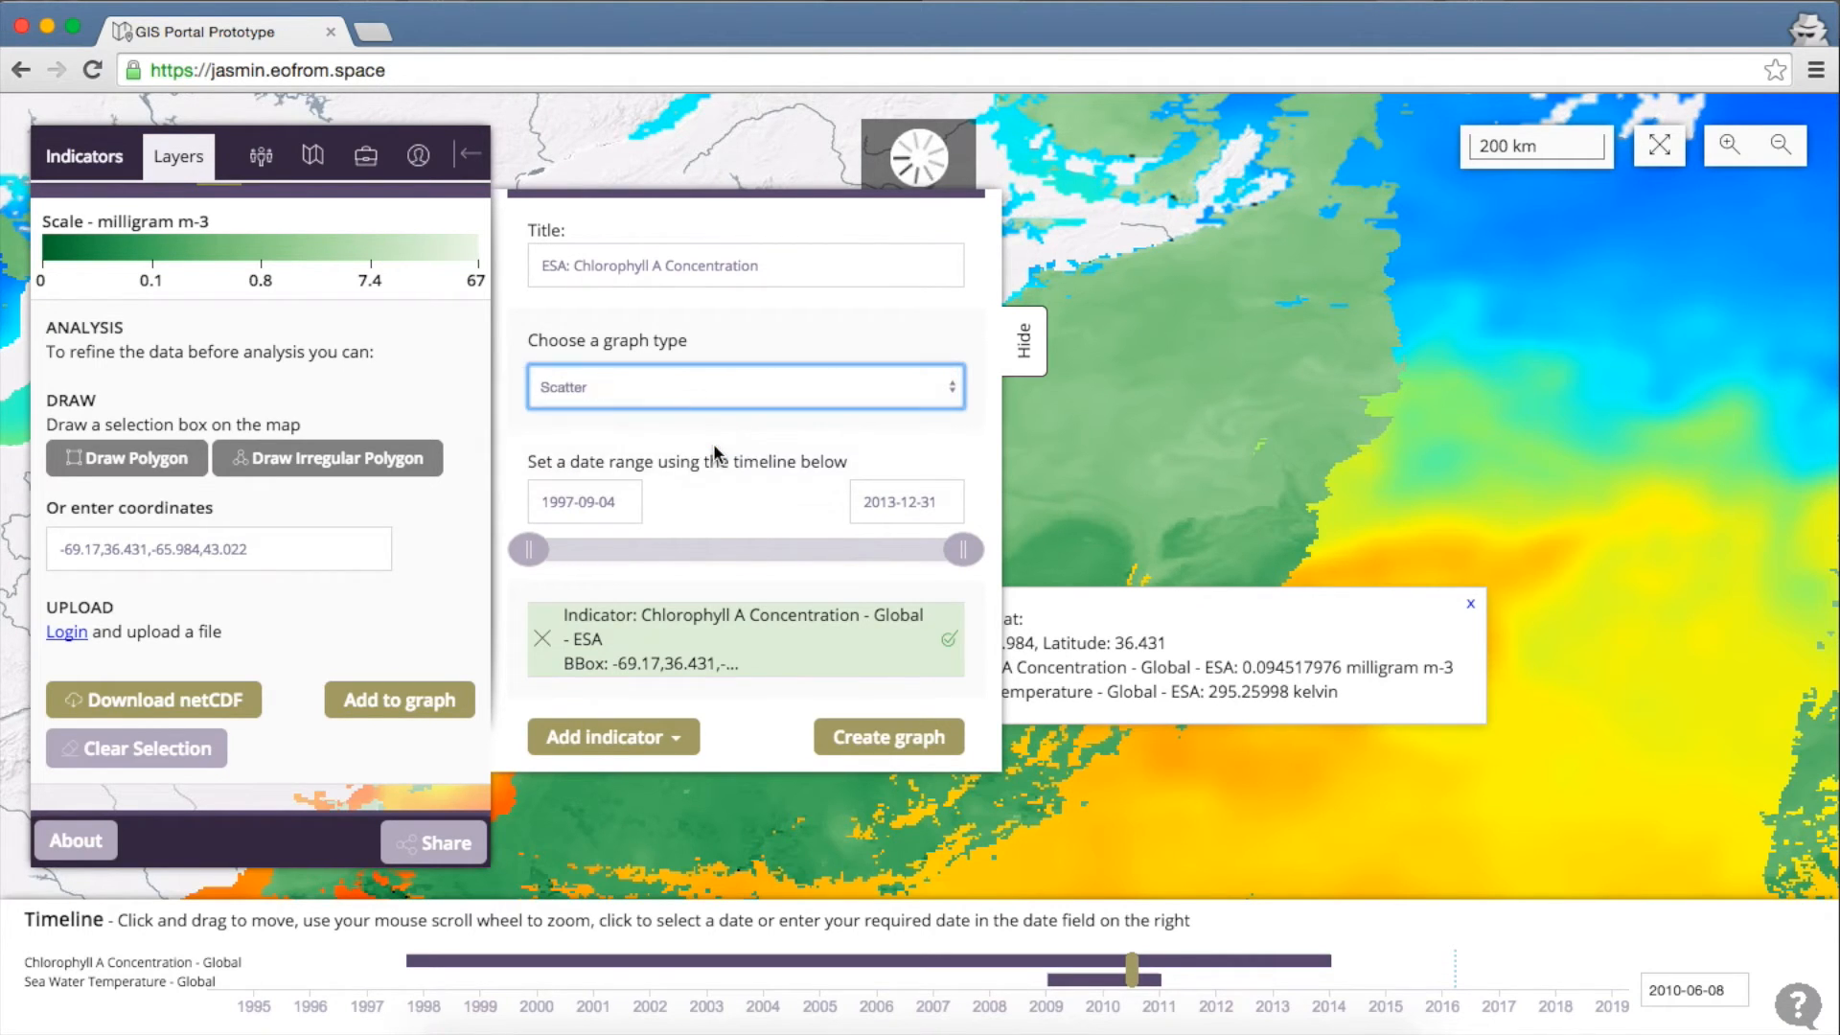
{"action": "scroll", "coordinate": [447, 618], "scroll_direction": "down", "scroll_amount": 2}
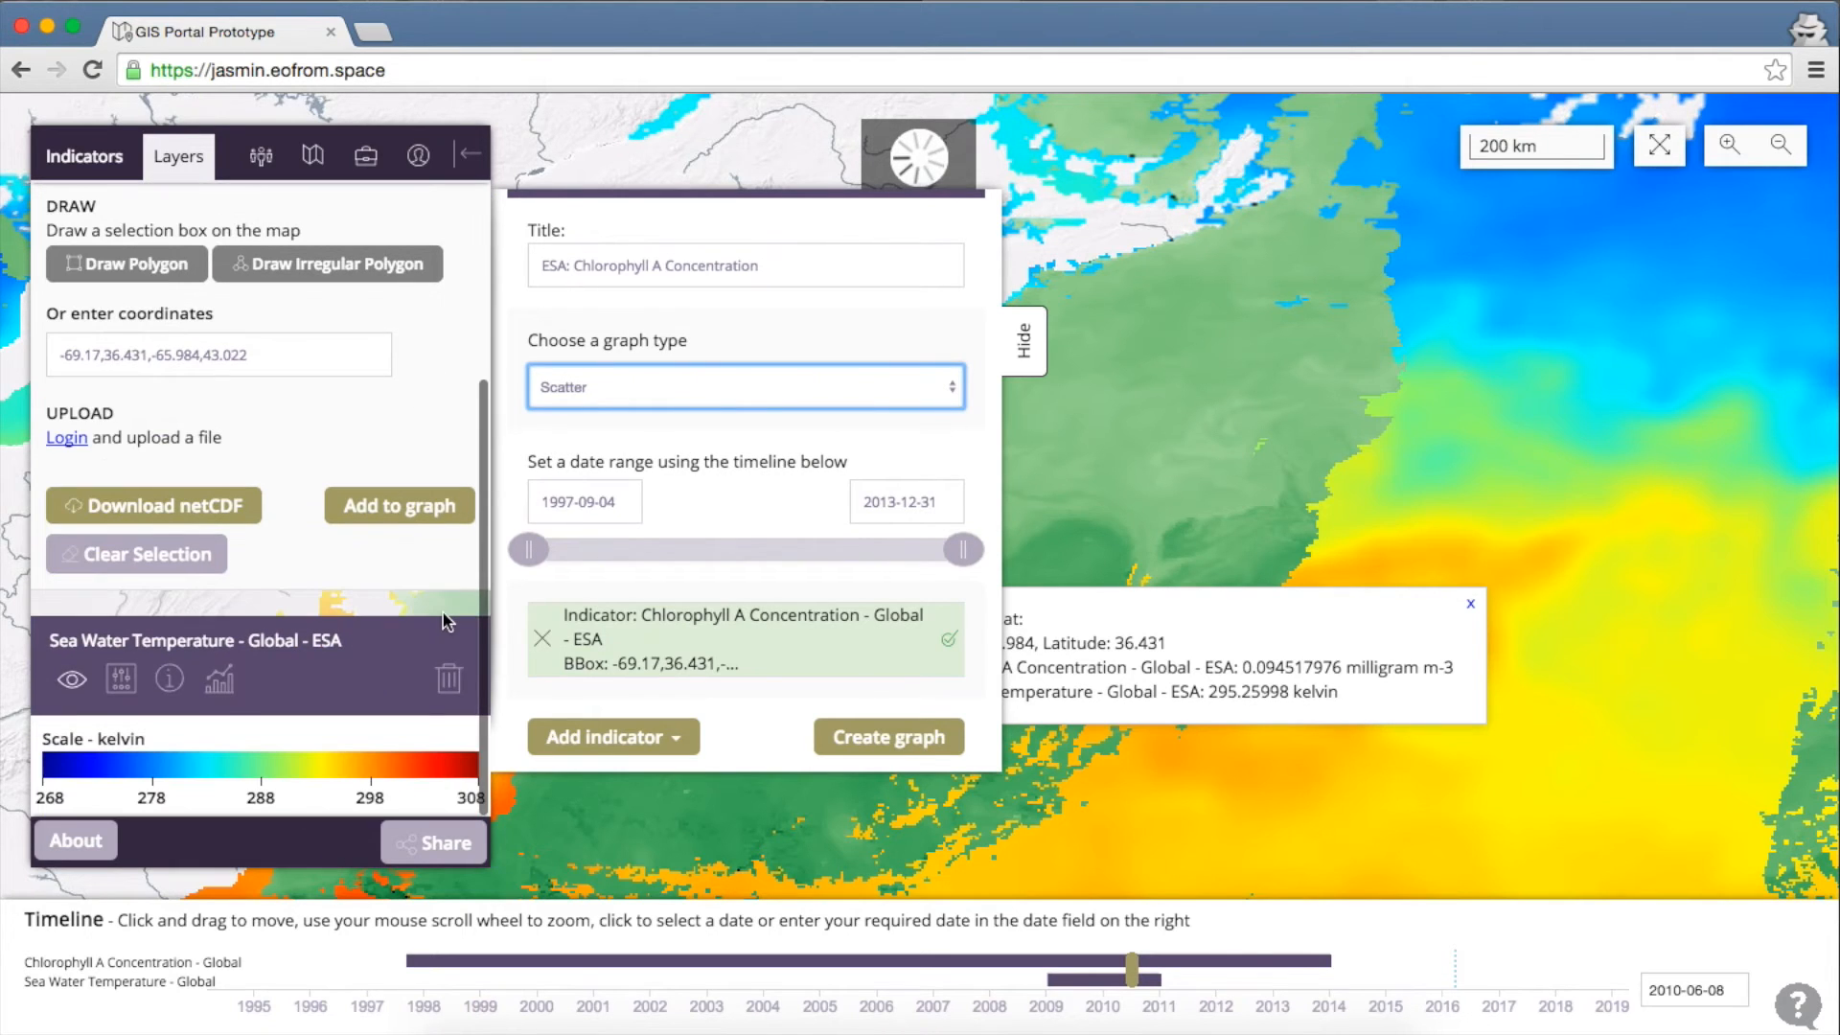
Add Sea Water Temperature to the scatter graph as the second variable
{"action": "left_click", "coordinate": [226, 688]}
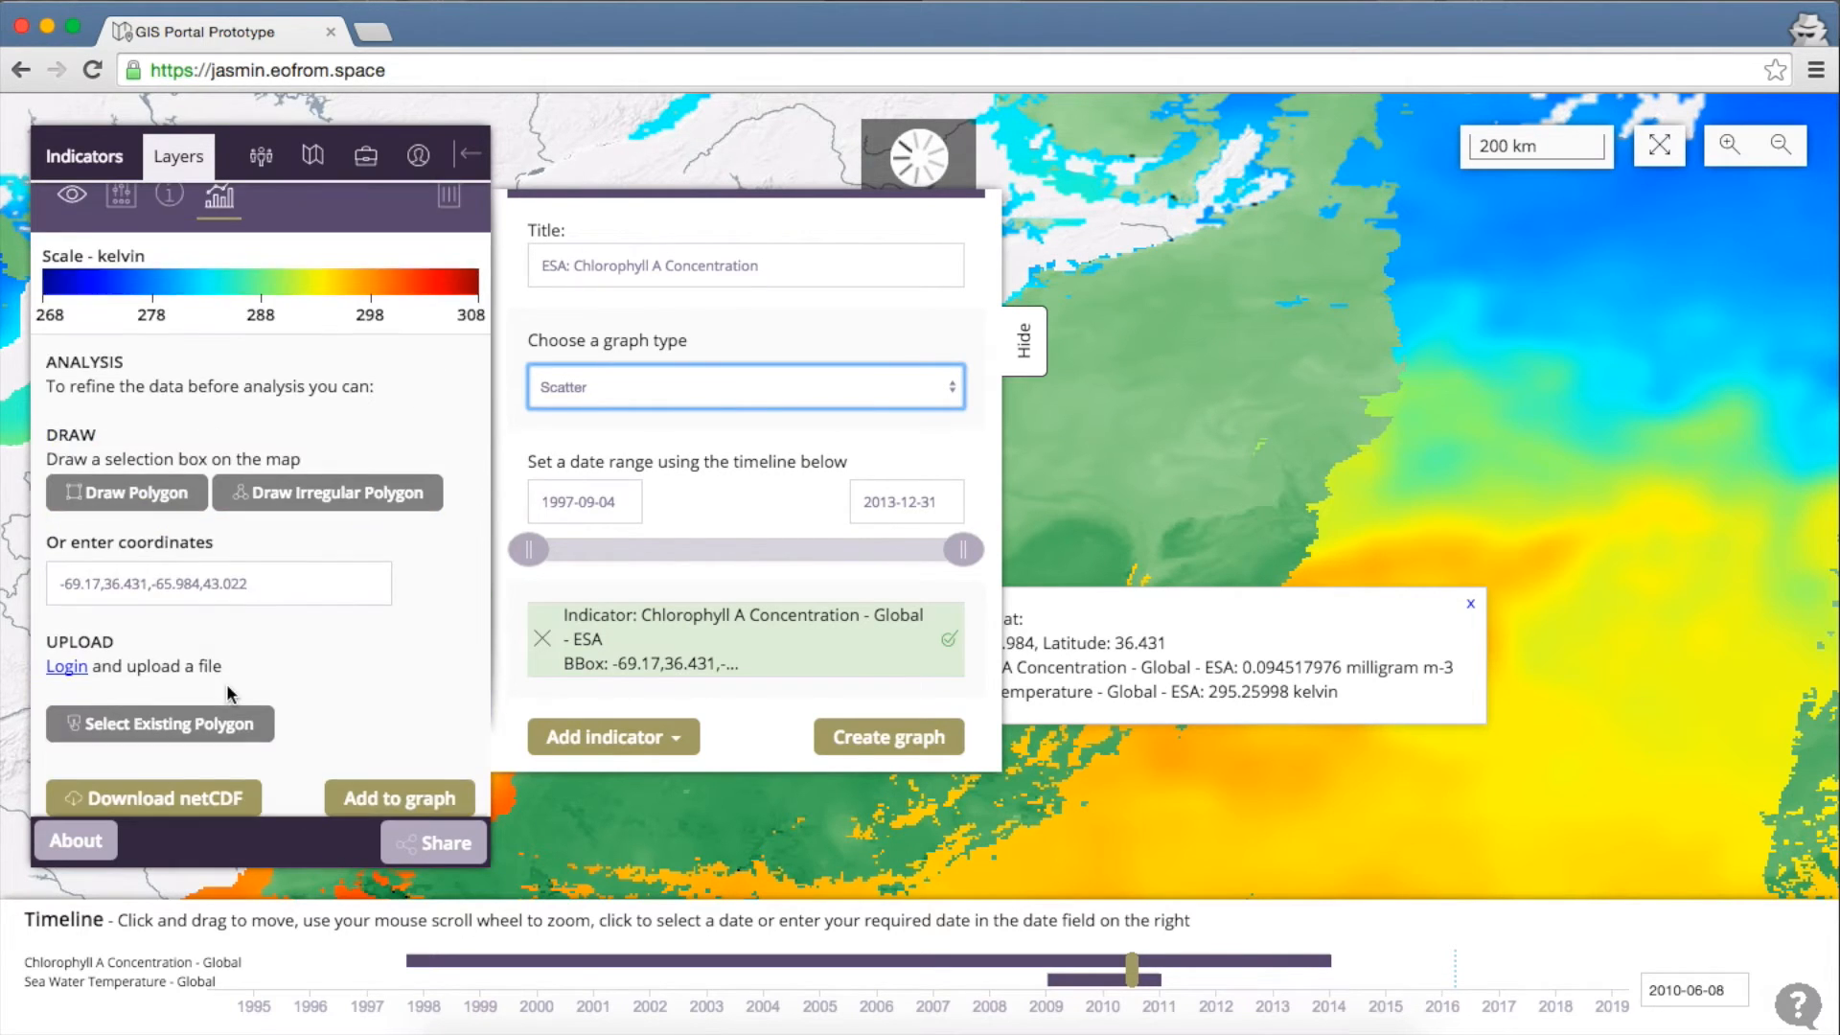
{"action": "scroll", "coordinate": [407, 766], "scroll_direction": "down", "scroll_amount": 2}
{"action": "left_click", "coordinate": [404, 738]}
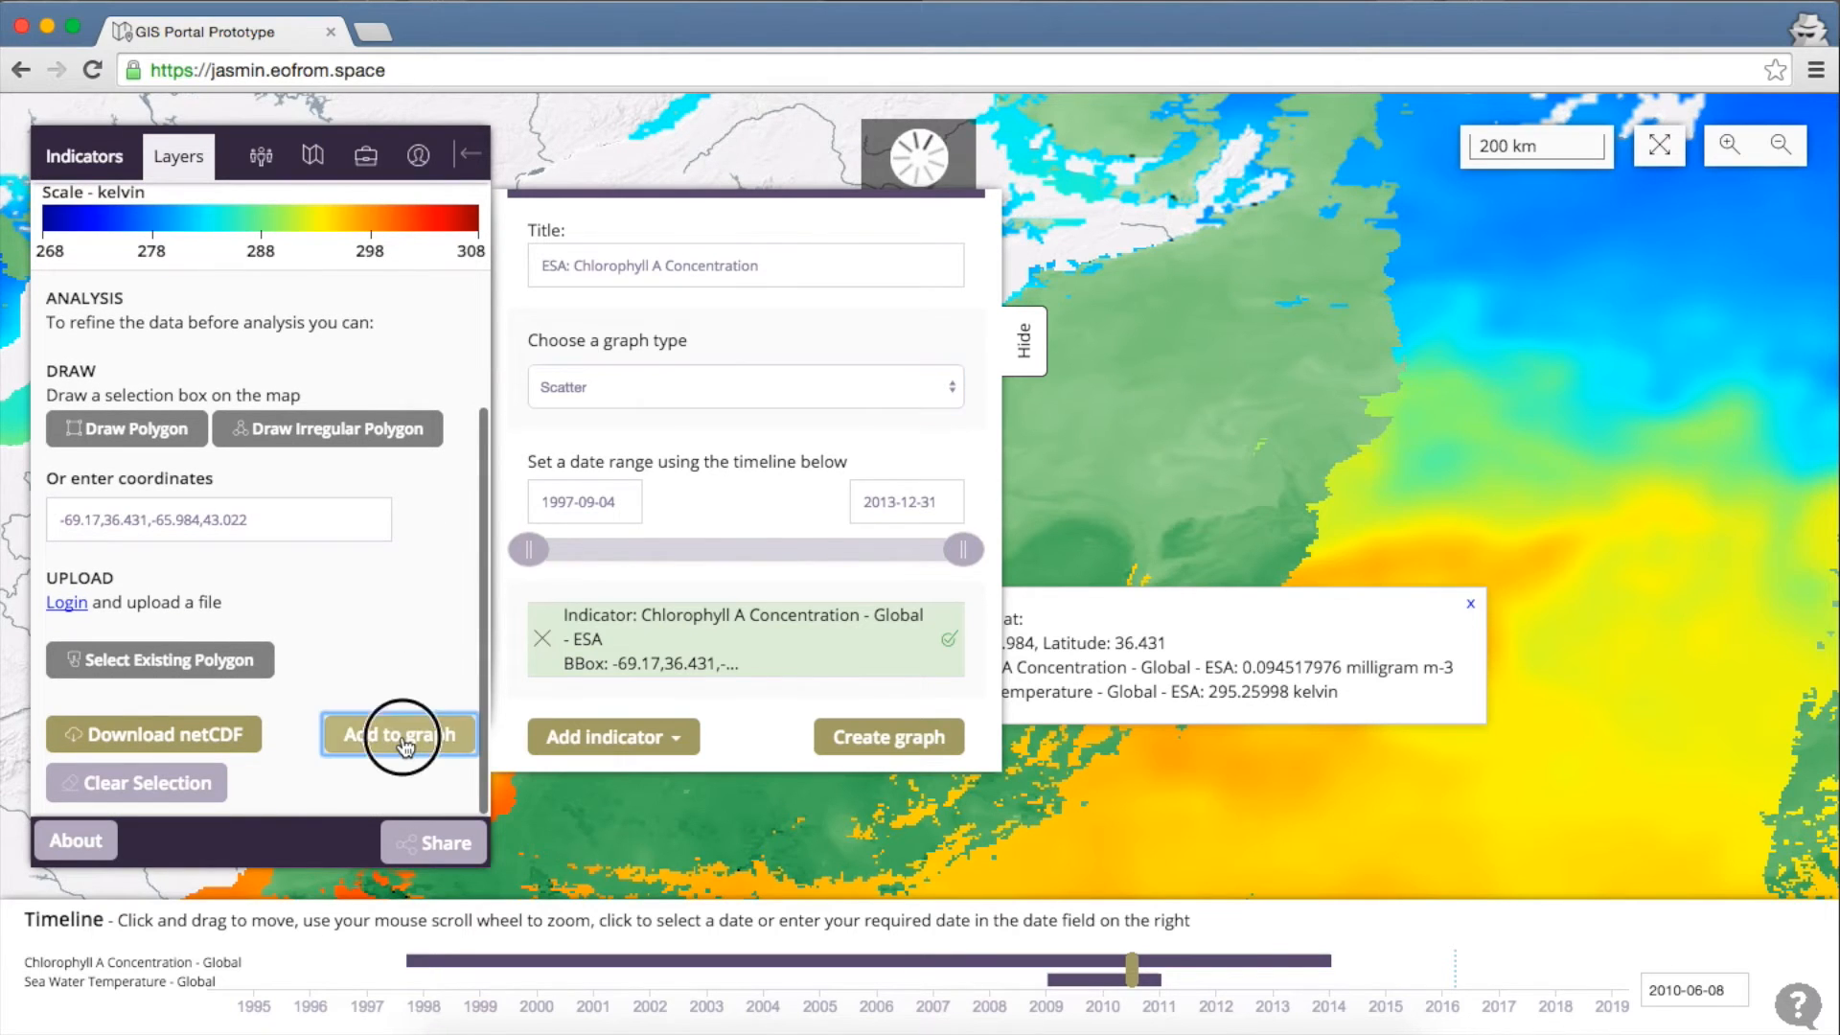
{"action": "scroll", "coordinate": [896, 383], "scroll_direction": "down", "scroll_amount": 2}
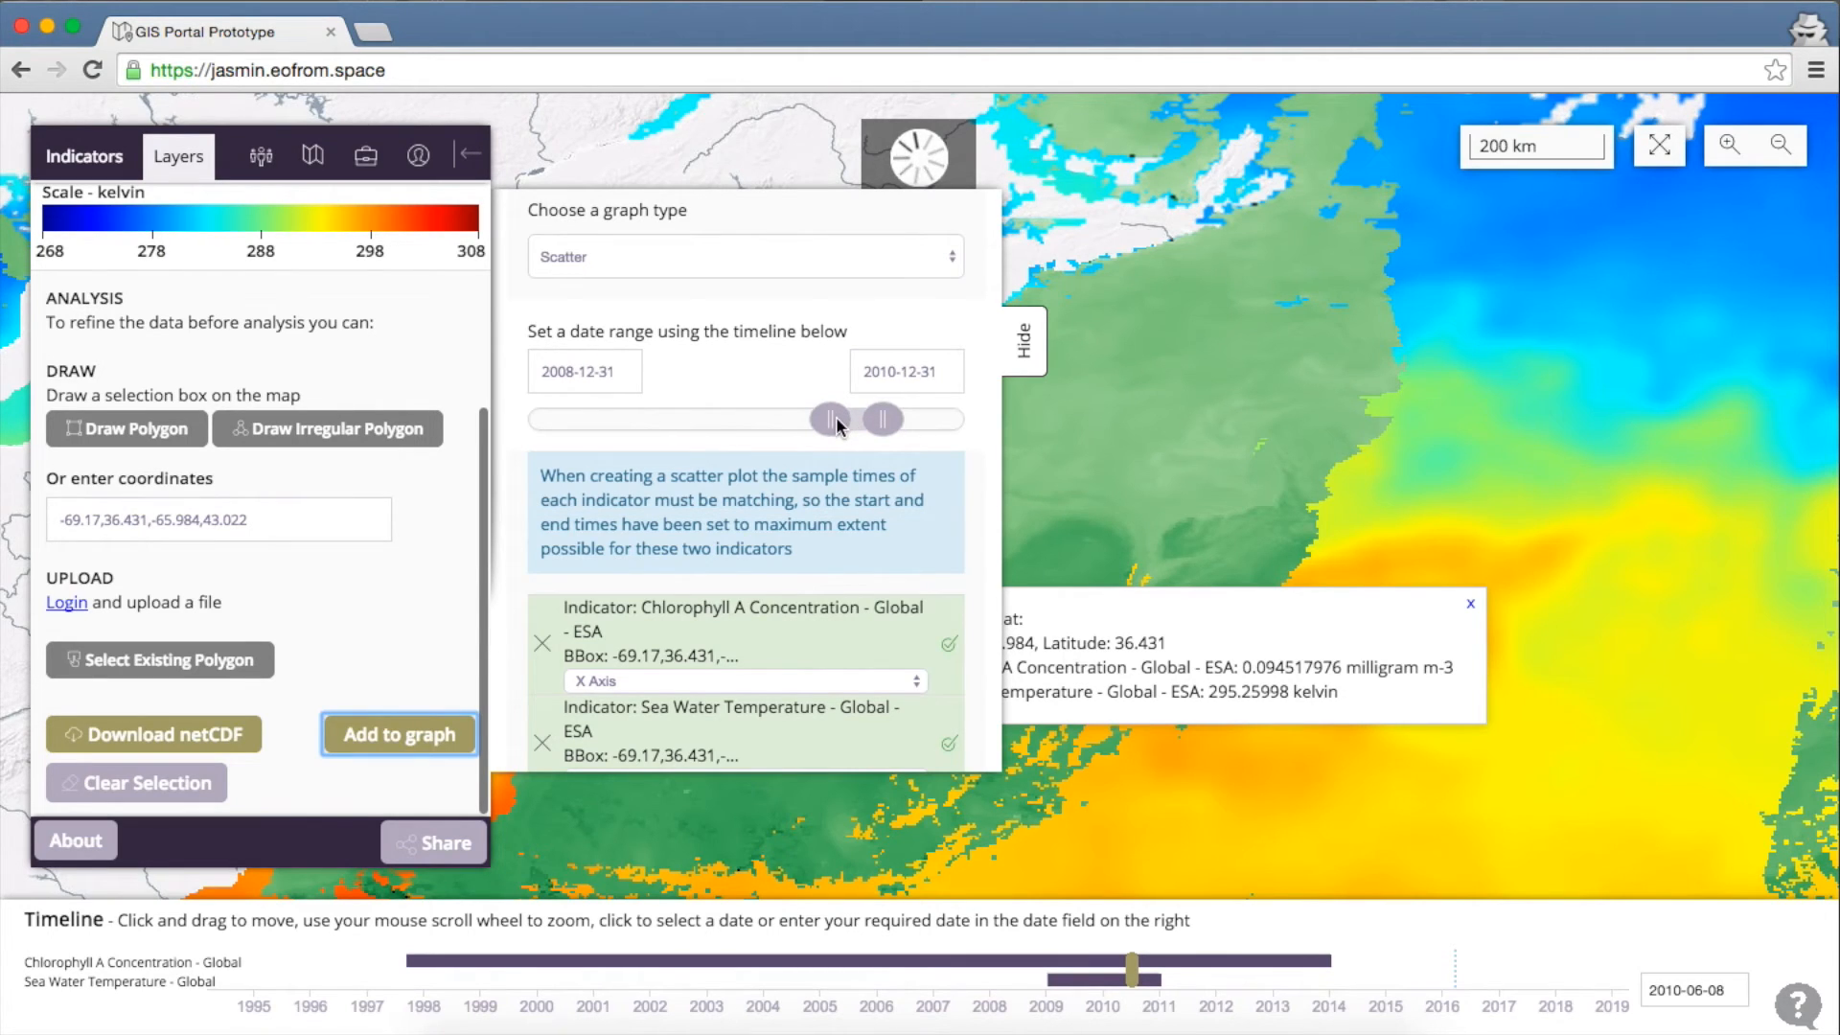
Set the scatter graph's date range to 2010-05-30 through 2010-11-30
{"action": "left_click_drag", "start_coordinate": [617, 375], "coordinate": [559, 374]}
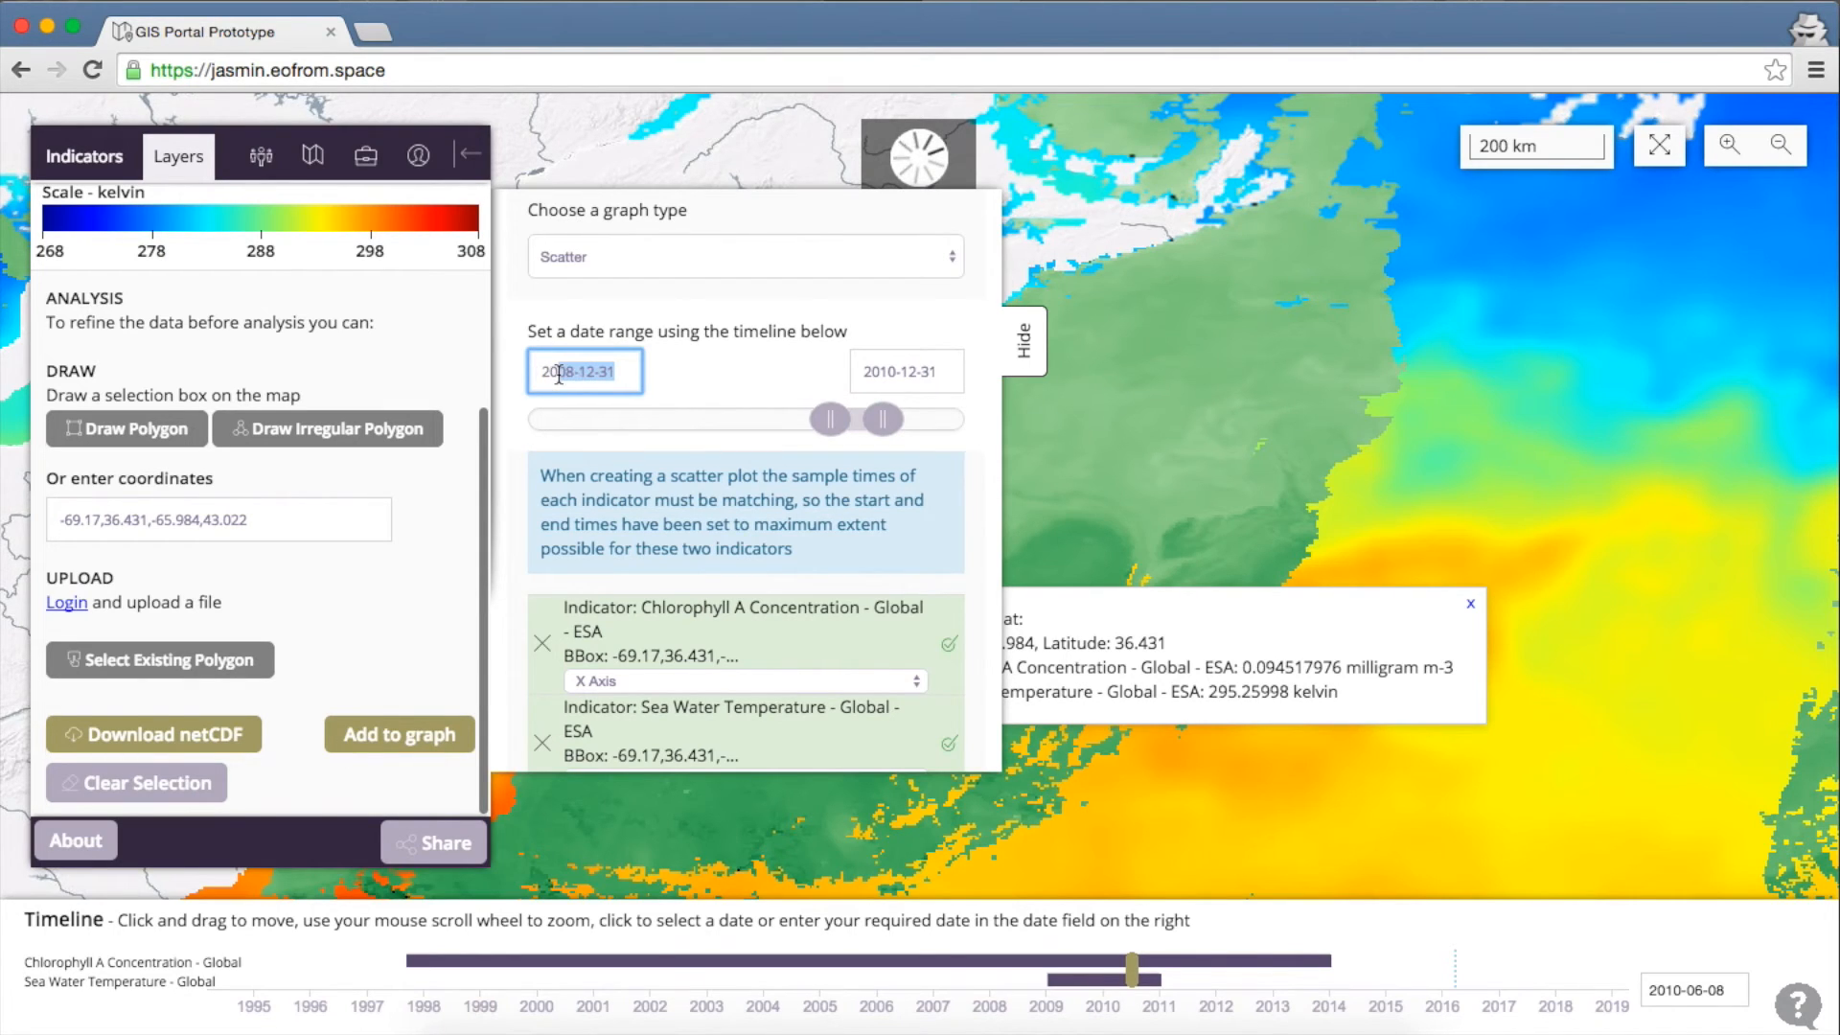
{"action": "type", "text": "10-5"}
{"action": "key", "text": "BackSpace"}
{"action": "type", "text": "05"}
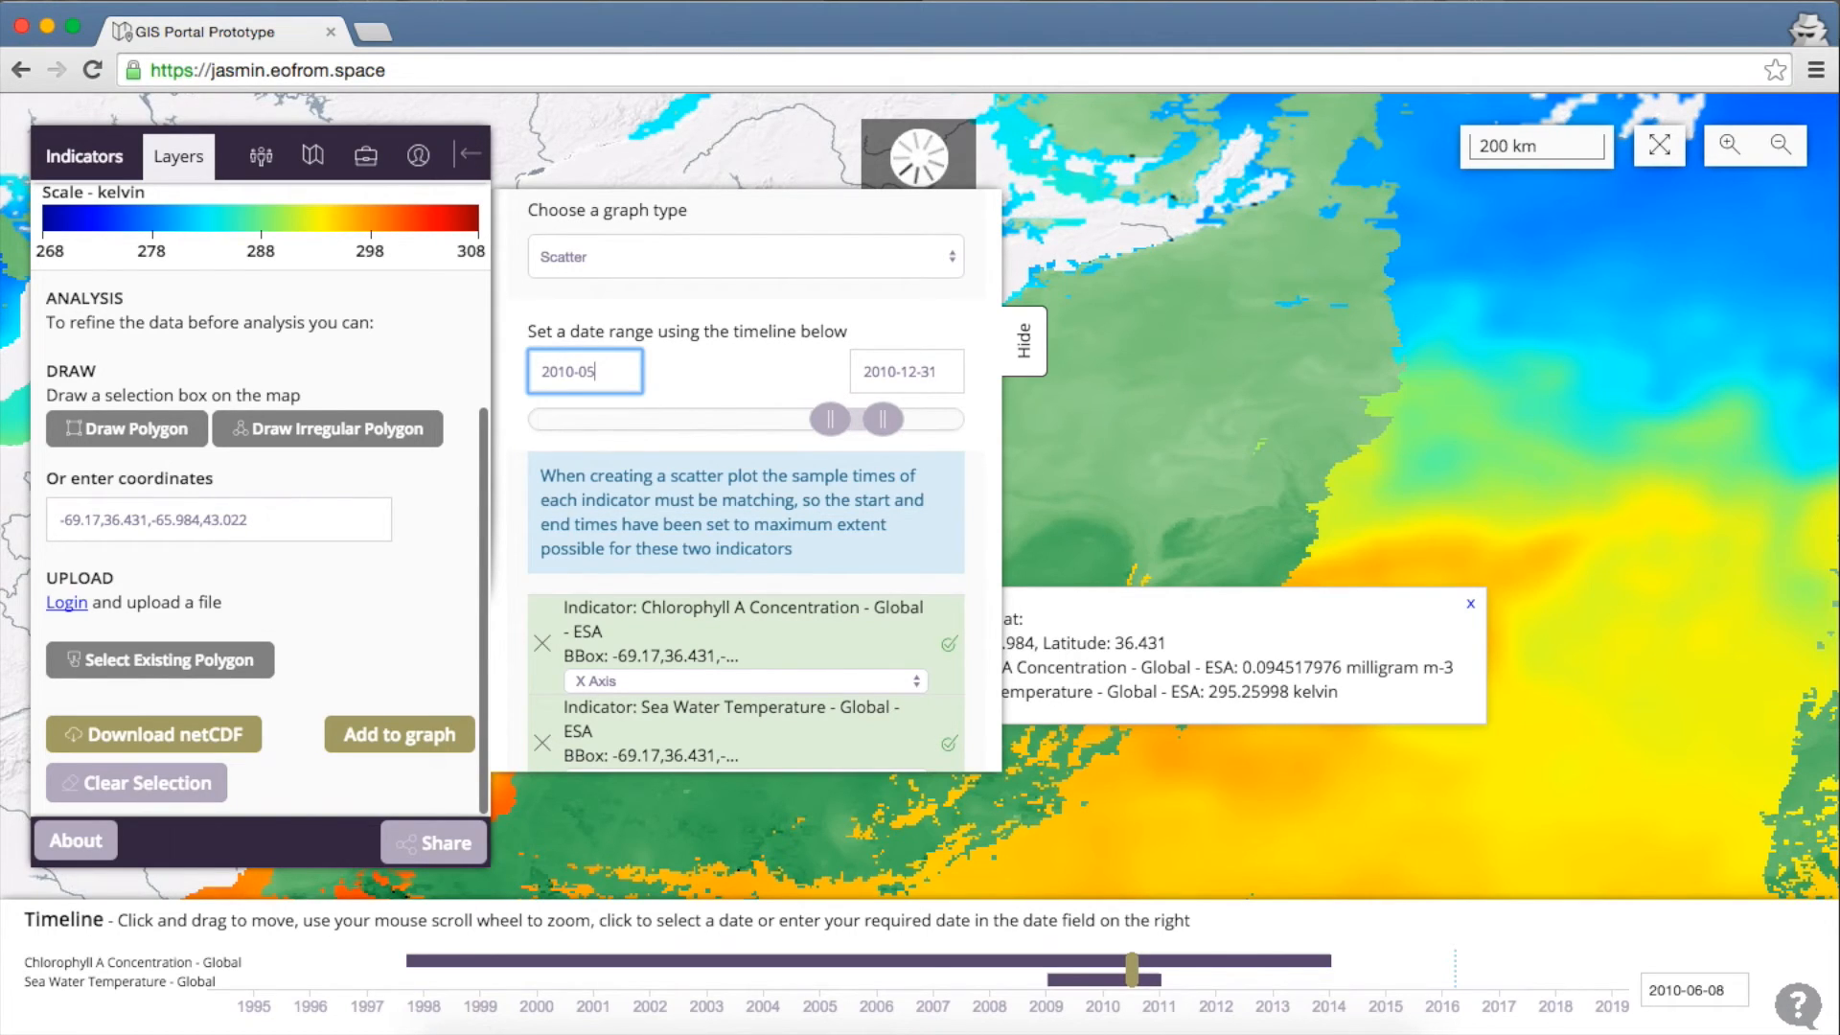
{"action": "type", "text": "-30"}
{"action": "key", "text": "Tab"}
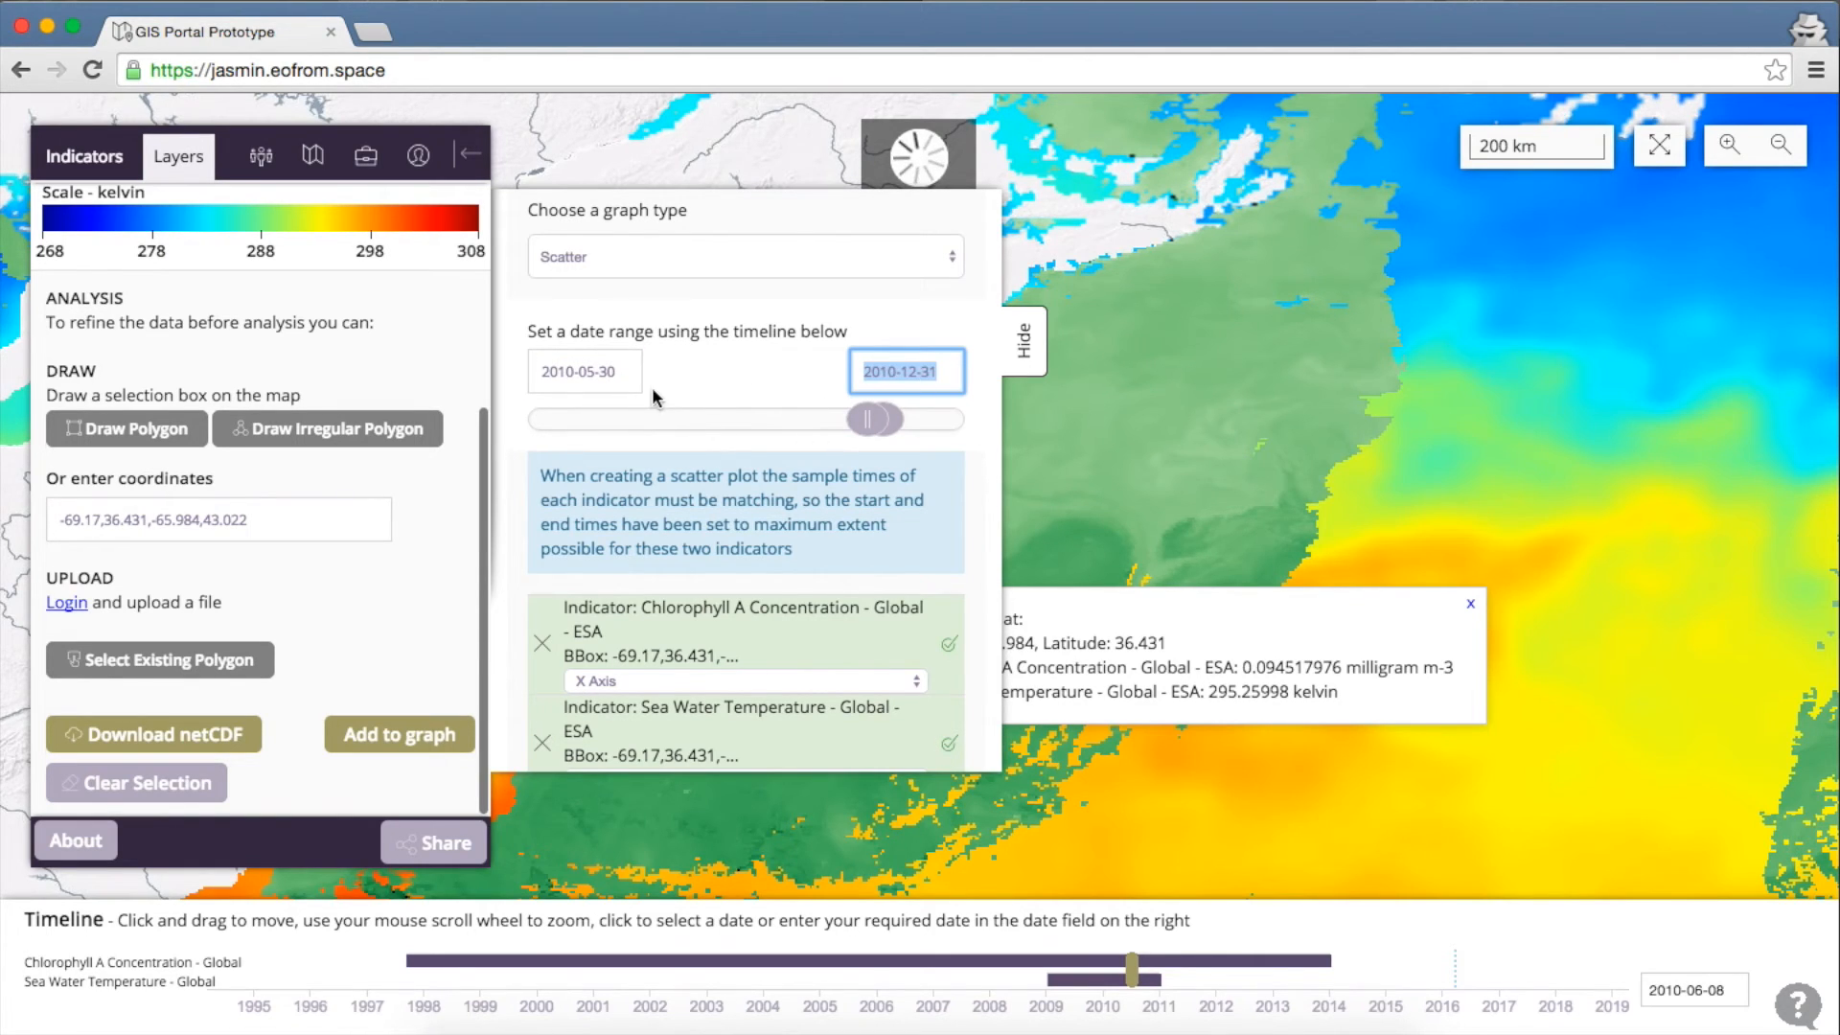
{"action": "left_click", "coordinate": [939, 377]}
{"action": "key", "text": "BackSpace"}
{"action": "key", "text": "BackSpace"}
{"action": "key", "text": "BackSpace"}
{"action": "key", "text": "BackSpace"}
{"action": "key", "text": "BackSpace"}
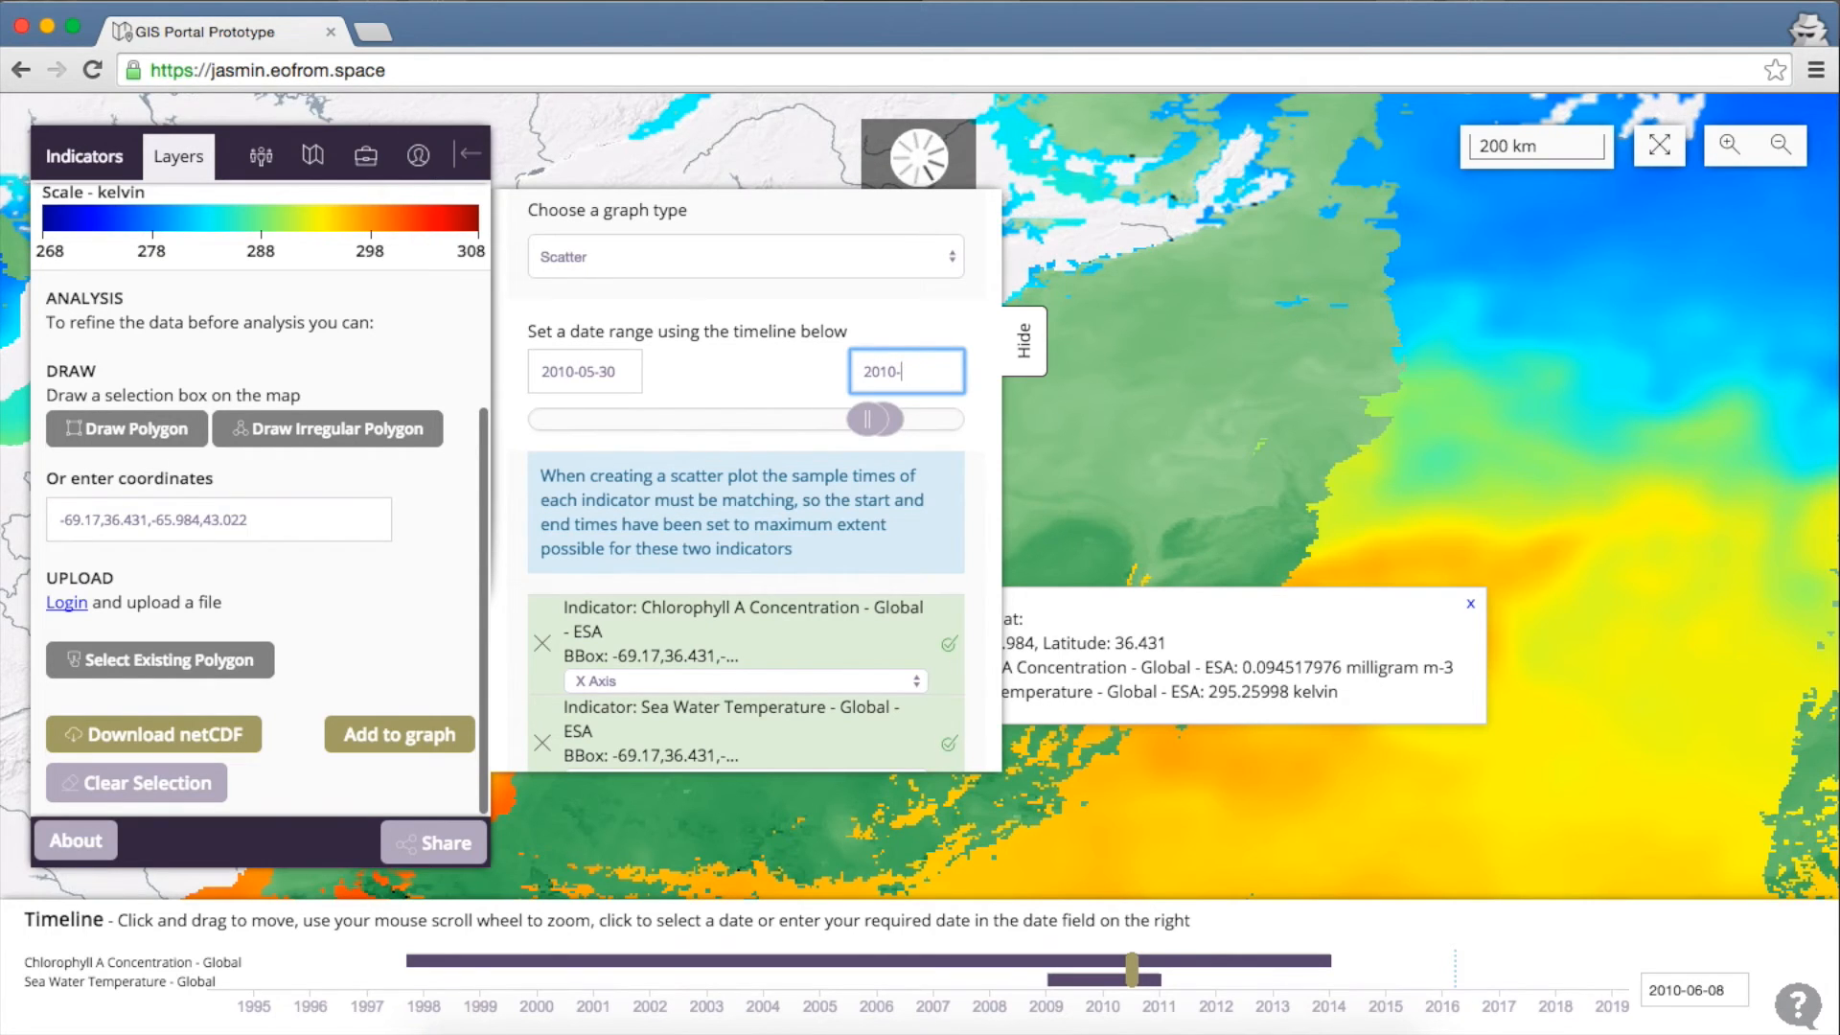
{"action": "type", "text": "1"}
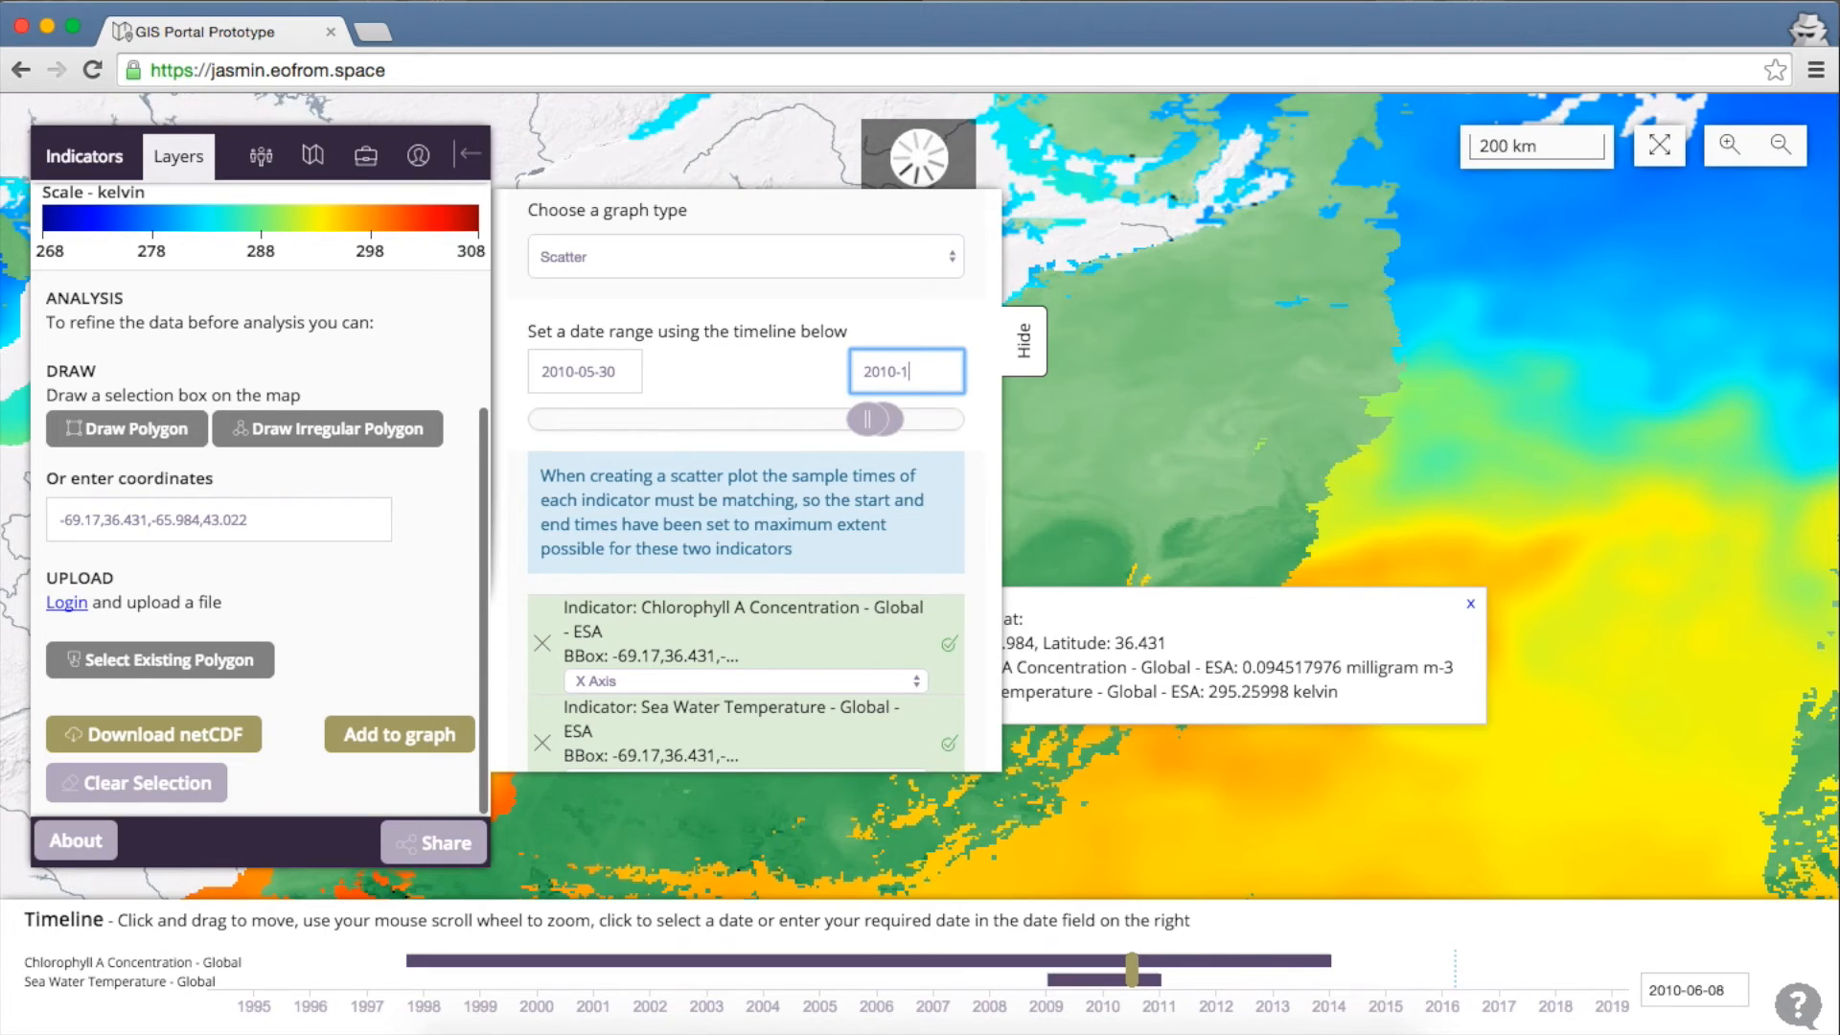
{"action": "type", "text": "1-31"}
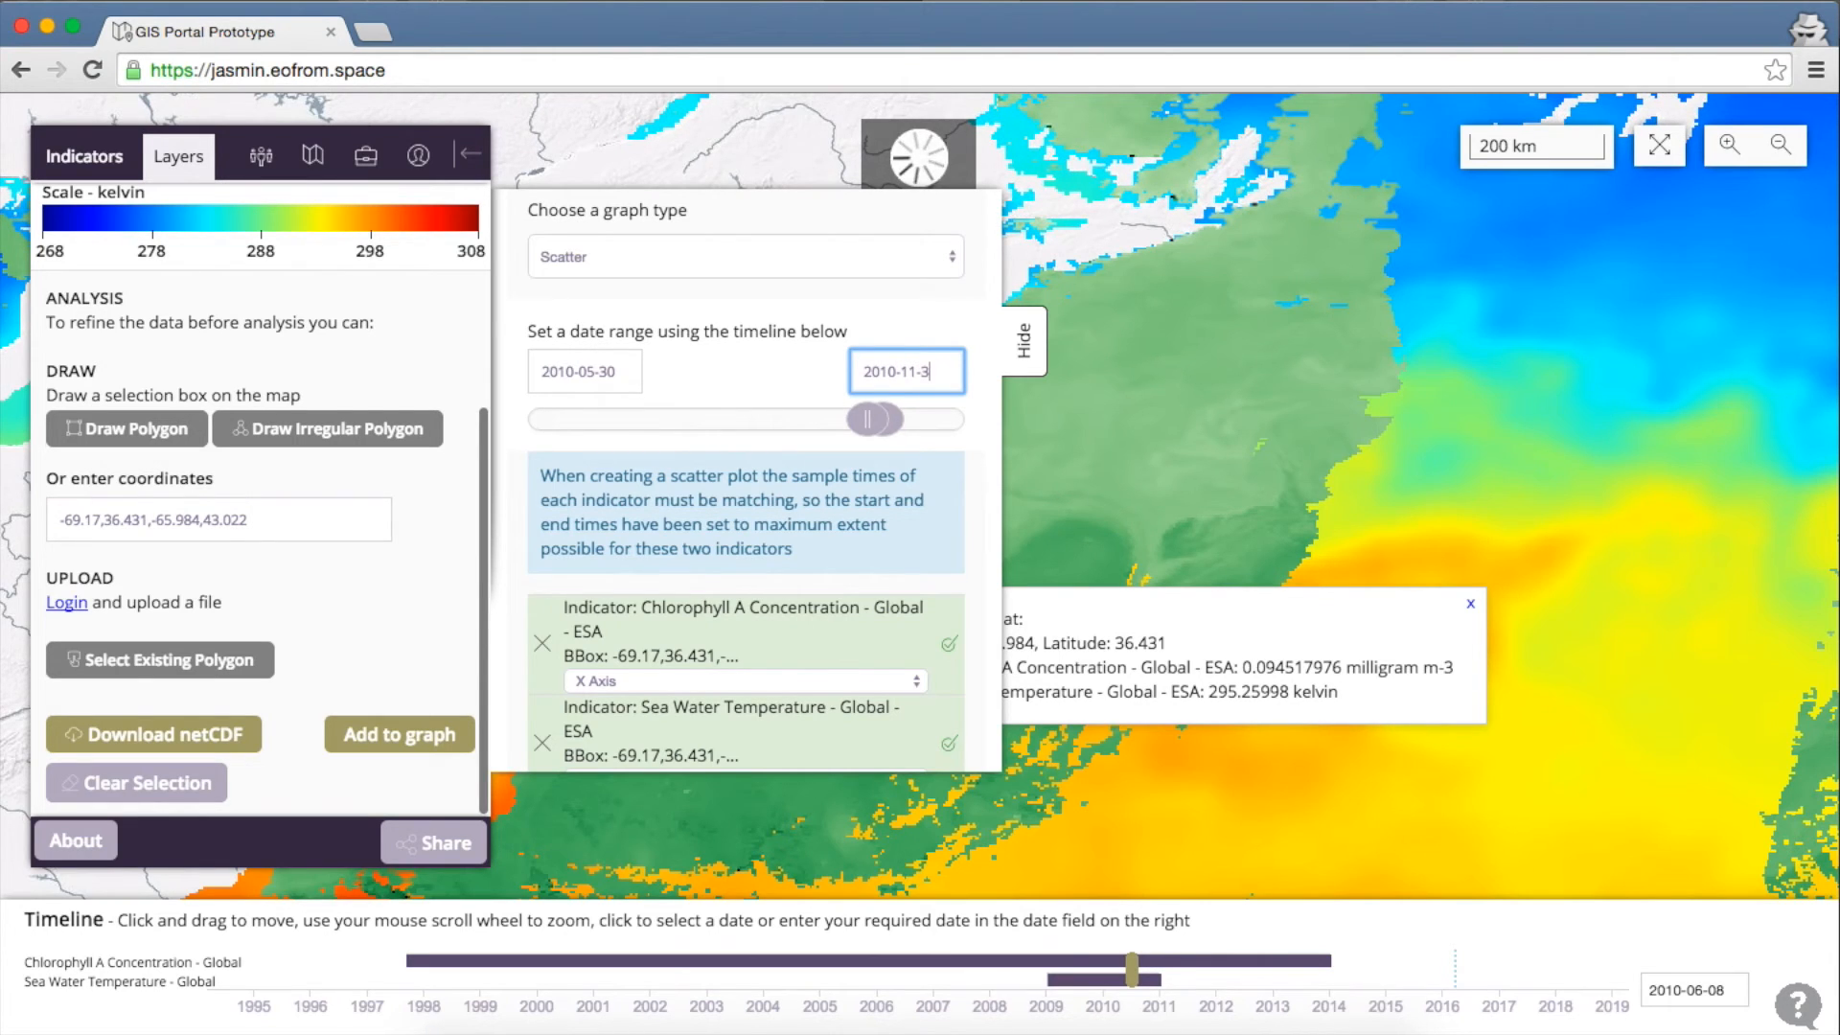
{"action": "key", "text": "Tab"}
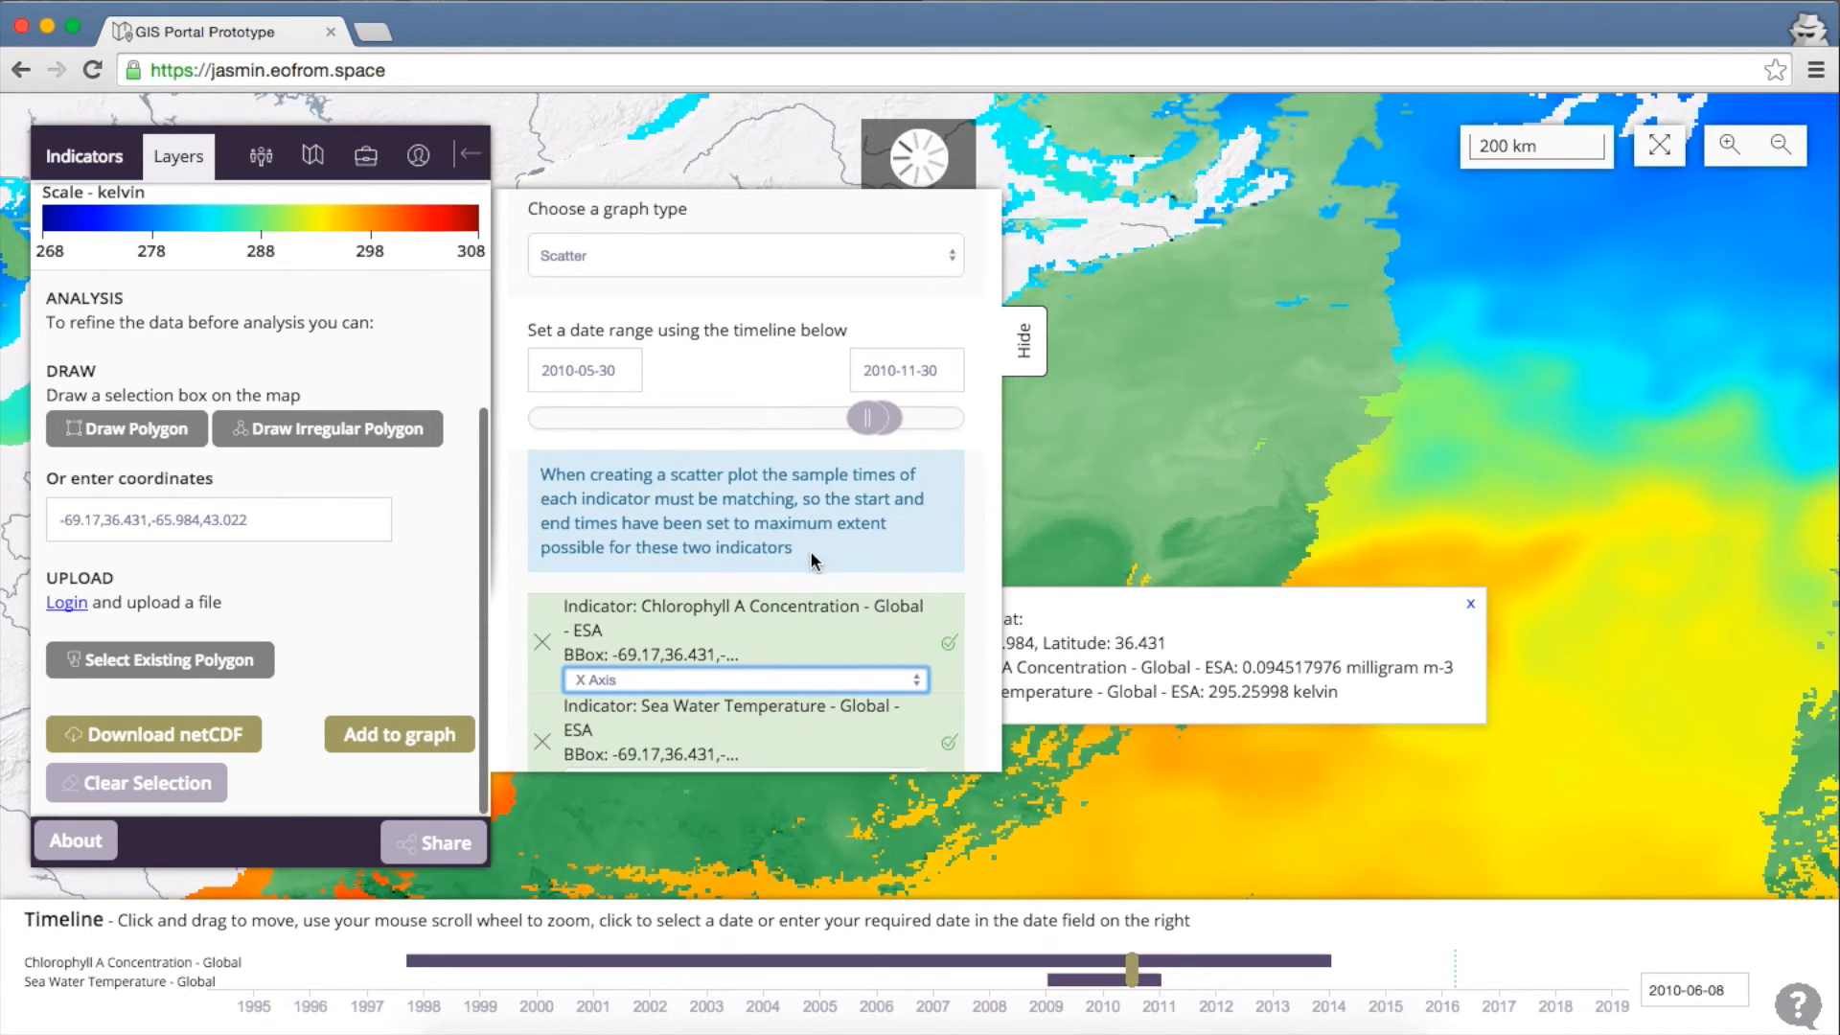
Assign chlorophyll to the Y axis and sea water temperature to the X axis
{"action": "scroll", "coordinate": [813, 559], "scroll_direction": "down", "scroll_amount": 2}
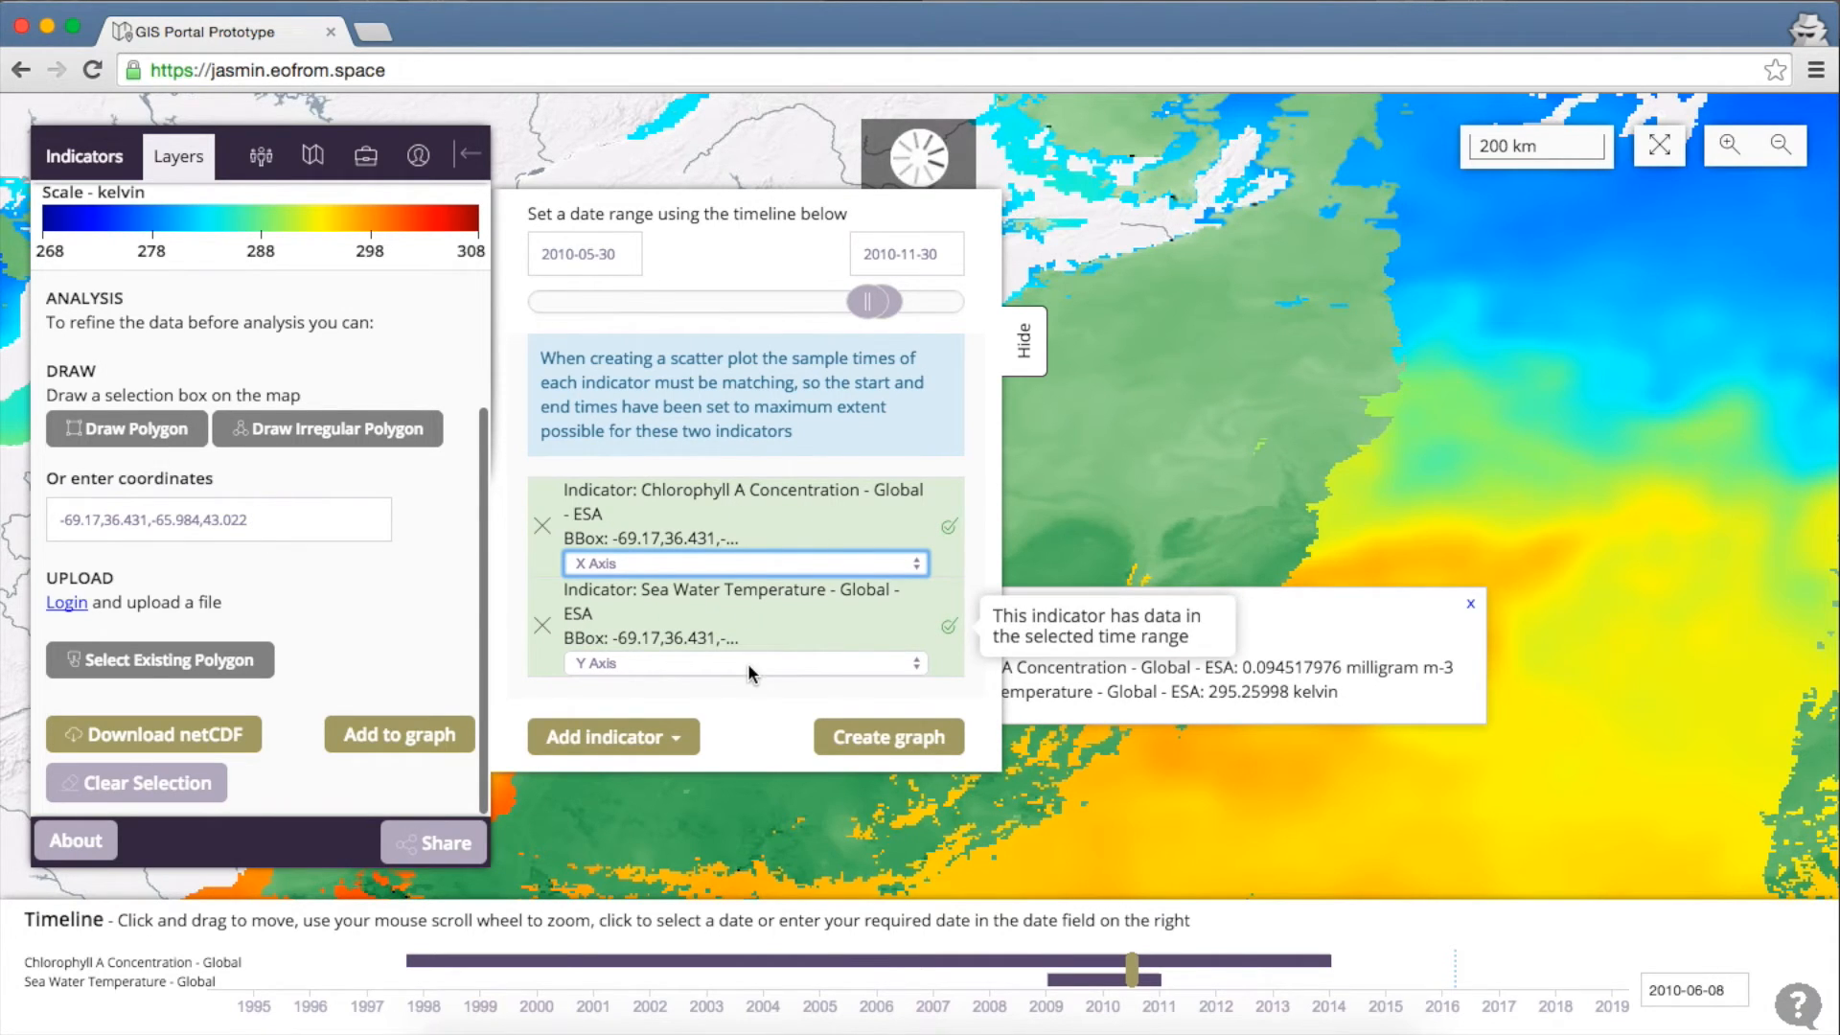
{"action": "left_click", "coordinate": [751, 563]}
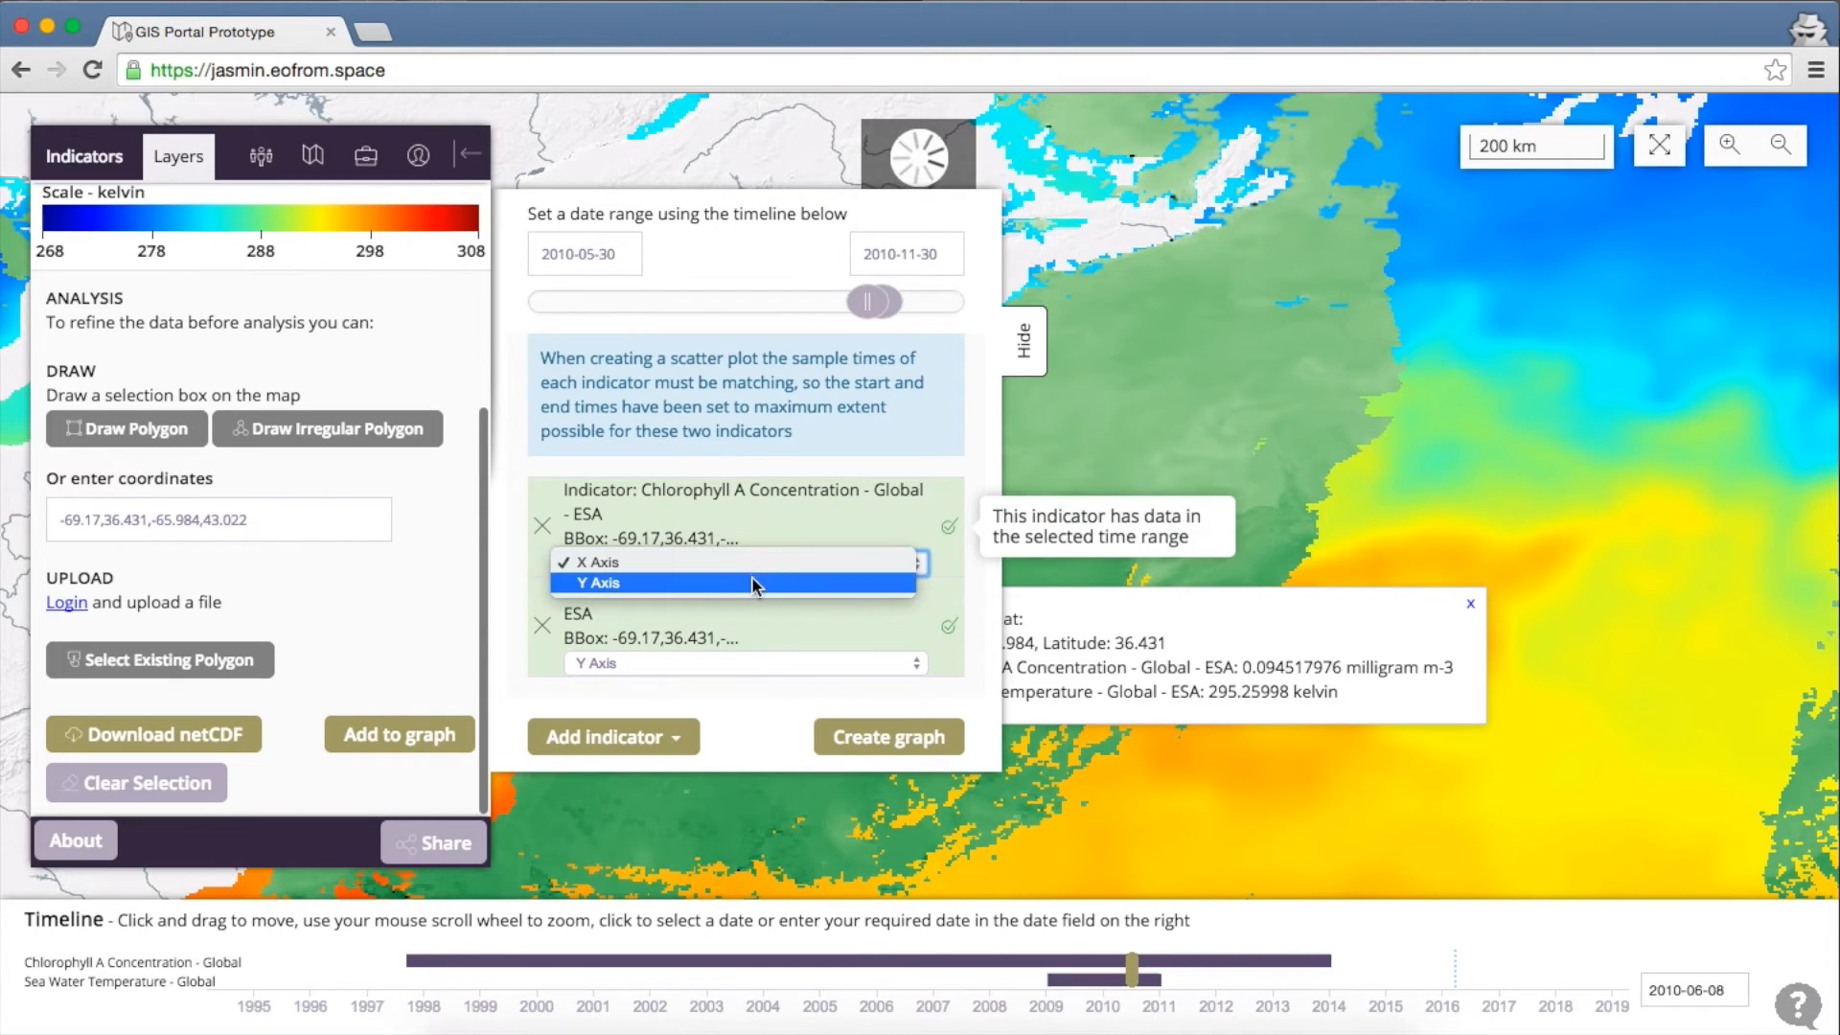
{"action": "left_click", "coordinate": [752, 581]}
{"action": "left_click", "coordinate": [763, 661]}
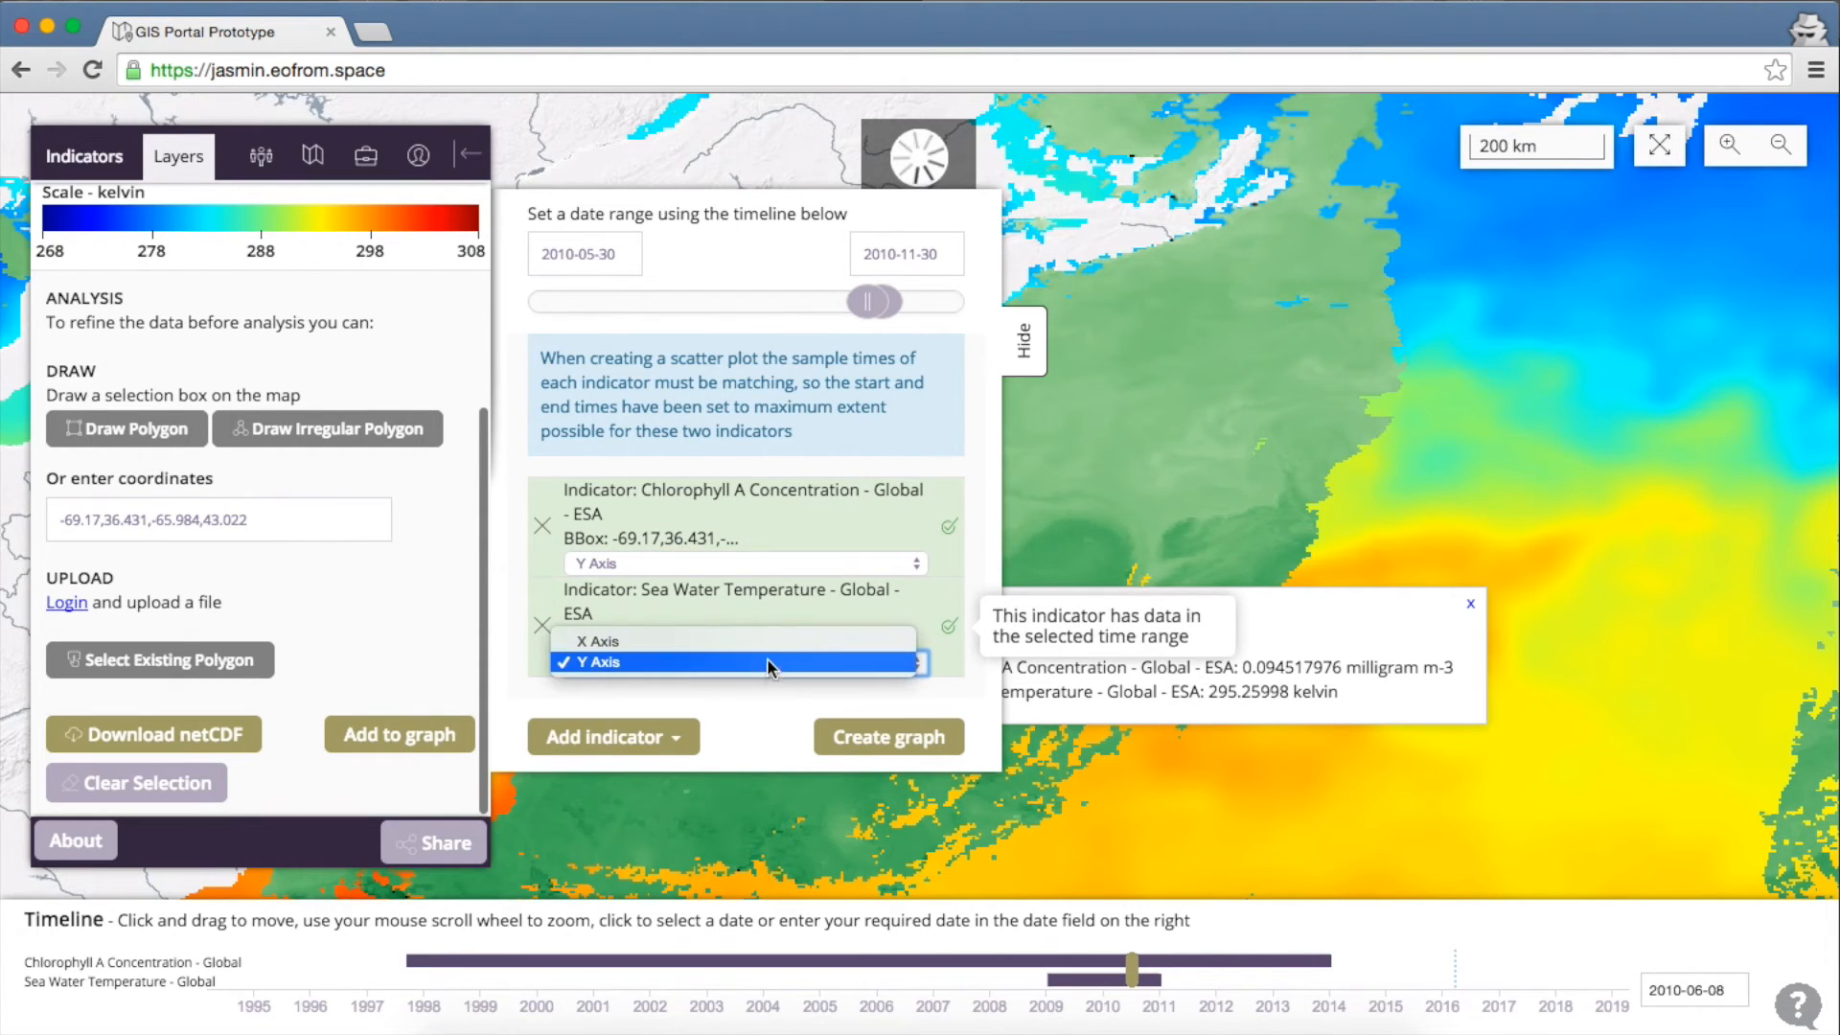
{"action": "left_click", "coordinate": [768, 661]}
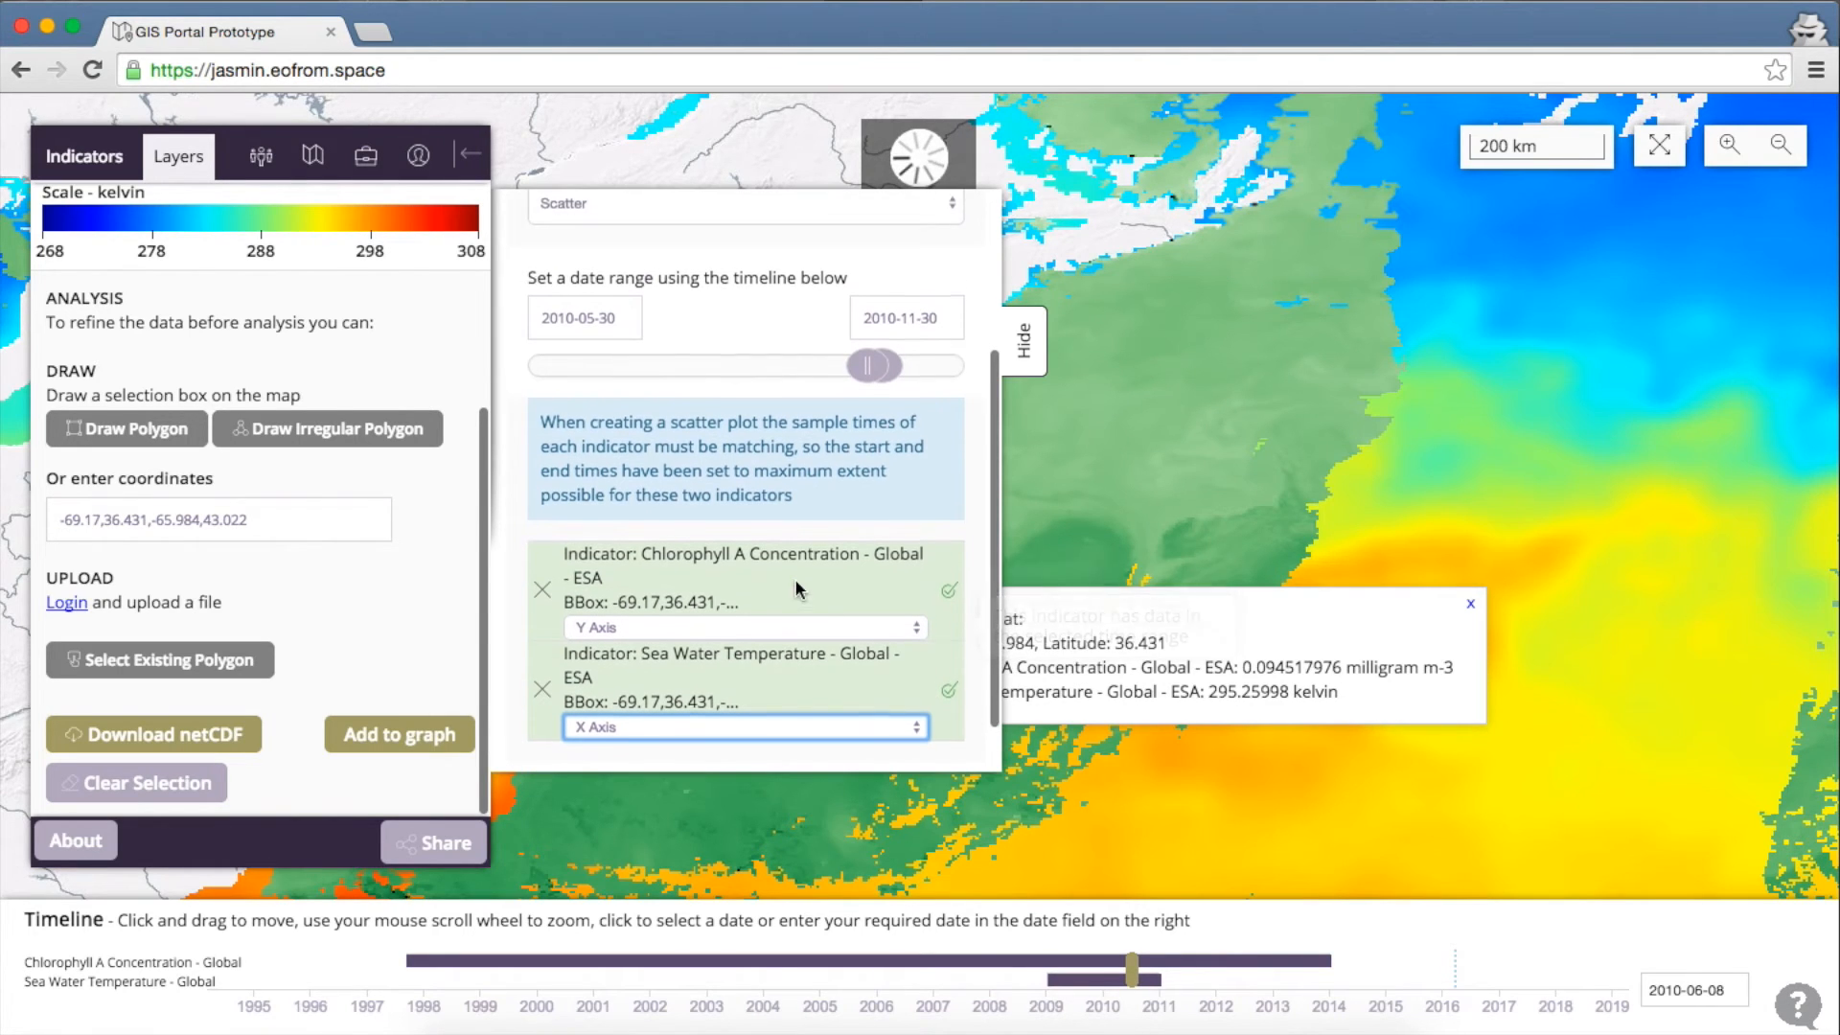
Create the chlorophyll versus sea water temperature scatter graph and open it from Stored Graphs
{"action": "left_click", "coordinate": [867, 740]}
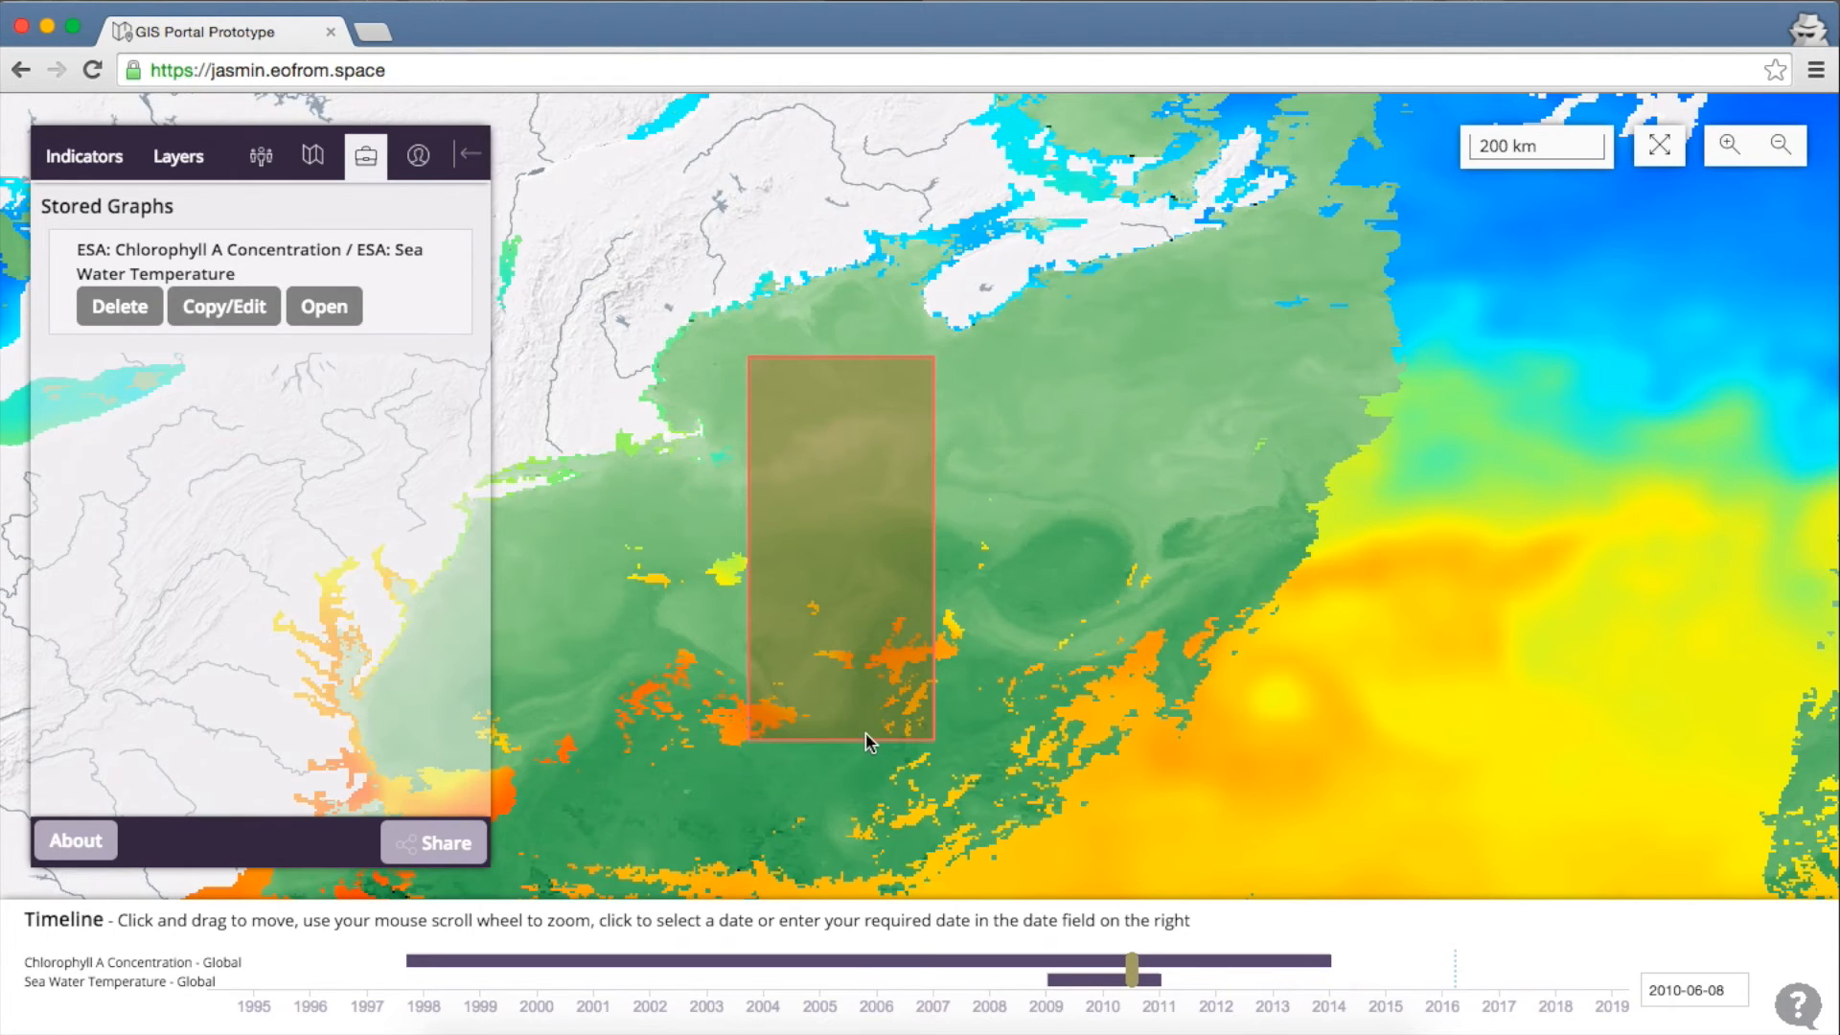
{"action": "left_click", "coordinate": [321, 308]}
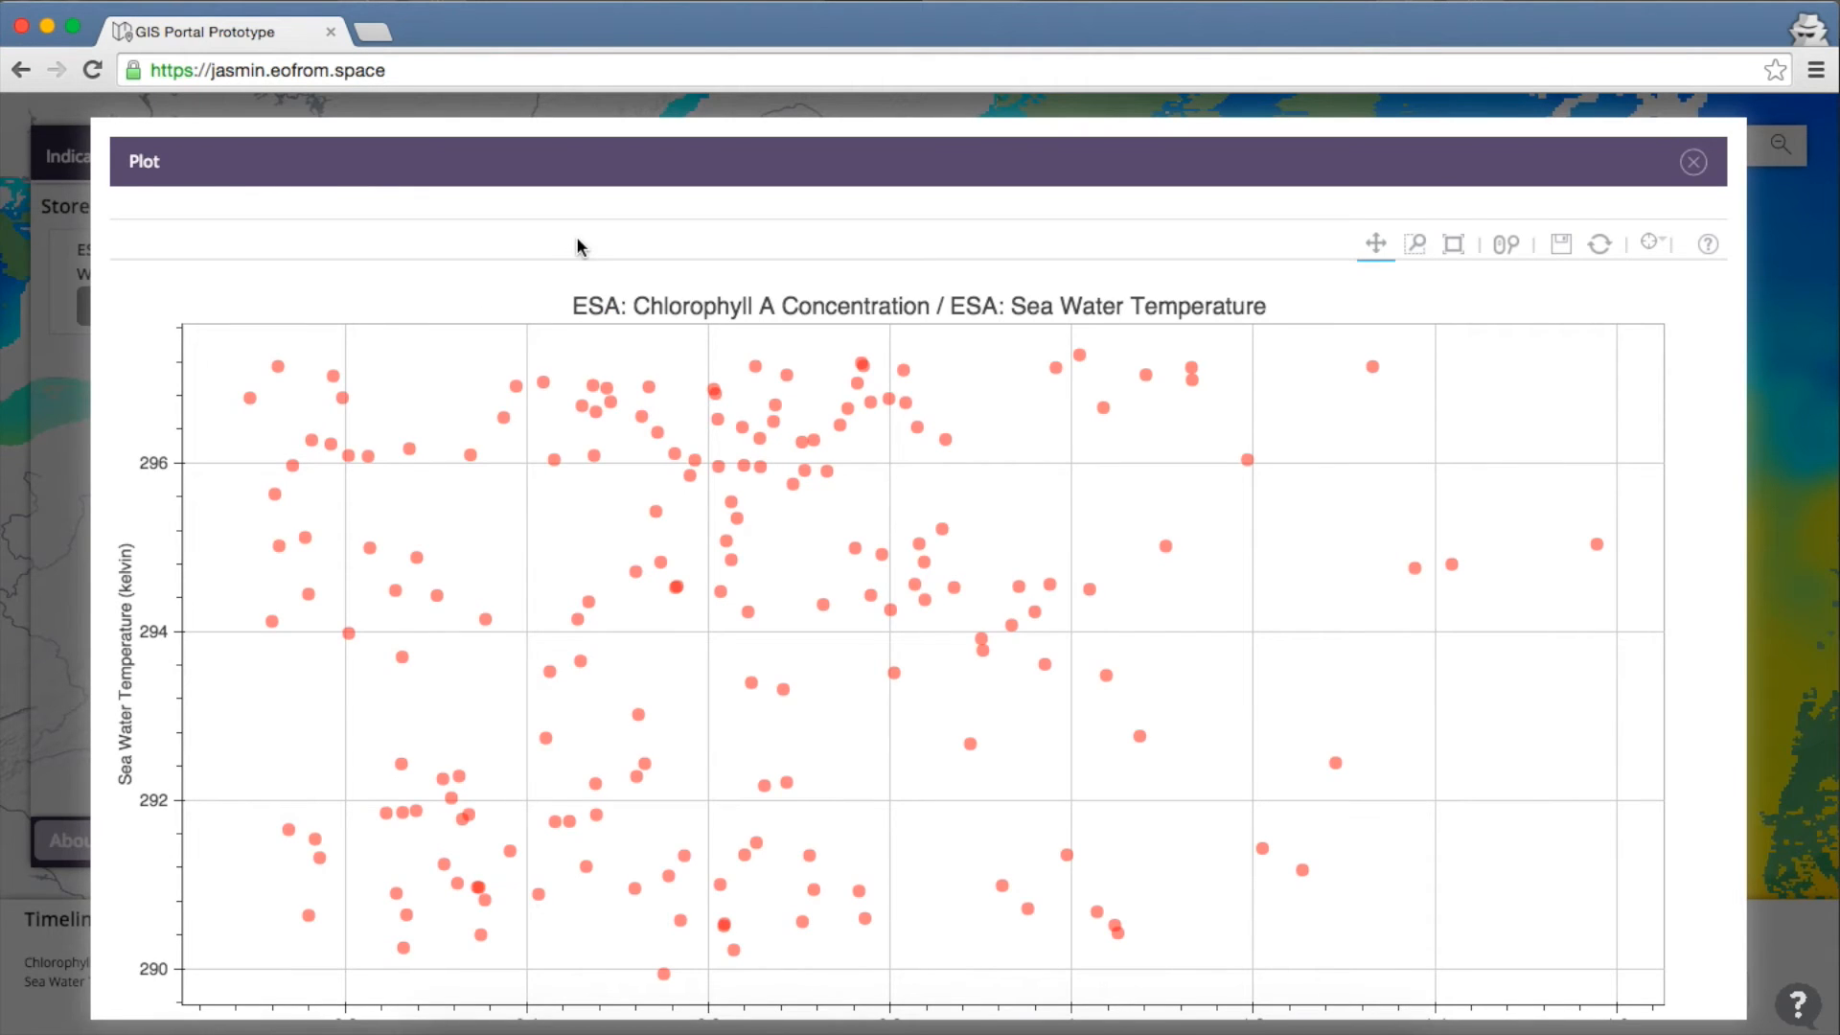
Read the values of several red points on the chlorophyll versus temperature scatter plot
{"action": "scroll", "coordinate": [578, 247], "scroll_direction": "down", "scroll_amount": 2}
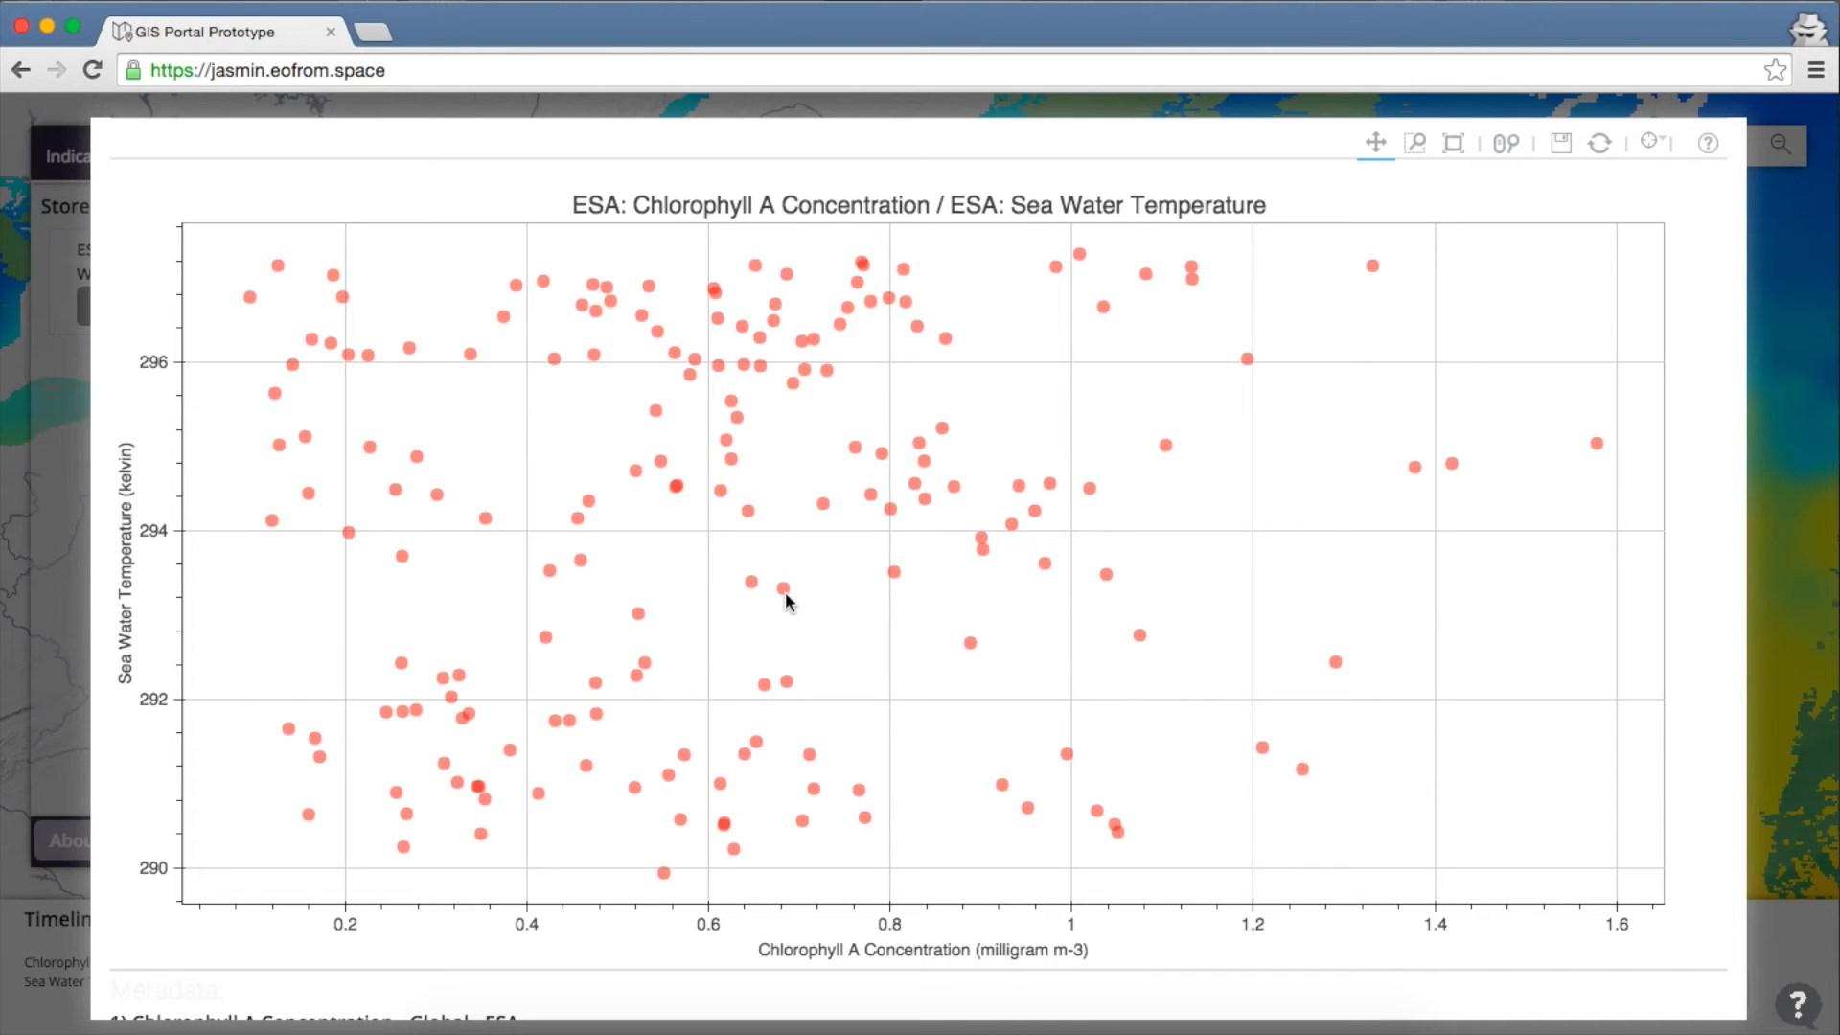
{"action": "mouse_move", "coordinate": [785, 591]}
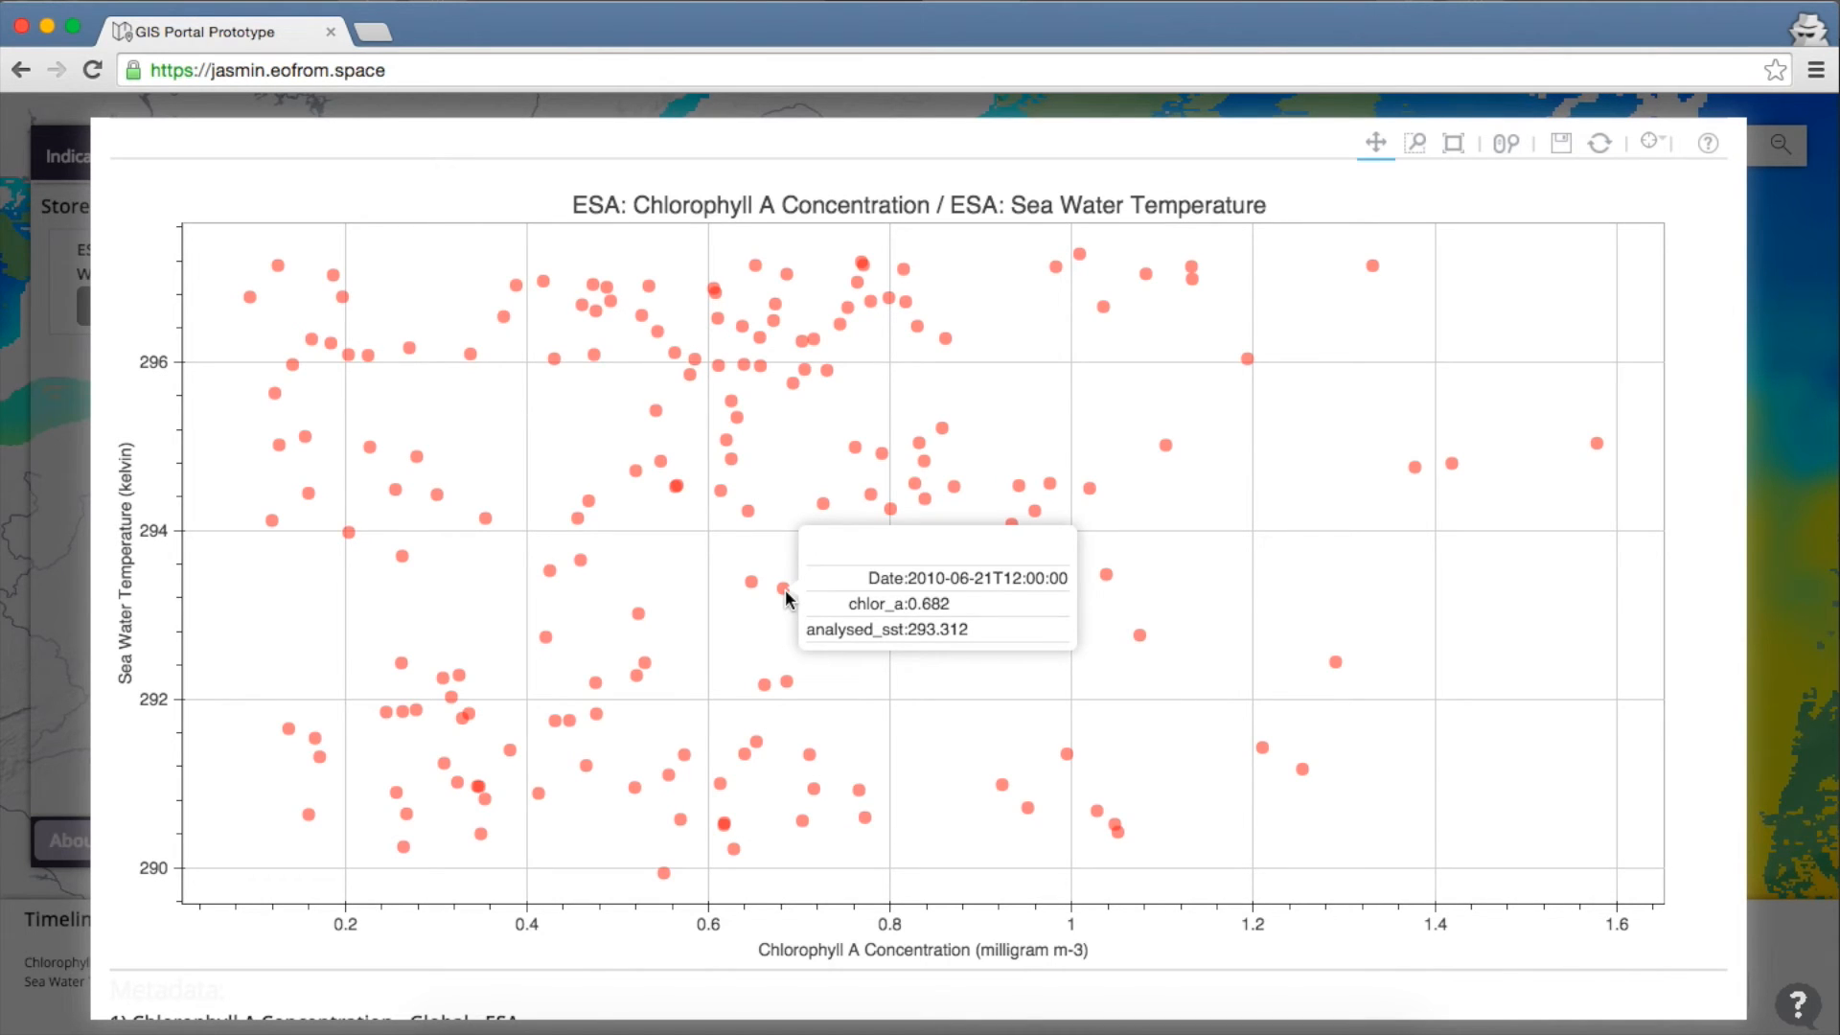
{"action": "mouse_move", "coordinate": [750, 518]}
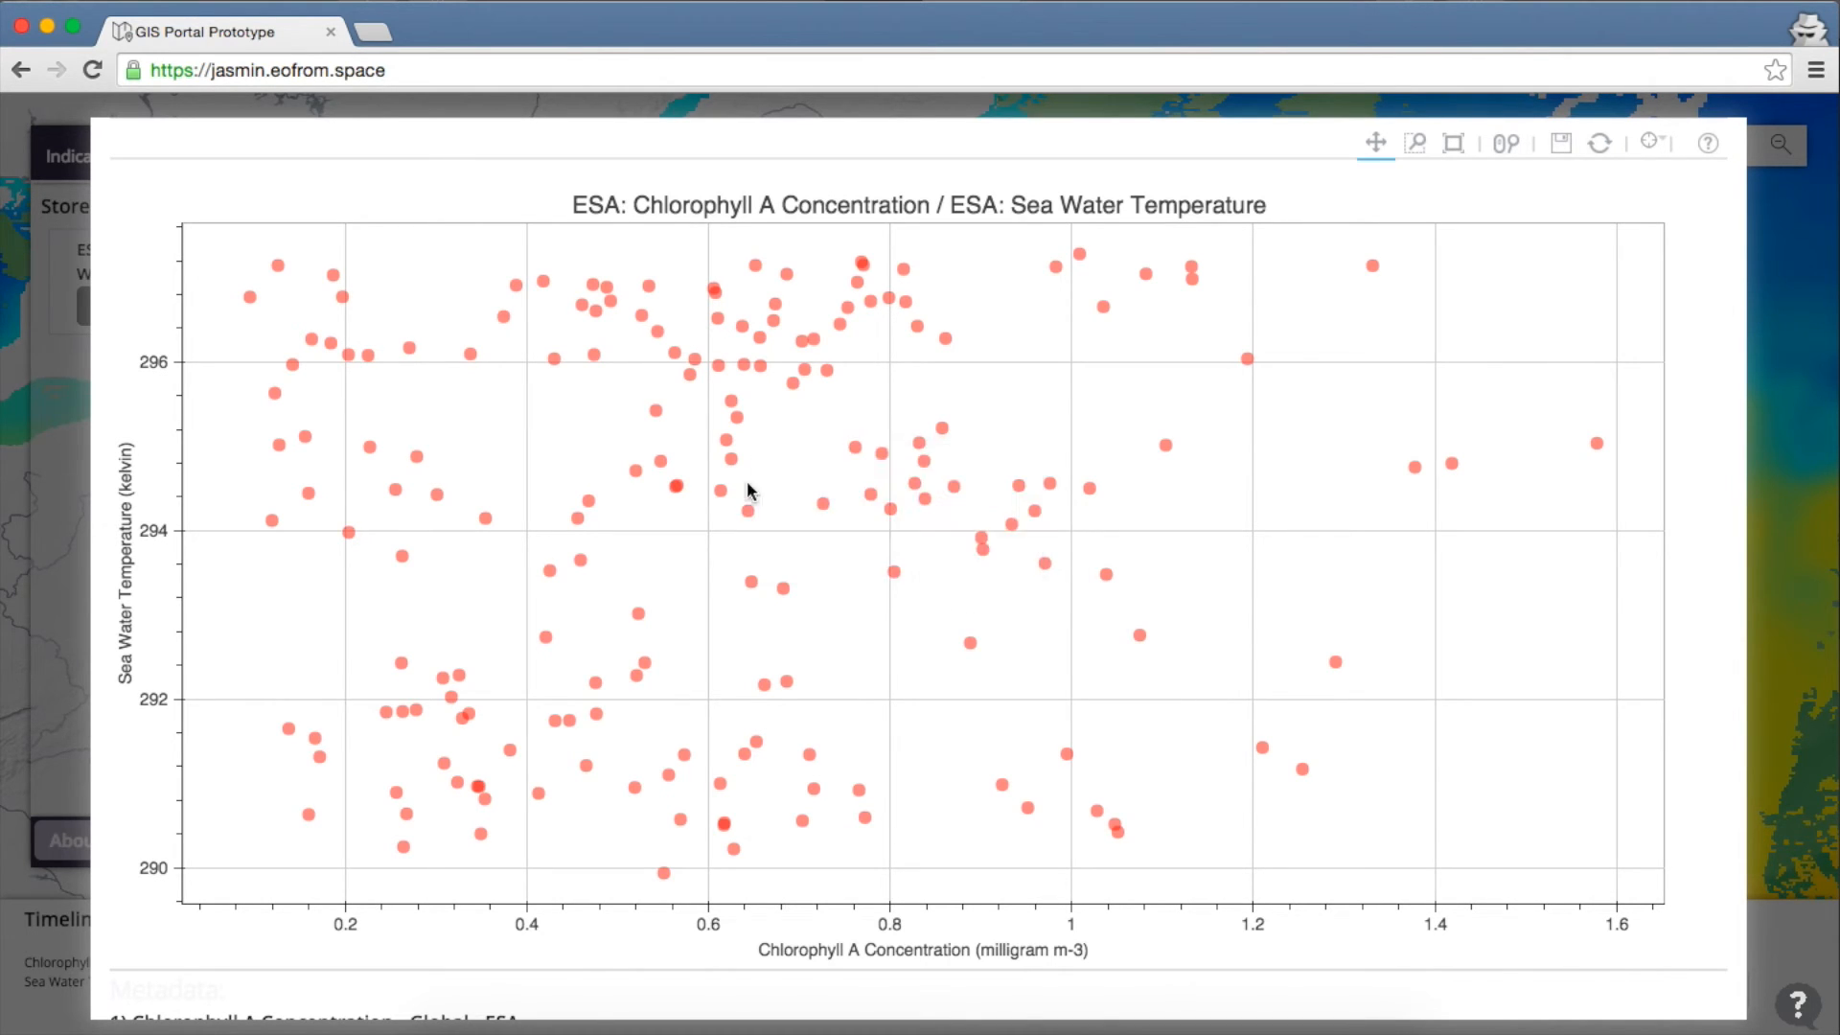
{"action": "mouse_move", "coordinate": [735, 468]}
{"action": "mouse_move", "coordinate": [793, 385]}
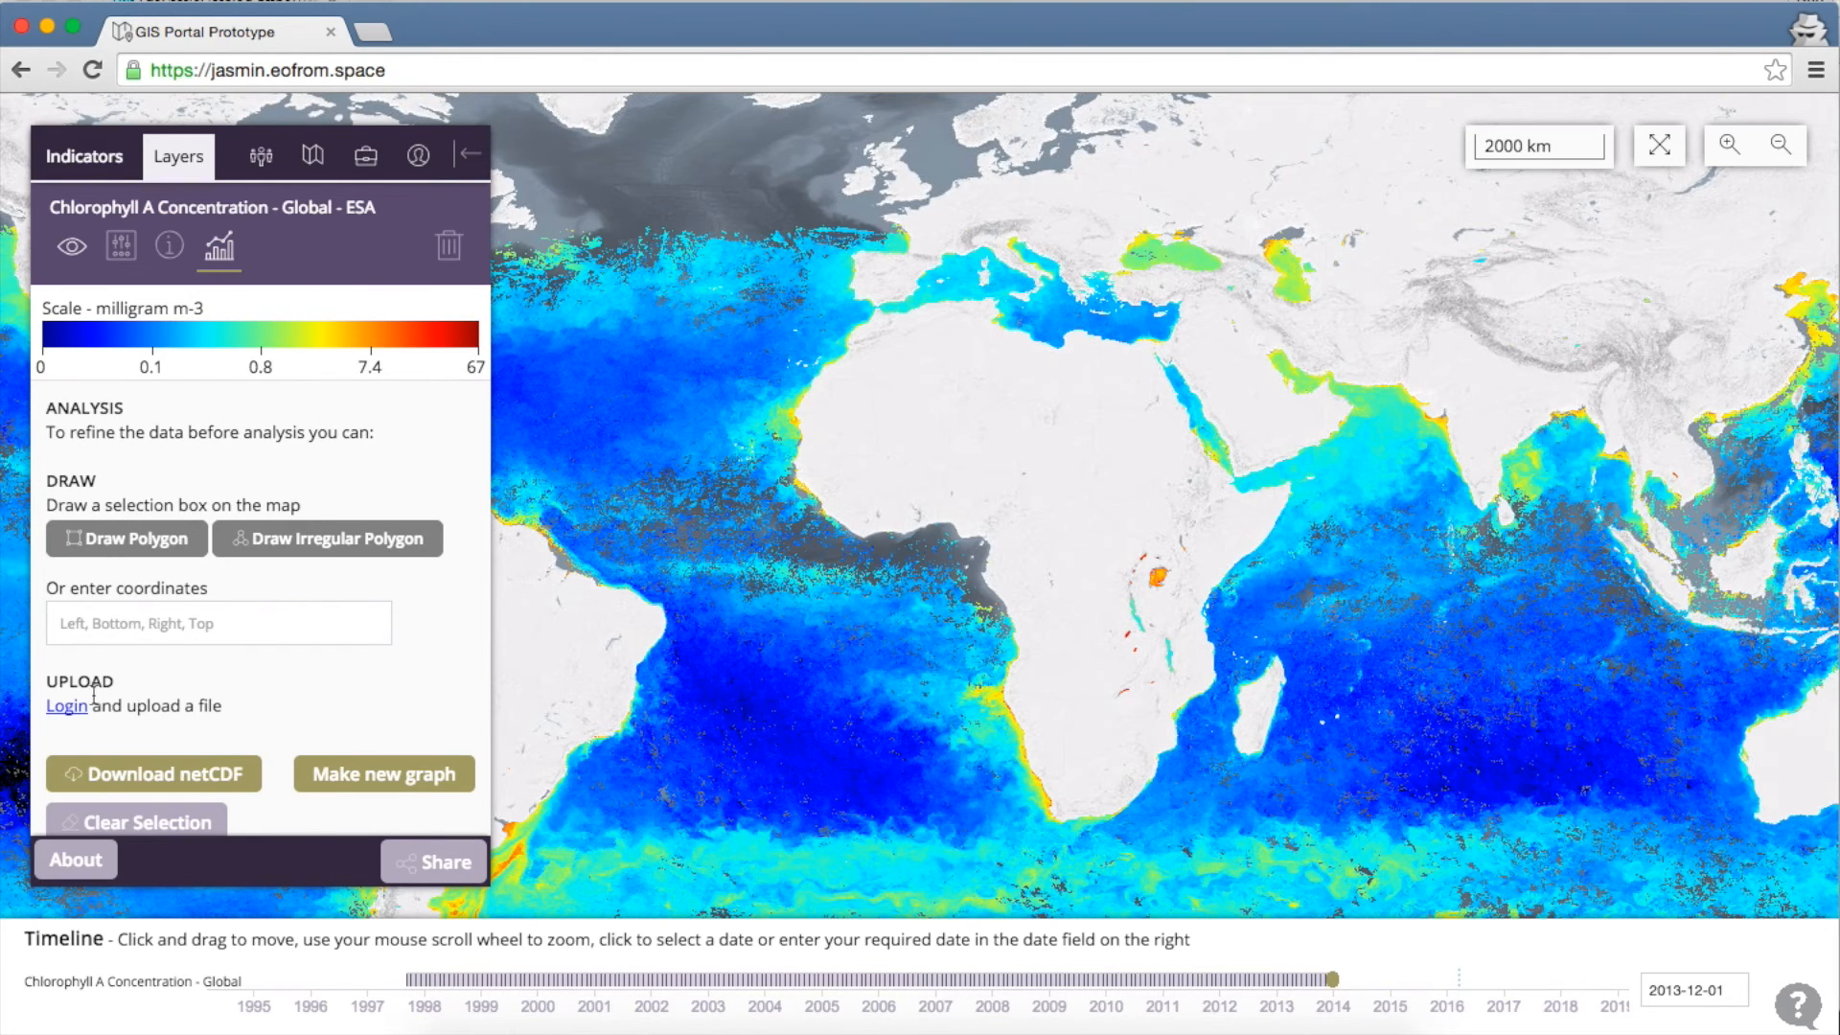
Log in with the Google account e-mail and password, then scroll to the Upload section
{"action": "left_click", "coordinate": [65, 707]}
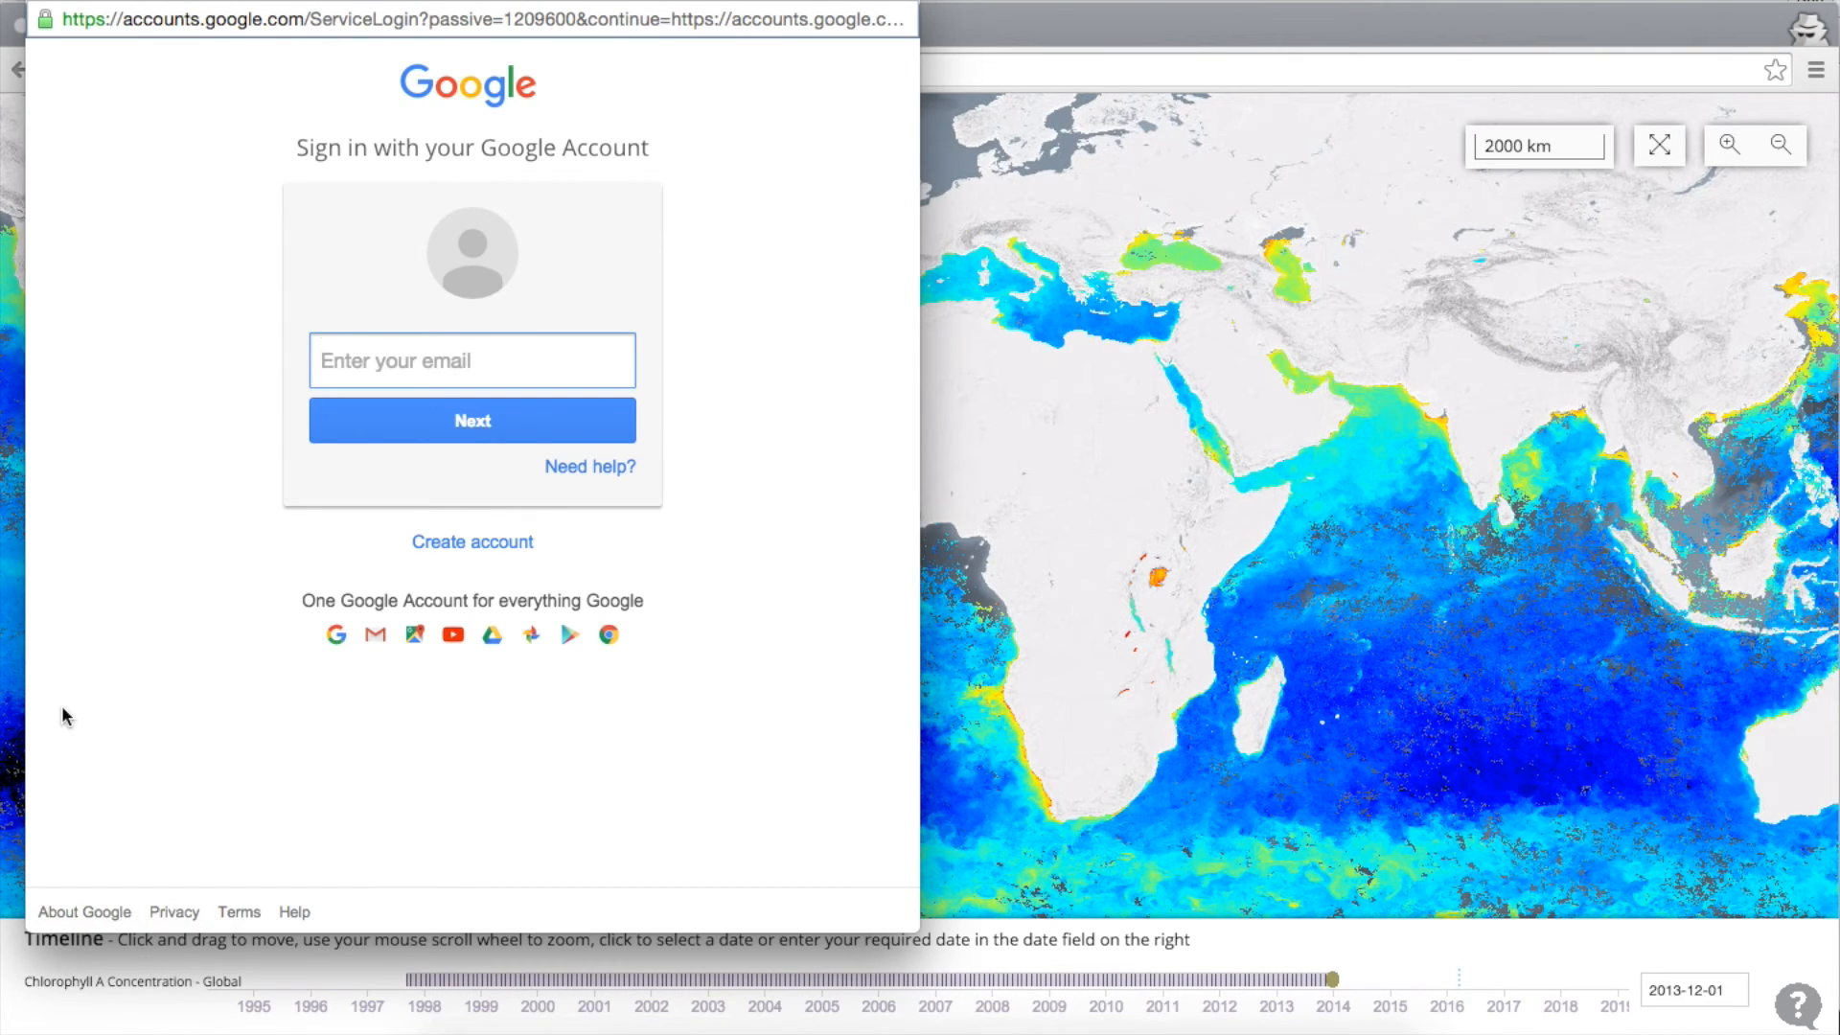
{"action": "key", "text": "Return"}
{"action": "type", "text": "•••••••••"}
{"action": "key", "text": "Return"}
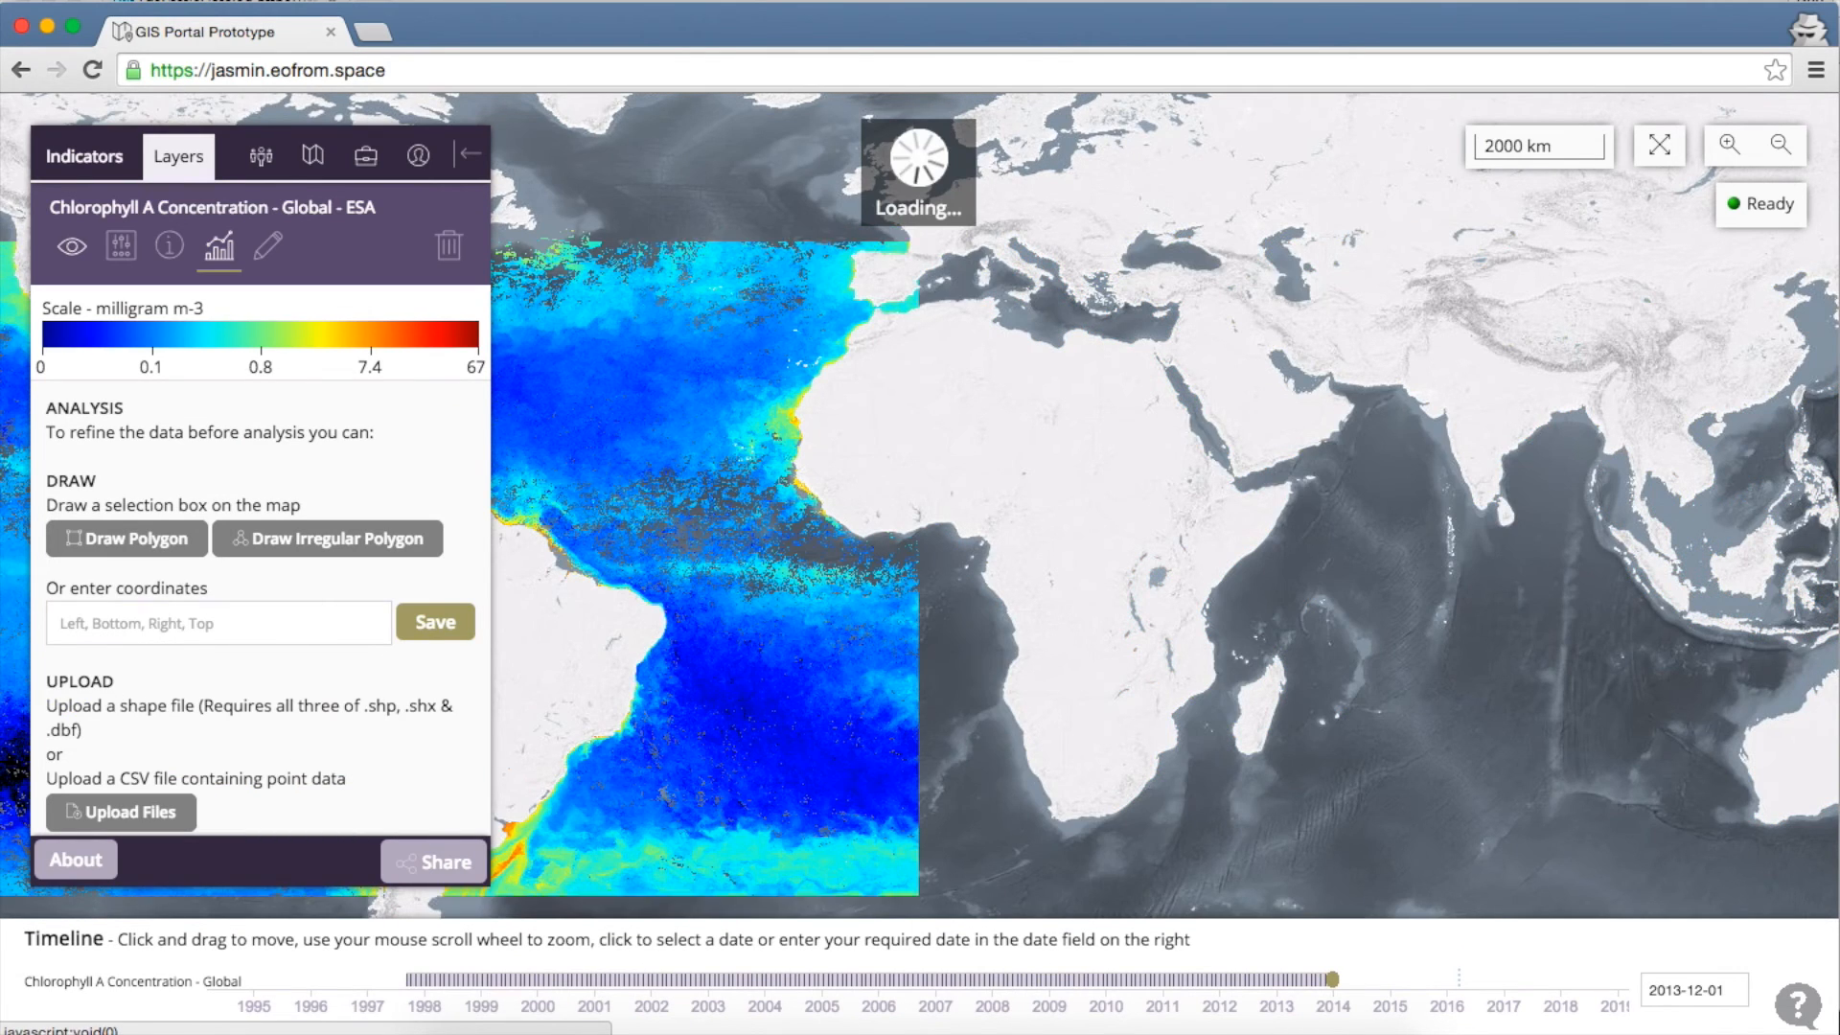
{"action": "scroll", "coordinate": [162, 660], "scroll_direction": "down", "scroll_amount": 4}
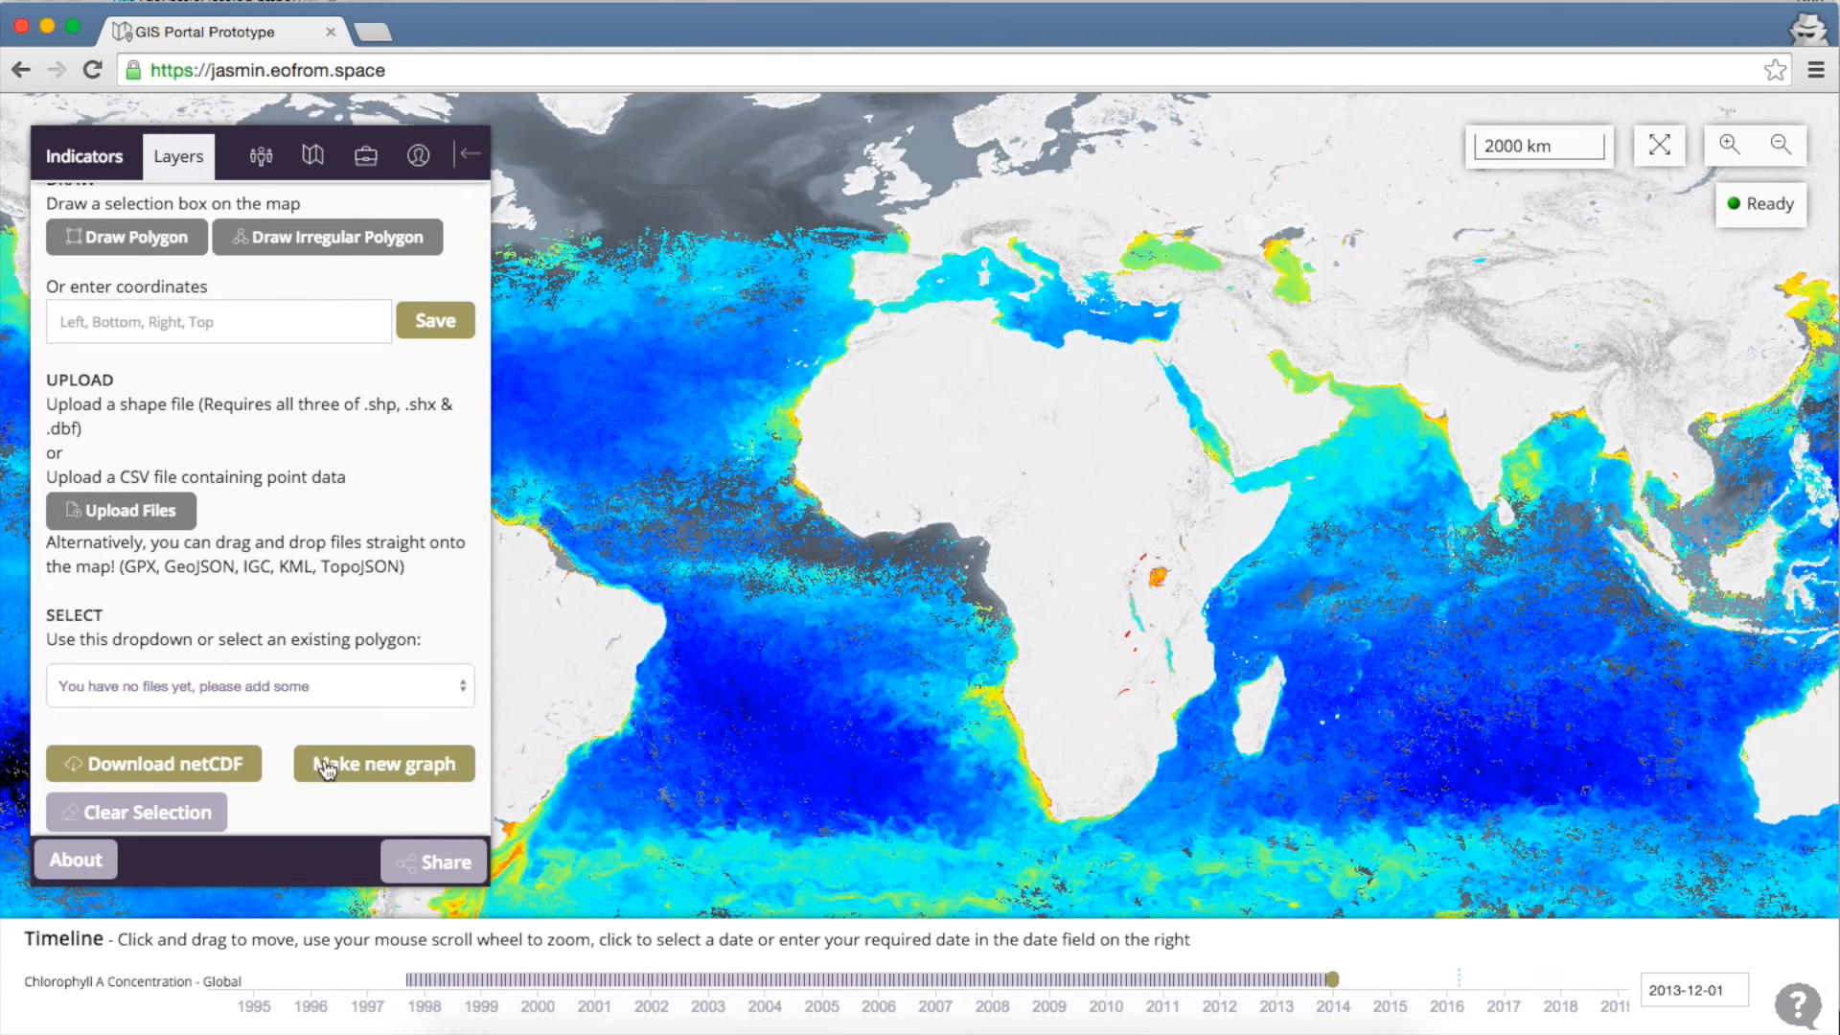
Drop SWAtlantic.geojson from the GISportal-docker-config folder onto the map and zoom to South America
{"action": "left_click", "coordinate": [443, 1029]}
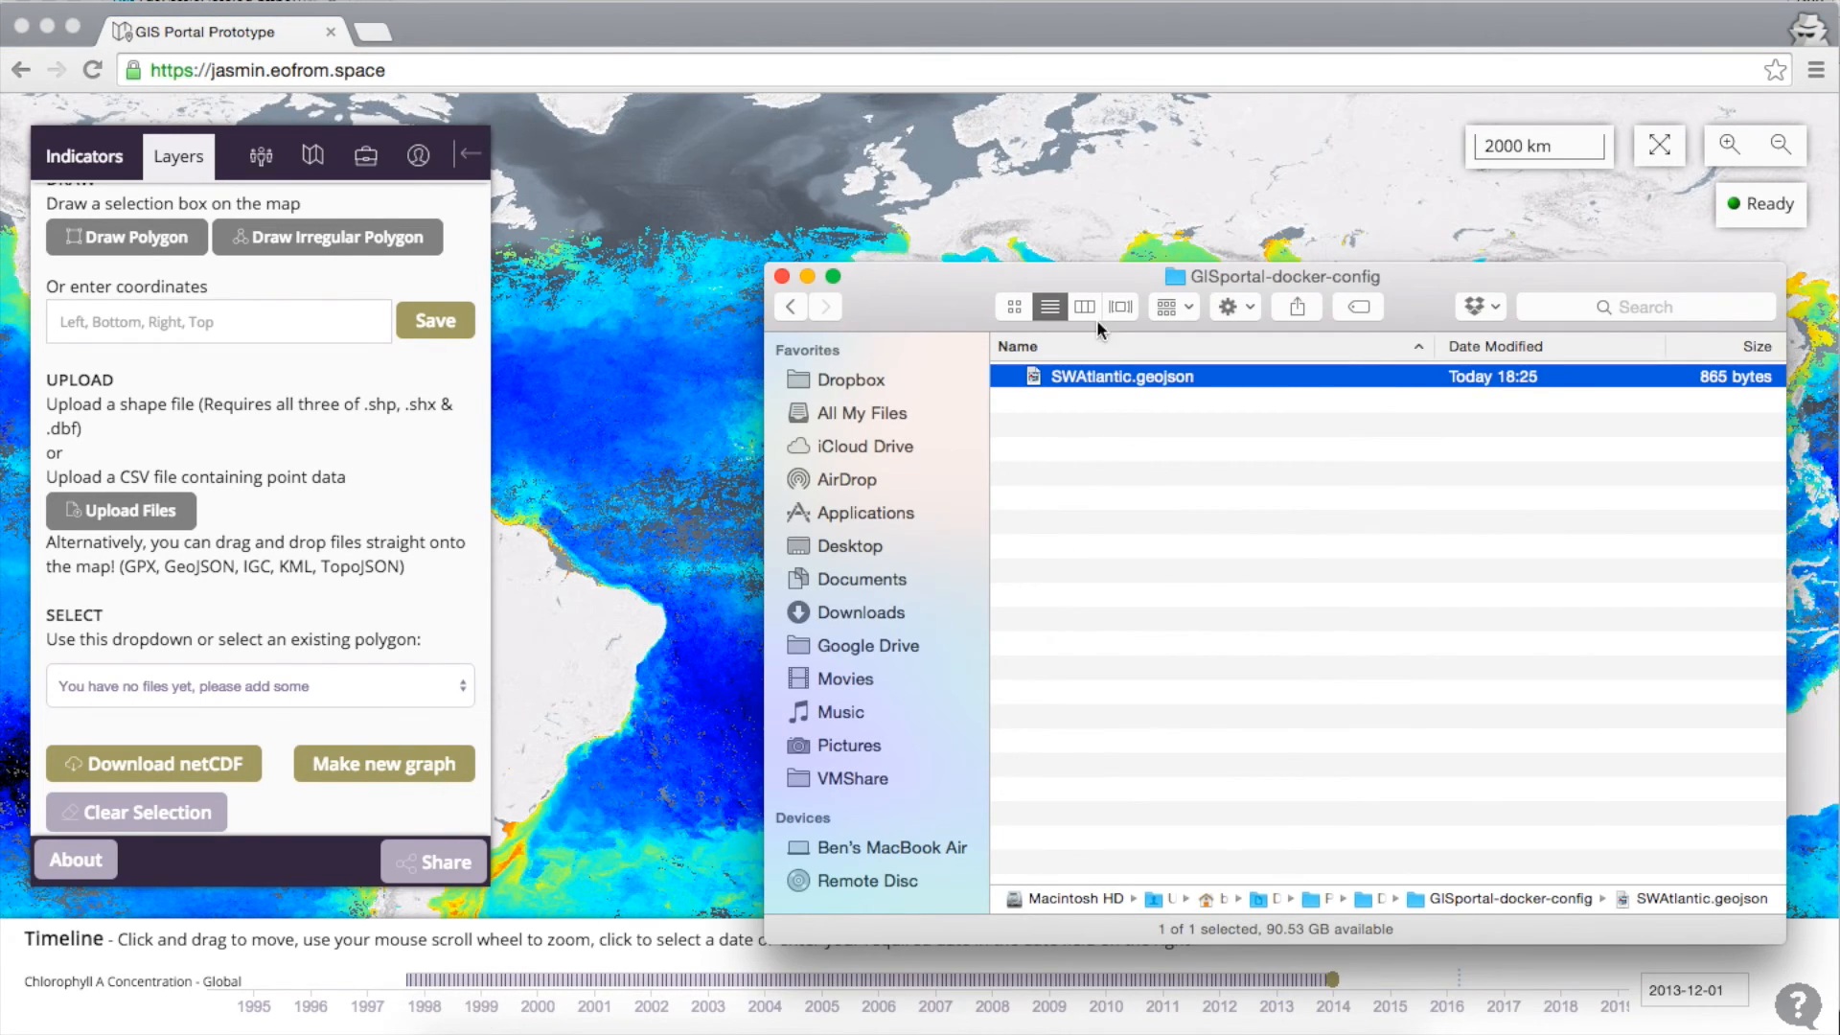
{"action": "left_click_drag", "start_coordinate": [1108, 269], "coordinate": [1326, 245]}
{"action": "left_click_drag", "start_coordinate": [1308, 355], "coordinate": [760, 494]}
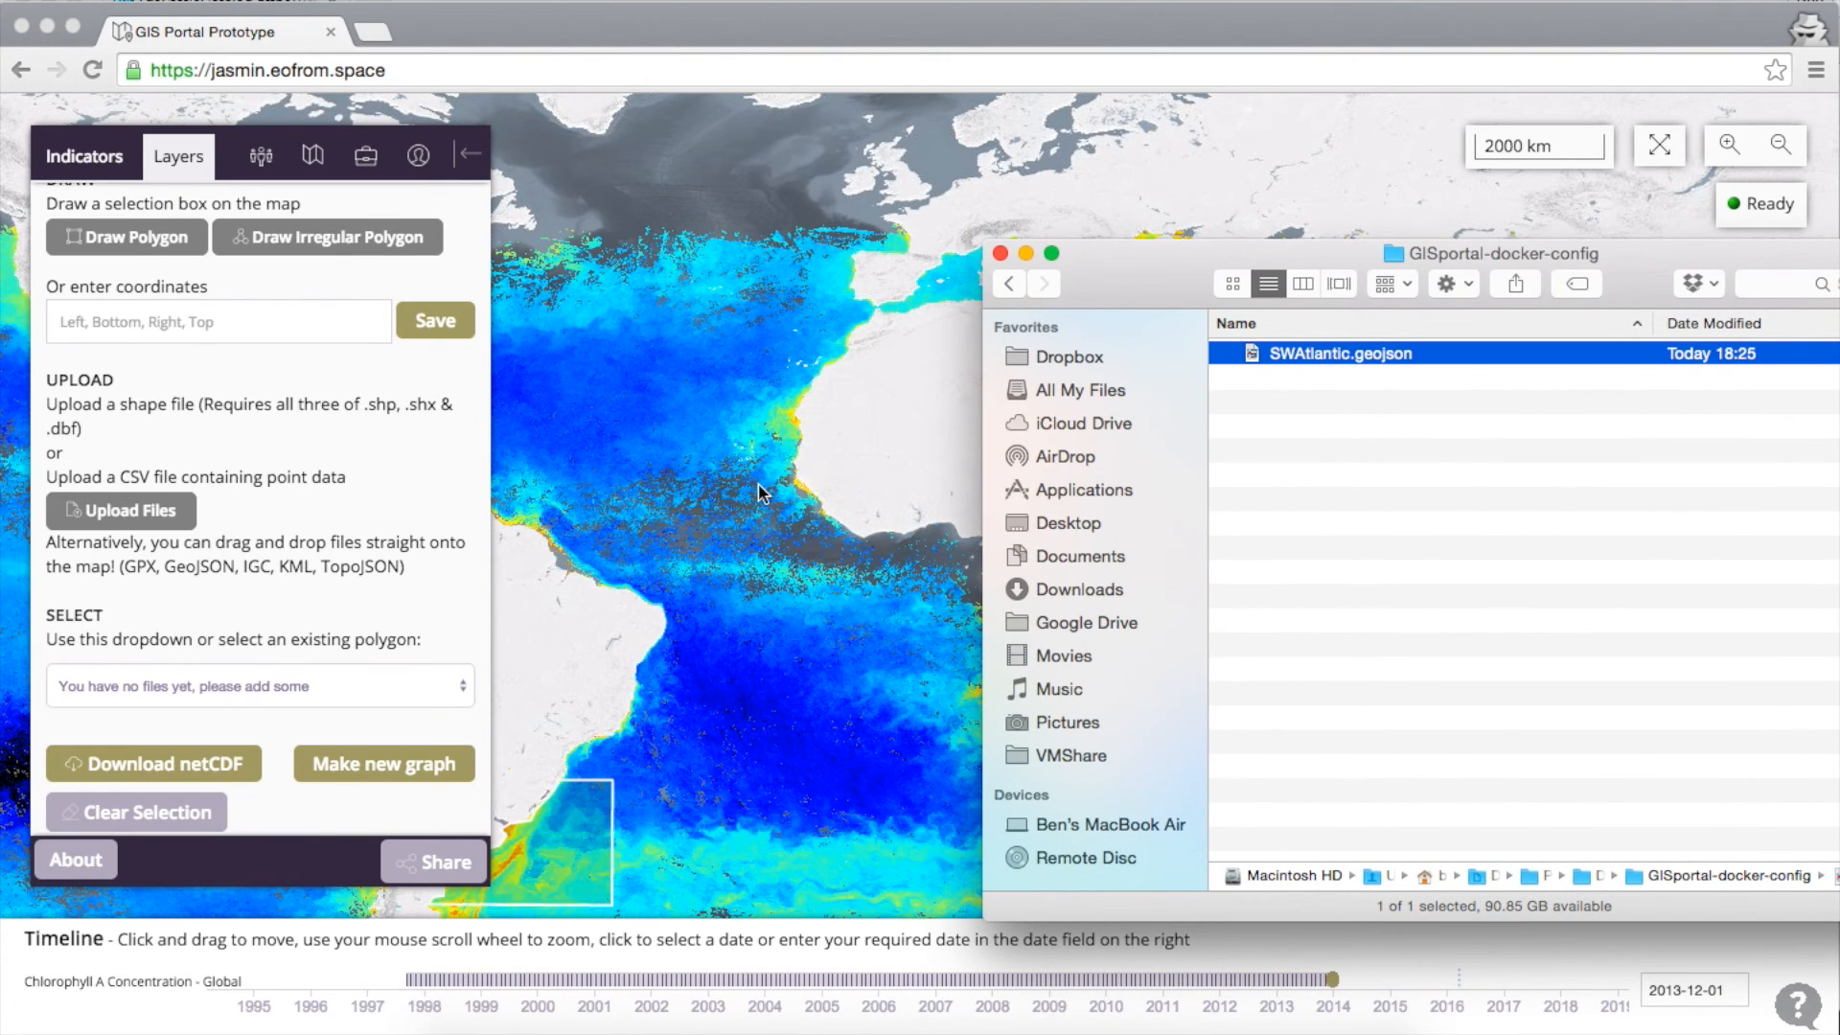
{"action": "left_click", "coordinate": [589, 736]}
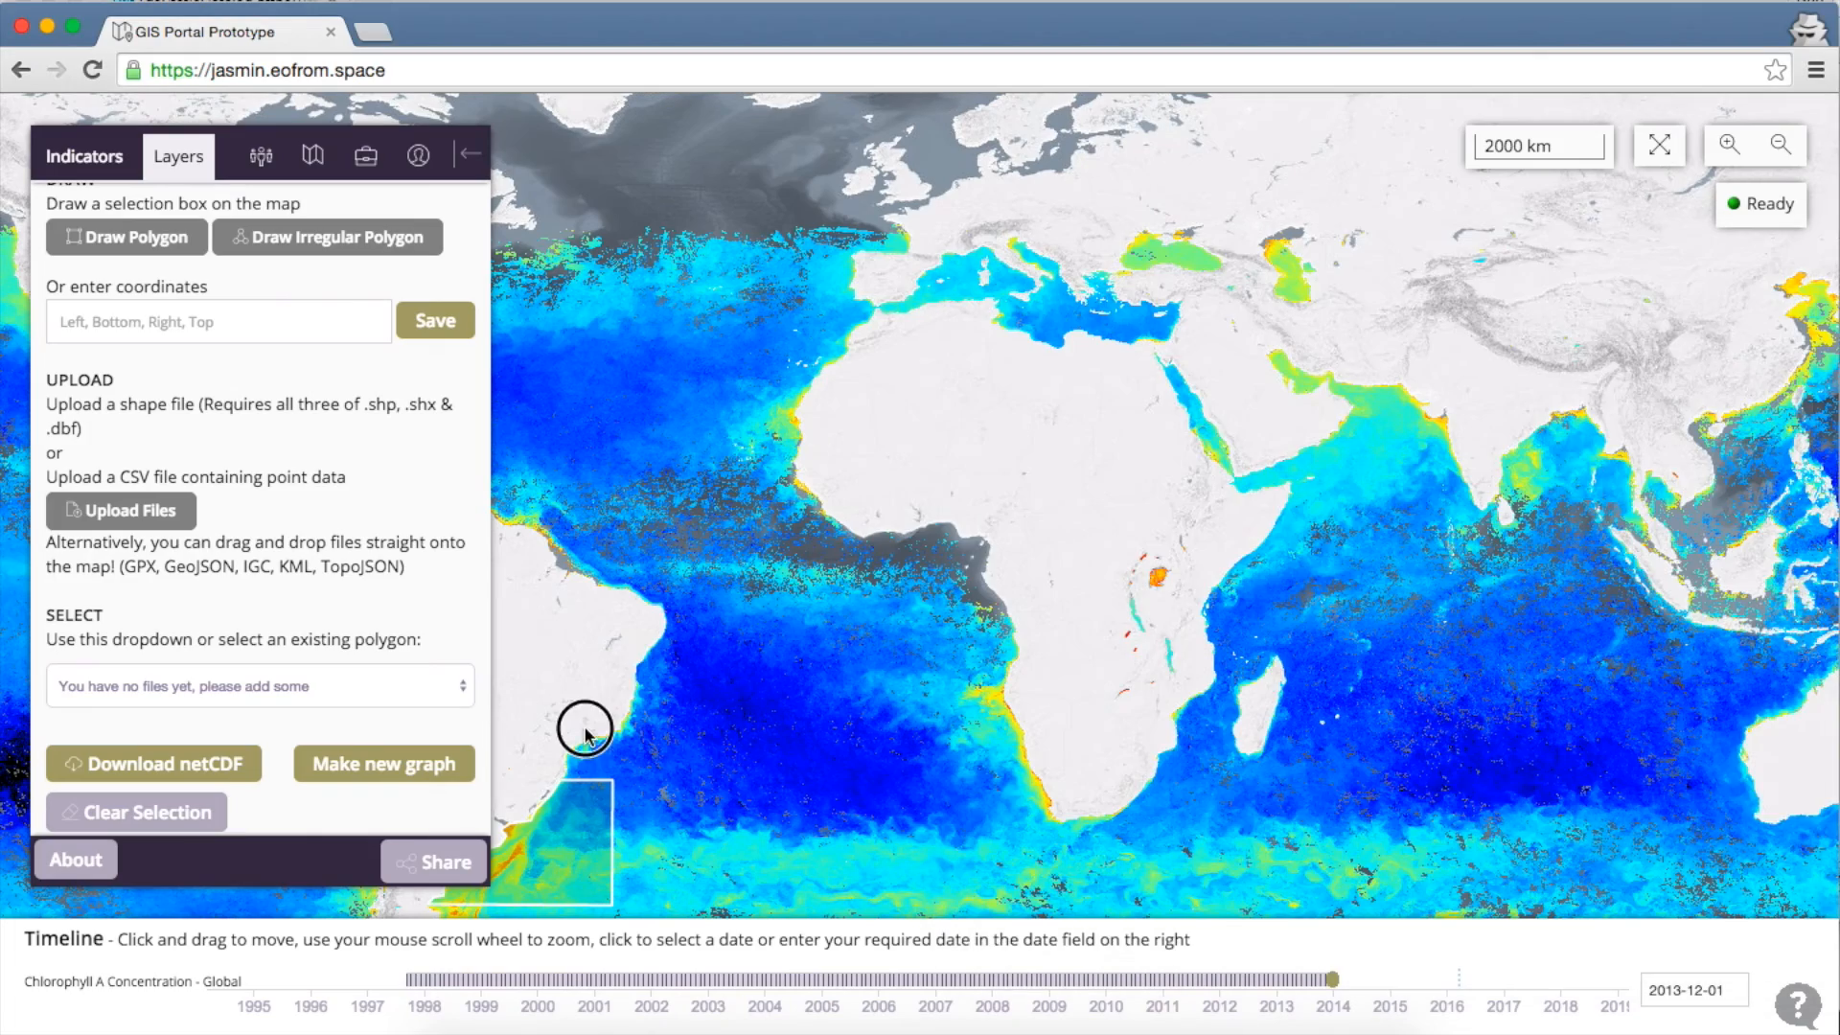
{"action": "left_click_drag", "start_coordinate": [606, 705], "coordinate": [786, 561]}
{"action": "scroll", "coordinate": [773, 560], "scroll_direction": "up", "scroll_amount": 2}
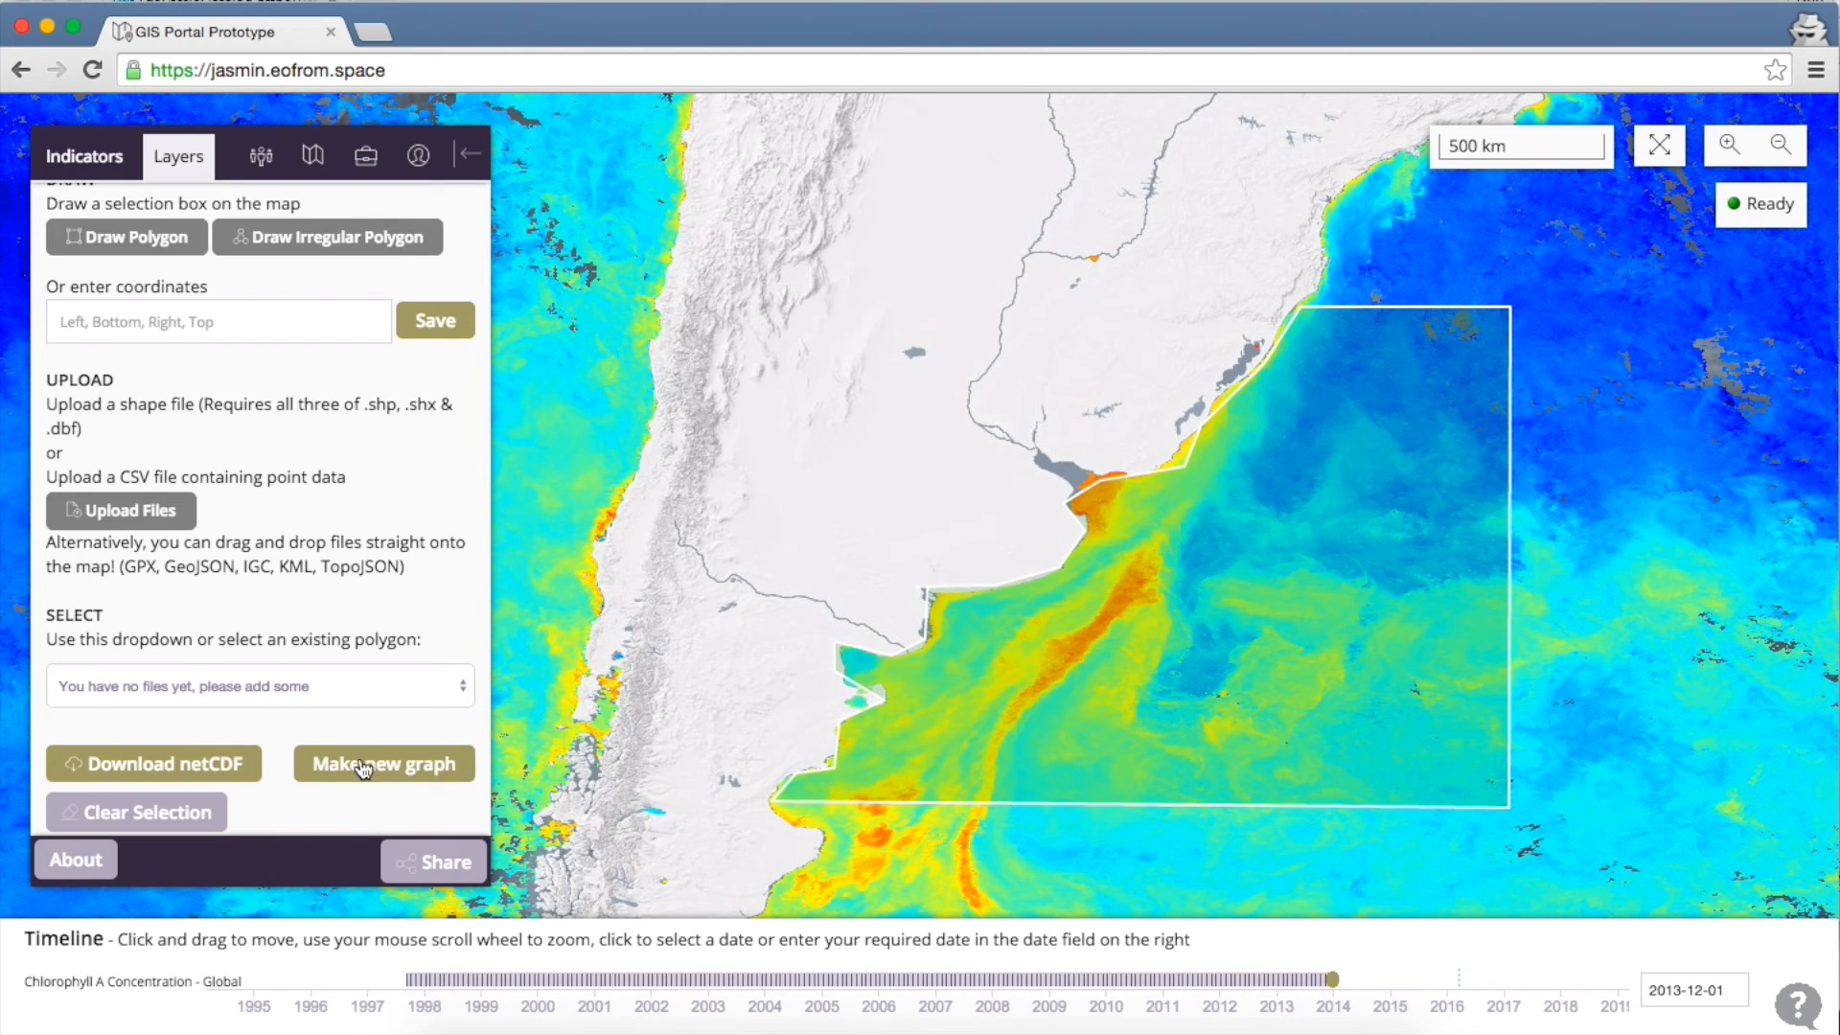
Start a new graph for the polygon, then close and discard the unfinished graph setup
{"action": "left_click", "coordinate": [437, 763]}
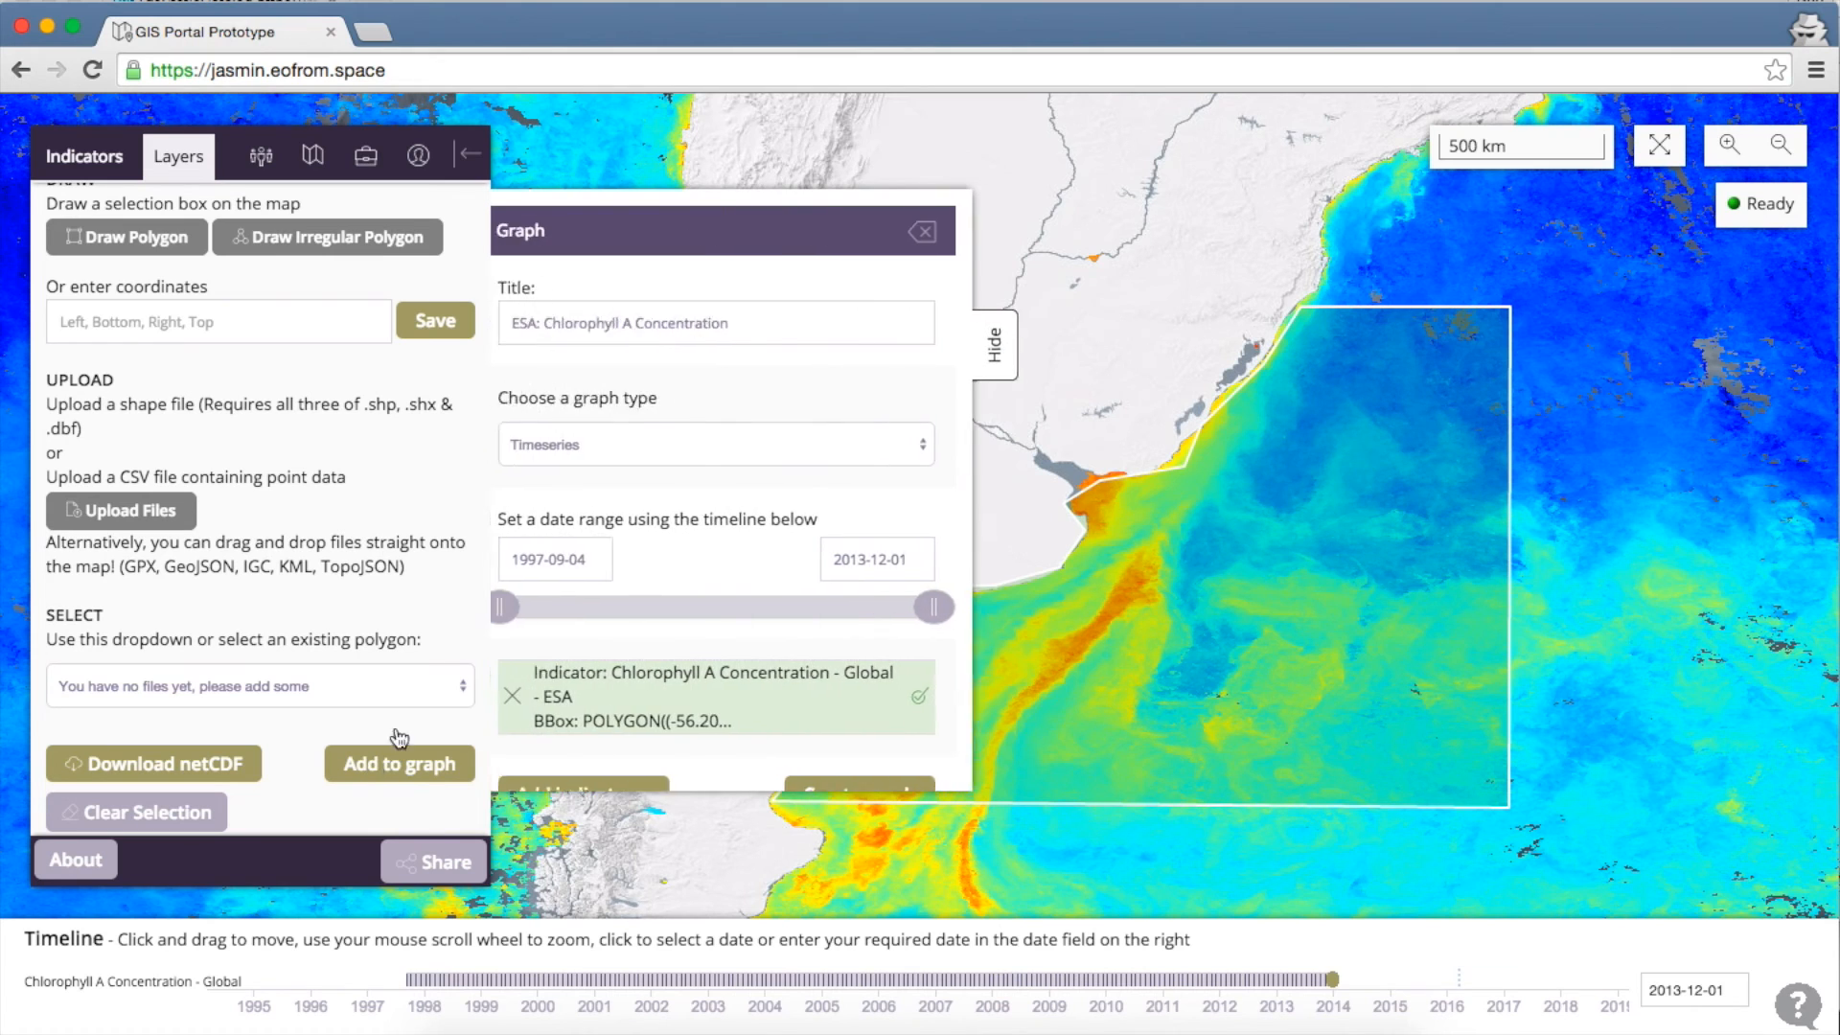
{"action": "scroll", "coordinate": [707, 613], "scroll_direction": "down", "scroll_amount": 1}
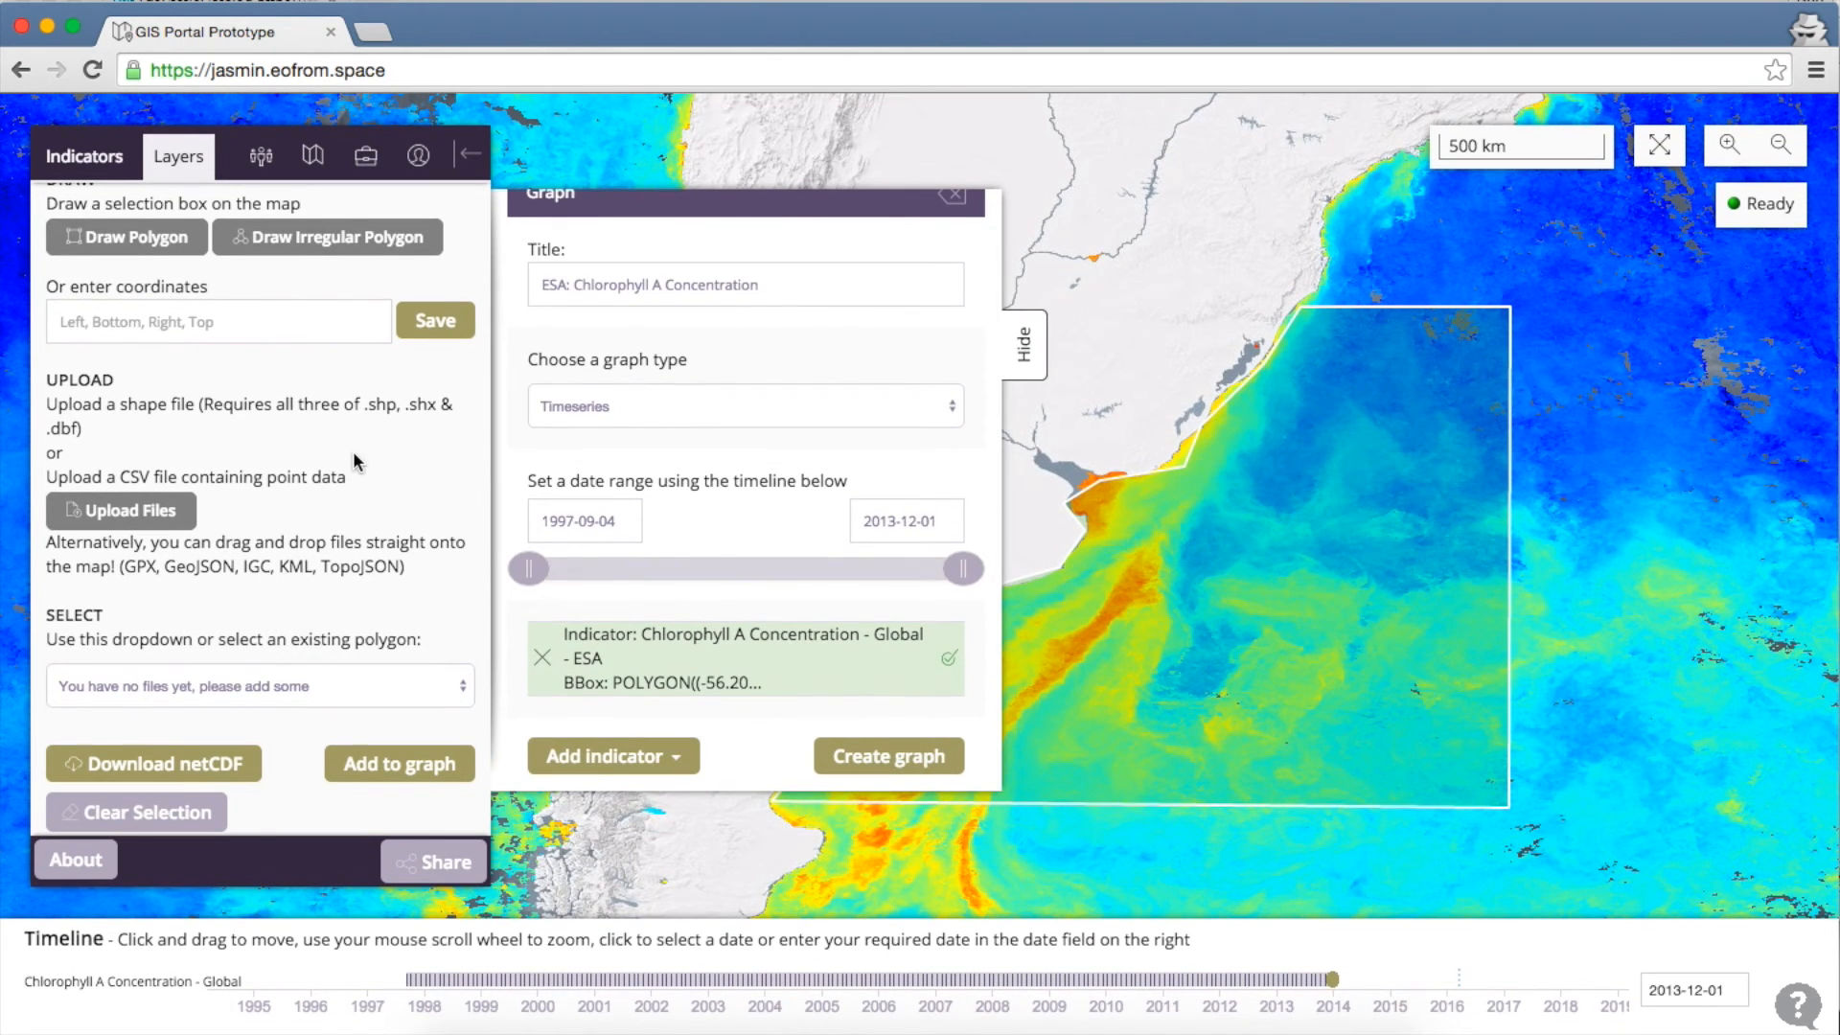
{"action": "scroll", "coordinate": [353, 453], "scroll_direction": "up", "scroll_amount": 3}
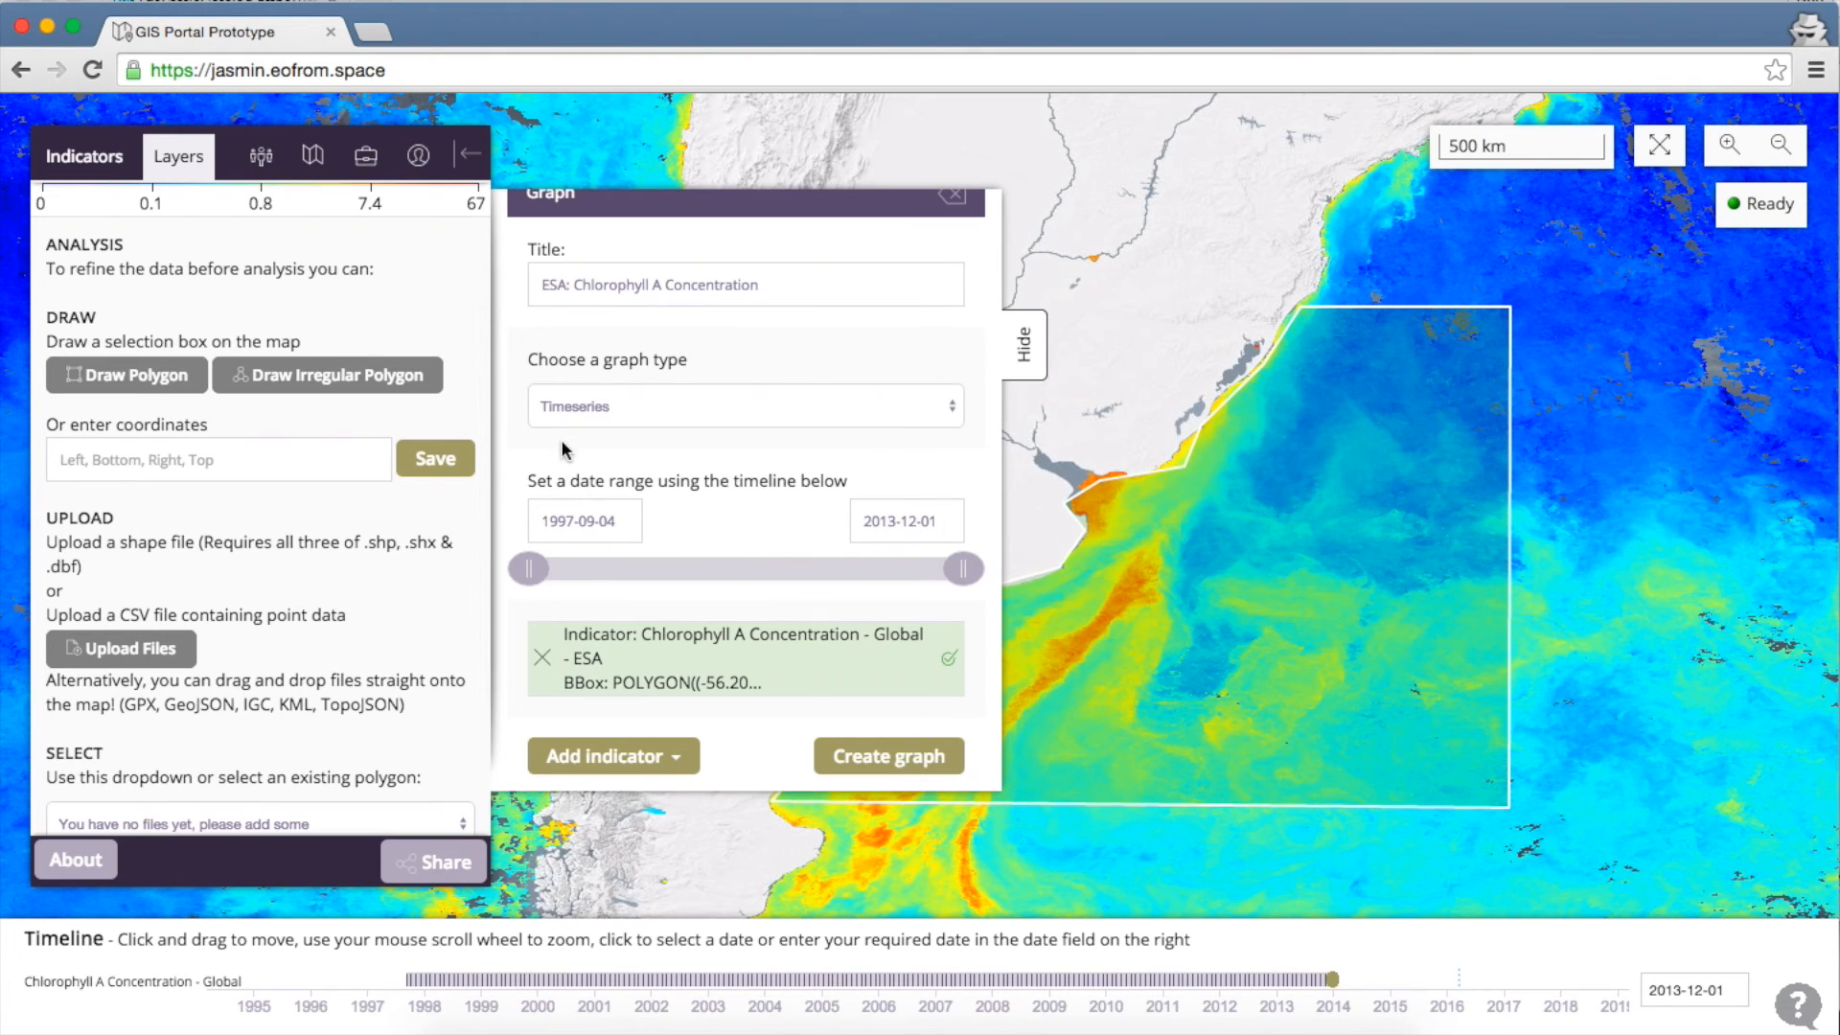
{"action": "left_click", "coordinate": [962, 207]}
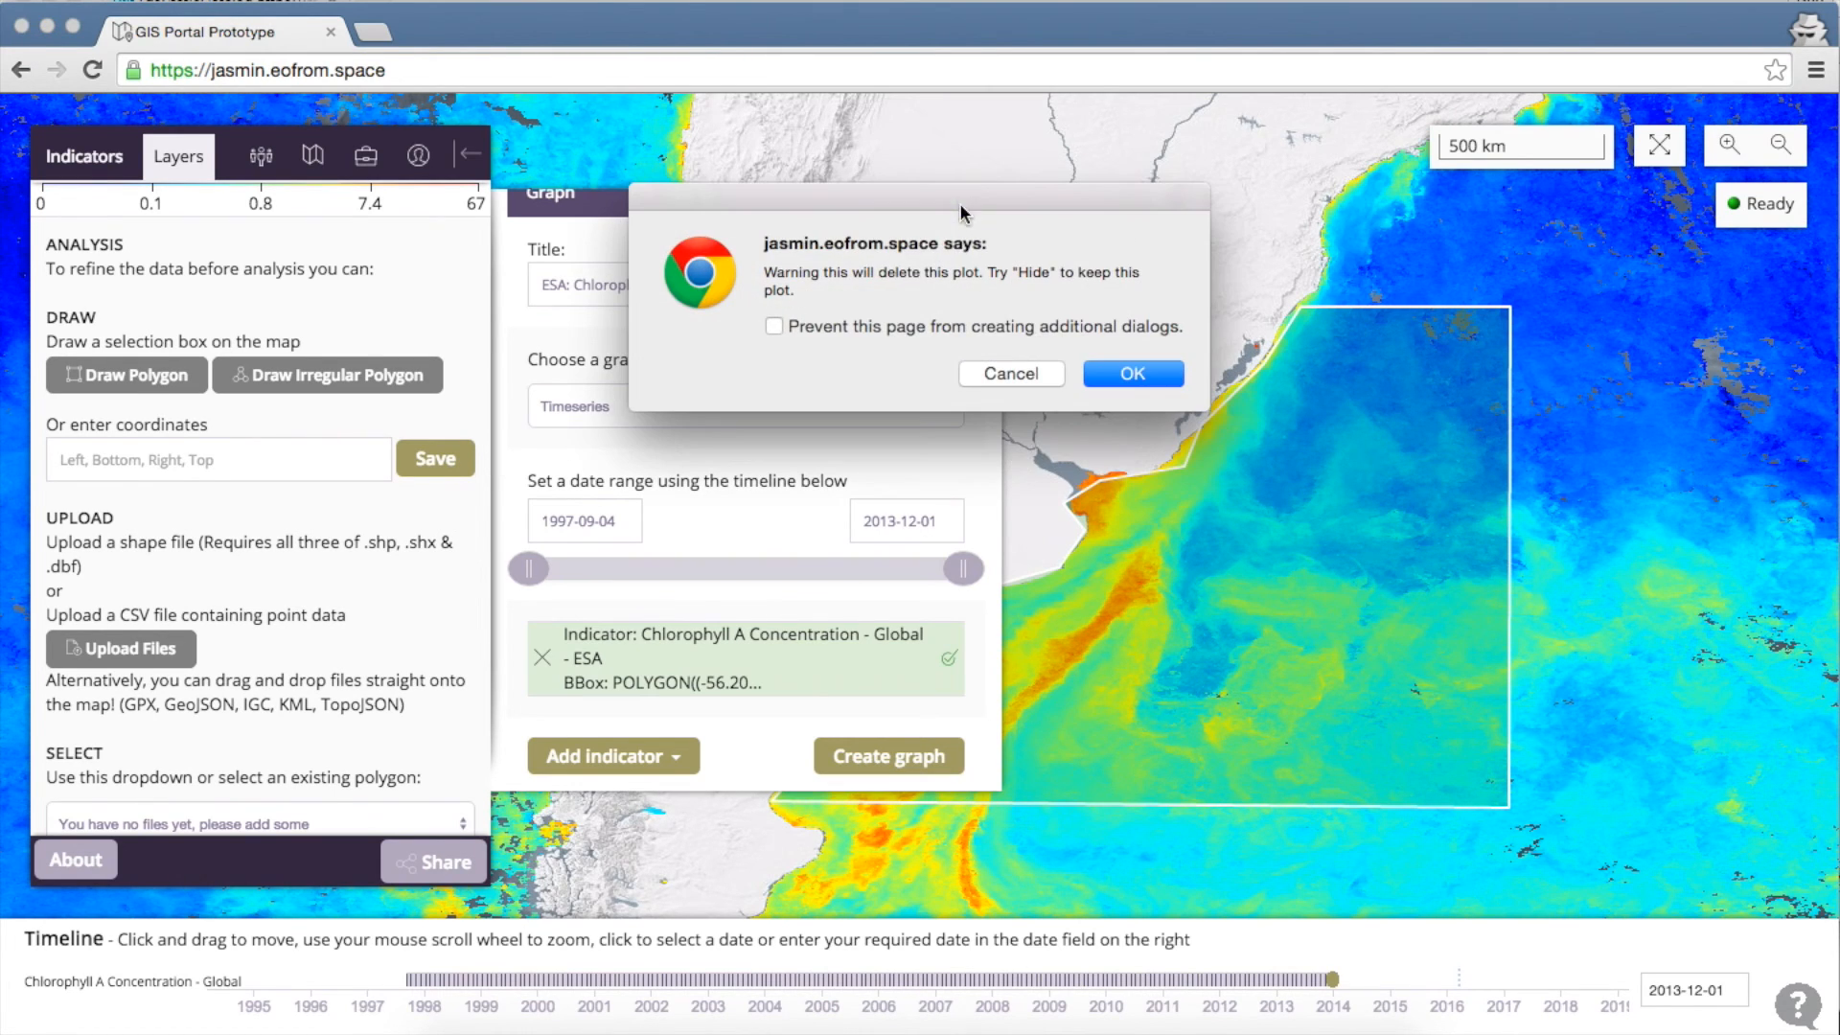
{"action": "left_click", "coordinate": [1125, 374]}
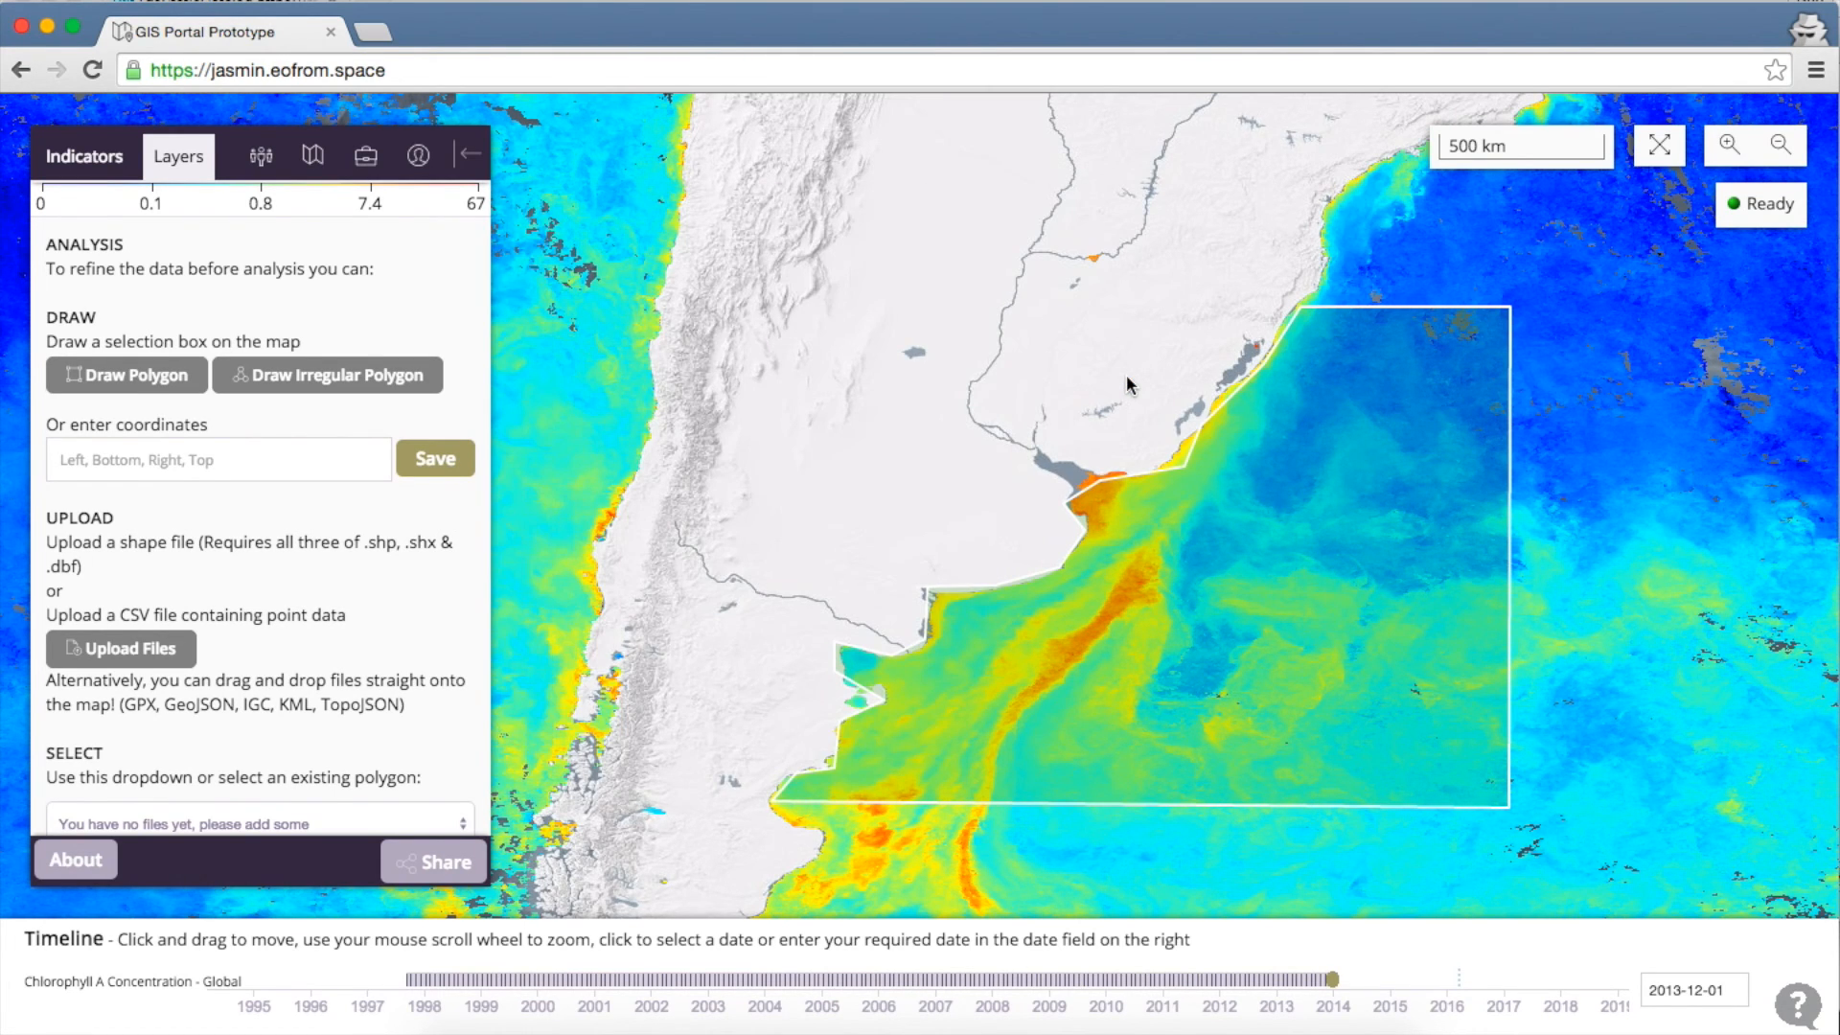
Clear the current selection so no area remains selected on the map
{"action": "scroll", "coordinate": [237, 609], "scroll_direction": "down", "scroll_amount": 1}
{"action": "scroll", "coordinate": [236, 610], "scroll_direction": "down", "scroll_amount": 3}
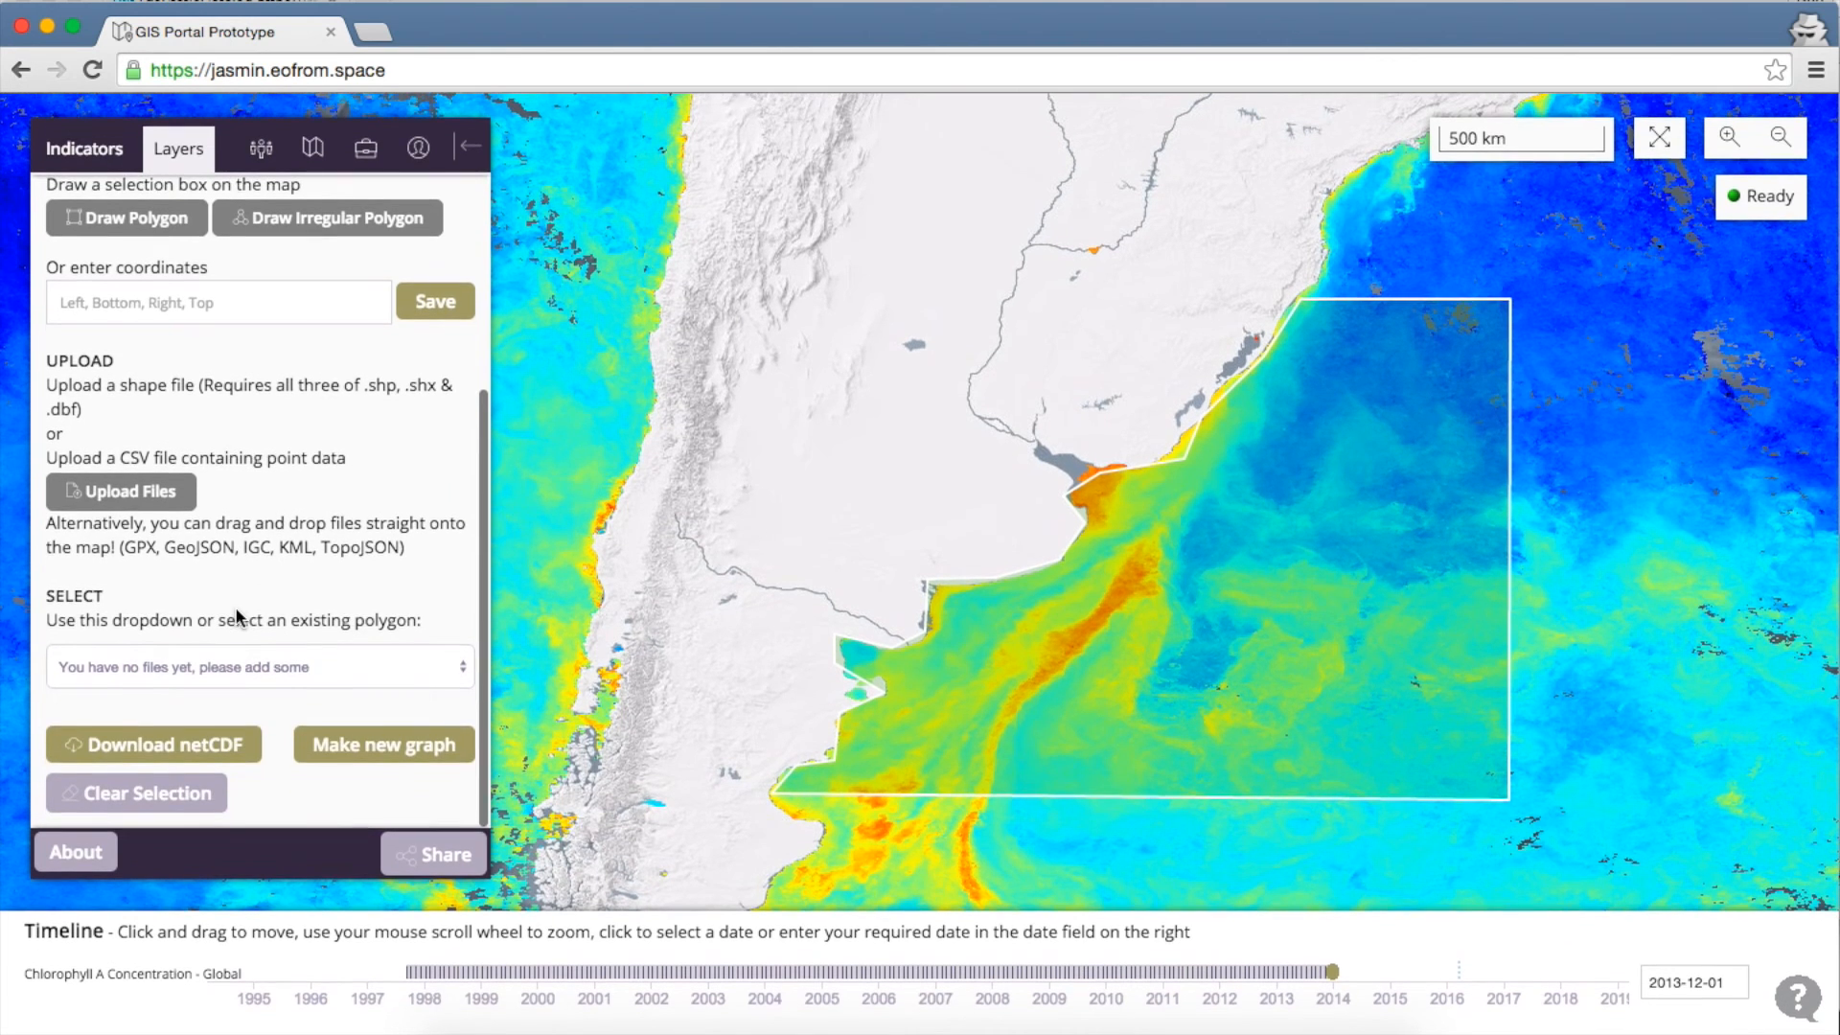
{"action": "left_click", "coordinate": [153, 814]}
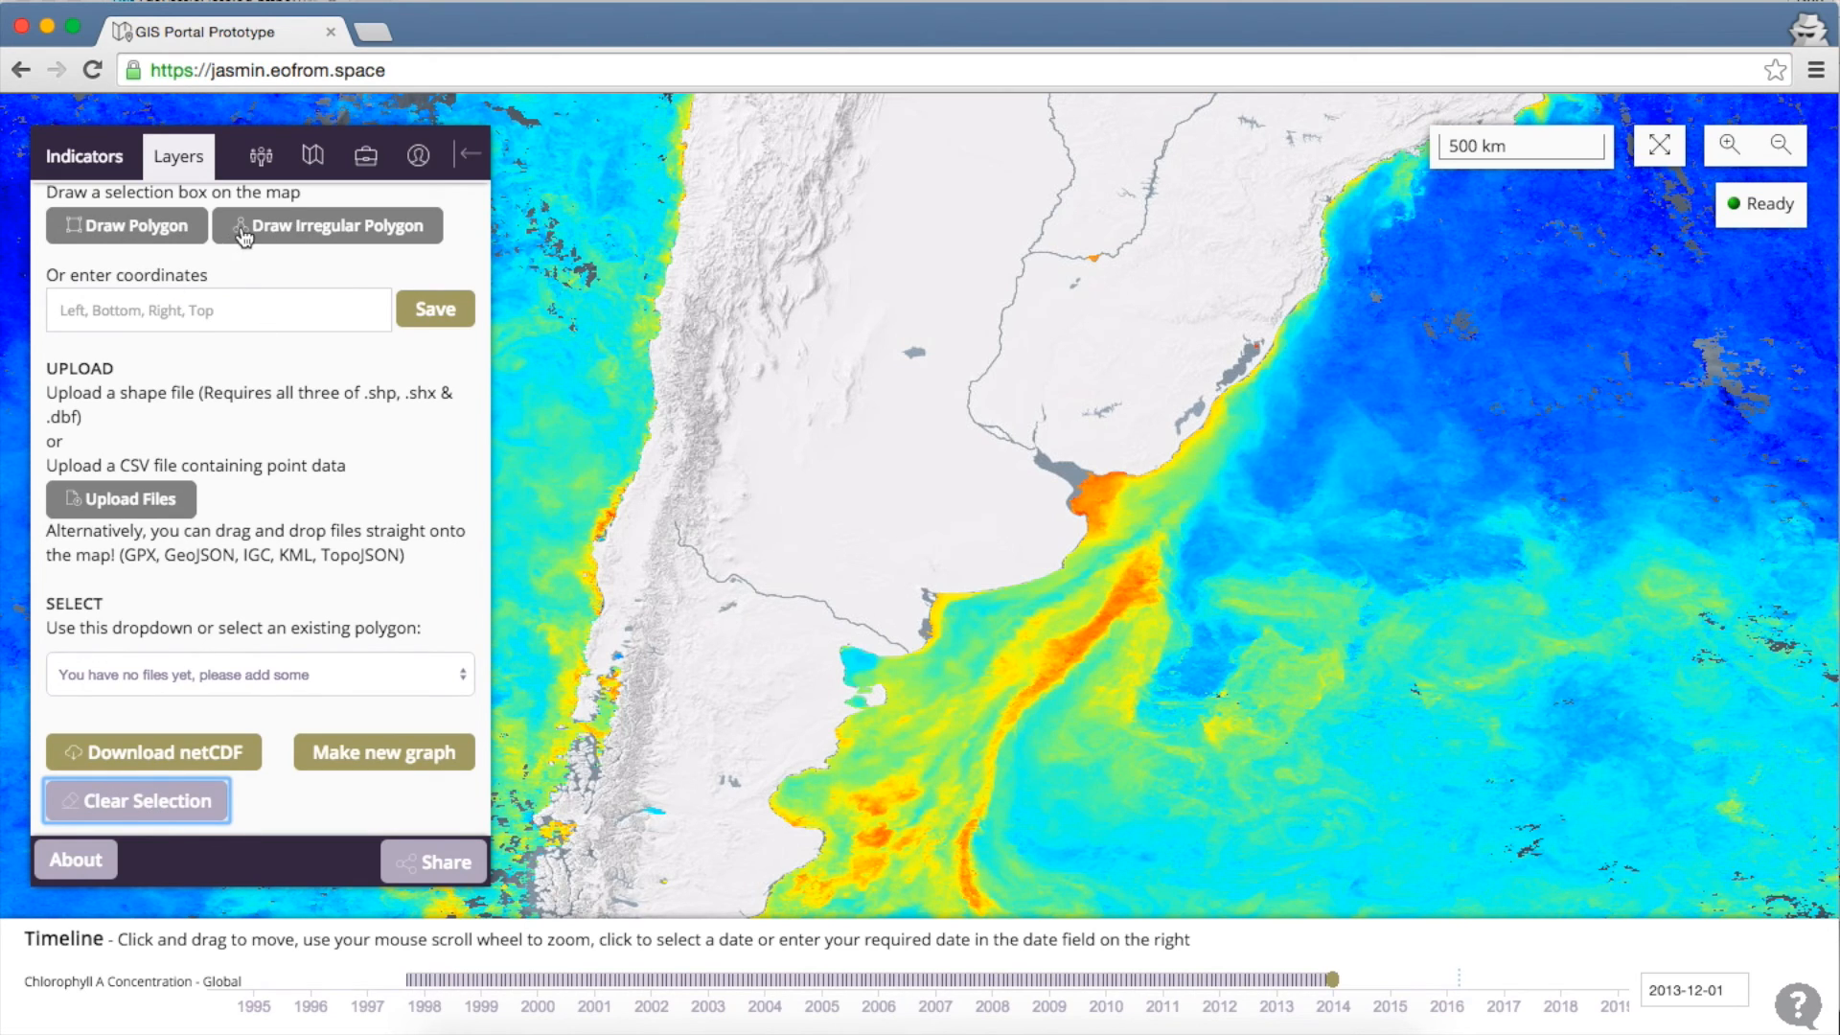
Draw a four-corner polygon on the ocean off the Río de la Plata coast
{"action": "left_click", "coordinate": [144, 239]}
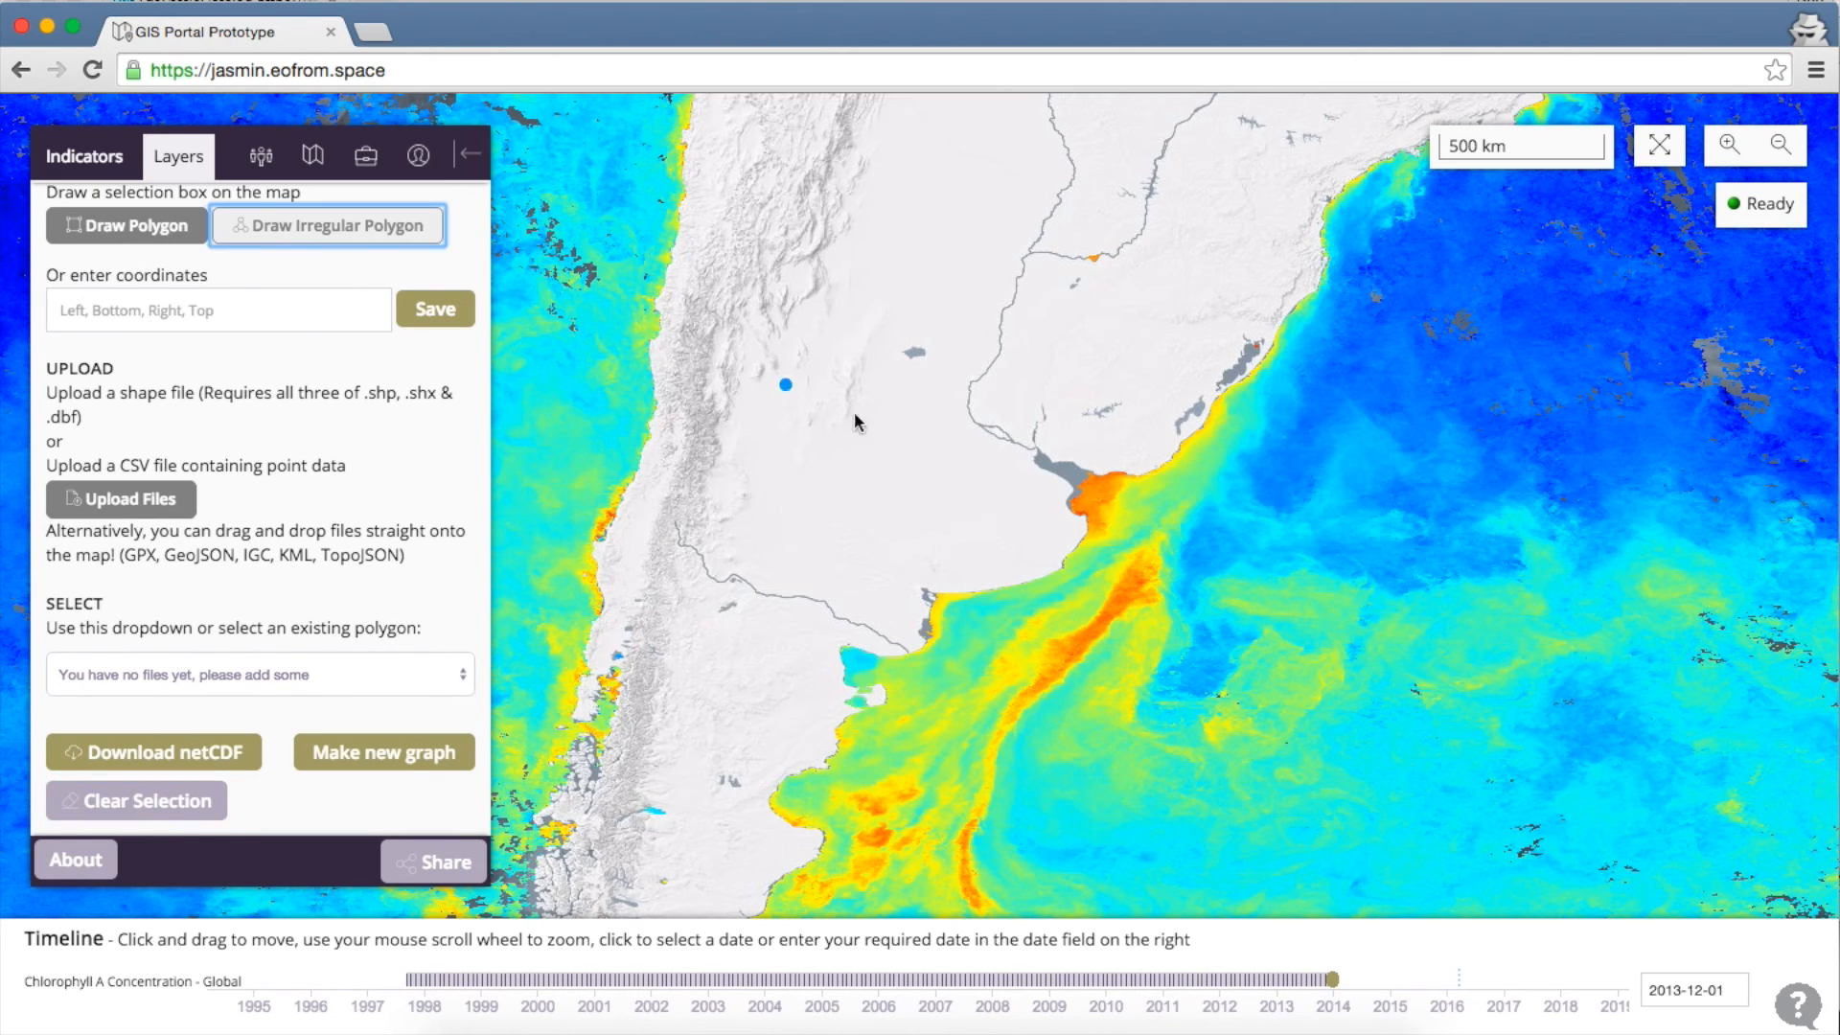
{"action": "left_click", "coordinate": [1447, 473]}
{"action": "left_click", "coordinate": [1332, 639]}
{"action": "left_click", "coordinate": [1140, 643]}
{"action": "double_click", "coordinate": [1090, 573]}
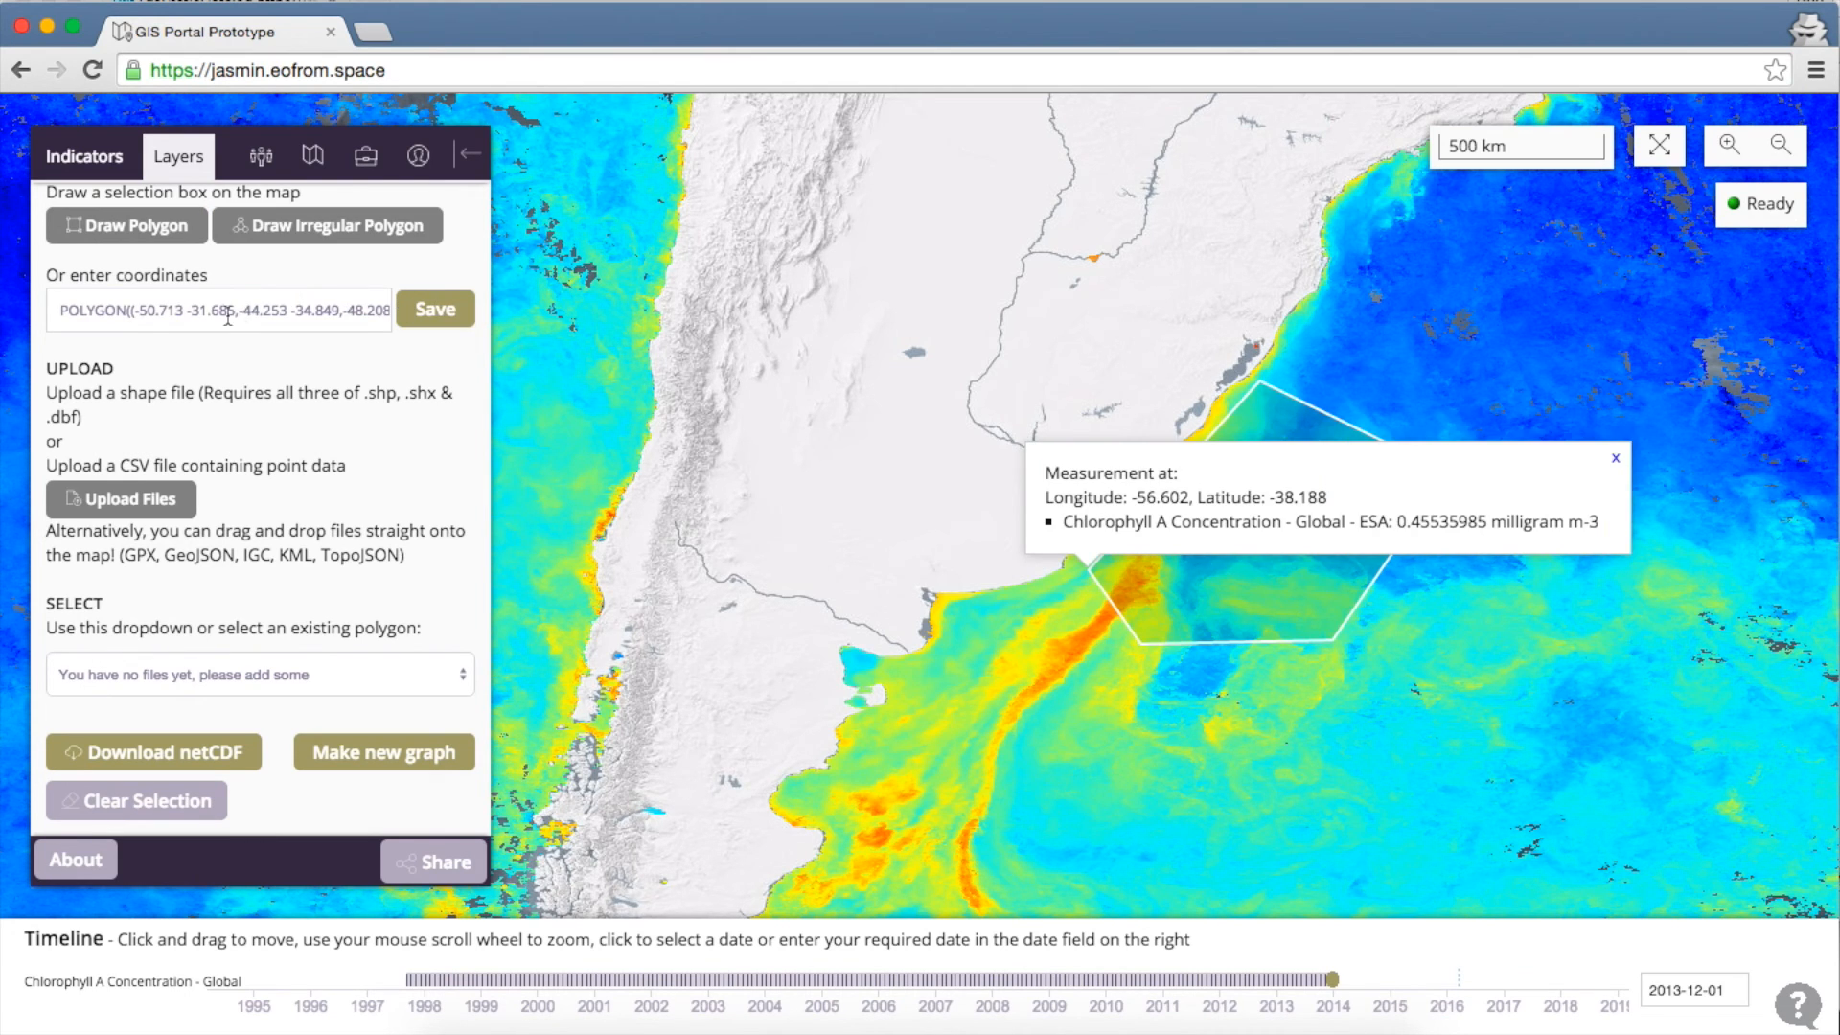
Save the polygon as 'South Atlantic' and choose it from the existing polygons list
{"action": "left_click", "coordinate": [432, 320]}
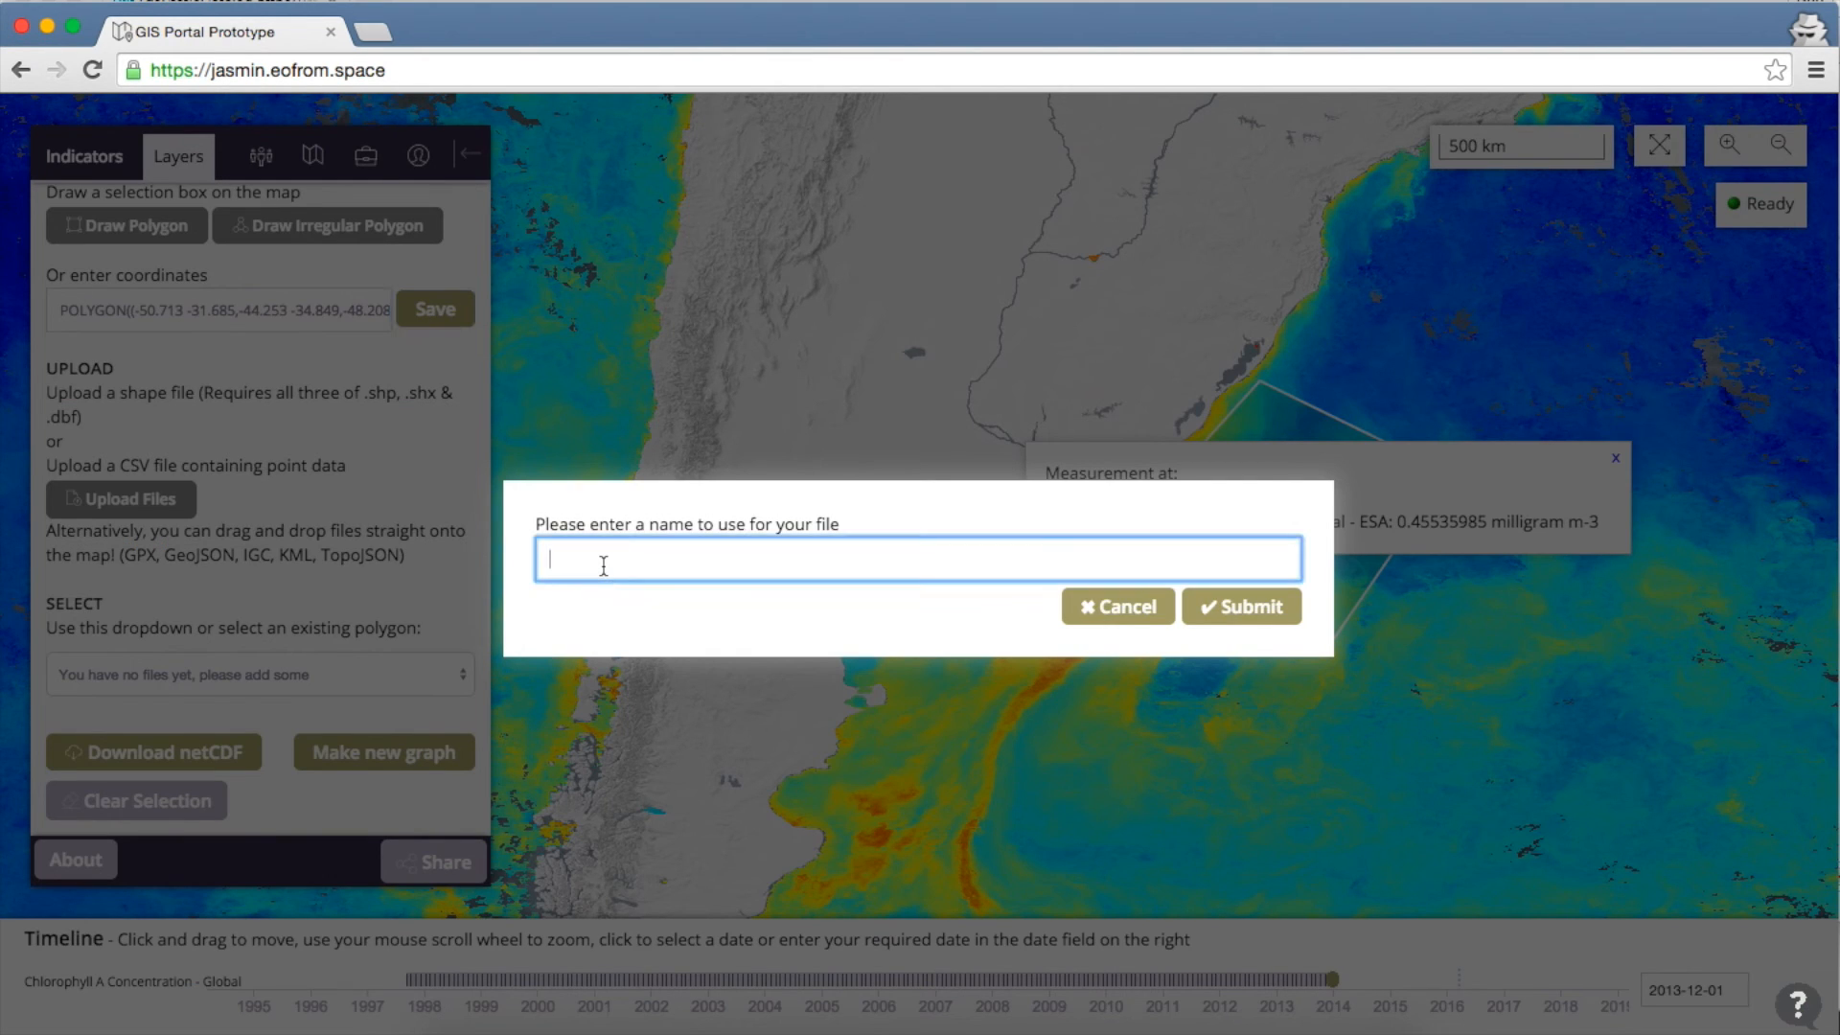
{"action": "type", "text": "South Atlantic"}
{"action": "left_click", "coordinate": [1232, 609]}
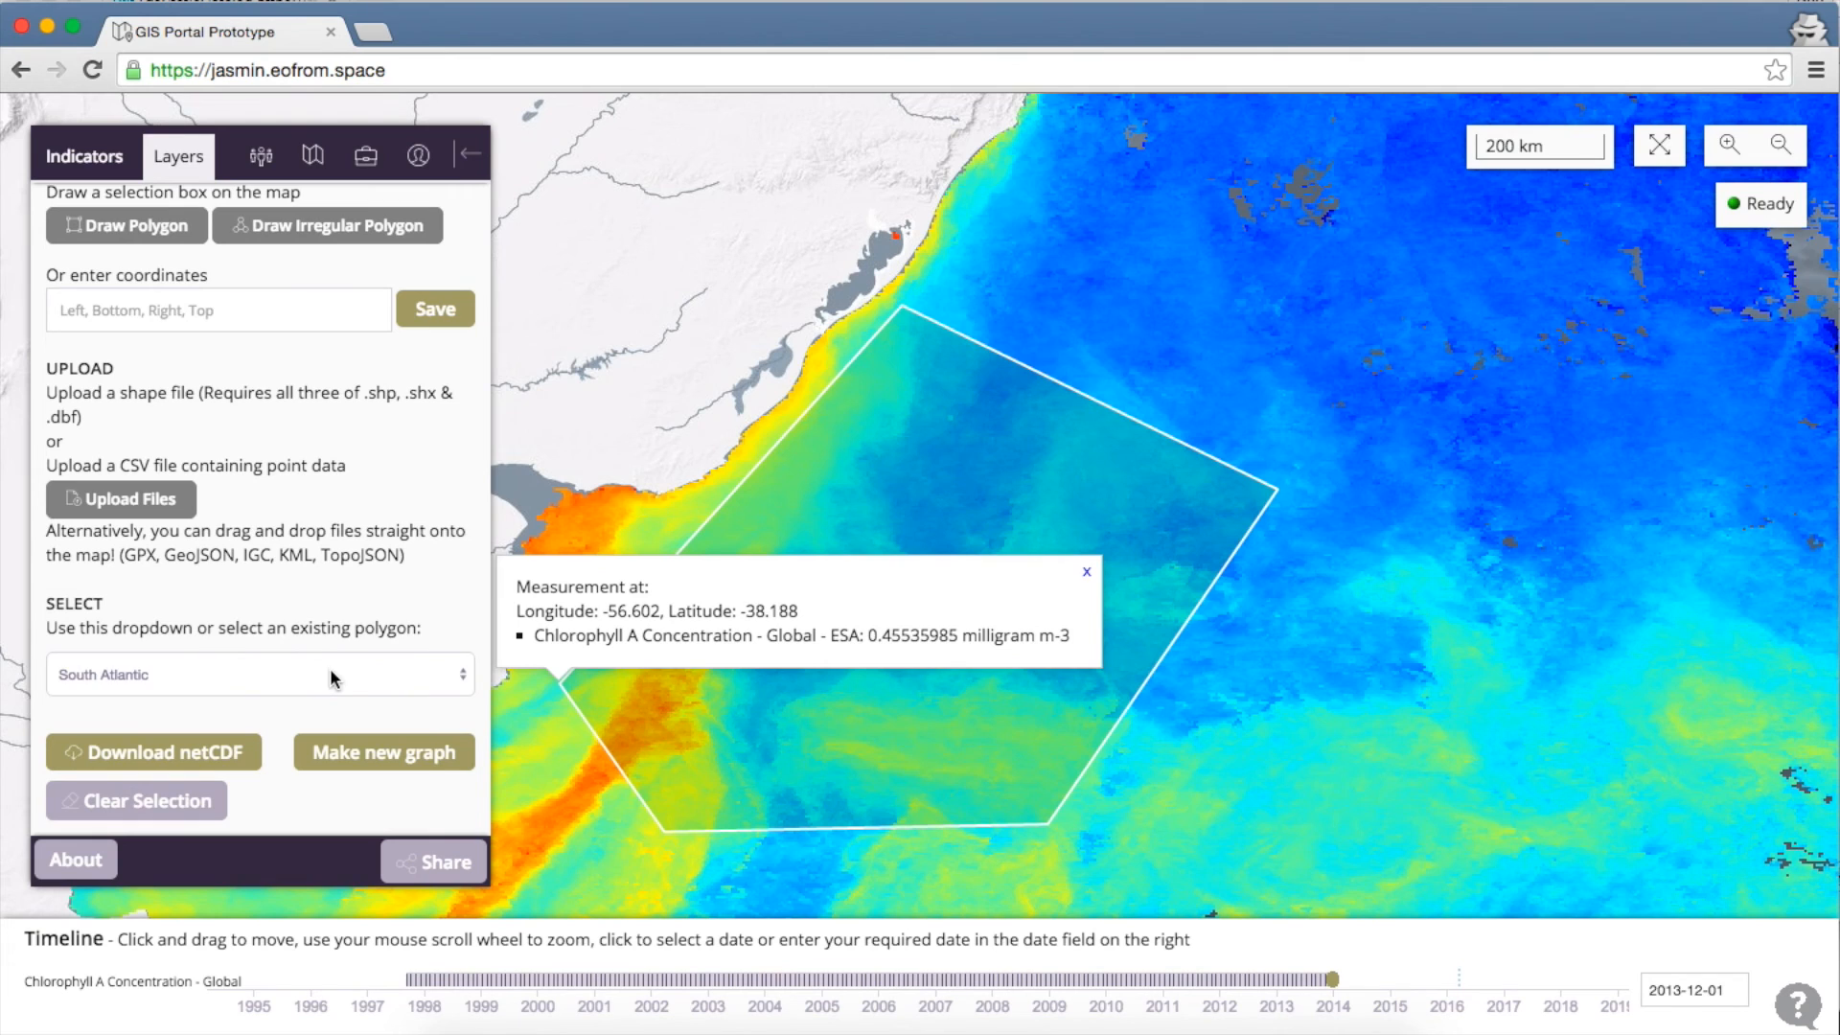
{"action": "left_click", "coordinate": [330, 676]}
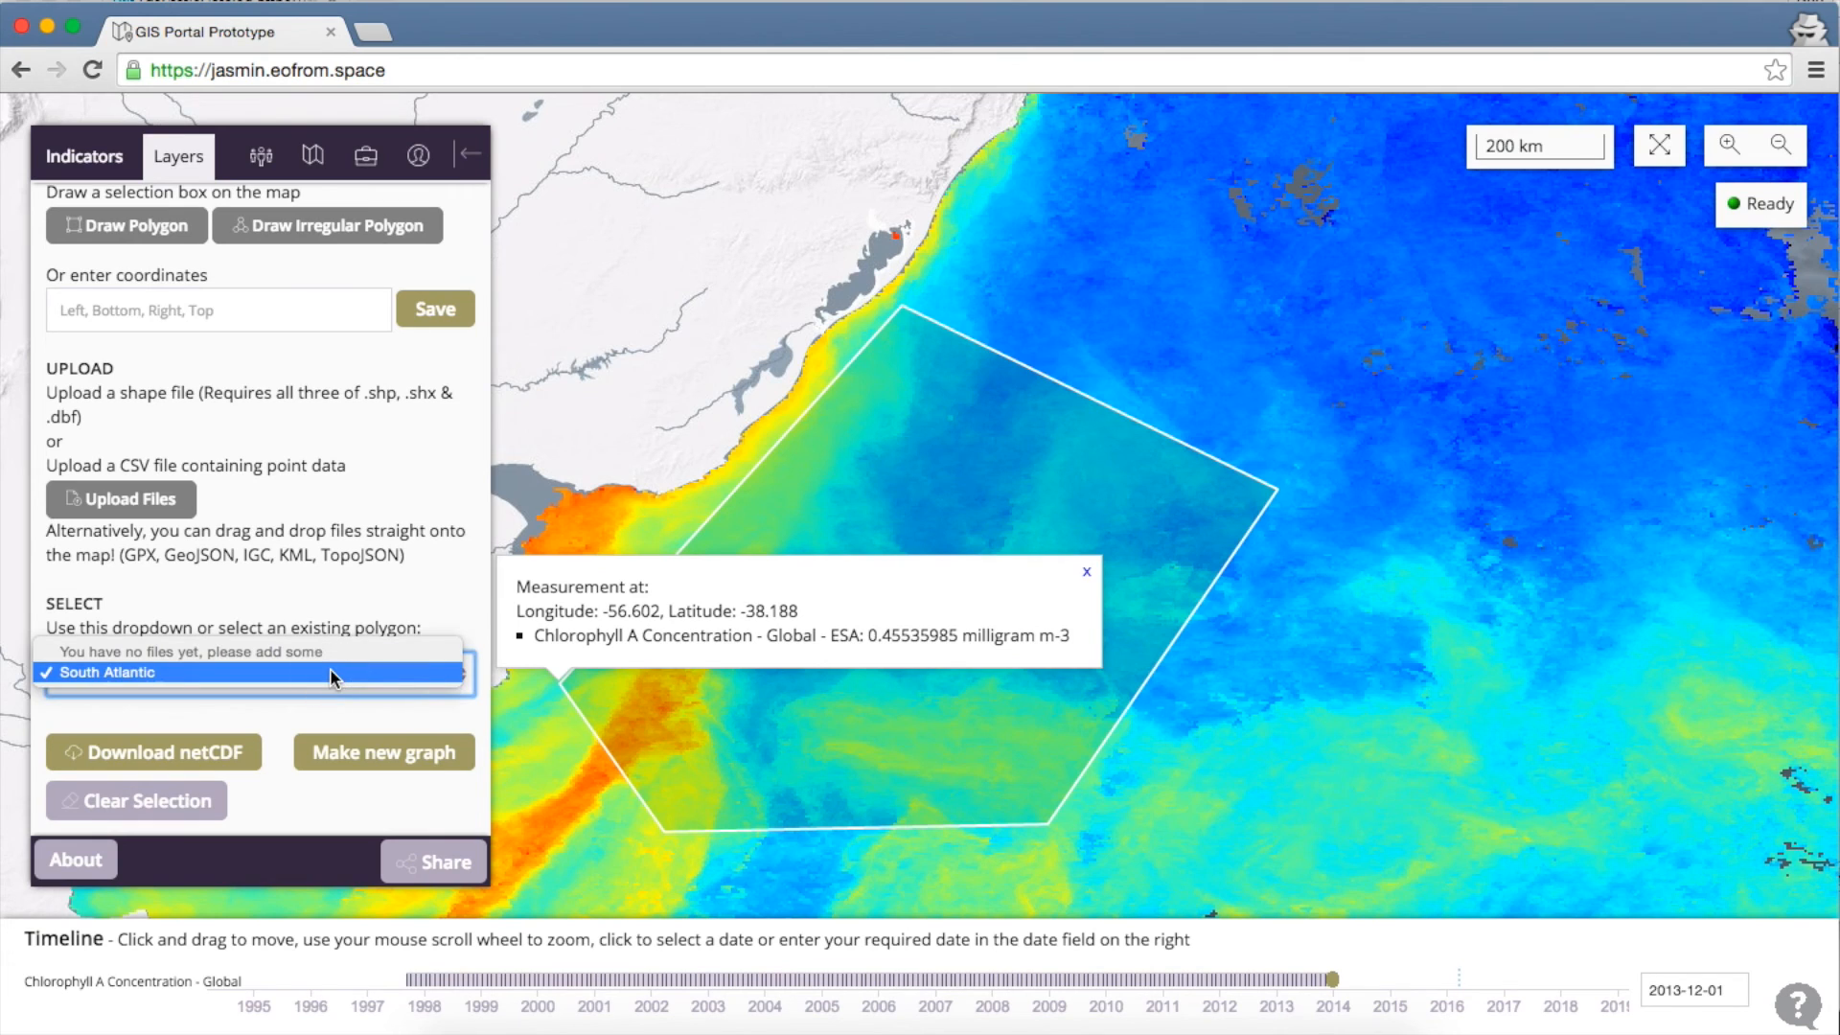
{"action": "left_click", "coordinate": [161, 672]}
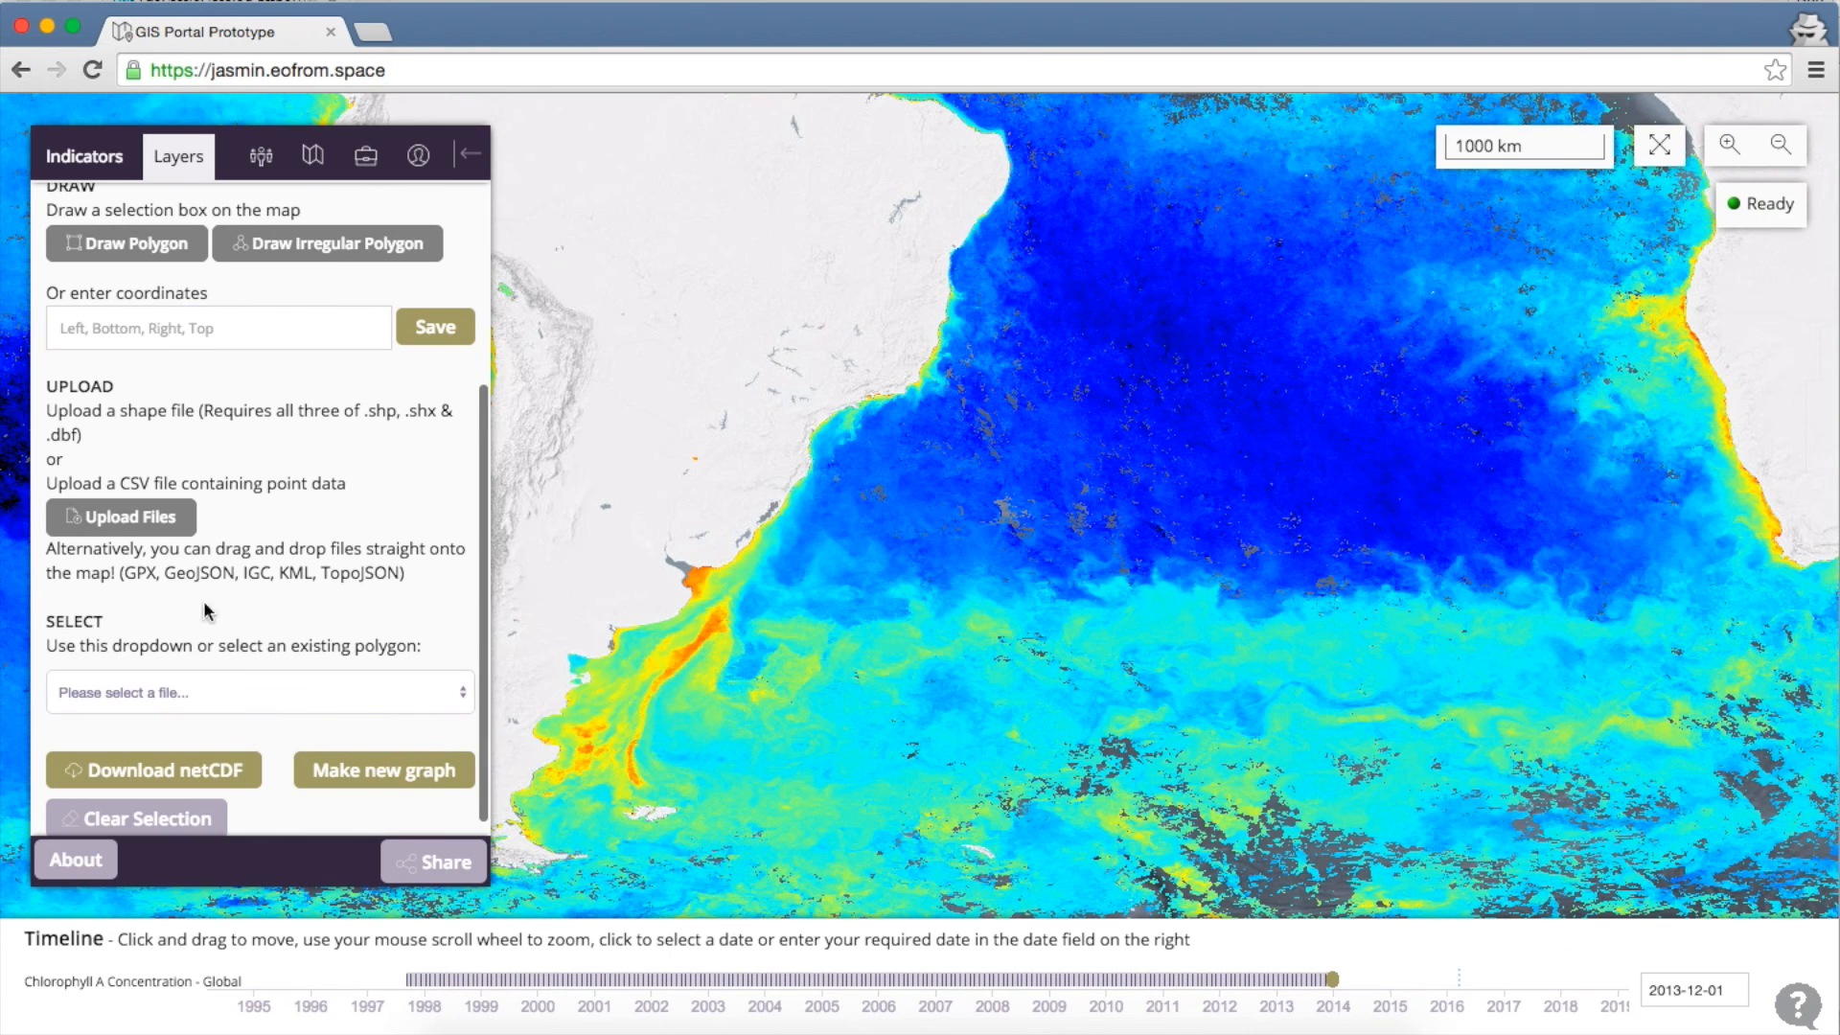
Upload track.csv so its points appear as a track on the map
{"action": "left_click", "coordinate": [150, 522]}
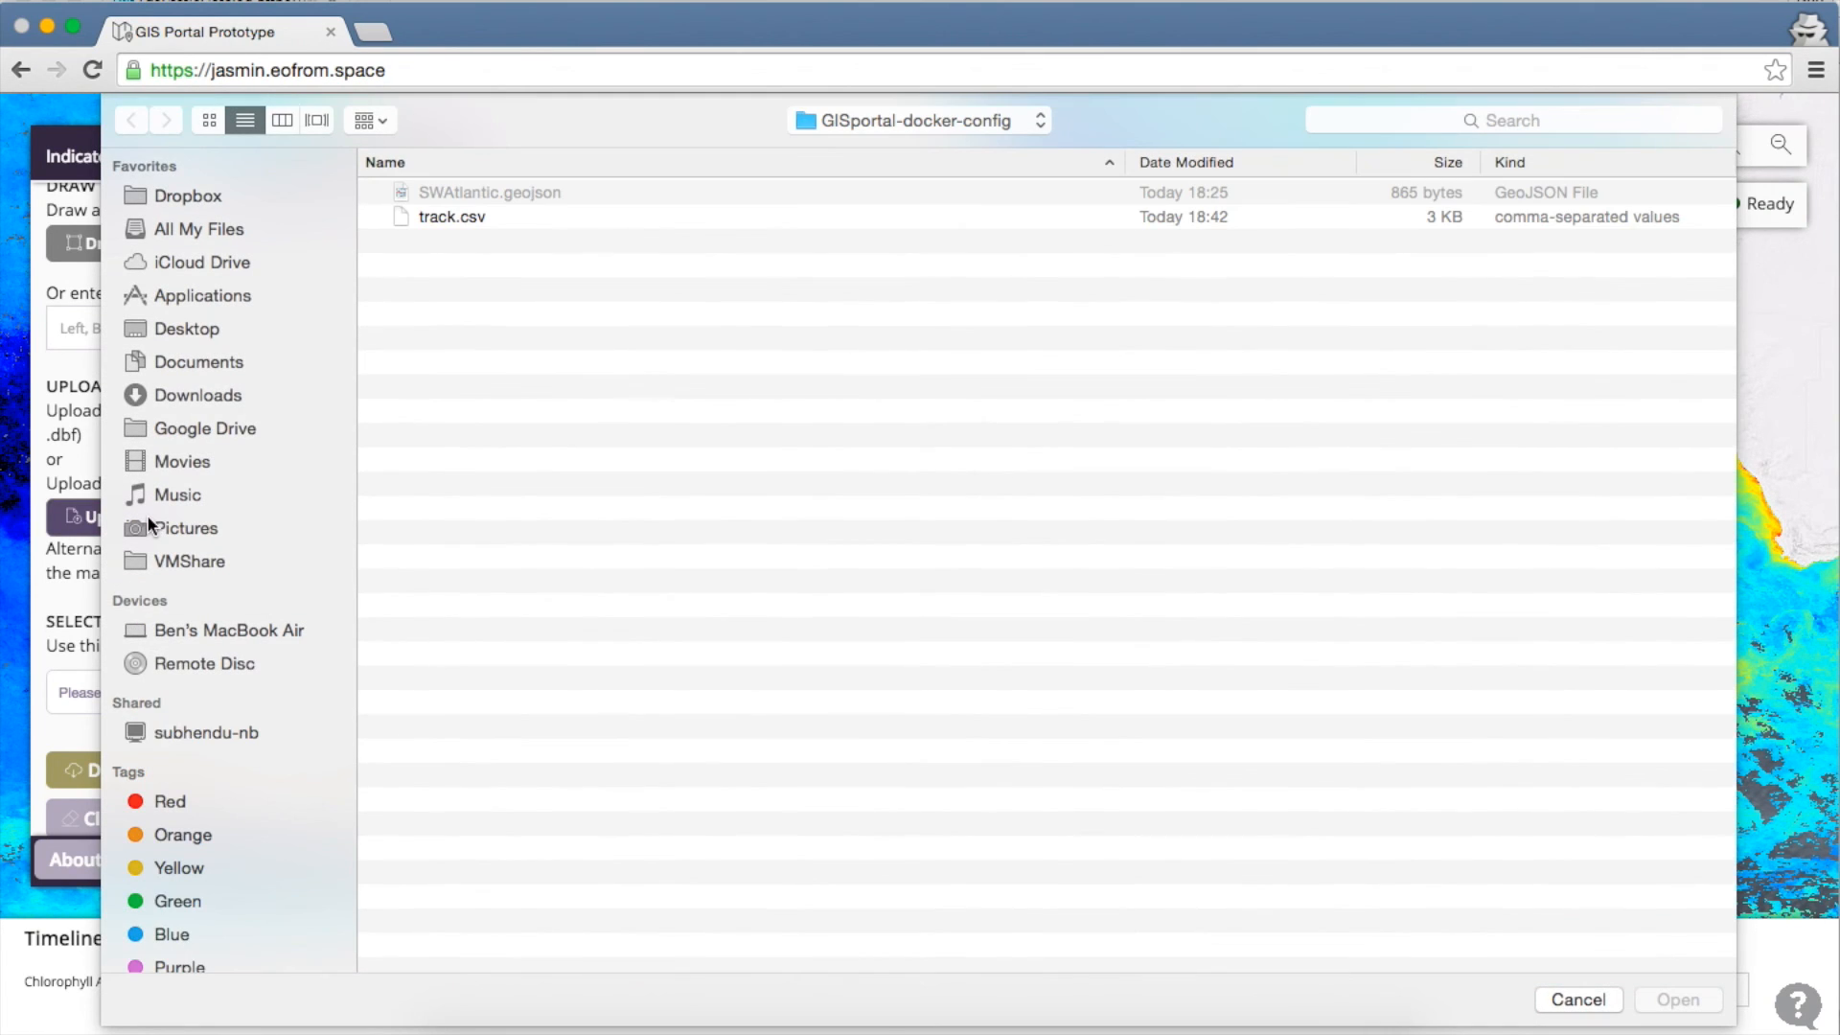
{"action": "left_click", "coordinate": [429, 217]}
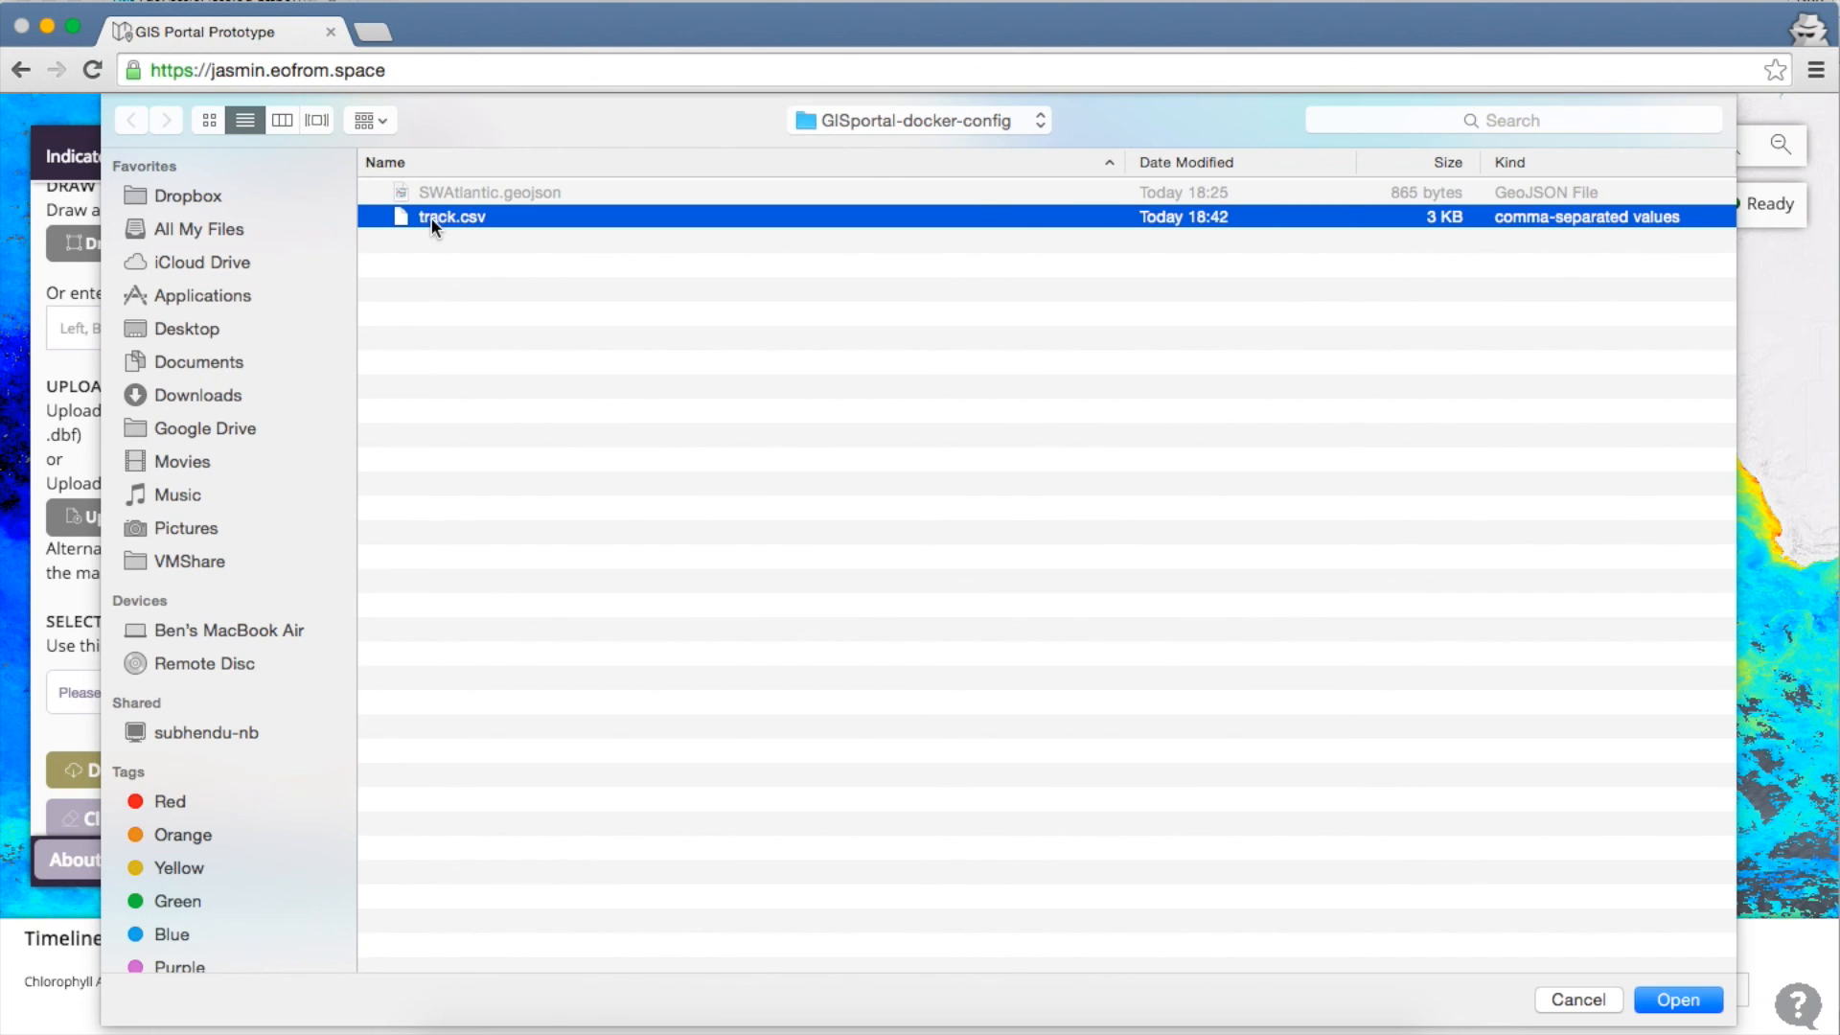
{"action": "left_click", "coordinate": [1666, 996]}
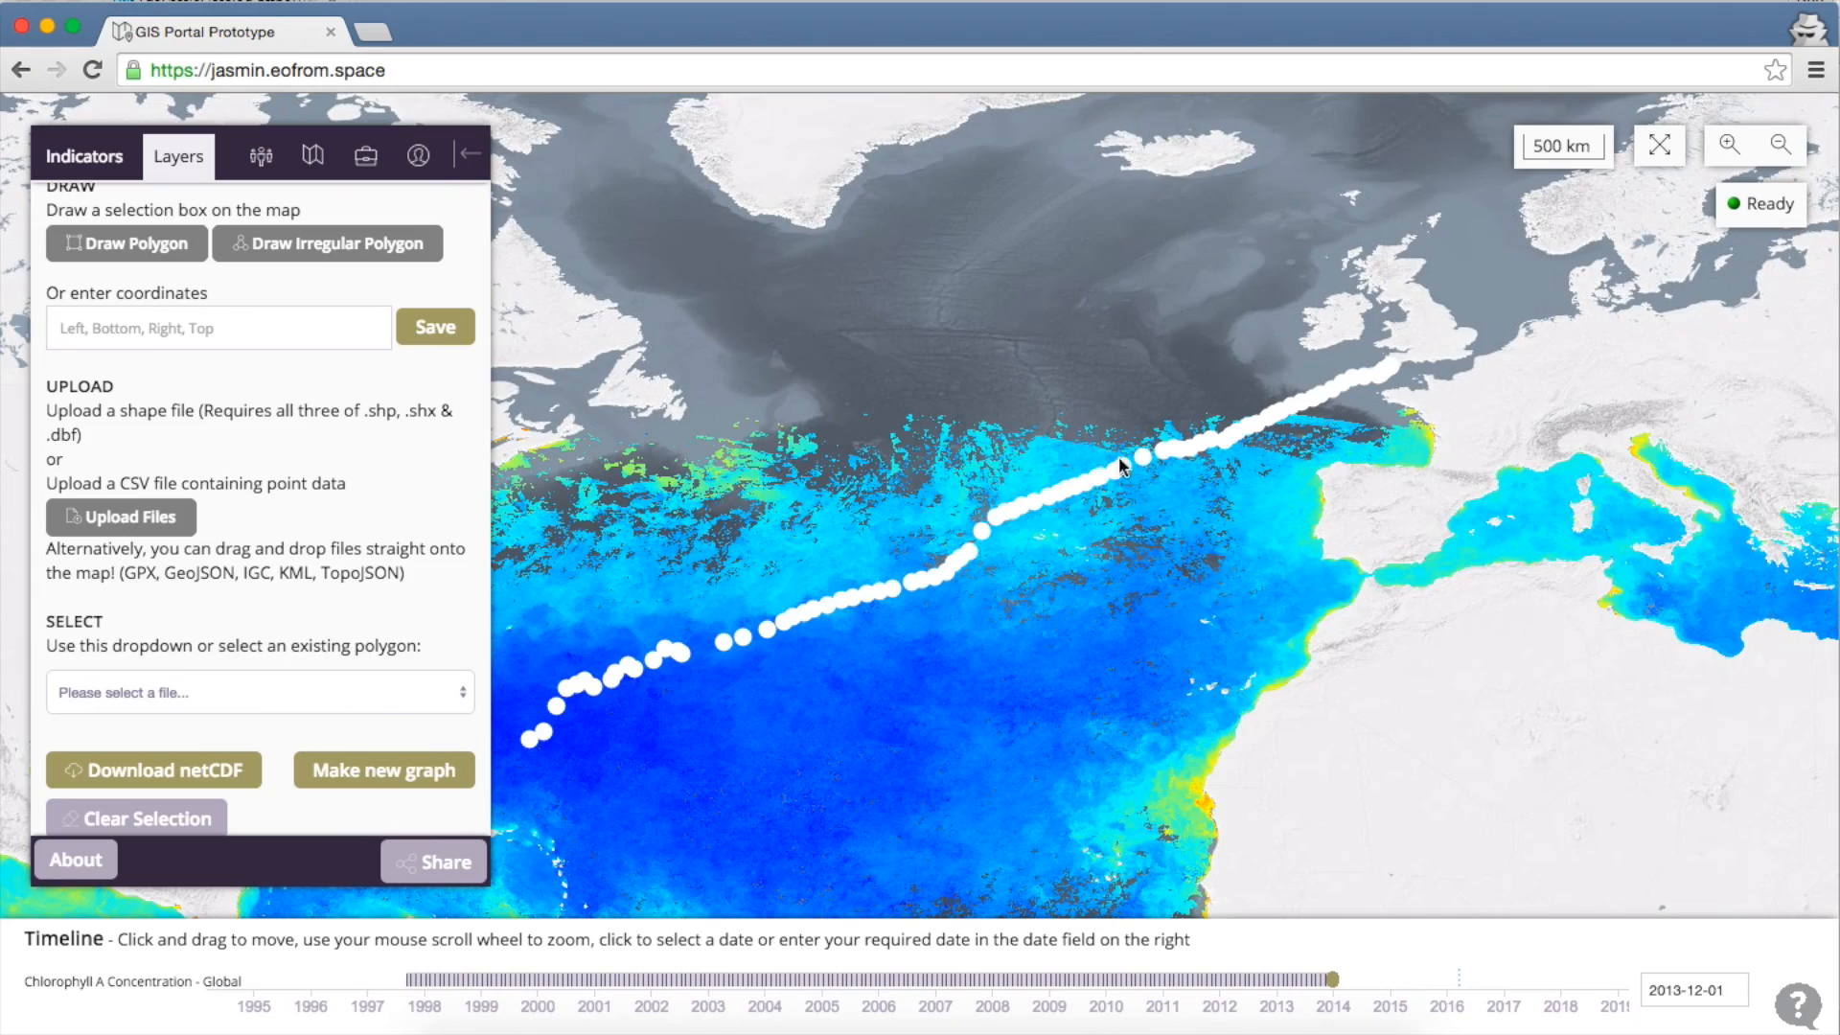
Zoom in and show date and position details for three neighbouring track points
{"action": "scroll", "coordinate": [860, 640], "scroll_direction": "down", "scroll_amount": 1}
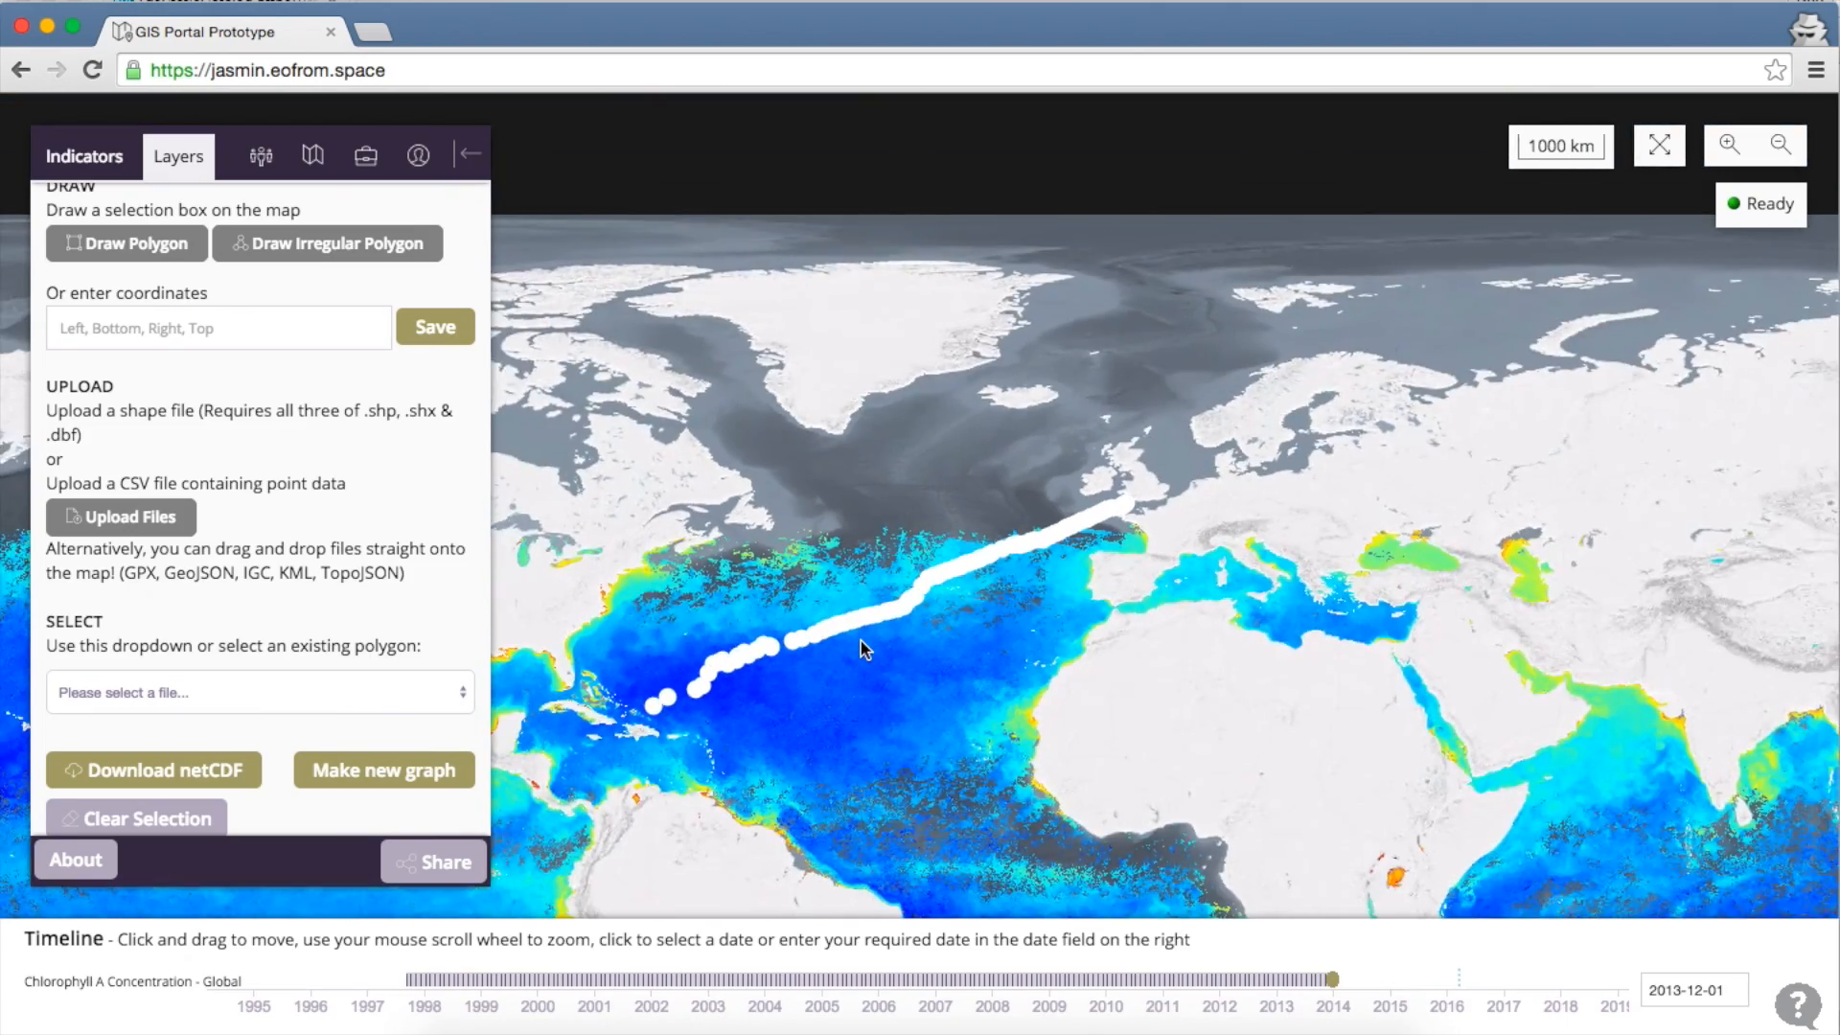
{"action": "scroll", "coordinate": [861, 640], "scroll_direction": "up", "scroll_amount": 2}
{"action": "scroll", "coordinate": [862, 645], "scroll_direction": "down", "scroll_amount": 1}
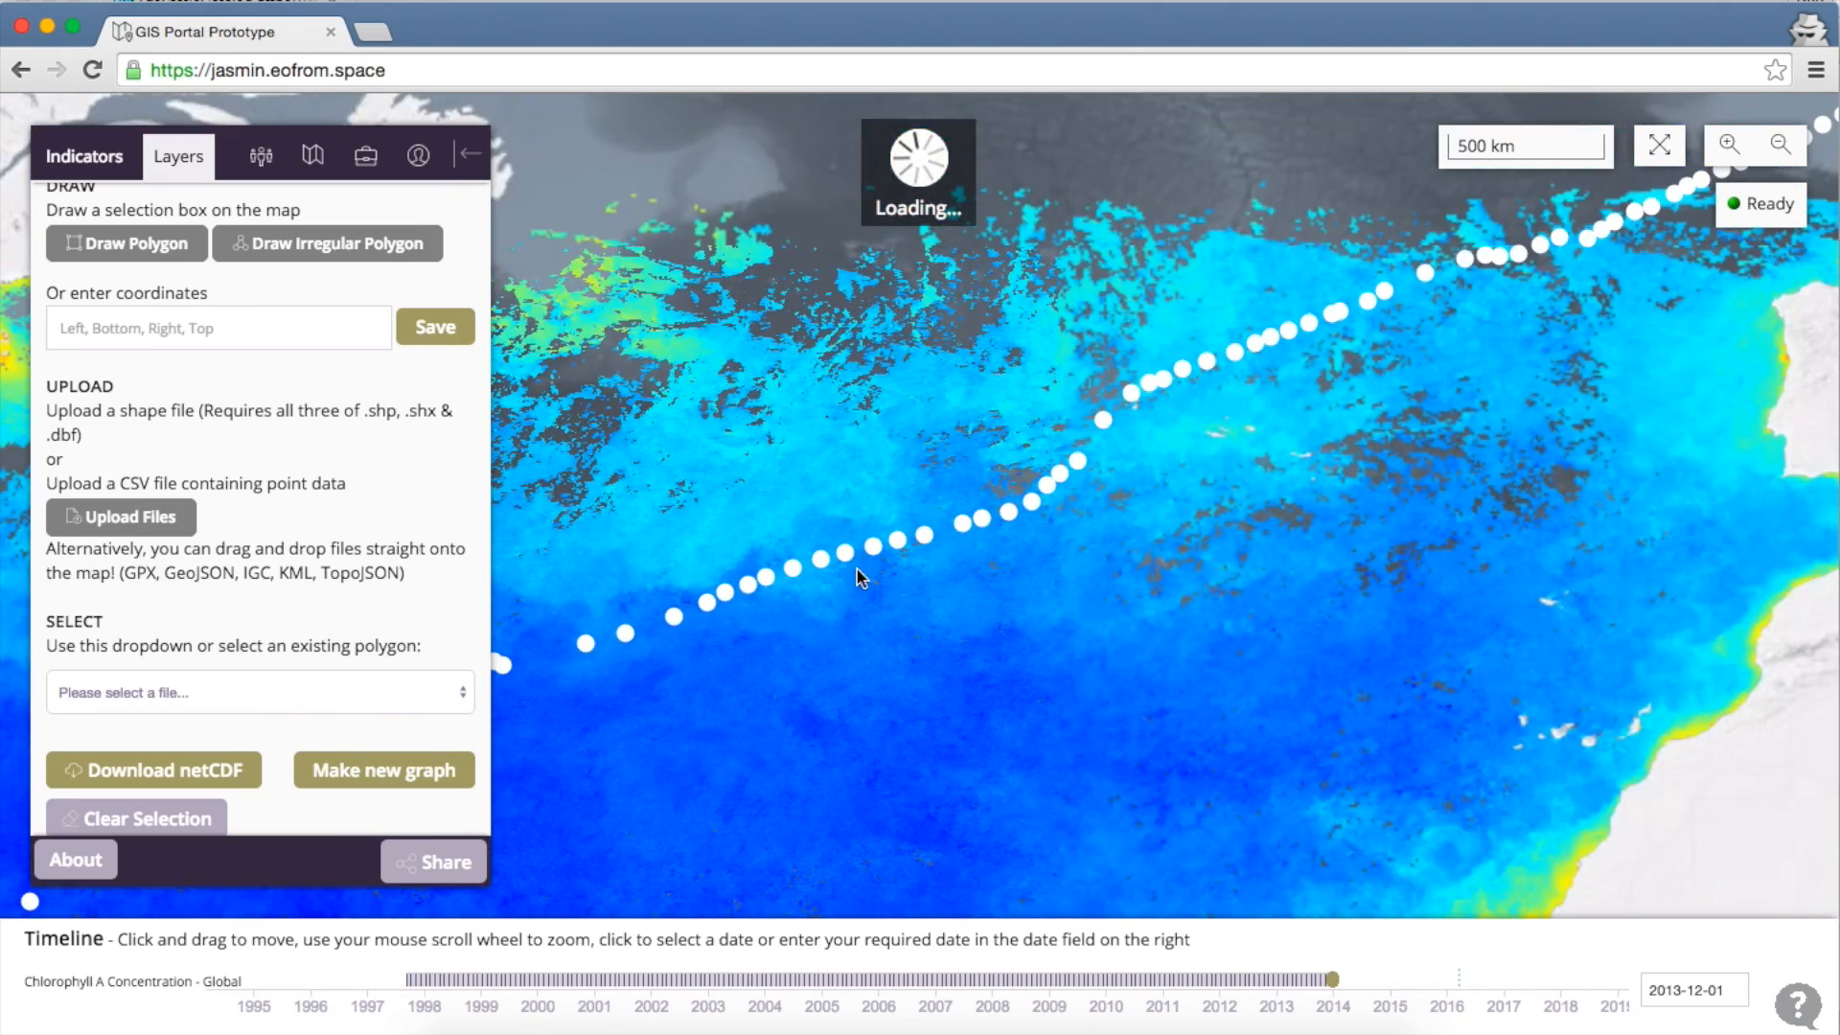
{"action": "left_click", "coordinate": [872, 542]}
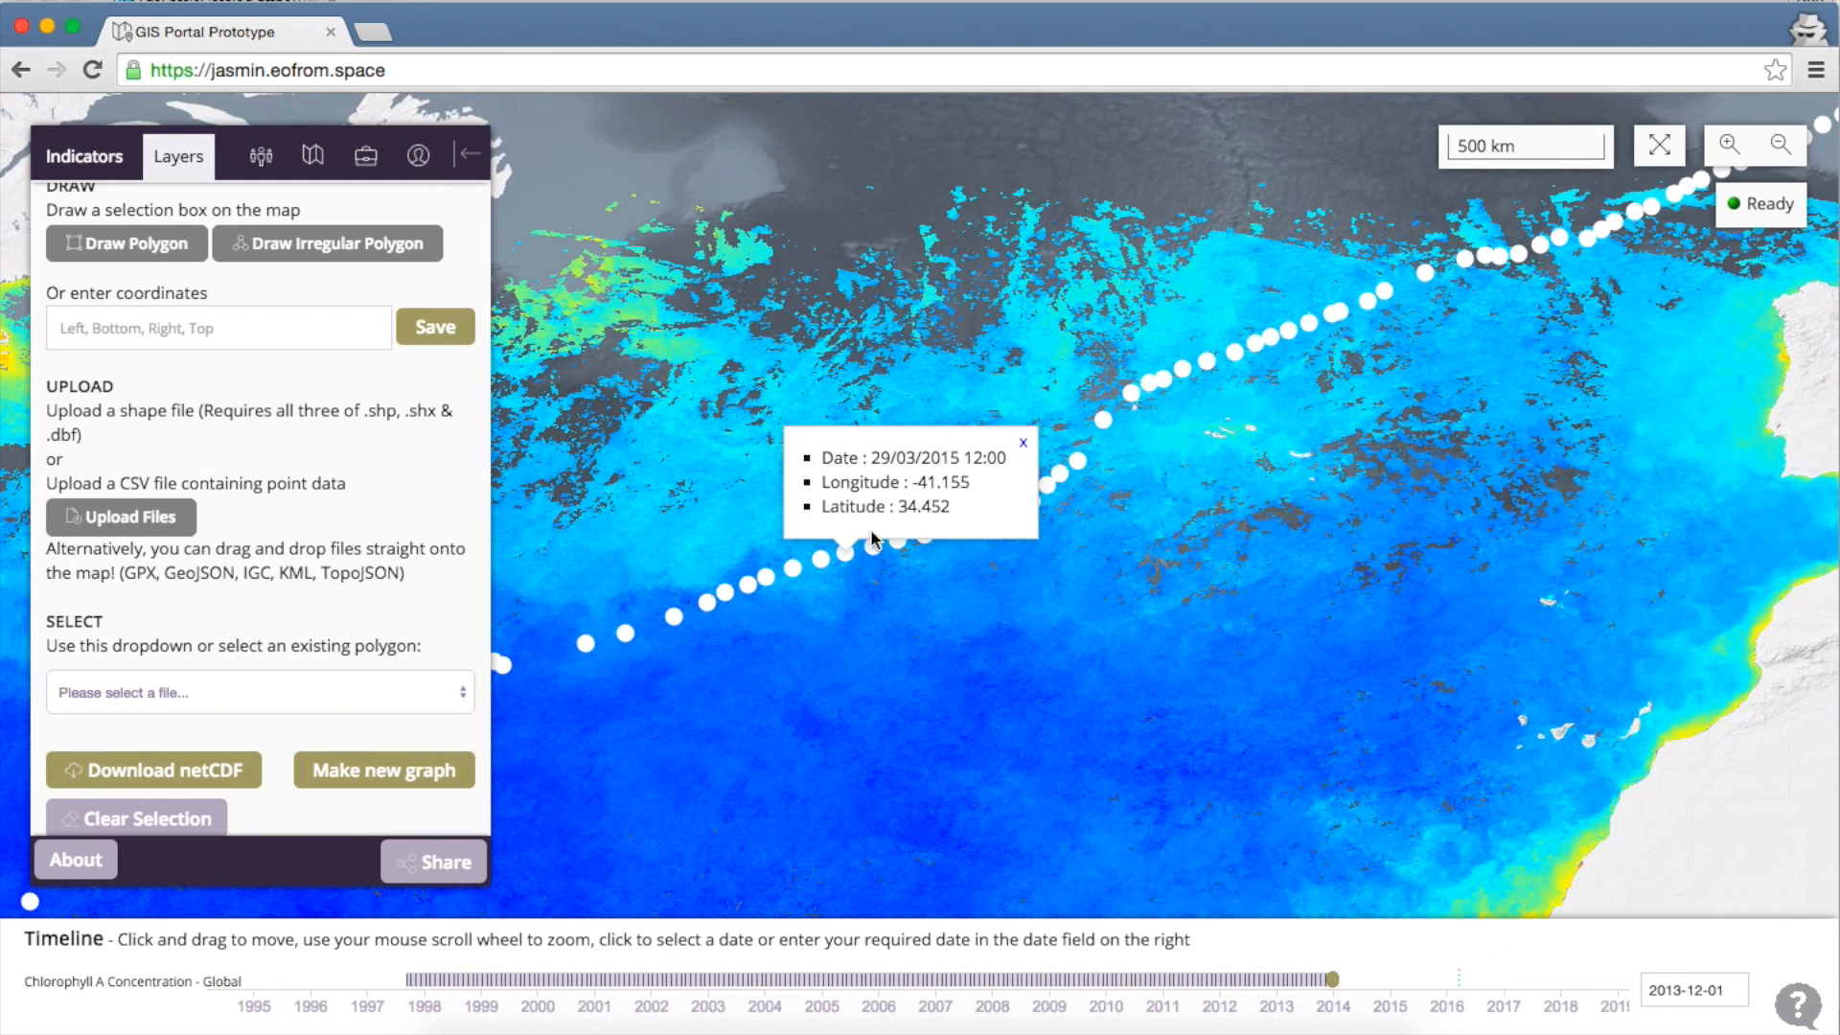
{"action": "left_click", "coordinate": [795, 567]}
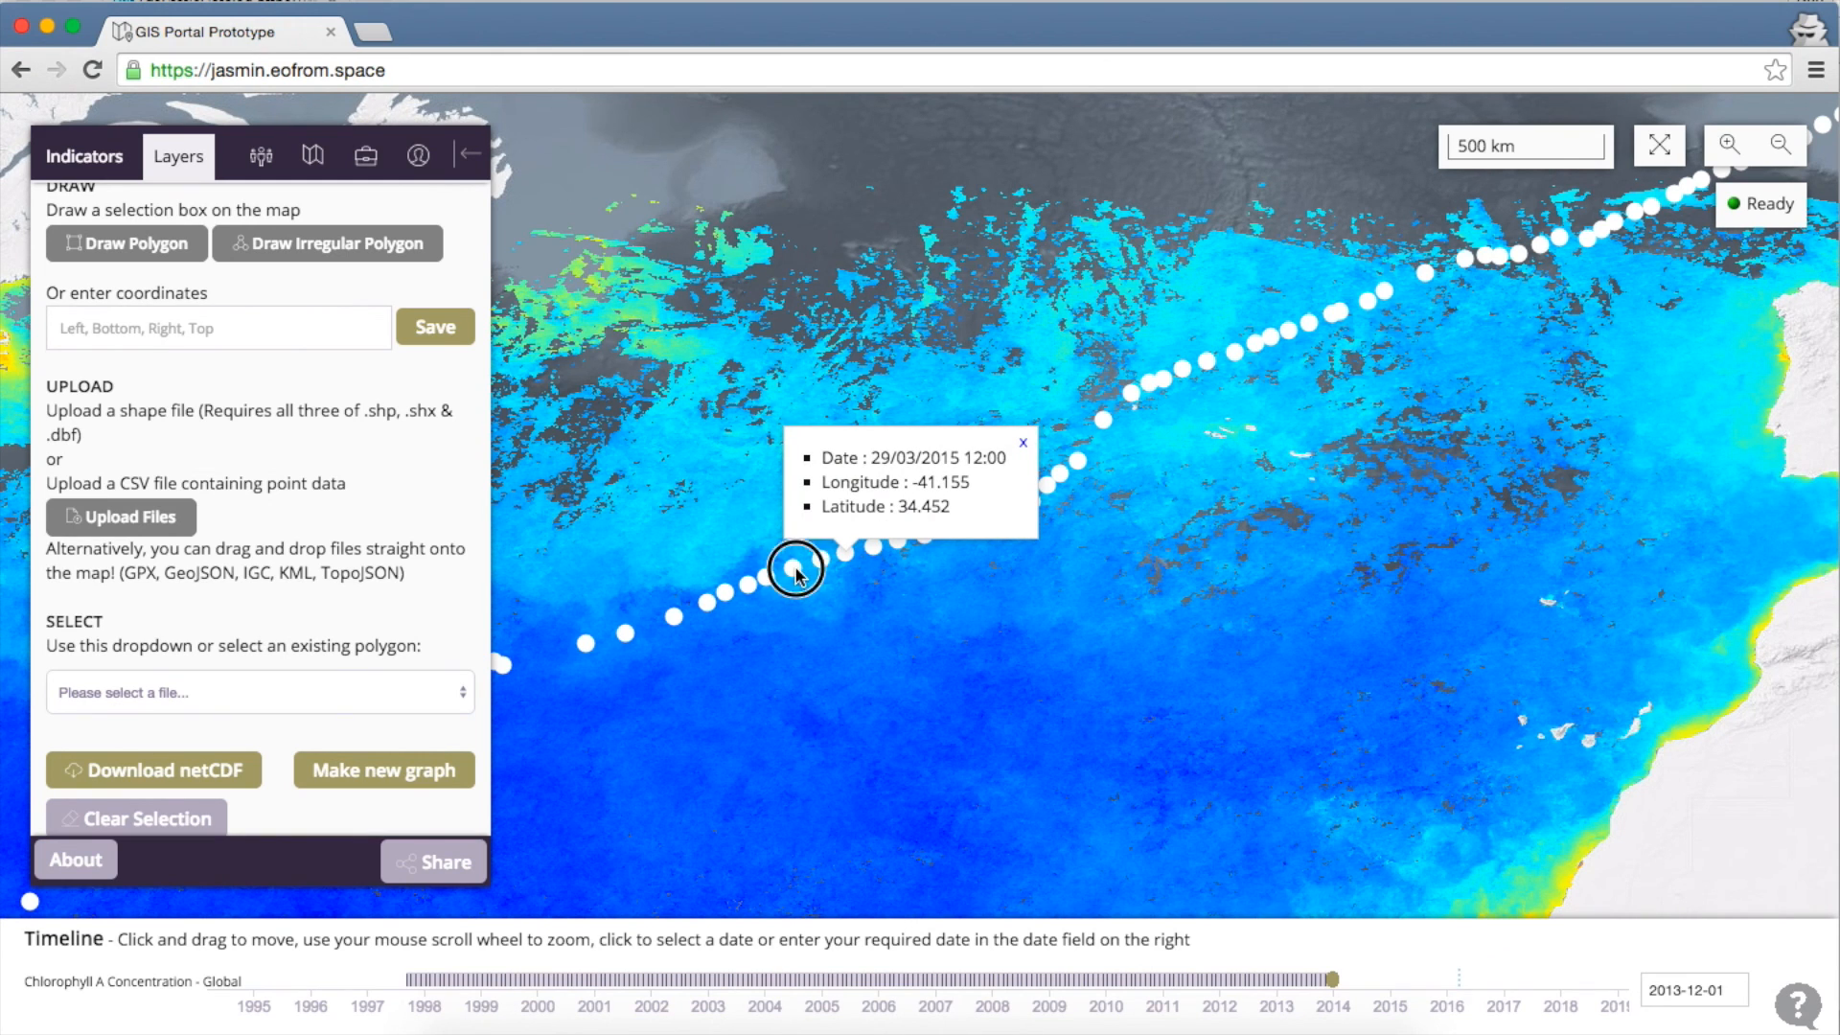
{"action": "left_click", "coordinate": [748, 587]}
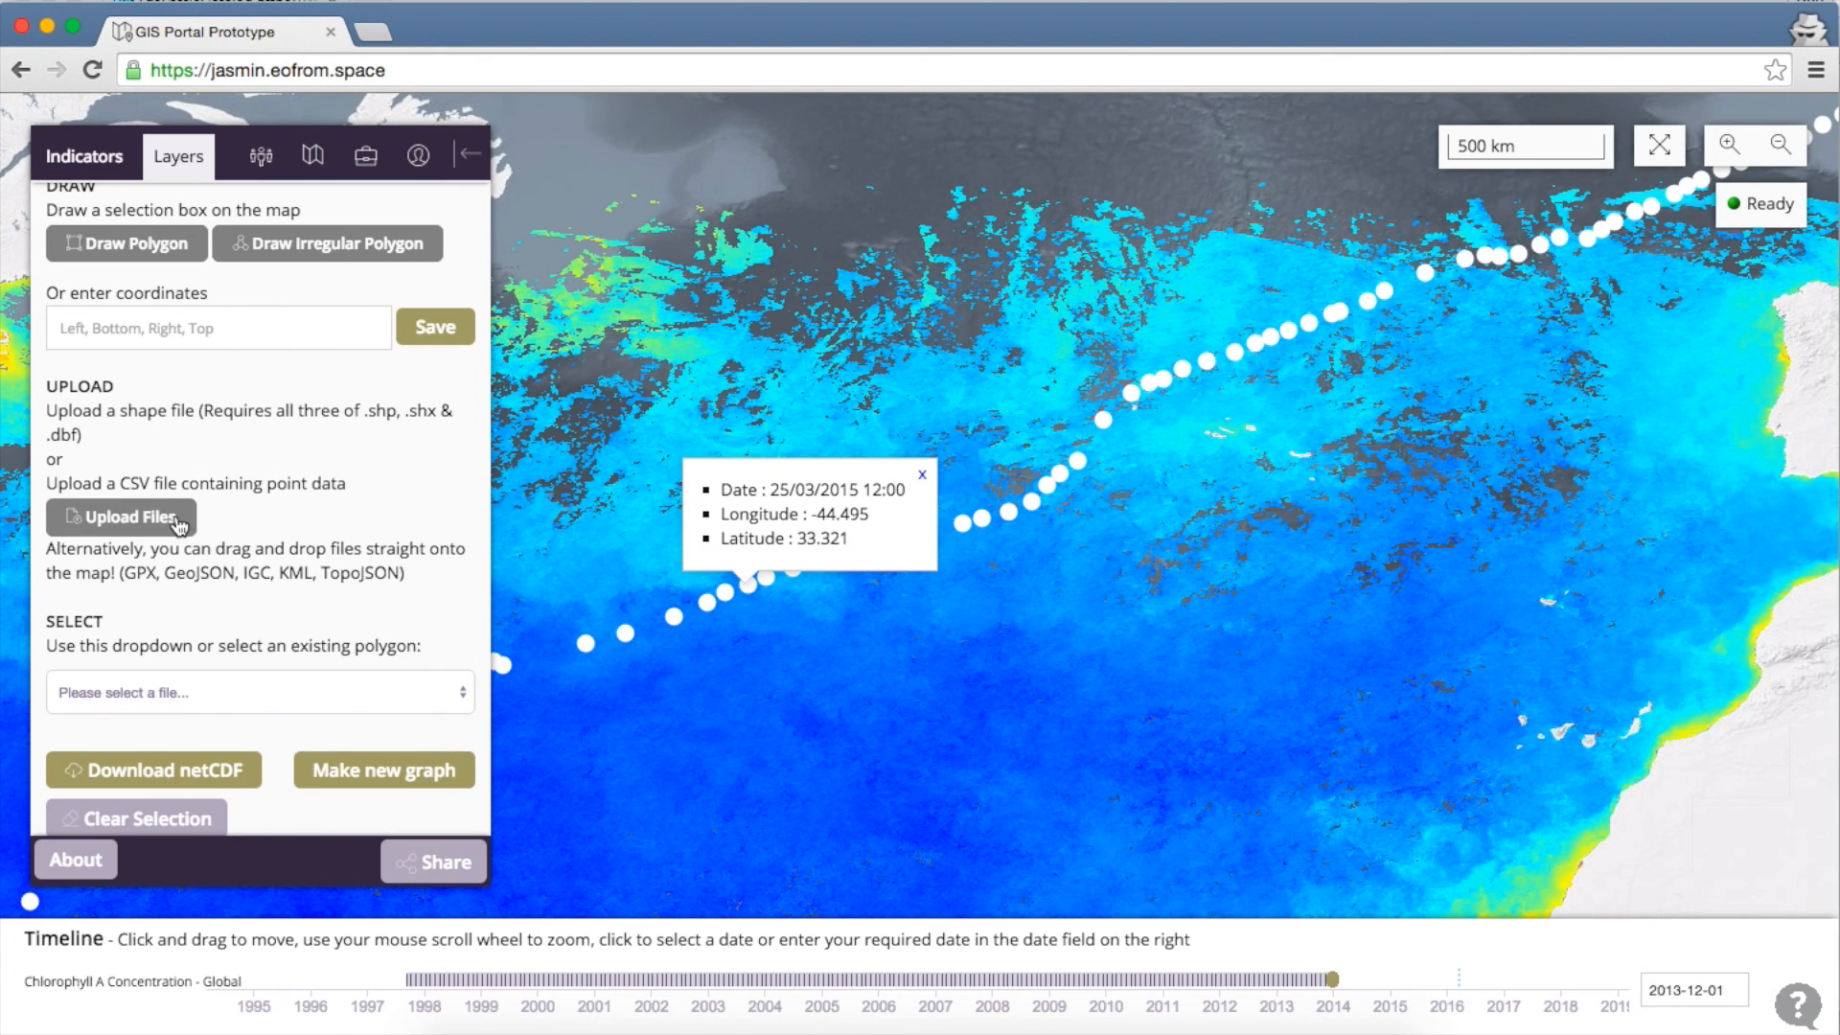
Create a new Transect-type chlorophyll graph for the uploaded track
{"action": "left_click", "coordinate": [387, 772]}
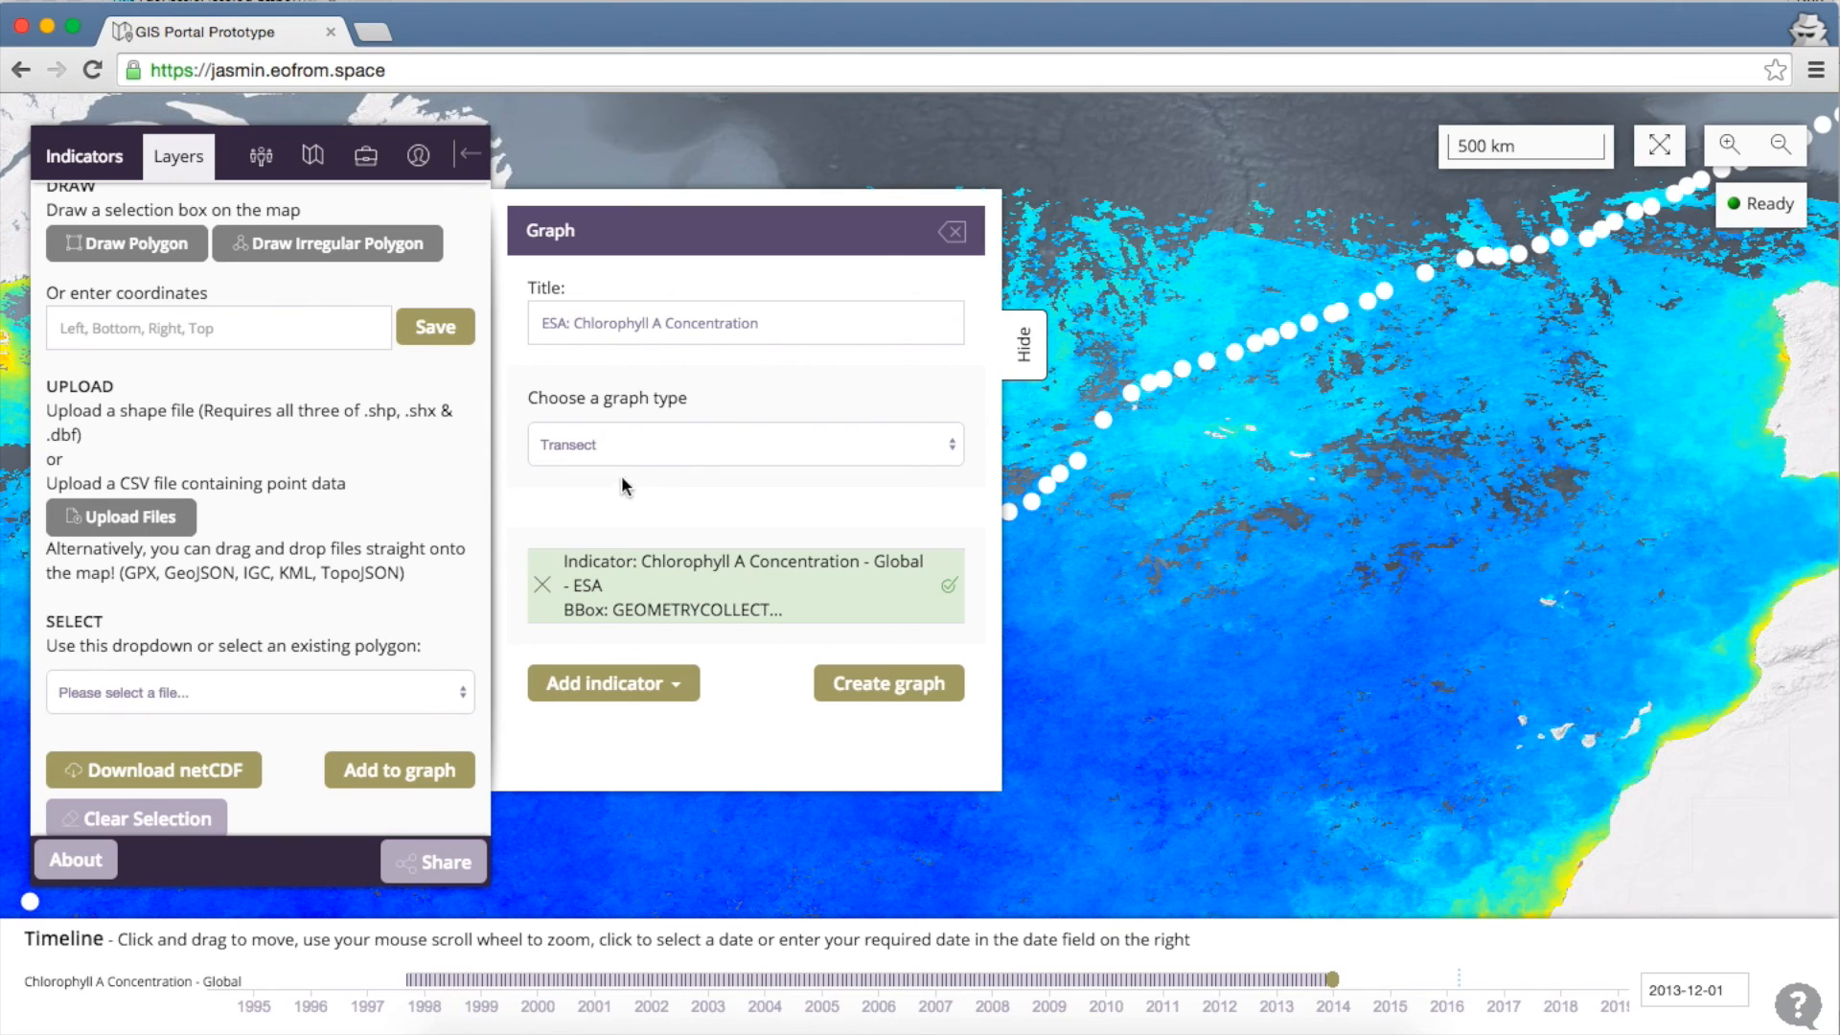
{"action": "left_click", "coordinate": [673, 446]}
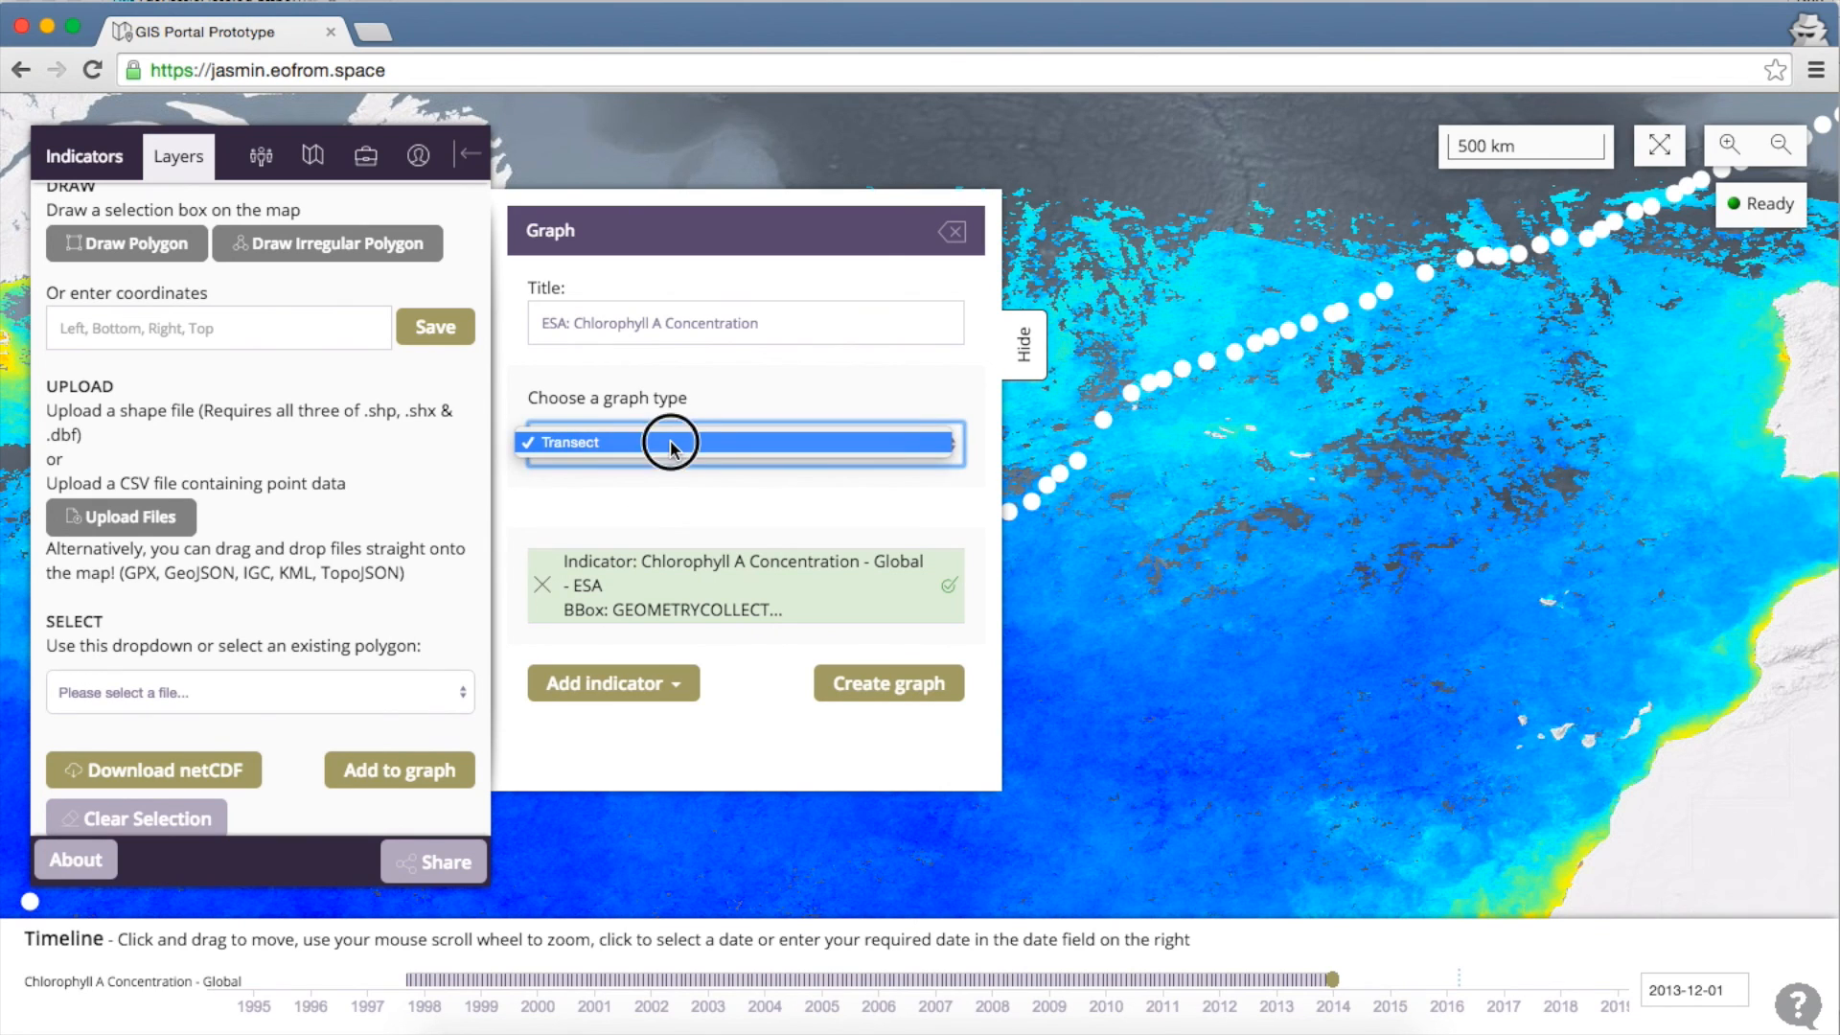
{"action": "left_click", "coordinate": [671, 439]}
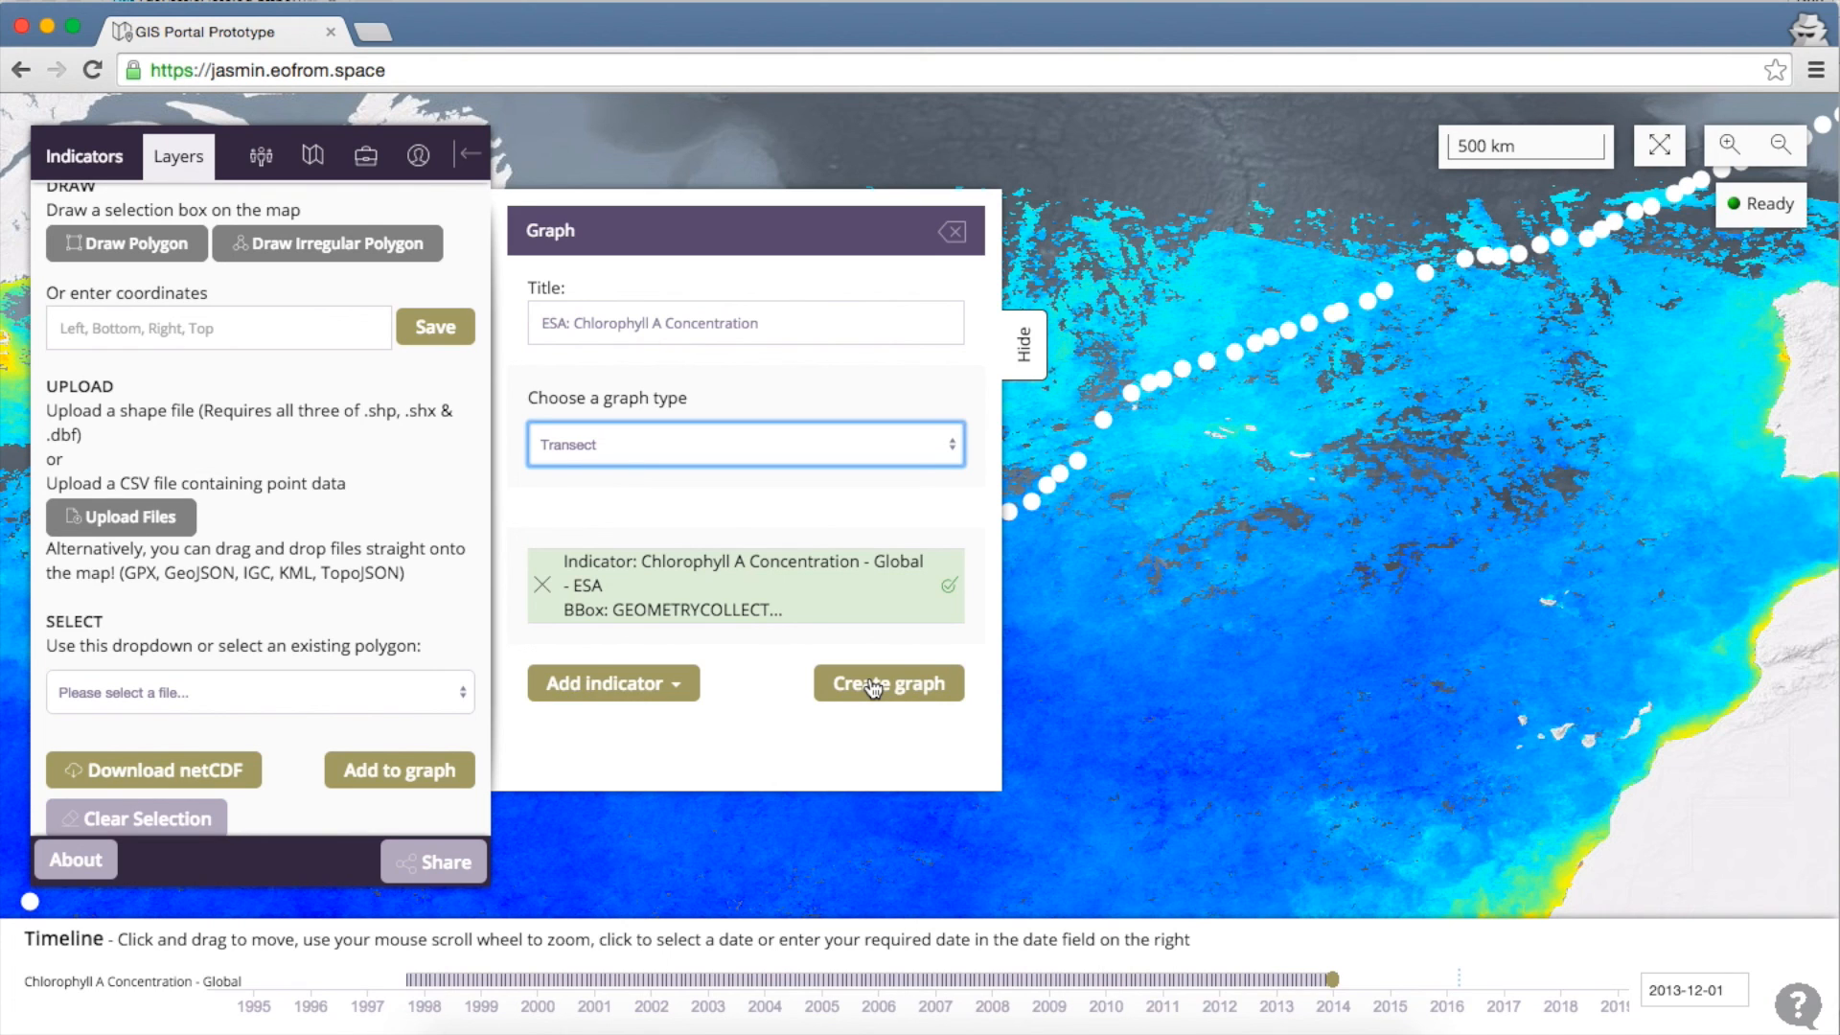
{"action": "left_click", "coordinate": [873, 686]}
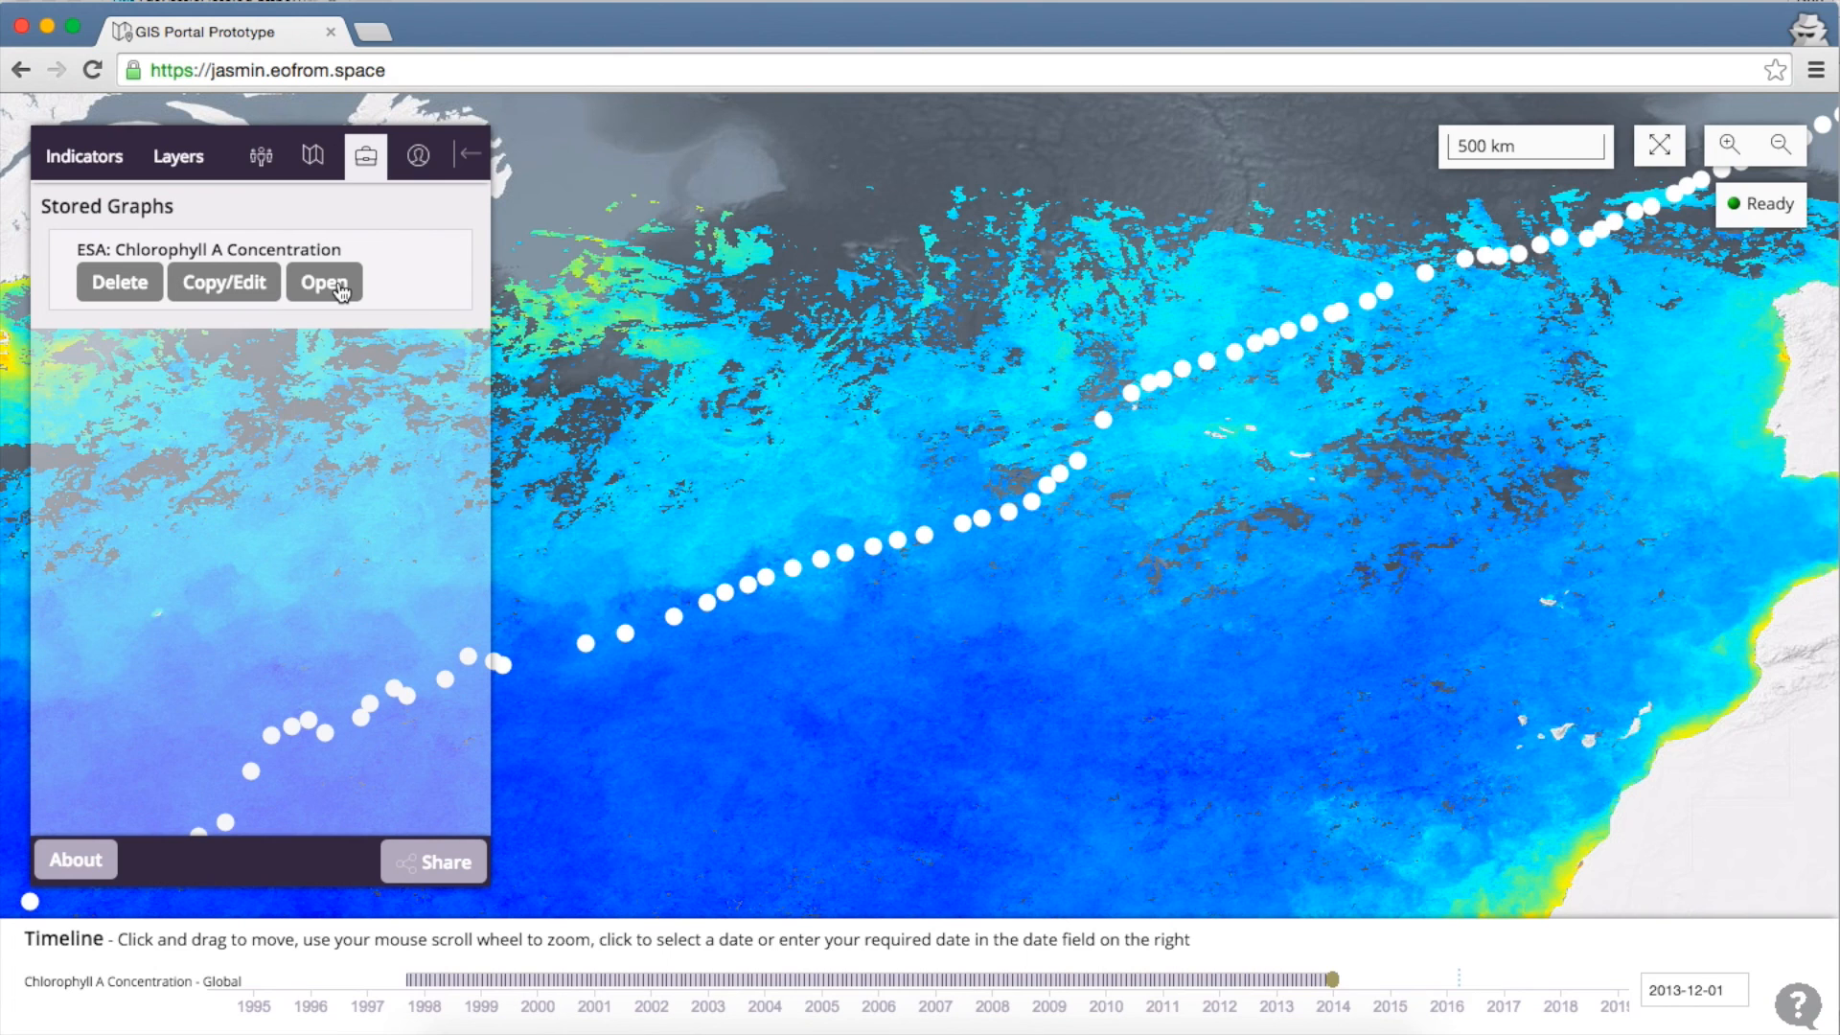
Open the stored ESA: Chlorophyll A Concentration transect plot and read values from about 0.04 to 0.27 mg m-3
{"action": "left_click", "coordinate": [339, 284]}
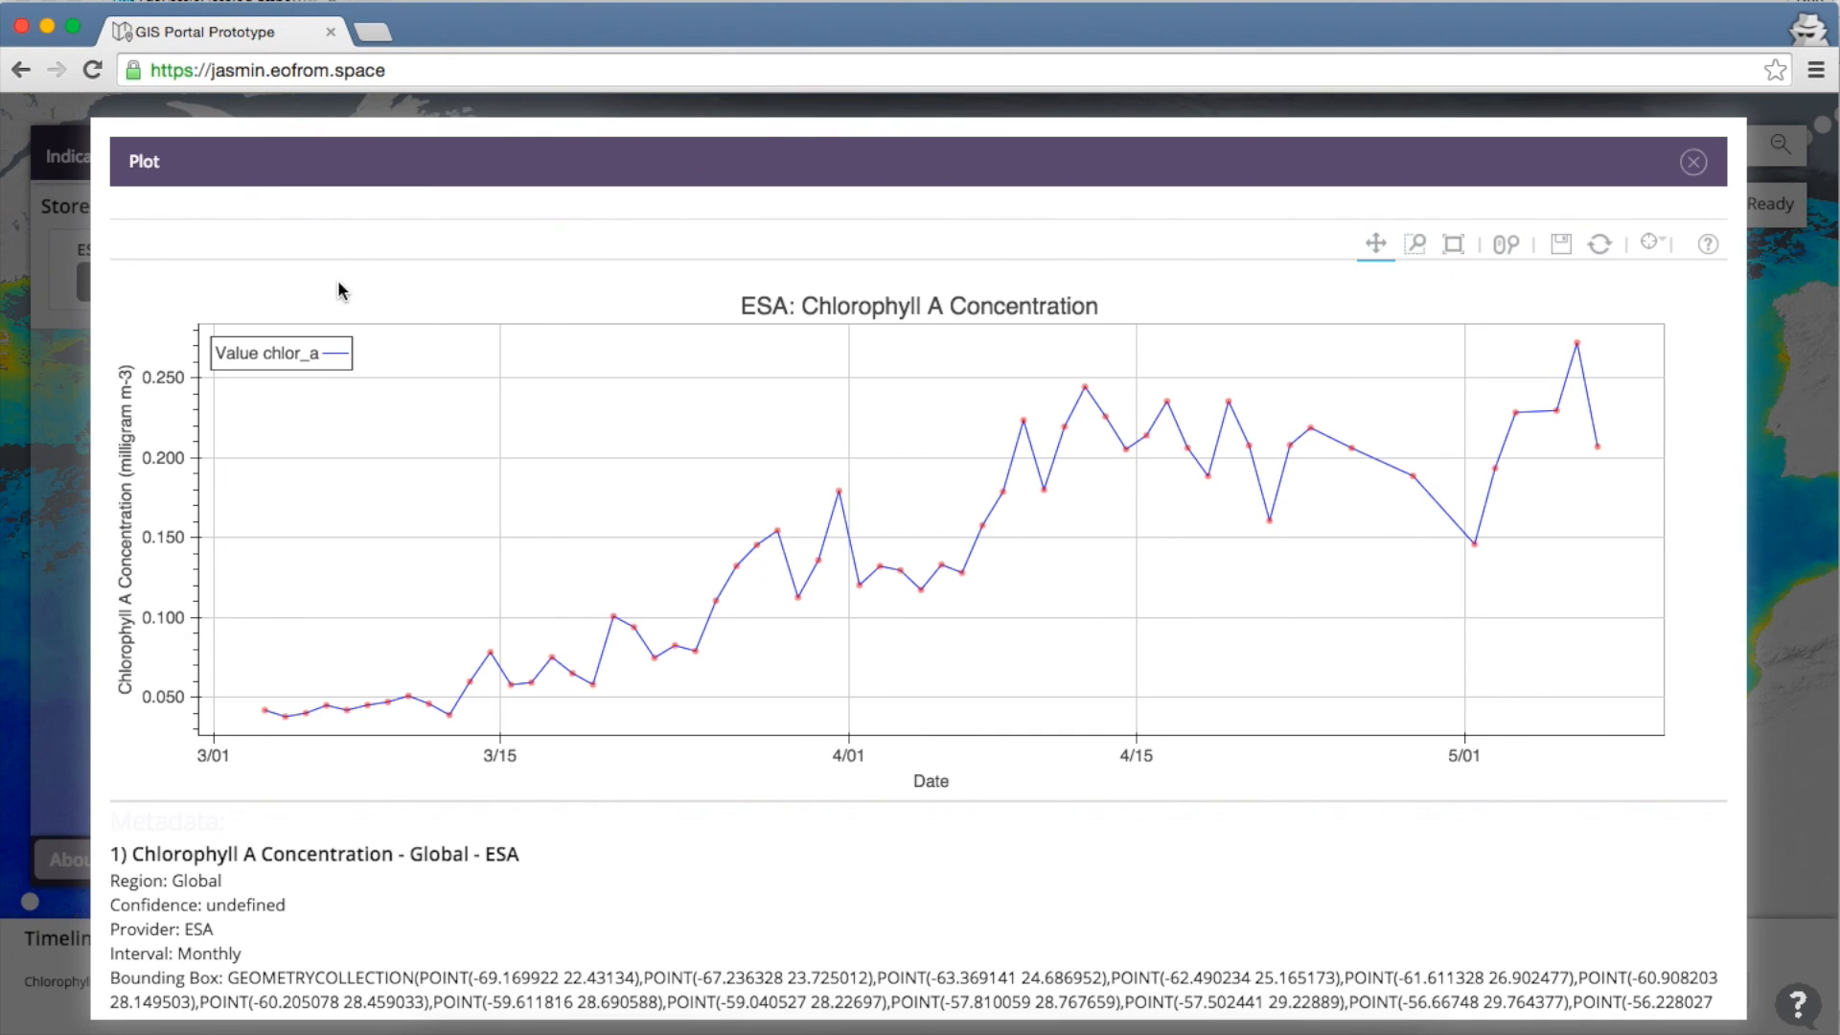
{"action": "mouse_move", "coordinate": [270, 716]}
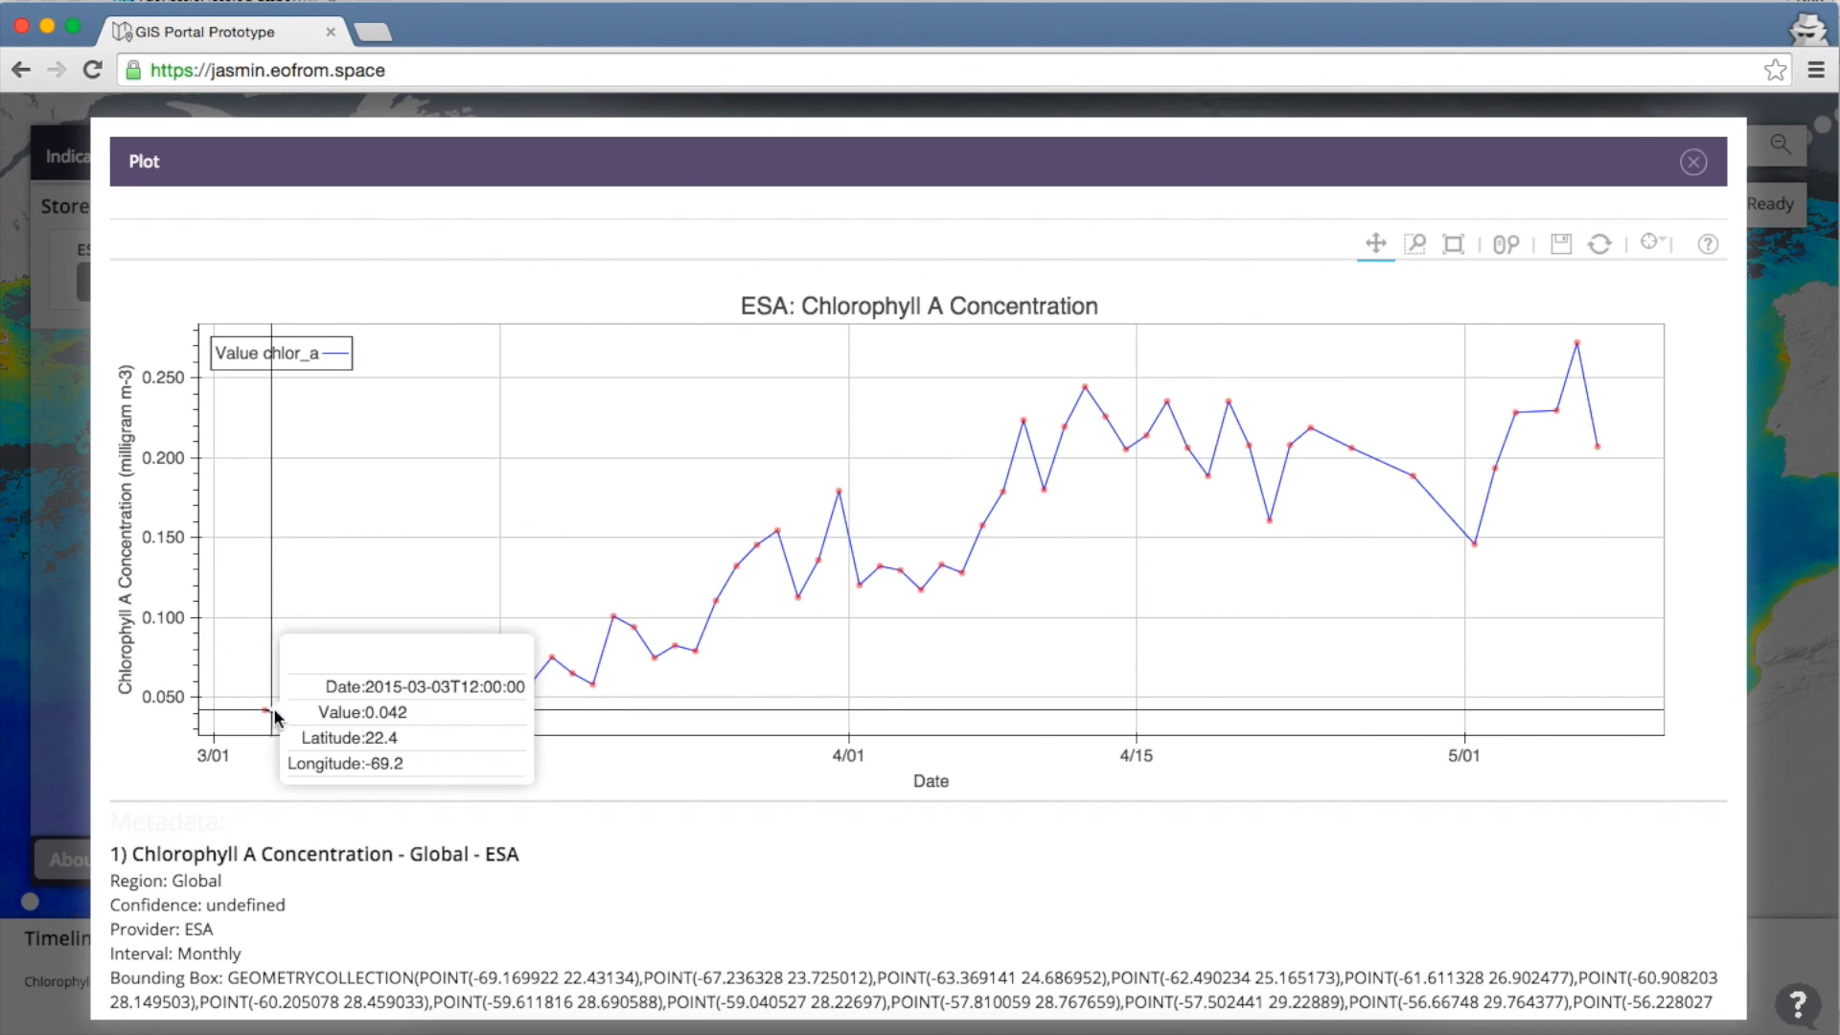
{"action": "mouse_move", "coordinate": [453, 717]}
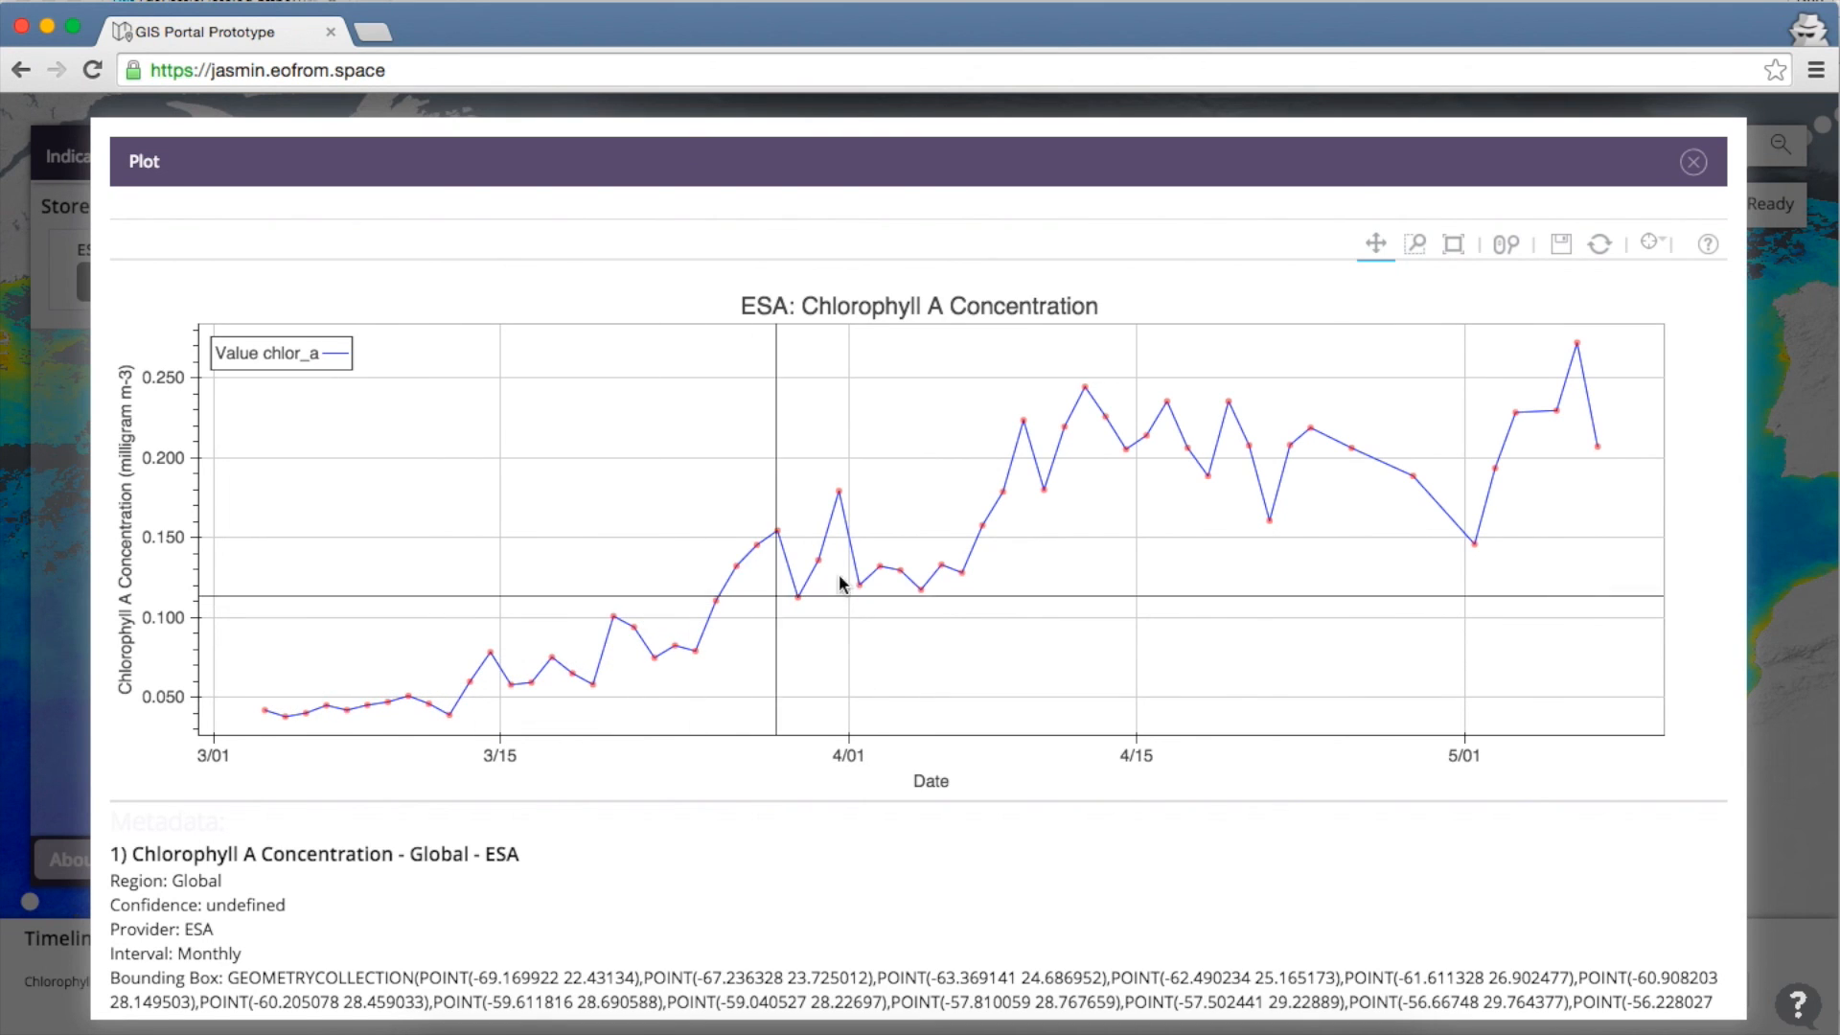
{"action": "mouse_move", "coordinate": [1044, 489]}
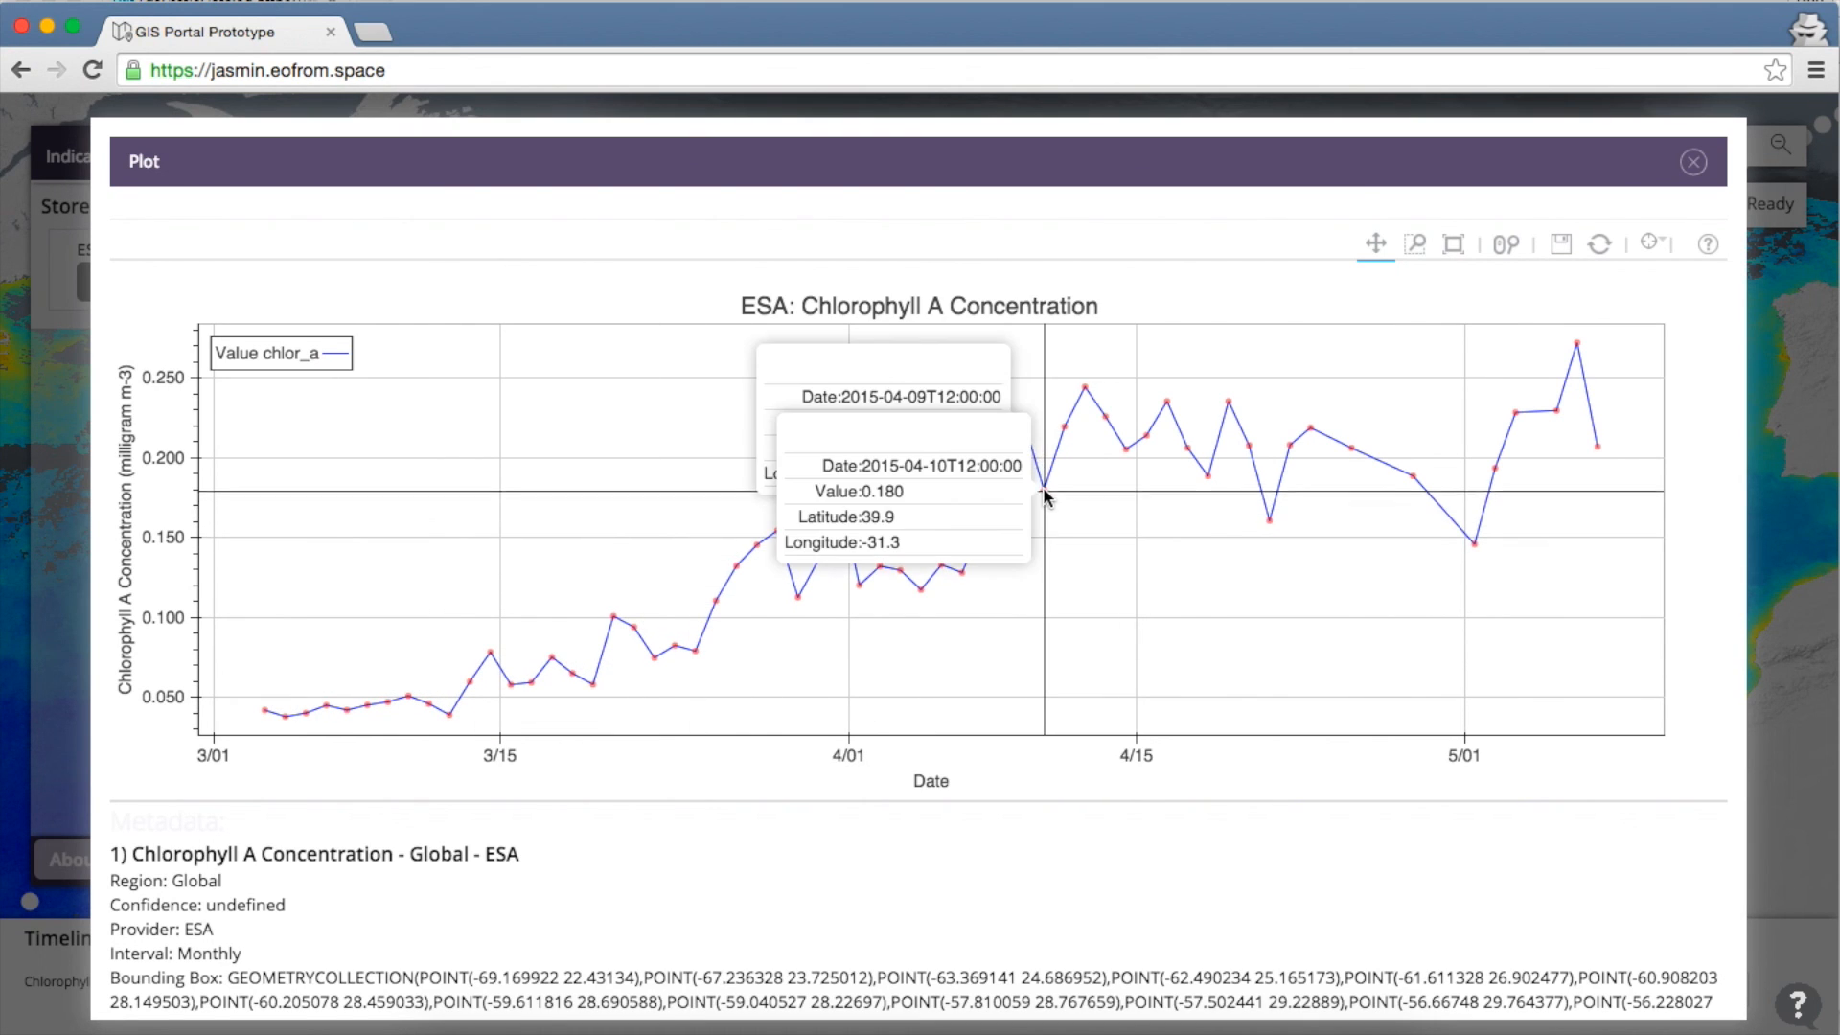